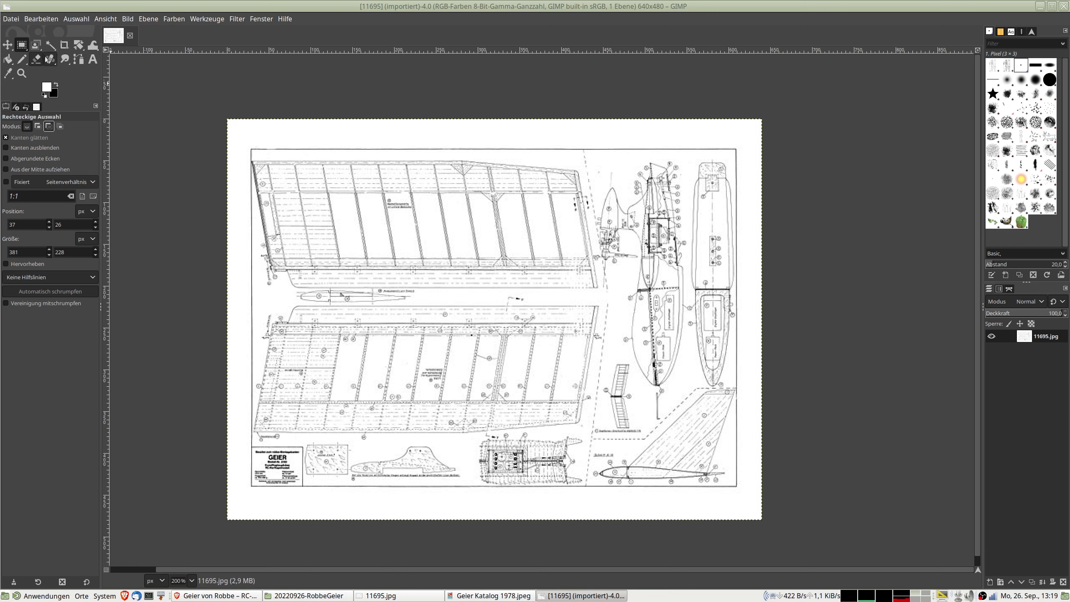
Try copying the upper wing drawing with a rectangular selection of about 431 × 178 px, and clear the selection
mouse_move(240, 141)
left_mouse_down()
mouse_move(268, 178)
mouse_move(429, 251)
mouse_move(550, 288)
mouse_move(601, 290)
left_mouse_up()
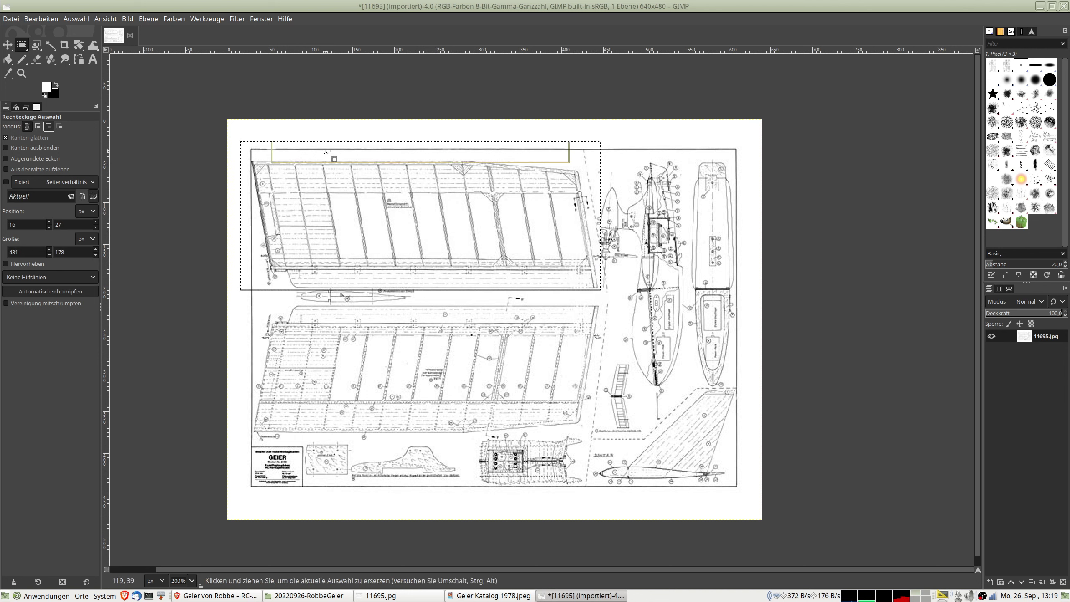
key("ctrl+c")
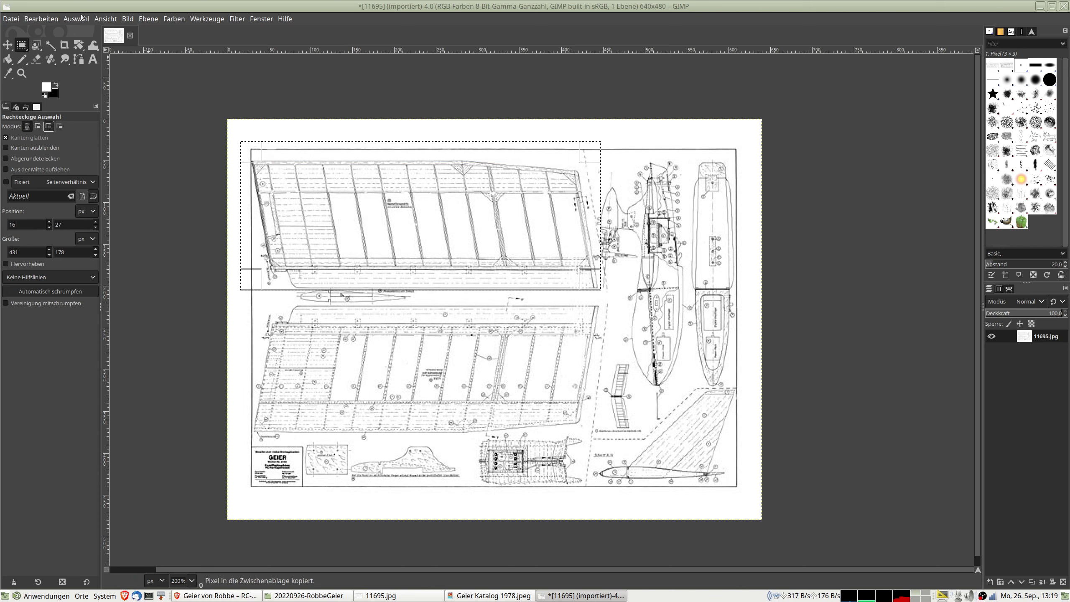
left_click(11, 19)
mouse_move(34, 44)
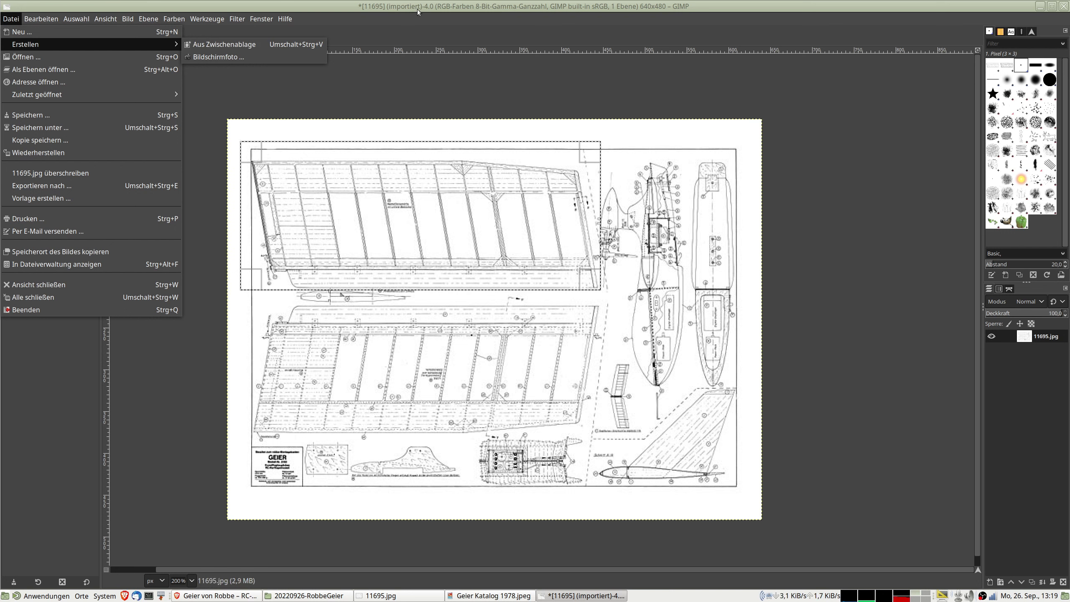
key("Escape")
key("Escape")
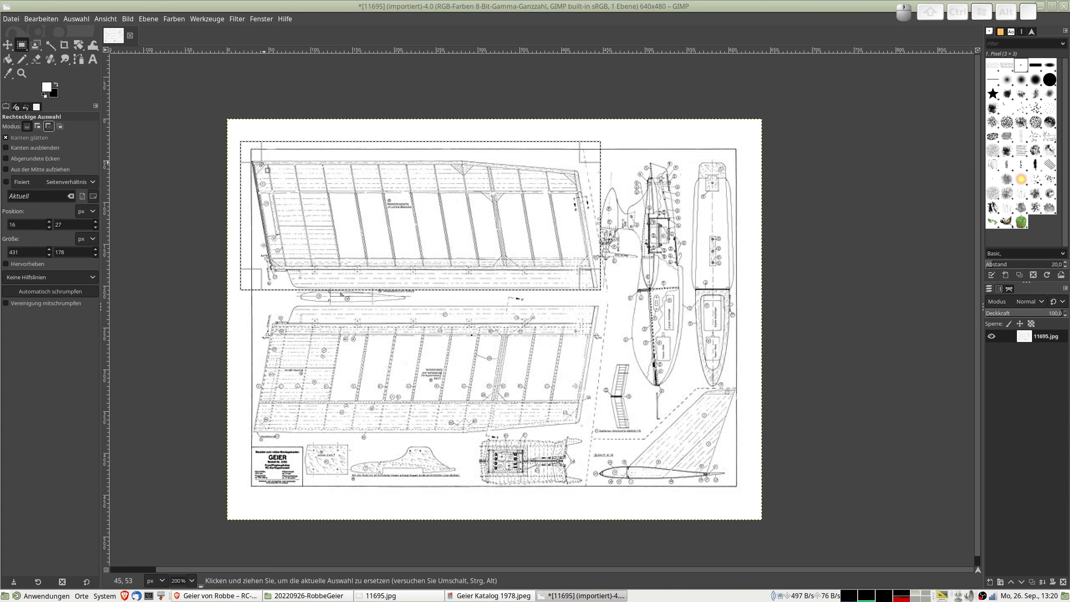
left_click(247, 153)
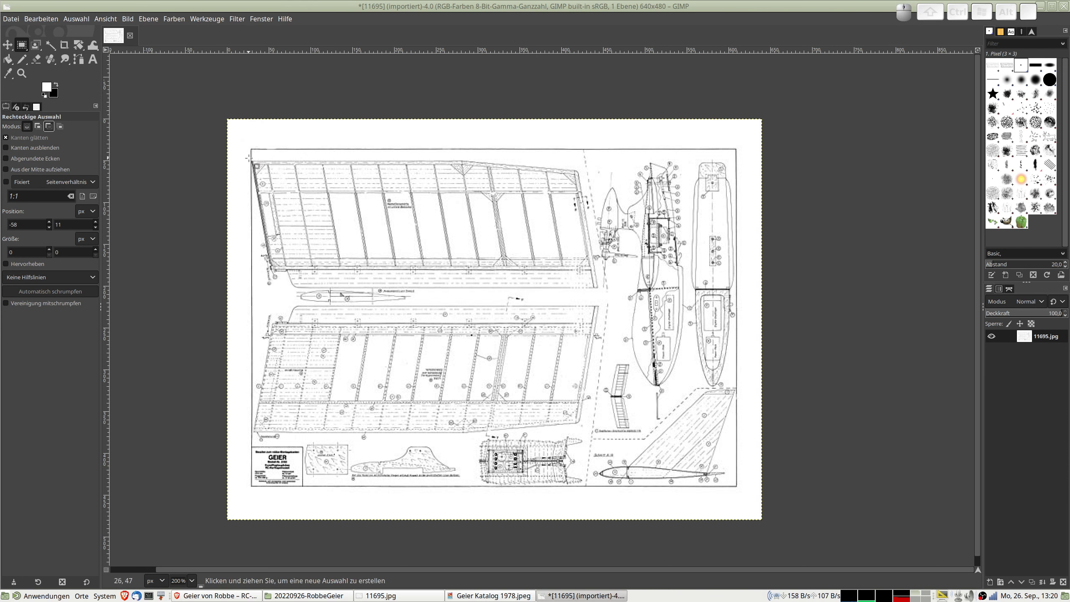
Try a tighter rectangular selection of about 424 × 160 px around the upper wing drawing, and discard it
mouse_move(248, 157)
left_mouse_down()
mouse_move(277, 186)
mouse_move(480, 278)
mouse_move(586, 298)
mouse_move(603, 291)
left_mouse_up()
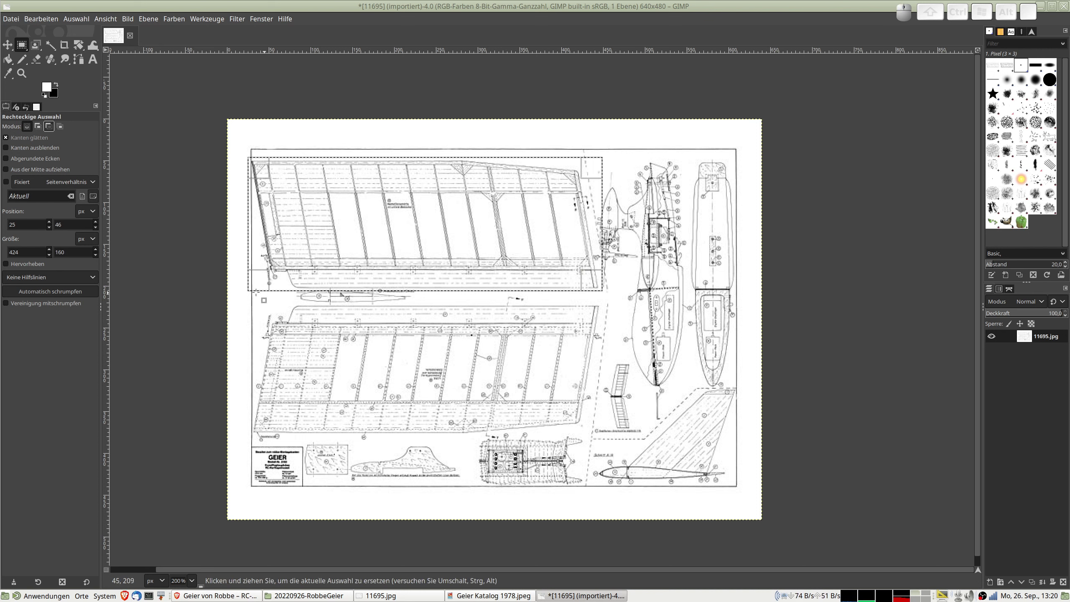
scroll(246, 296, "down", 1)
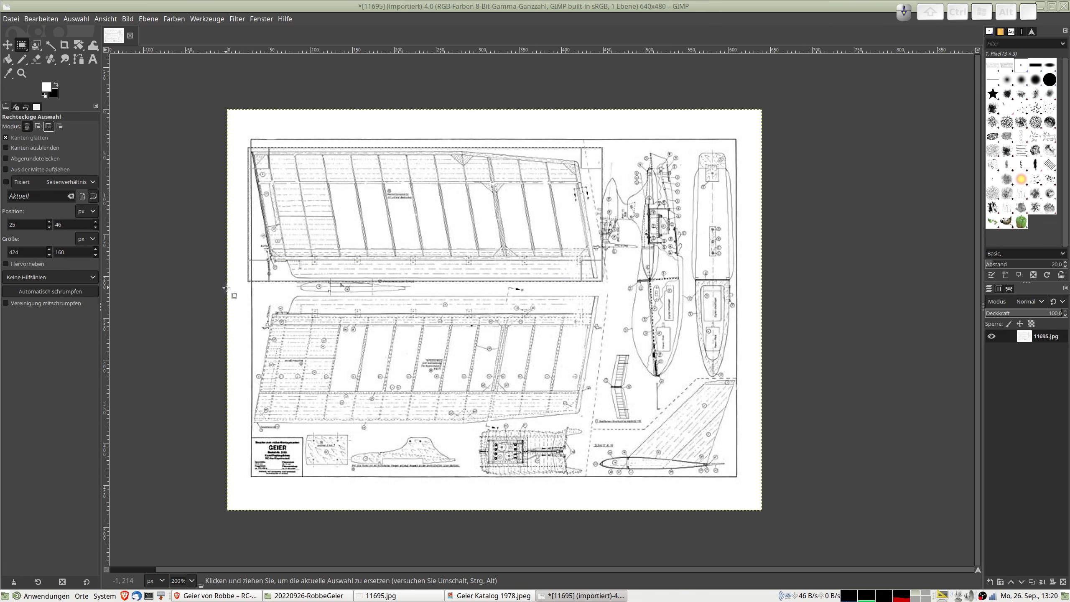
scroll(246, 295, "up", 3, "ctrl")
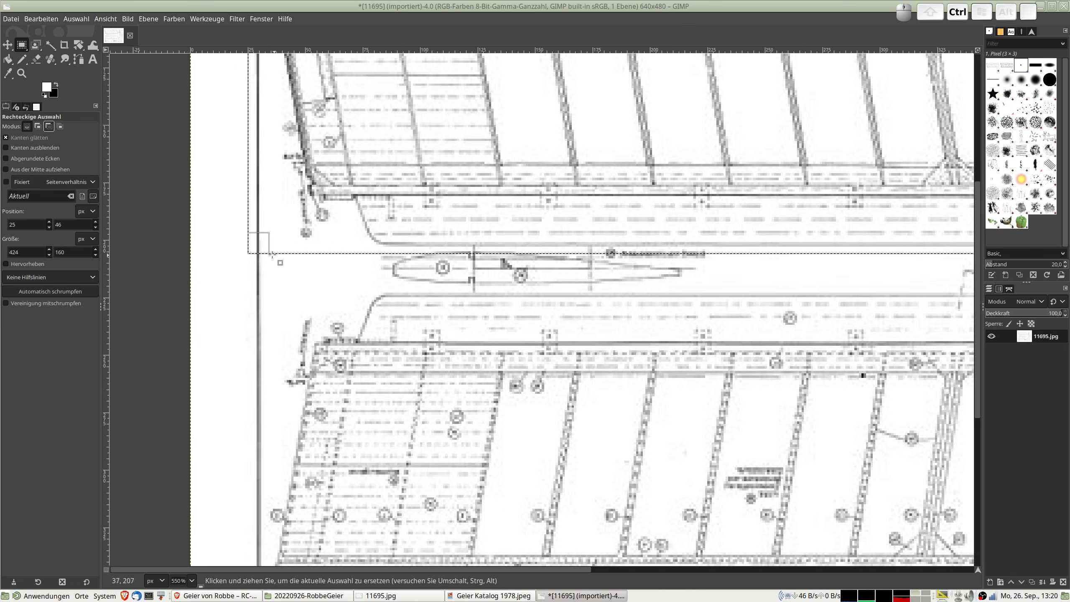
key("m")
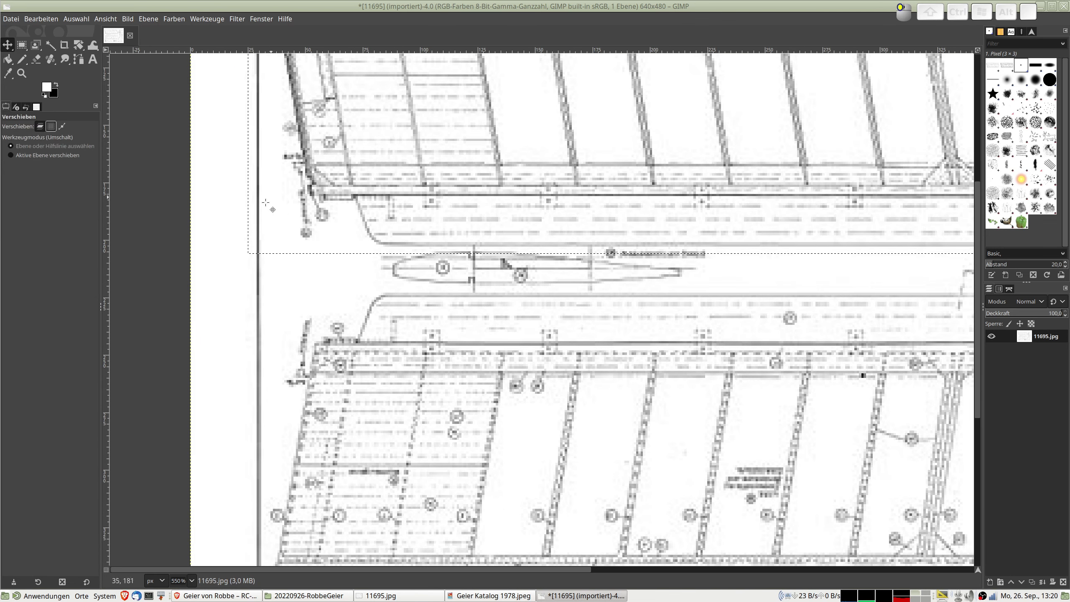
key("r")
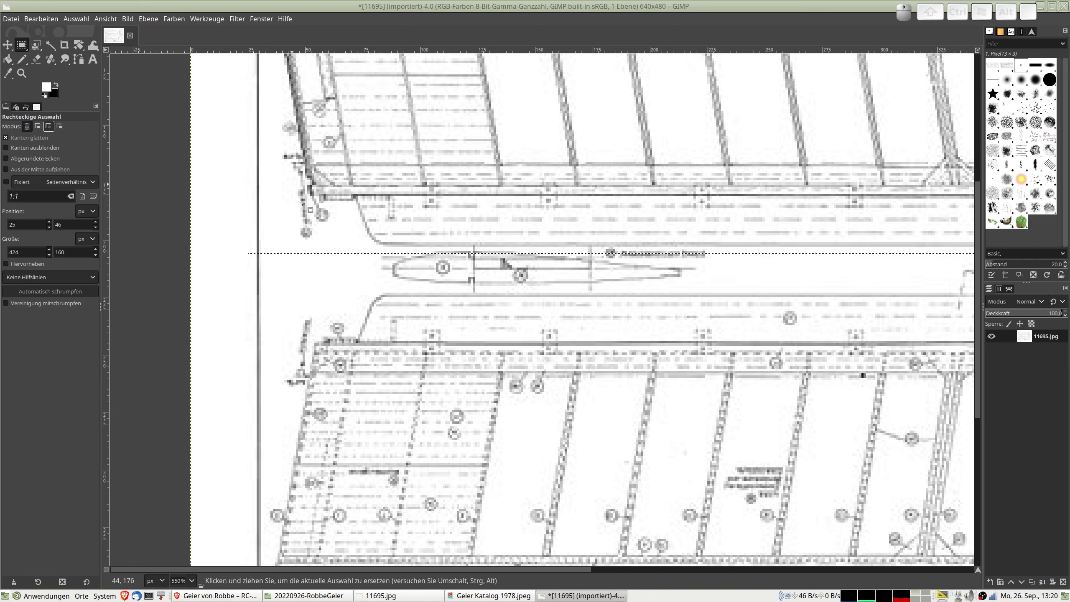
scroll(331, 227, "down", 5)
scroll(331, 227, "down", 7, "ctrl")
scroll(222, 105, "up", 2, "ctrl")
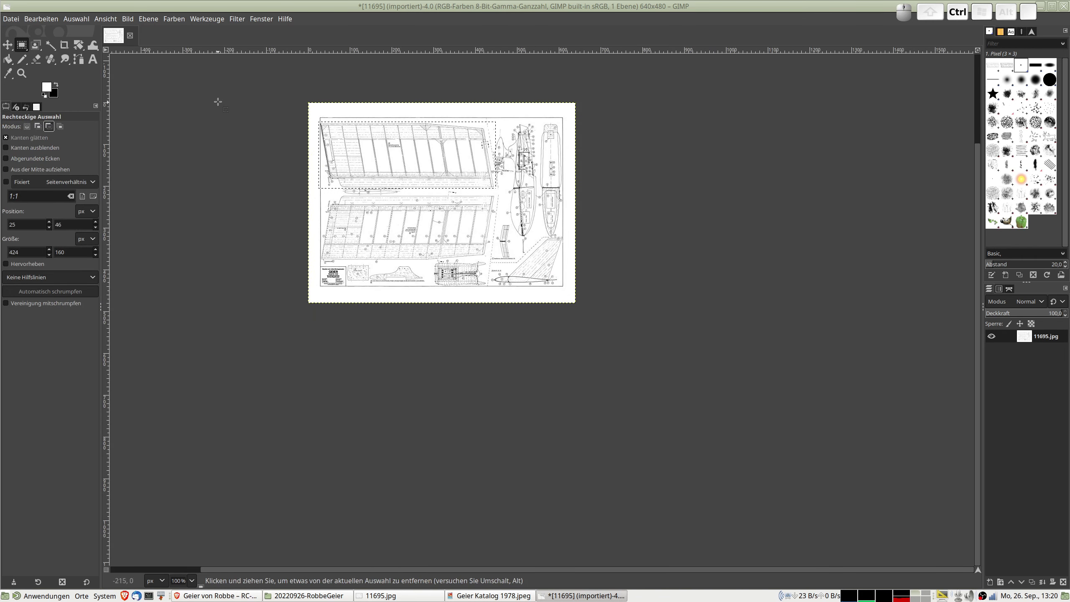
left_click(269, 96)
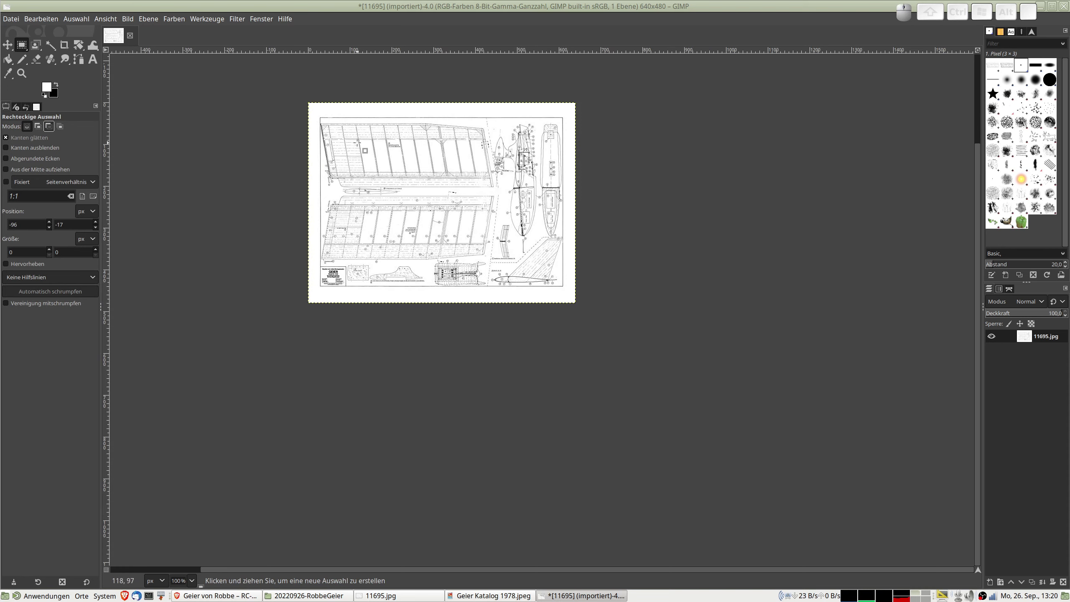
Select the upper wing drawing with a rectangle of about 419 × 161 px that excludes the plan's outer frame line
scroll(354, 133, "up", 1, "ctrl")
scroll(354, 133, "up", 2, "ctrl")
left_click_drag(246, 96, 774, 295)
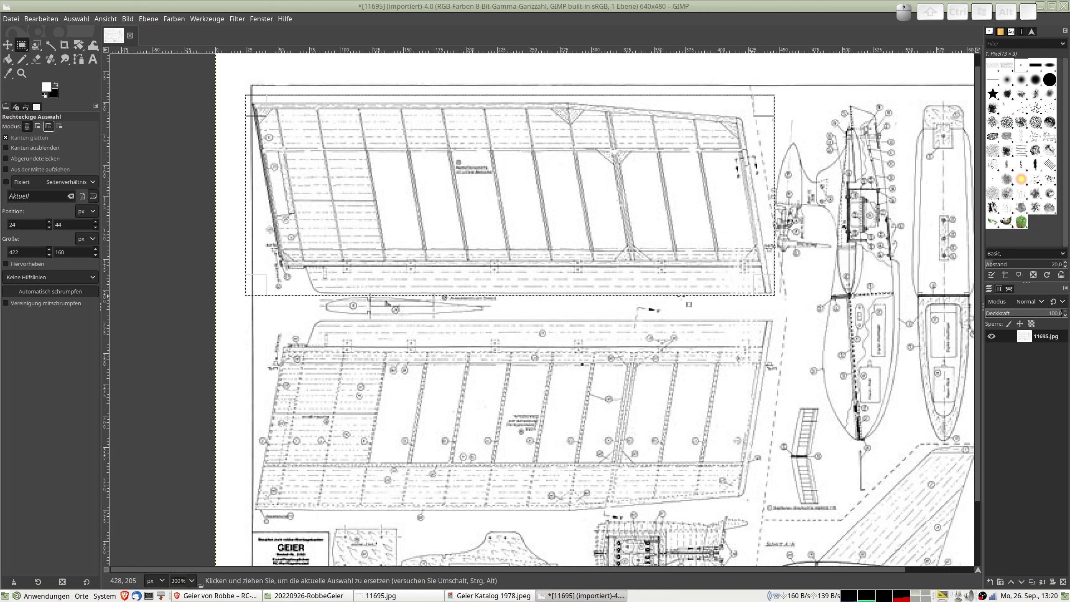
left_click_drag(256, 285, 260, 285)
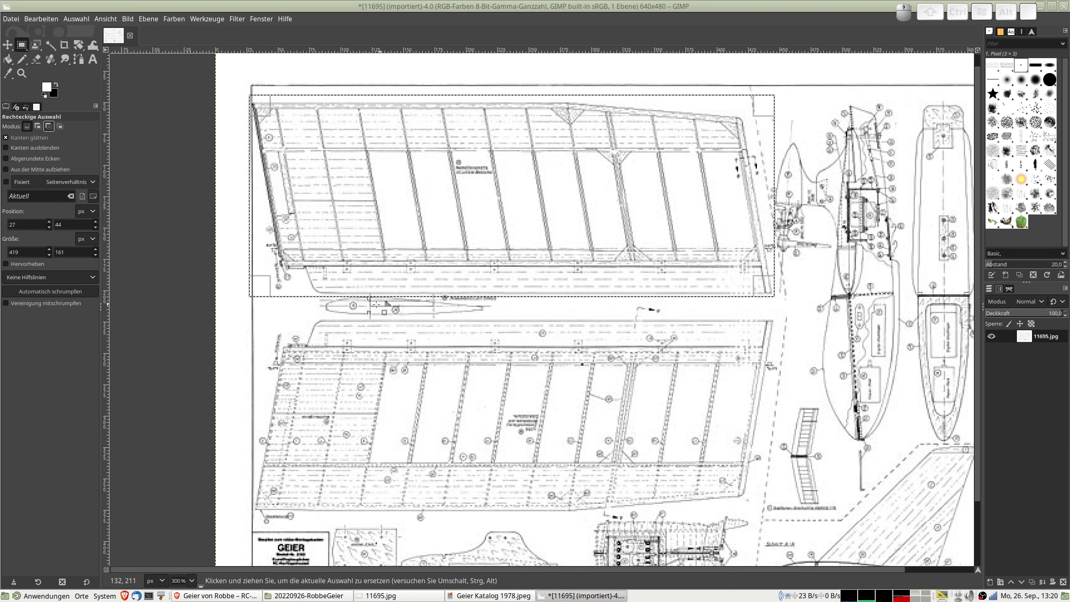
scroll(368, 314, "up", 1)
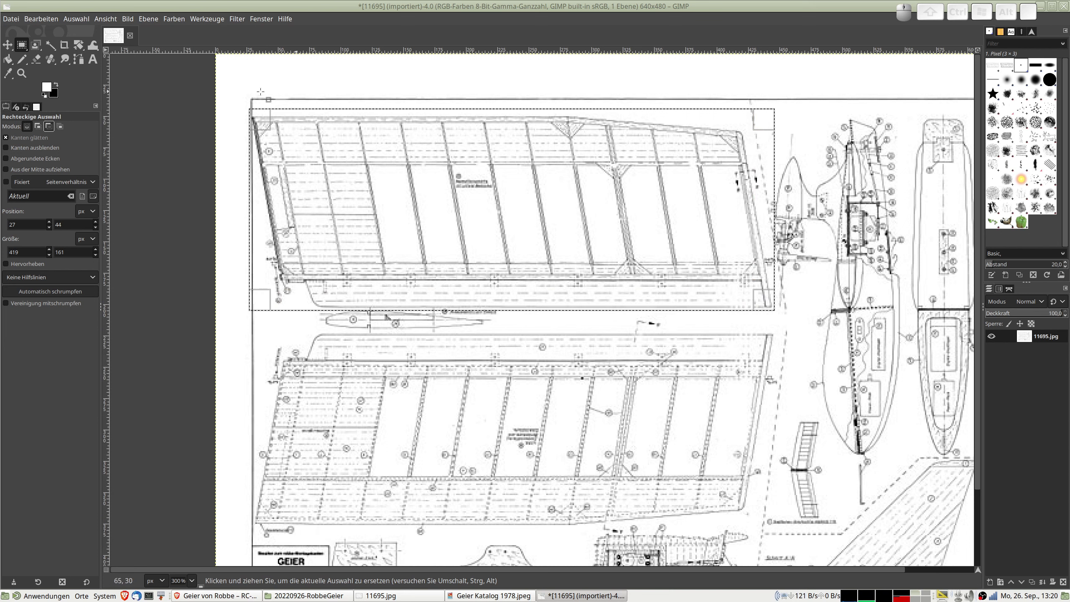
Copy the selected wing drawing and create a new image from the clipboard
key("ctrl+c")
left_click(11, 19)
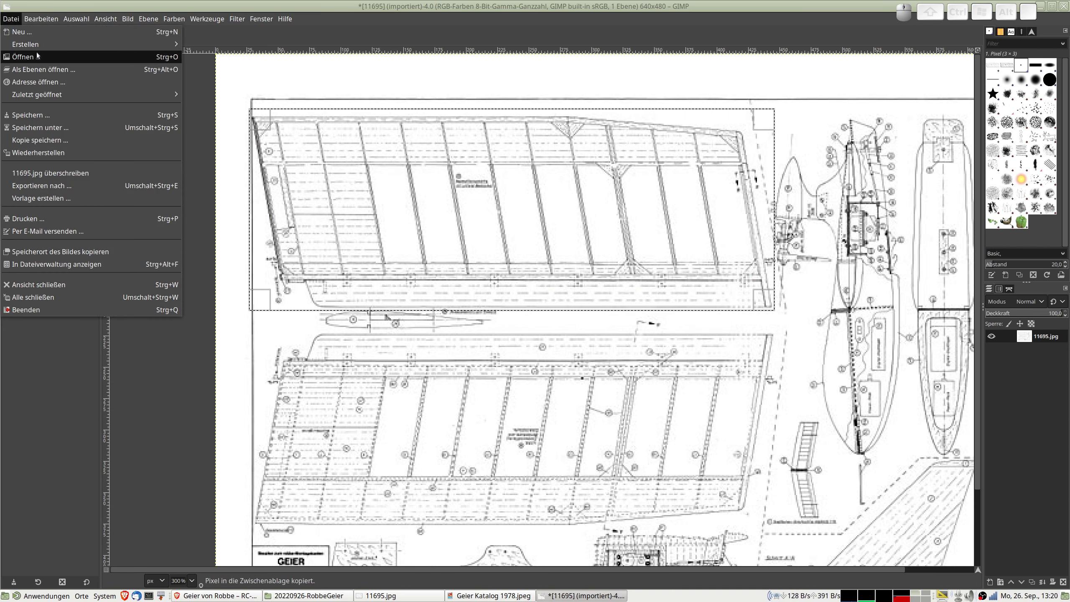
mouse_move(40, 45)
left_click(247, 44)
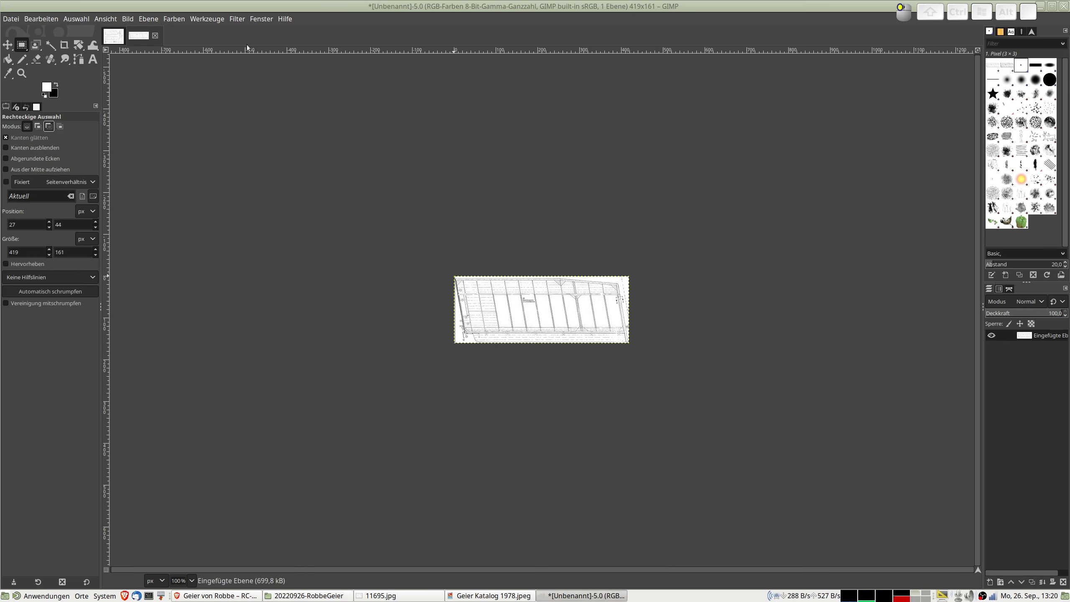
scroll(618, 347, "up", 4, "ctrl")
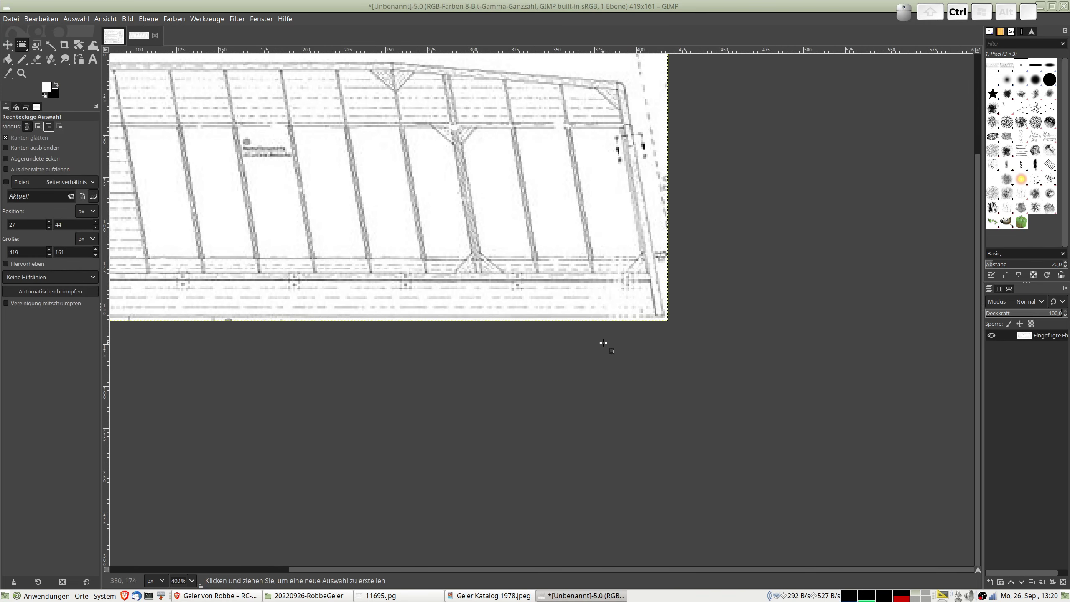
scroll(603, 340, "down", 1, "ctrl")
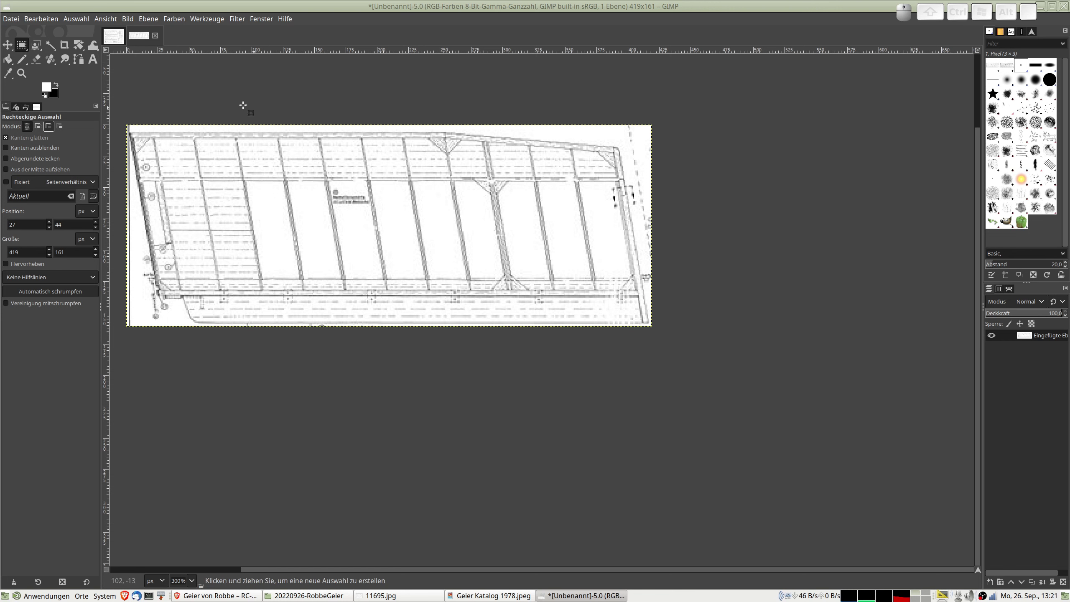
key("m")
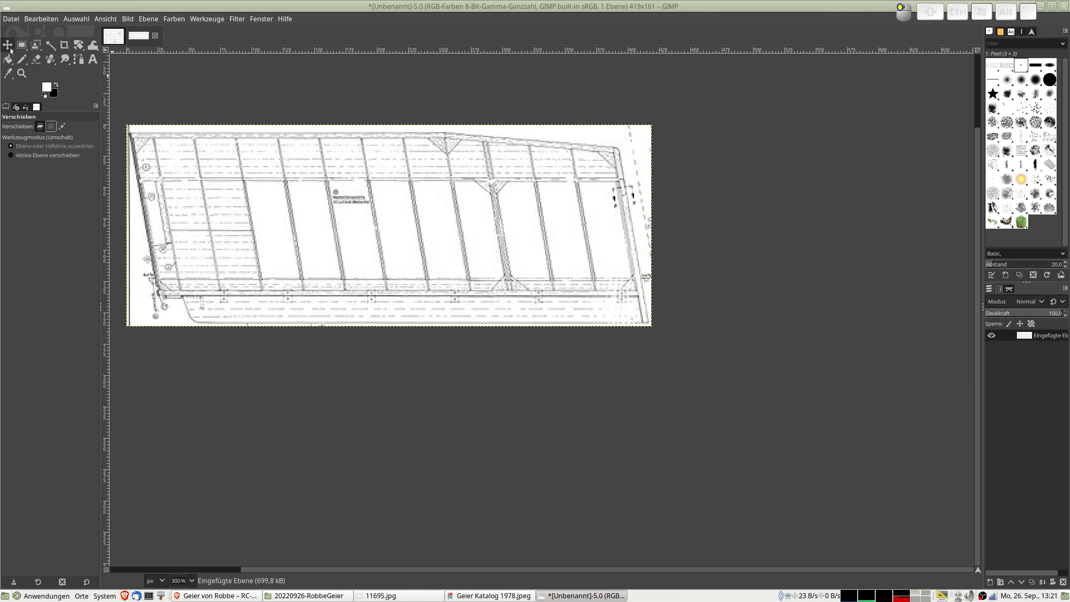
scroll(283, 198, "up", 3)
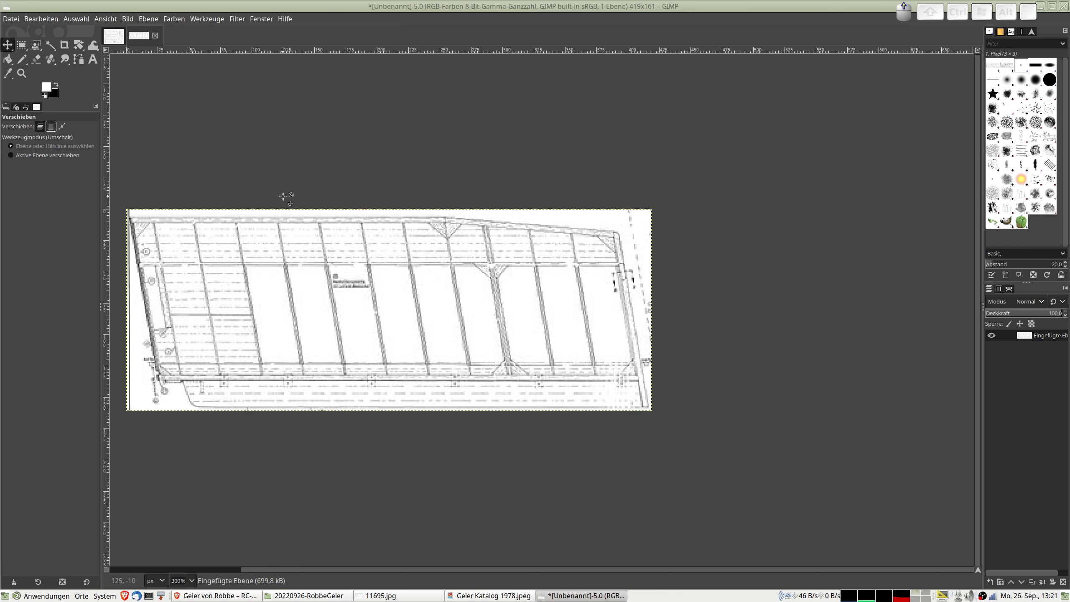
scroll(299, 278, "down", 2, "ctrl")
scroll(263, 285, "up", 1, "ctrl")
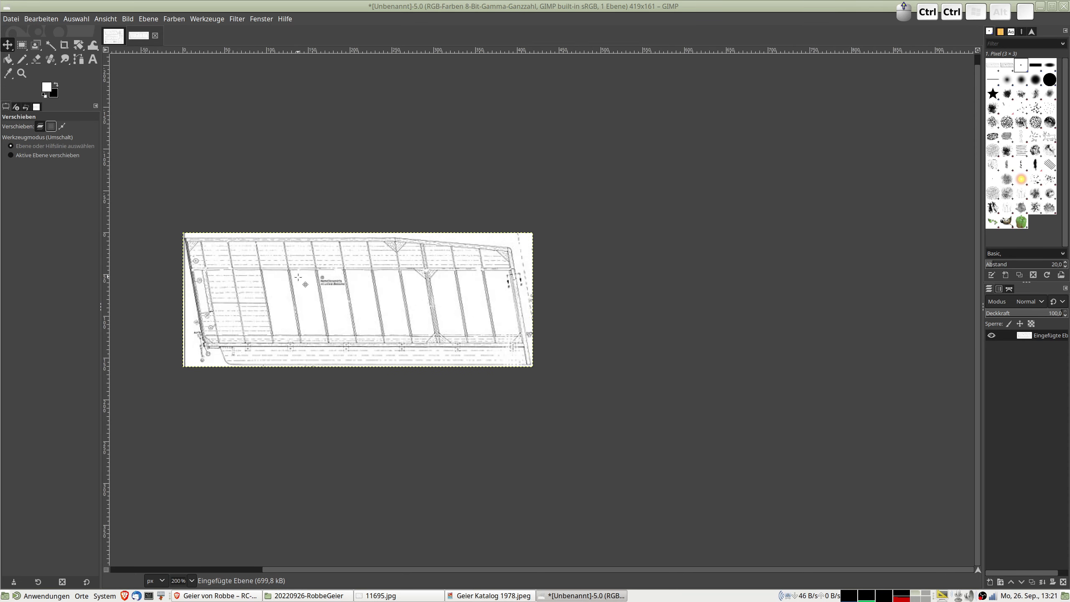
scroll(262, 286, "up", 2, "ctrl")
scroll(263, 285, "down", 2, "ctrl")
scroll(263, 286, "up", 1, "ctrl")
scroll(263, 285, "down", 2, "ctrl")
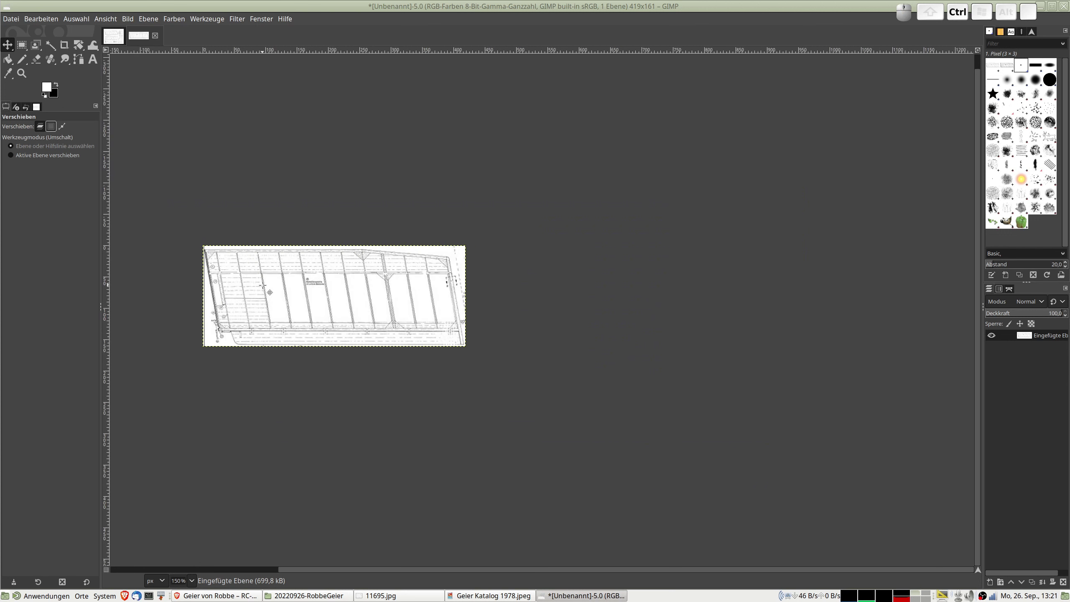
scroll(267, 284, "left", 4, "shift")
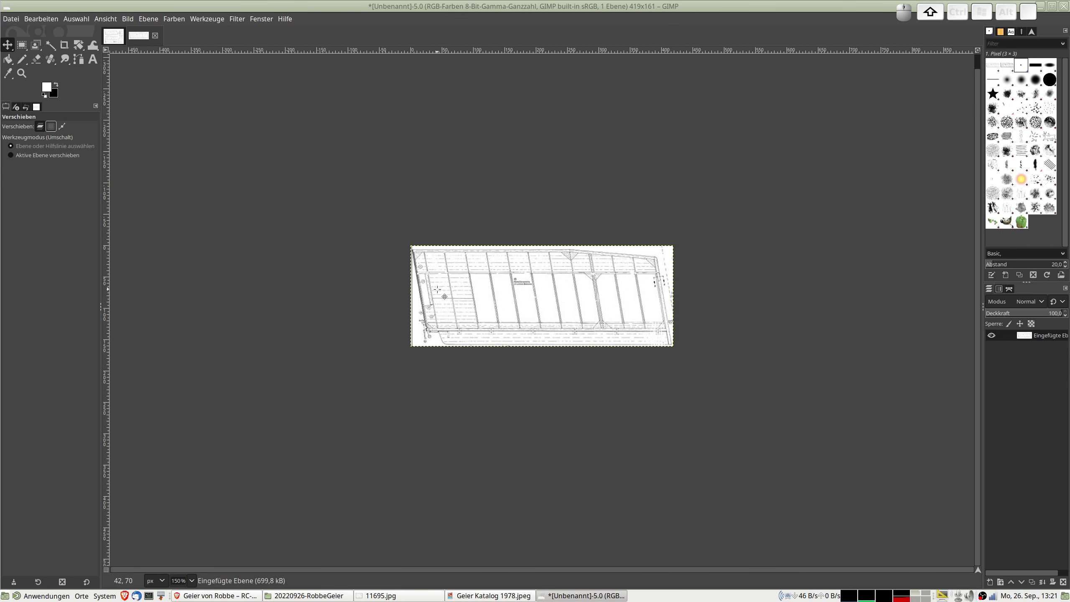
scroll(434, 290, "up", 1)
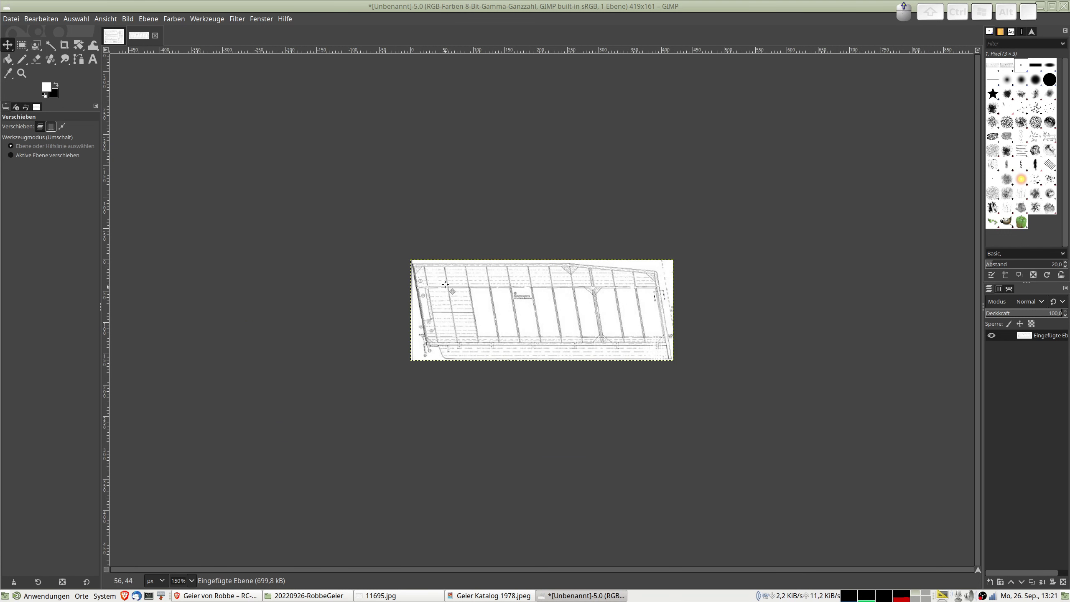
scroll(445, 286, "up", 5, "shift")
scroll(559, 317, "up", 7, "ctrl")
scroll(542, 307, "down", 6, "ctrl")
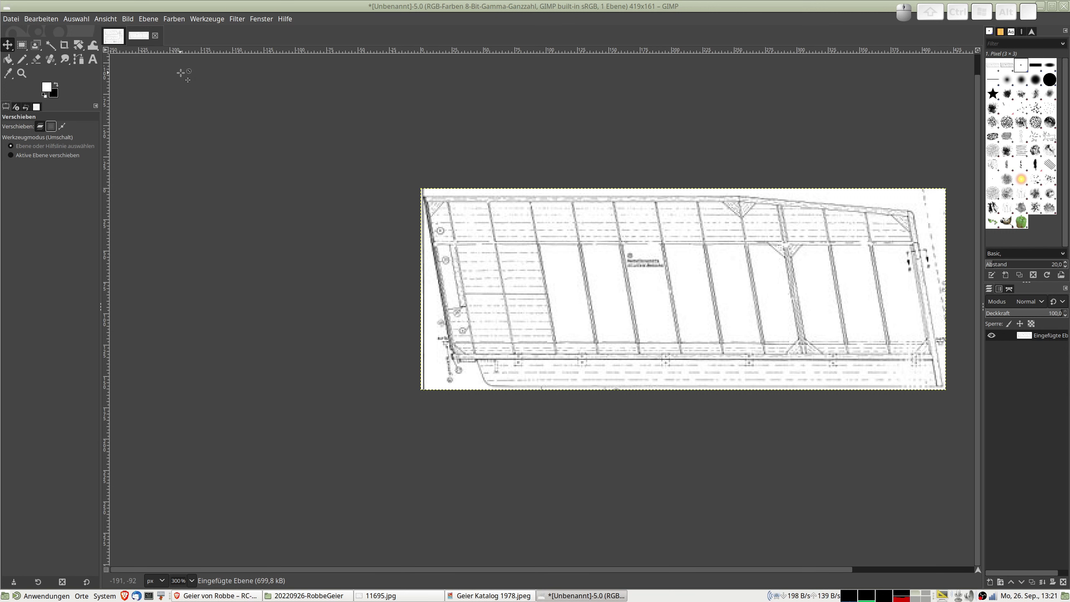
Rotate the new wing image 90° counterclockwise and place a horizontal guide at the wing's lower root corner
left_click(128, 19)
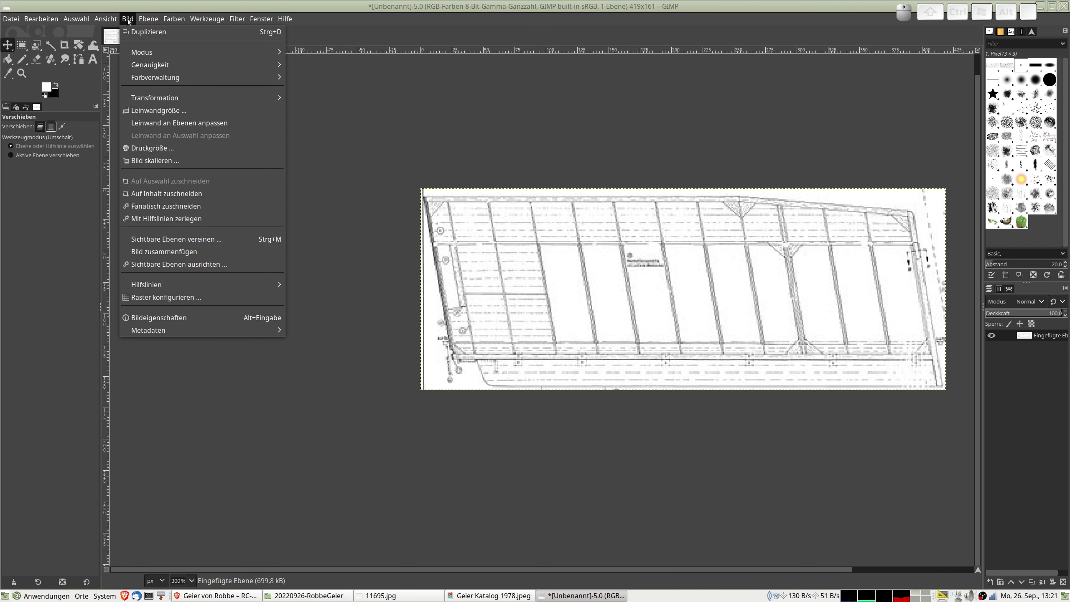
mouse_move(262, 97)
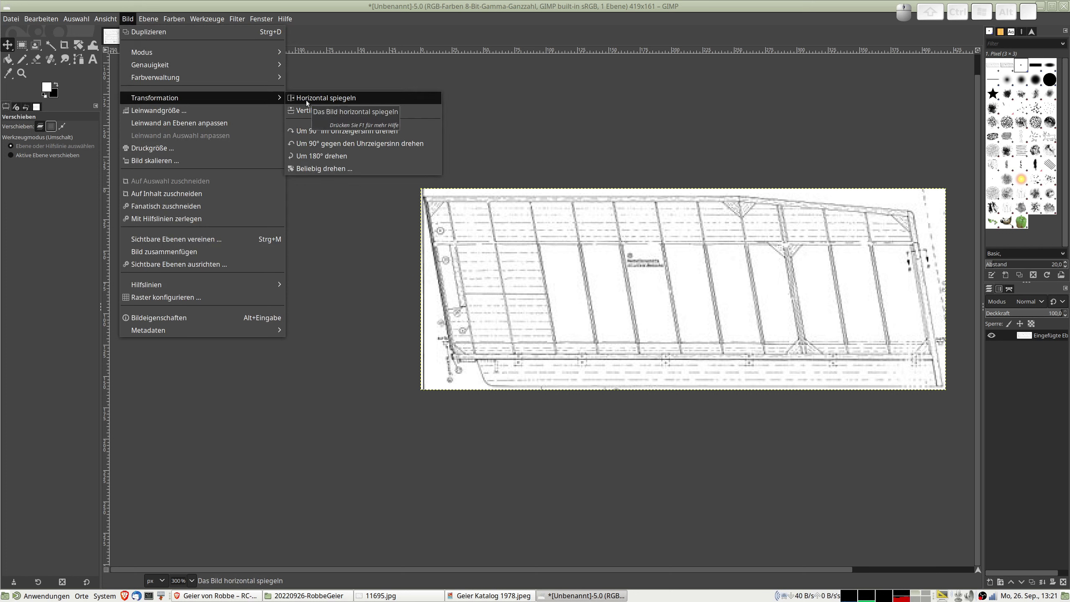
left_click(330, 144)
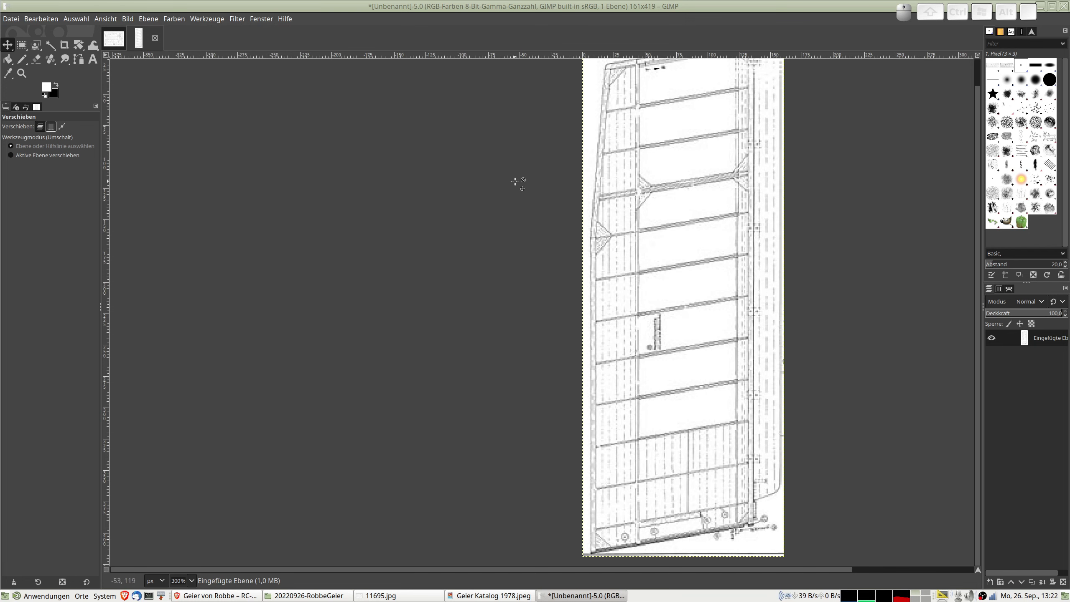
scroll(526, 191, "down", 1, "ctrl")
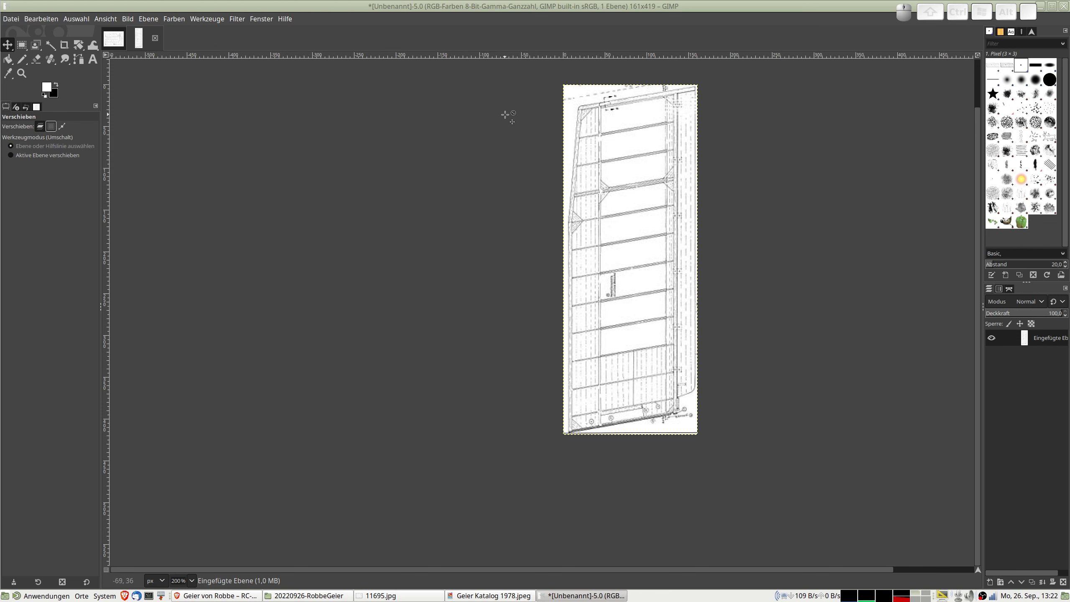
left_click_drag(503, 54, 606, 434)
scroll(676, 460, "up", 2)
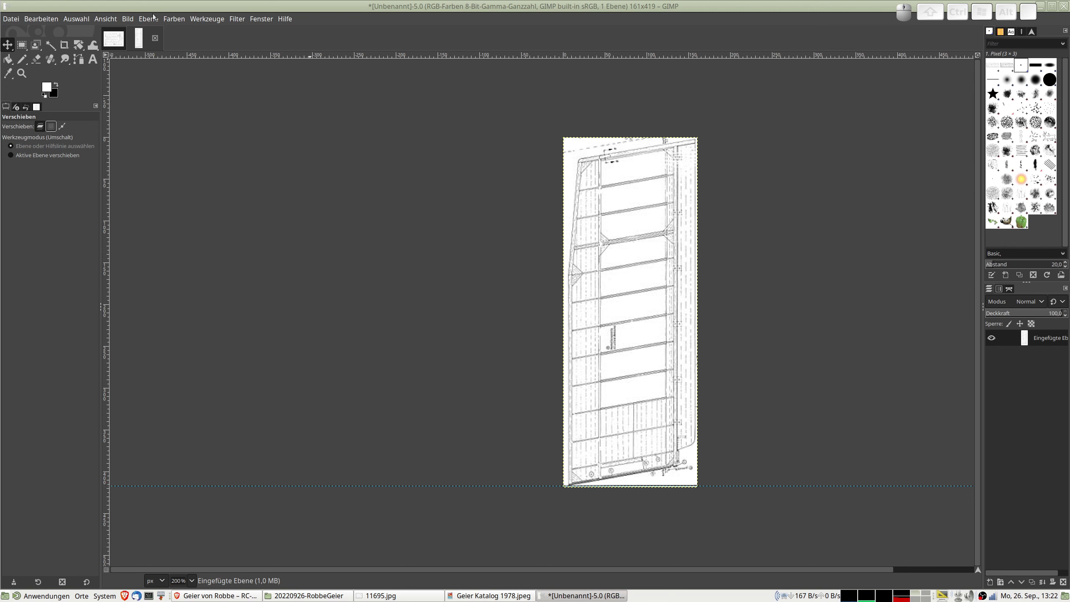
Rotate the whole wing image clockwise by an arbitrary angle of 10.00° about its centre so the wing root and ribs run horizontally
left_click(131, 18)
mouse_move(157, 99)
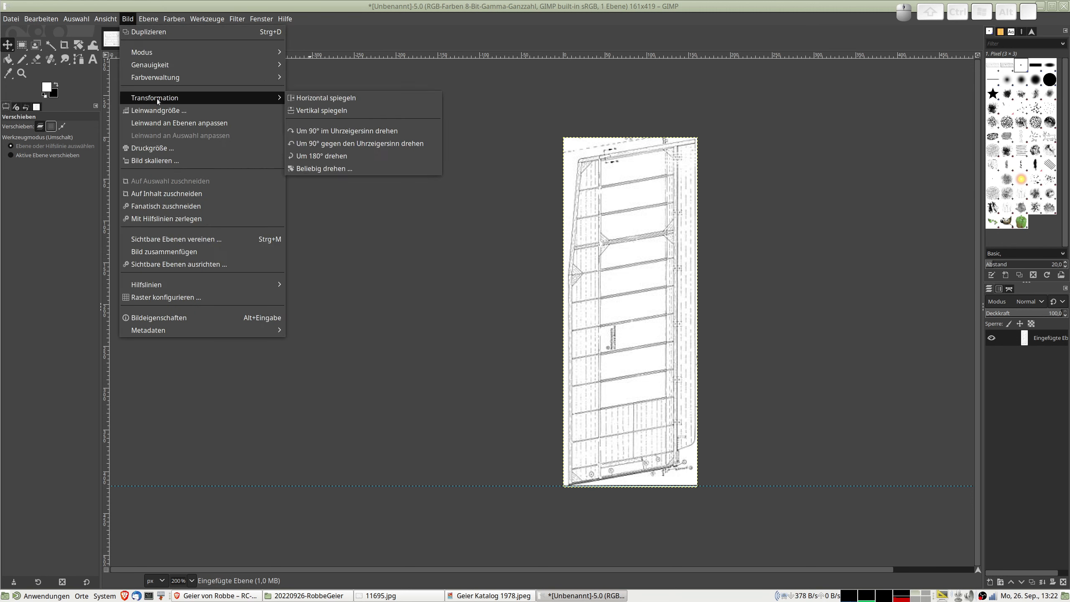
left_click(325, 170)
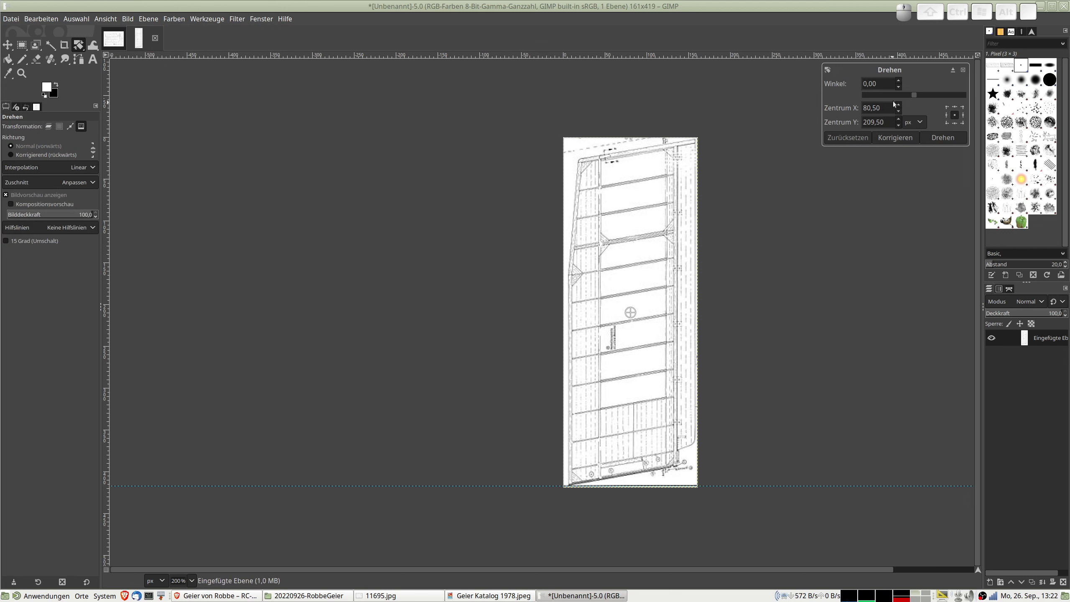
left_click(900, 81)
left_click(899, 81)
left_click(899, 82)
left_click(899, 82)
left_click(900, 82)
left_click(899, 81)
left_click(900, 82)
left_click(899, 81)
left_click_drag(899, 82, 899, 87)
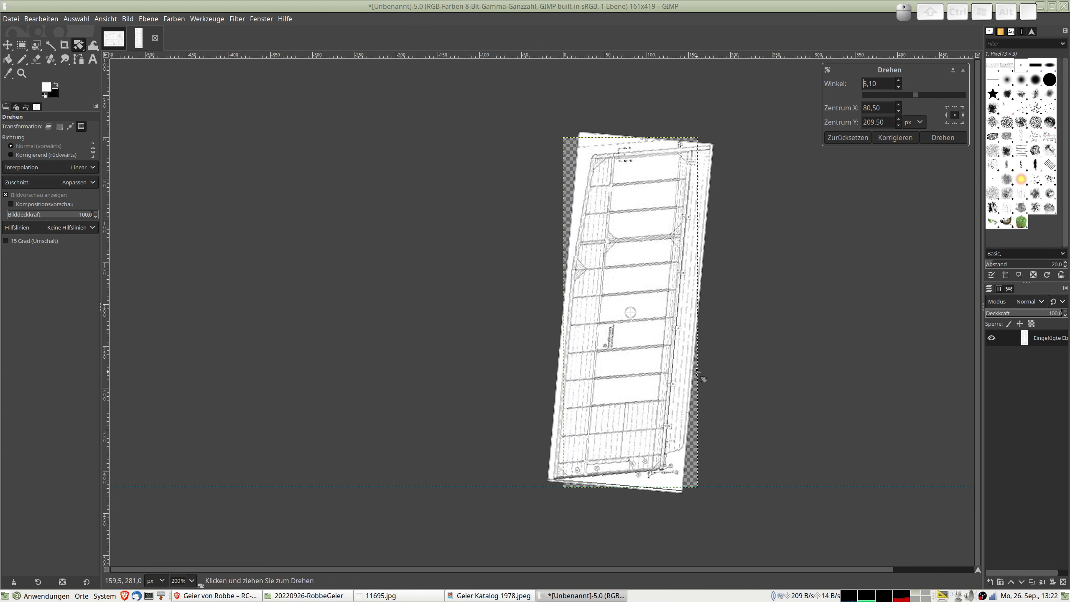
scroll(721, 371, "up", 2, "ctrl")
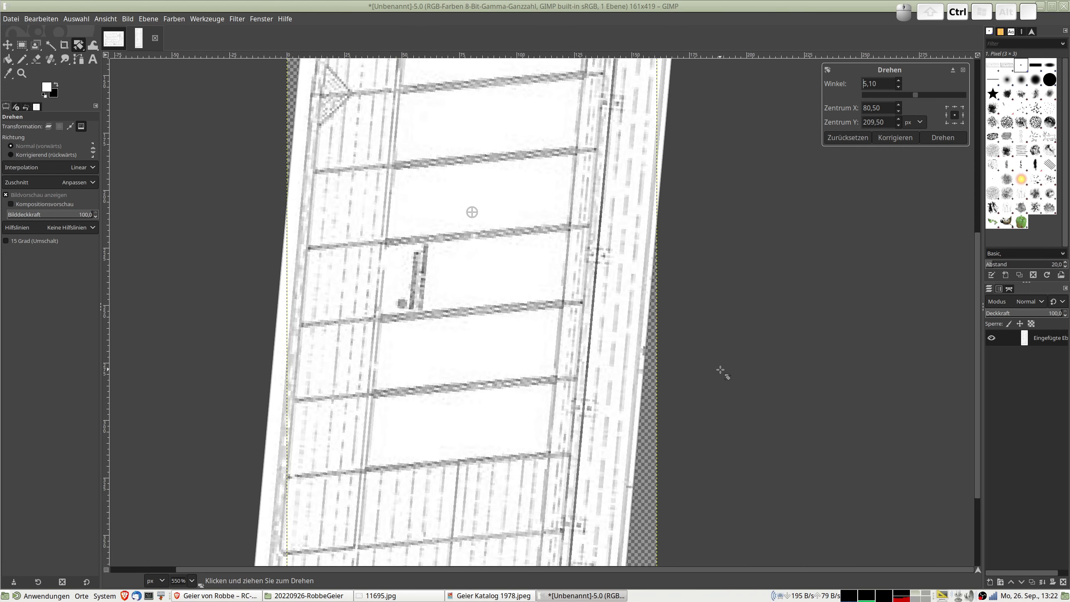
scroll(718, 374, "down", 1)
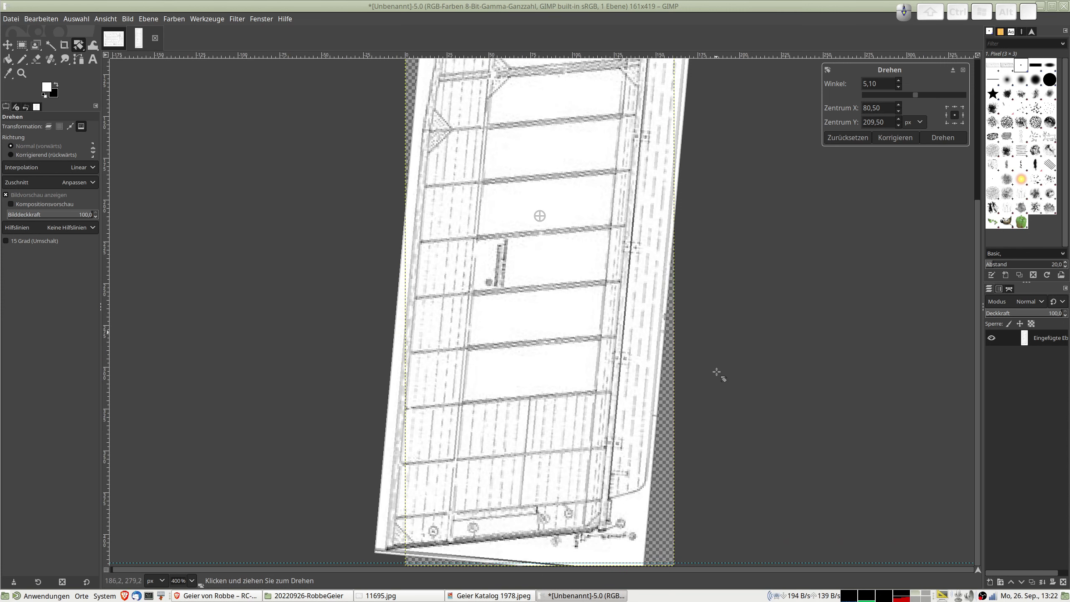
left_click(898, 80)
left_click(898, 79)
left_click(898, 80)
left_click(898, 79)
left_click(898, 80)
left_click(898, 81)
left_click(897, 81)
left_click(898, 81)
left_click(898, 81)
left_click(898, 82)
left_click(898, 81)
left_click(898, 81)
left_click(898, 82)
left_click(898, 82)
left_click(898, 81)
left_click(898, 82)
left_click(898, 81)
left_click(898, 81)
left_click(898, 81)
left_click(898, 81)
left_click(898, 81)
left_click(898, 81)
left_click(898, 81)
left_click(898, 81)
left_click(898, 81)
left_click(898, 81)
left_click(898, 81)
left_click(898, 82)
left_click(898, 81)
left_click(898, 81)
left_click(898, 81)
left_click(898, 81)
left_click(898, 81)
left_click(898, 81)
left_click(898, 81)
left_click(898, 81)
left_click(898, 82)
left_click(898, 81)
left_click(898, 81)
left_click(898, 81)
left_click(898, 81)
left_click(898, 81)
left_click(898, 81)
left_click(898, 81)
left_click(898, 81)
left_click(898, 81)
left_click(898, 81)
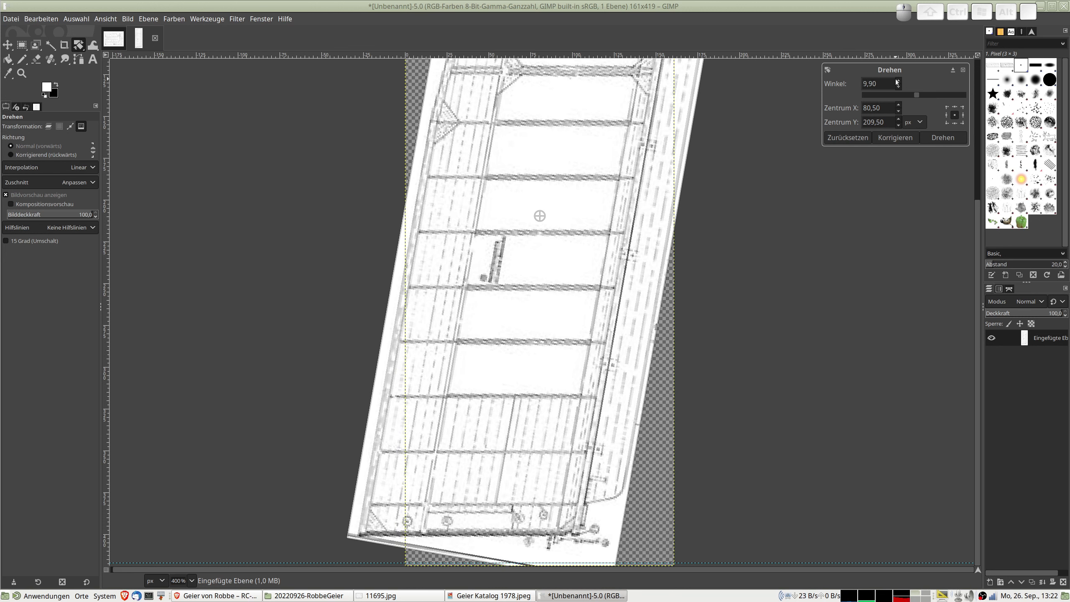
left_click(898, 81)
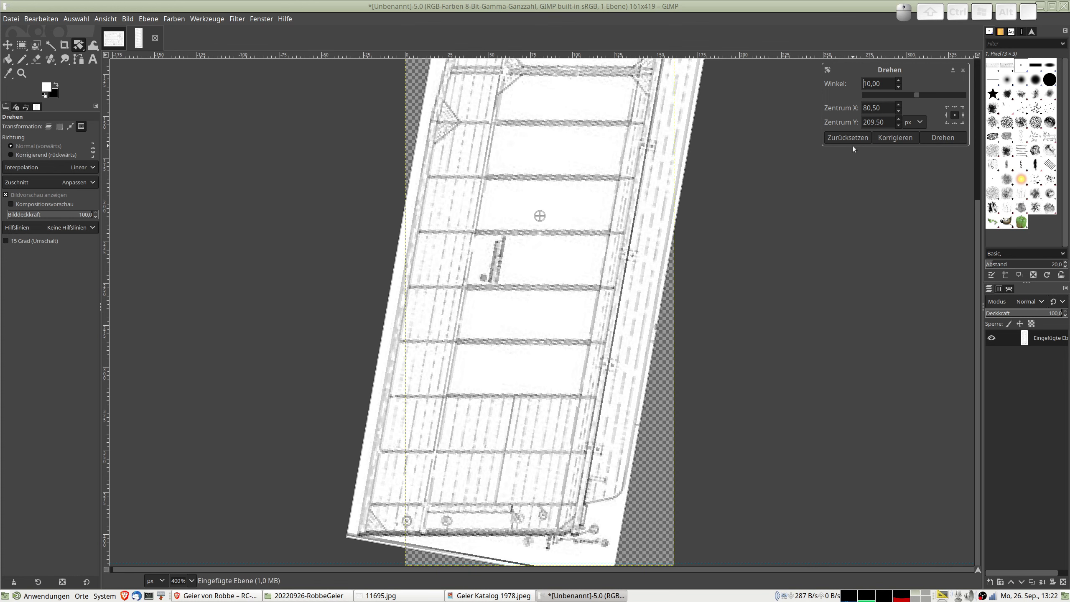
left_click(950, 139)
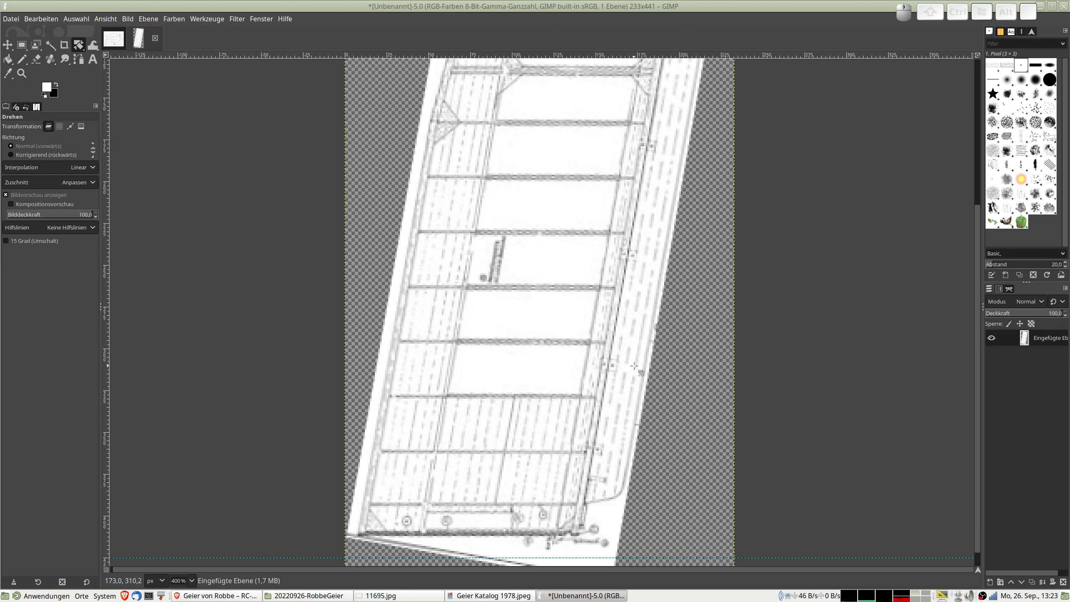
Select a rectangle of about 225 × 392 px from the wing's lower root corner past its tip, and crop the image to it
scroll(633, 309, "down", 2, "ctrl")
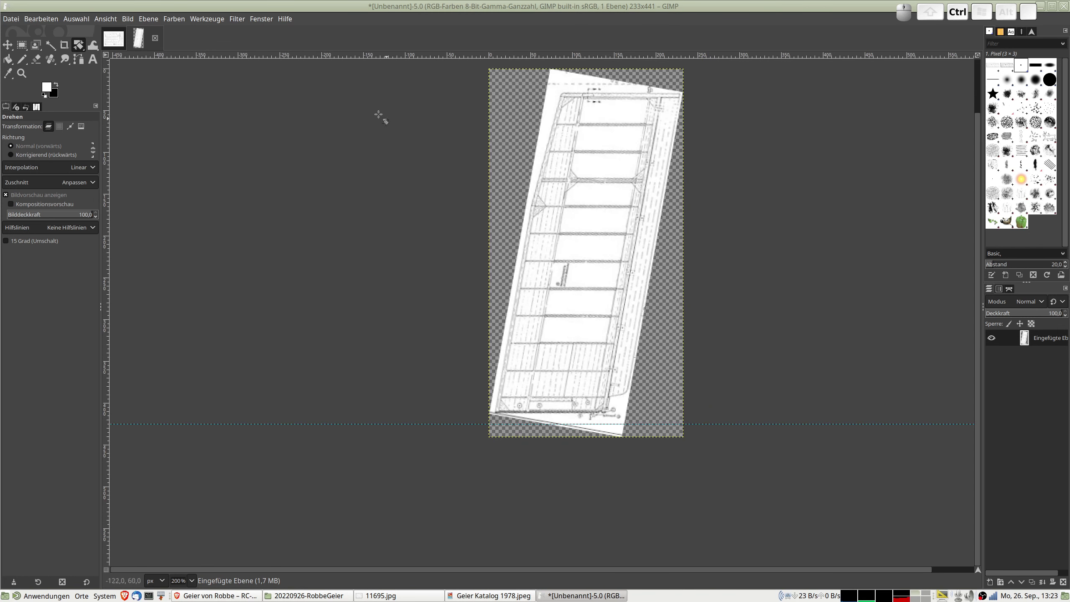
left_click(21, 48)
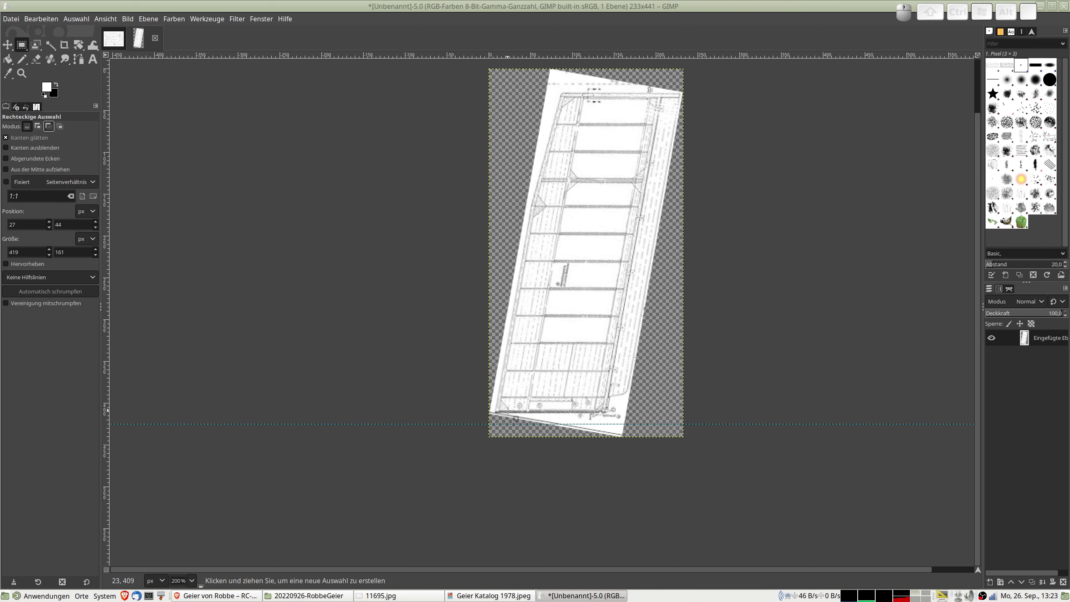
left_click_drag(495, 411, 684, 83)
left_click(127, 18)
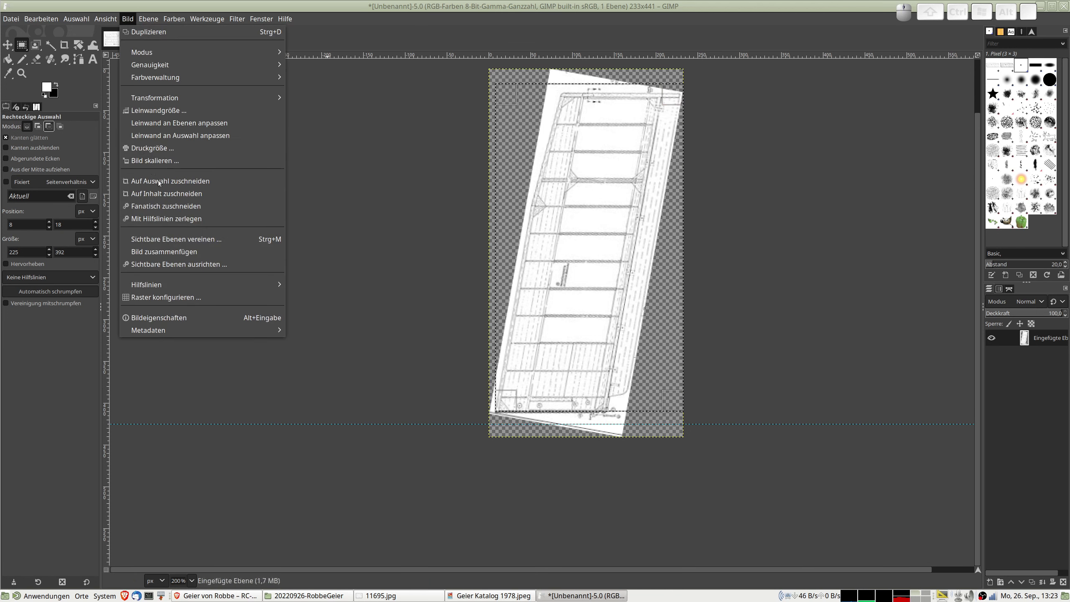
left_click(174, 181)
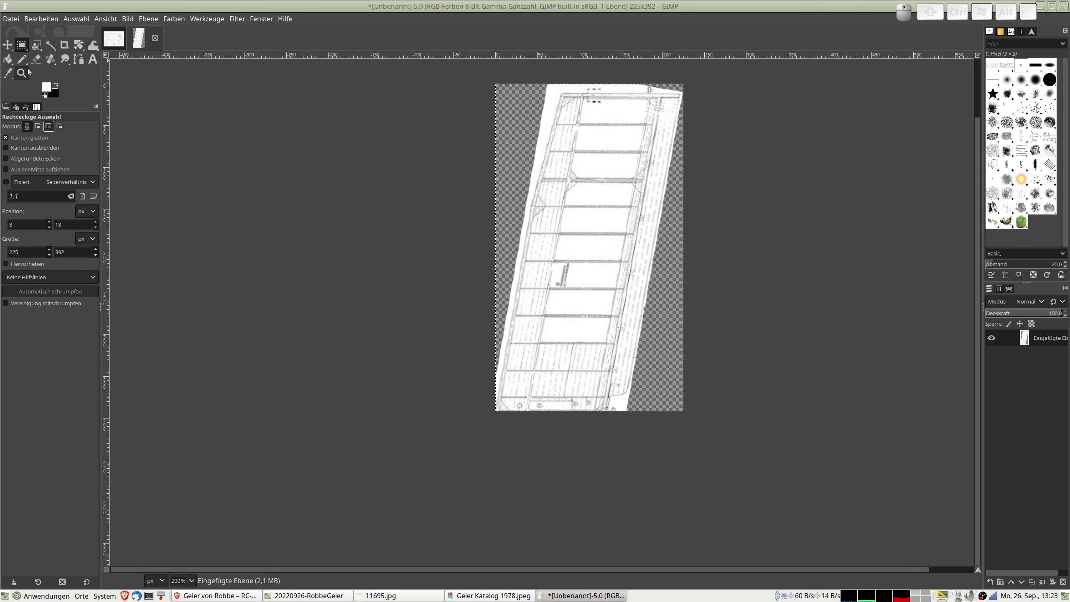
Select the transparent area beside the wing's left edge with the Fuzzy Select tool and fill it with the white foreground colour
left_click(55, 51)
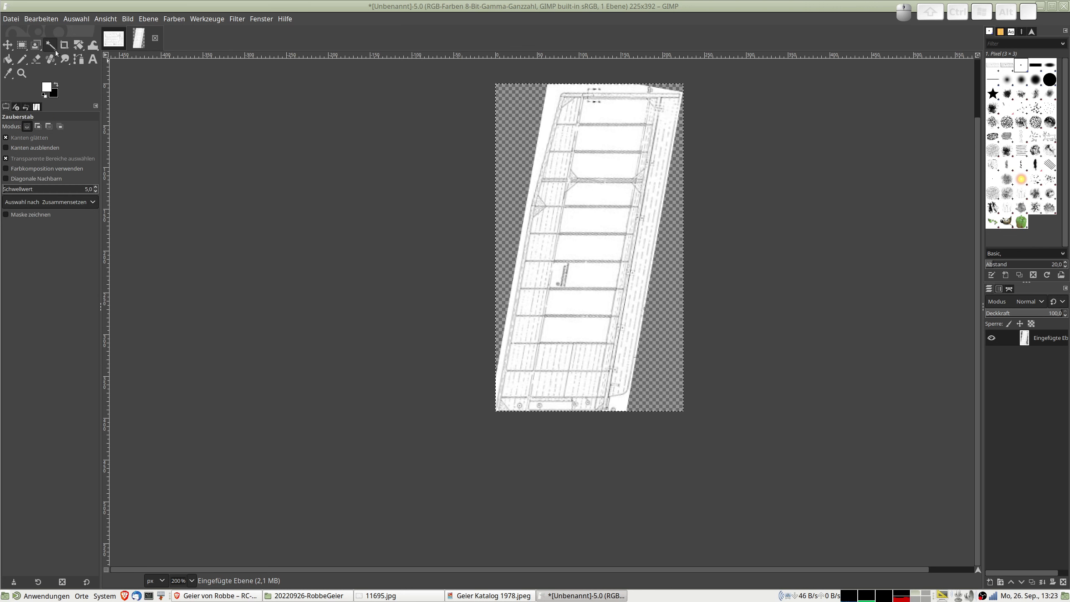
mouse_move(53, 45)
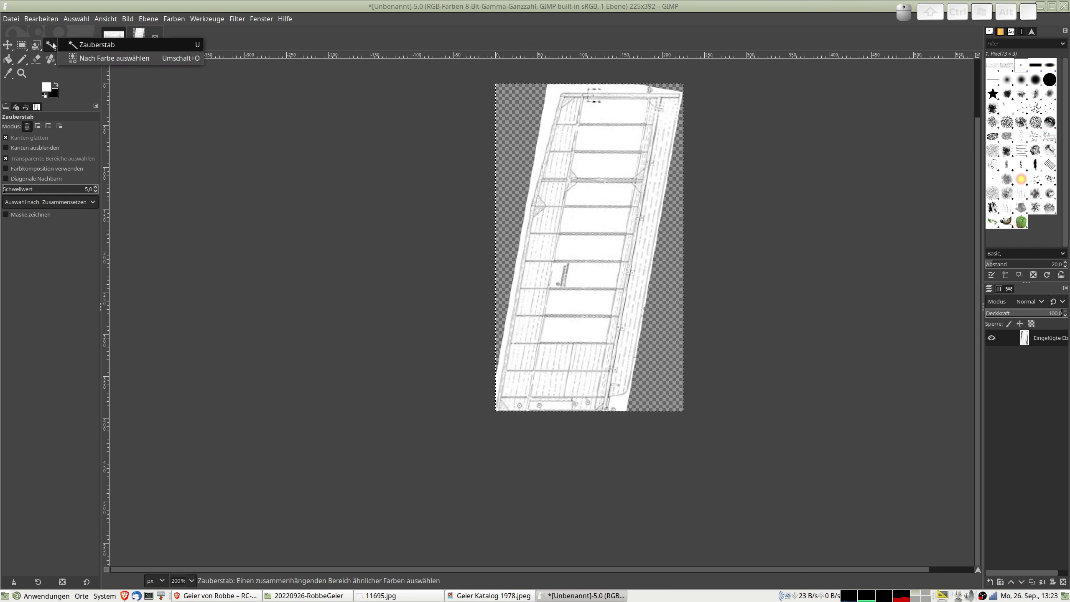
left_click(94, 45)
left_click(510, 104)
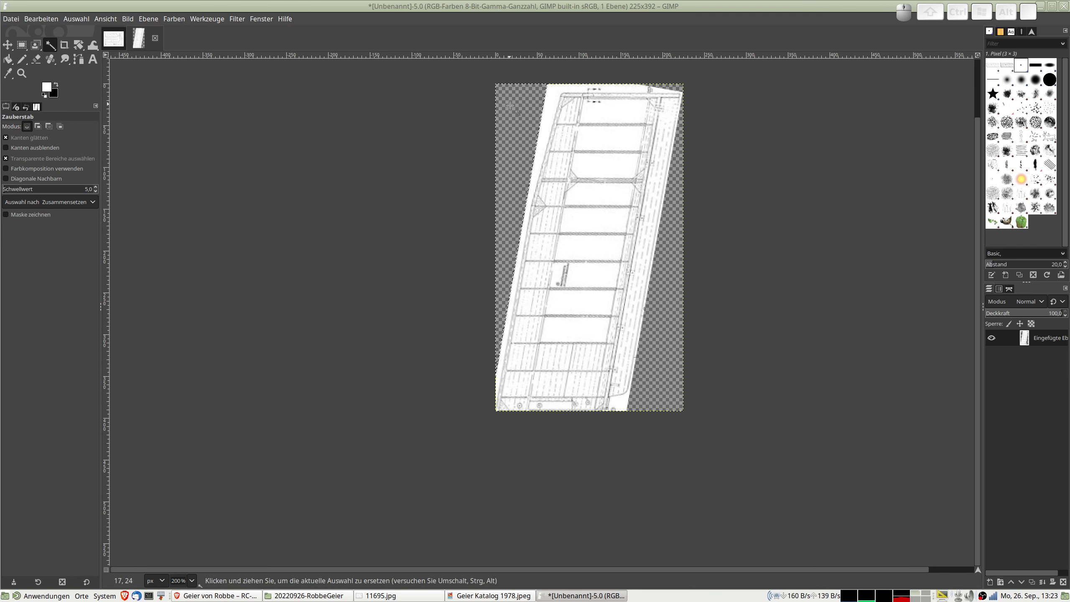
key("ctrl")
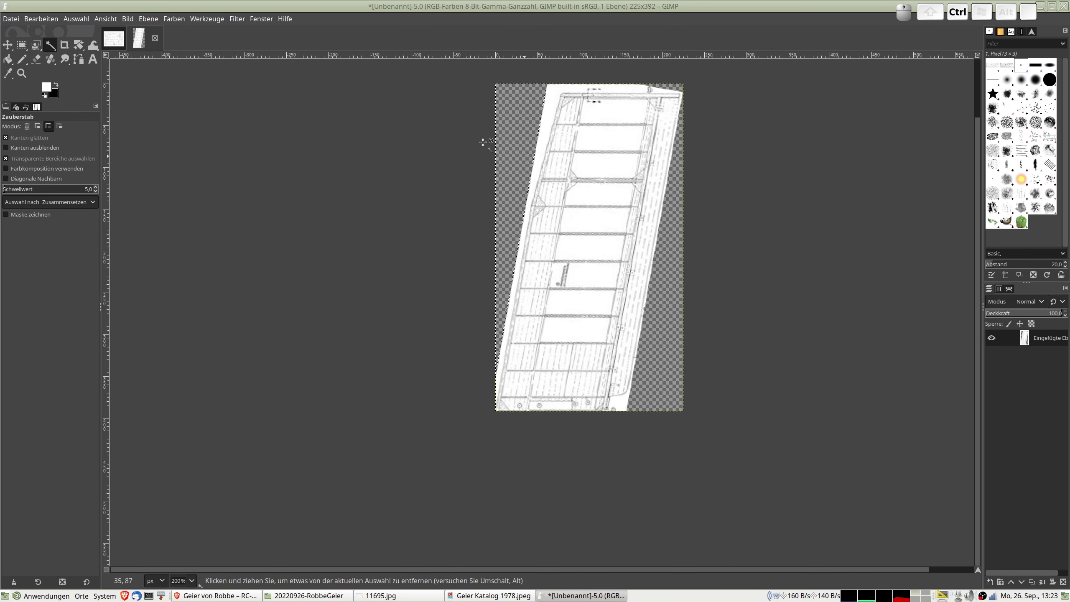
left_click(33, 22)
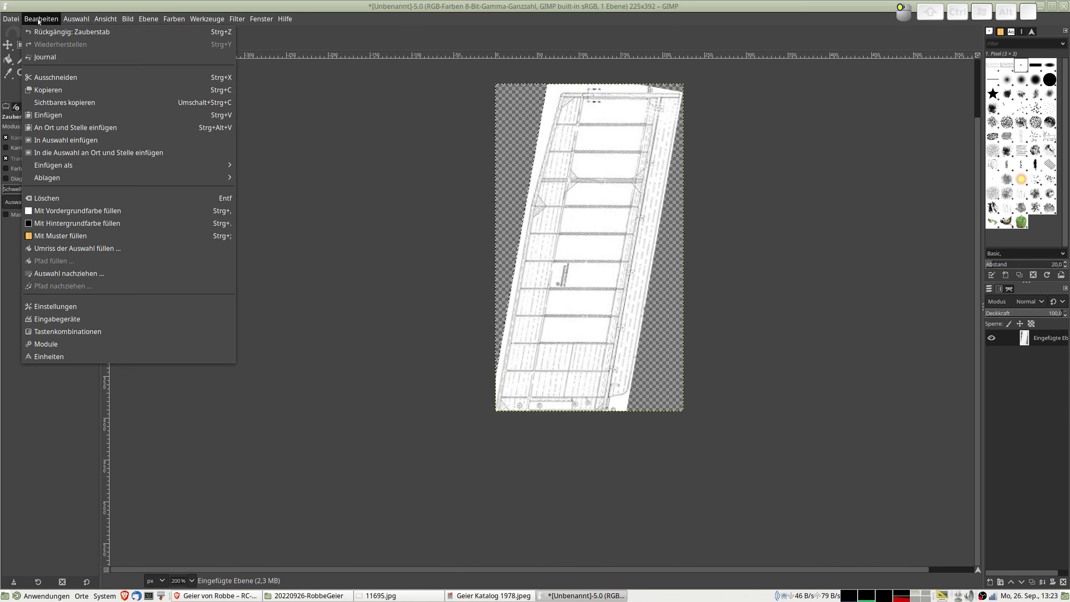
left_click(67, 212)
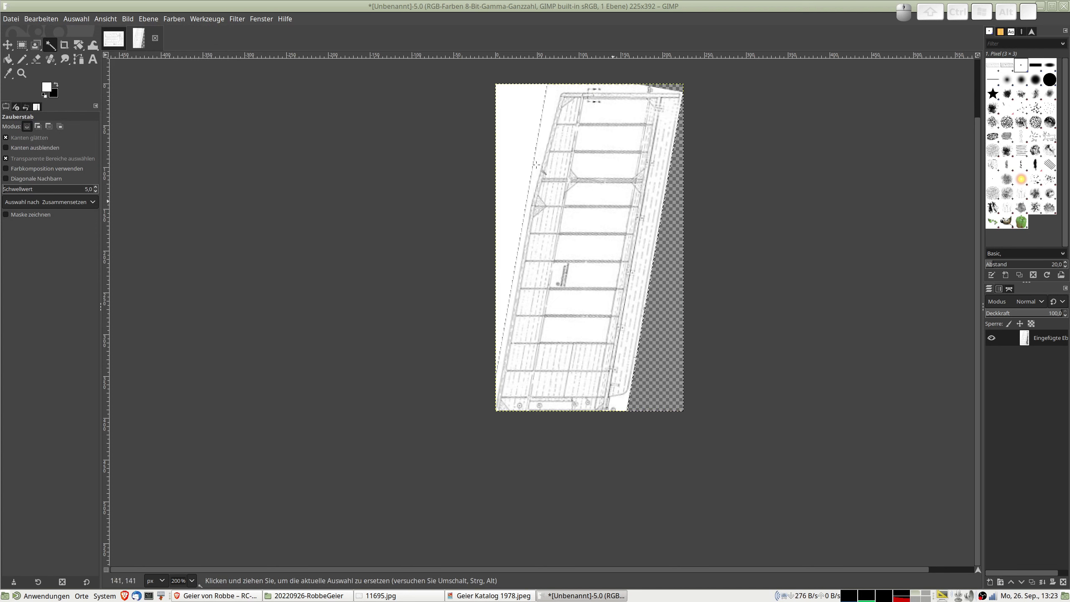
Fill the transparent areas along the wing's right edge and at the upper right corner with the white foreground colour
left_click(41, 18)
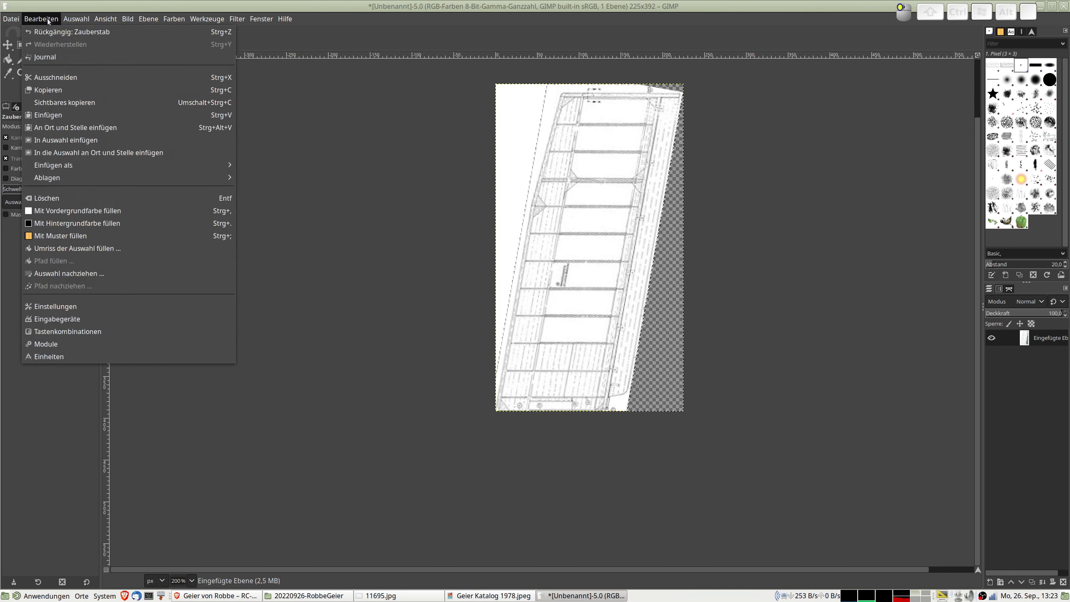
left_click(59, 211)
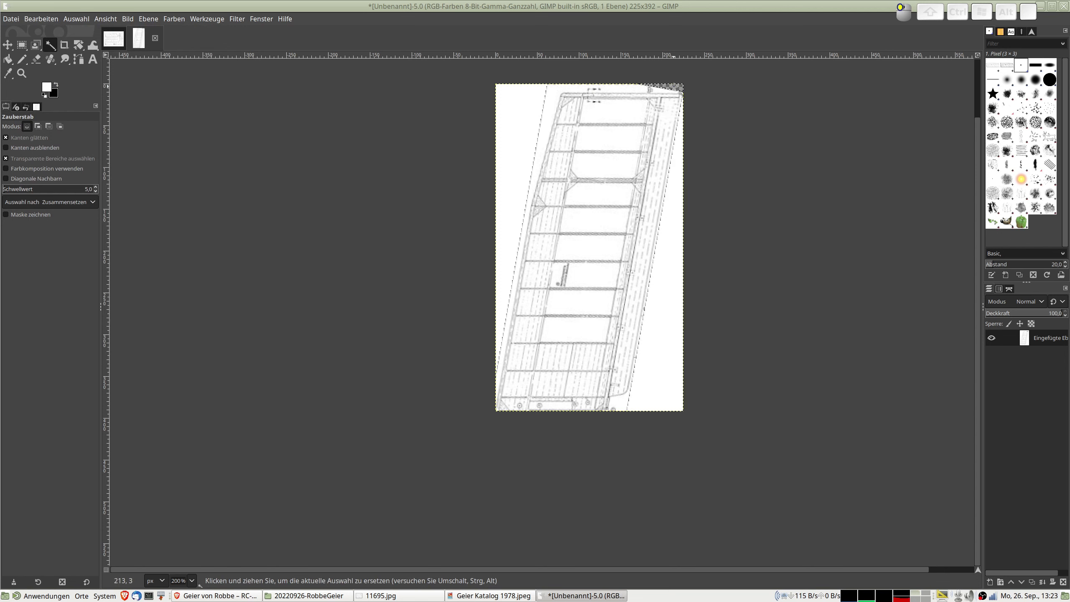
left_click(45, 18)
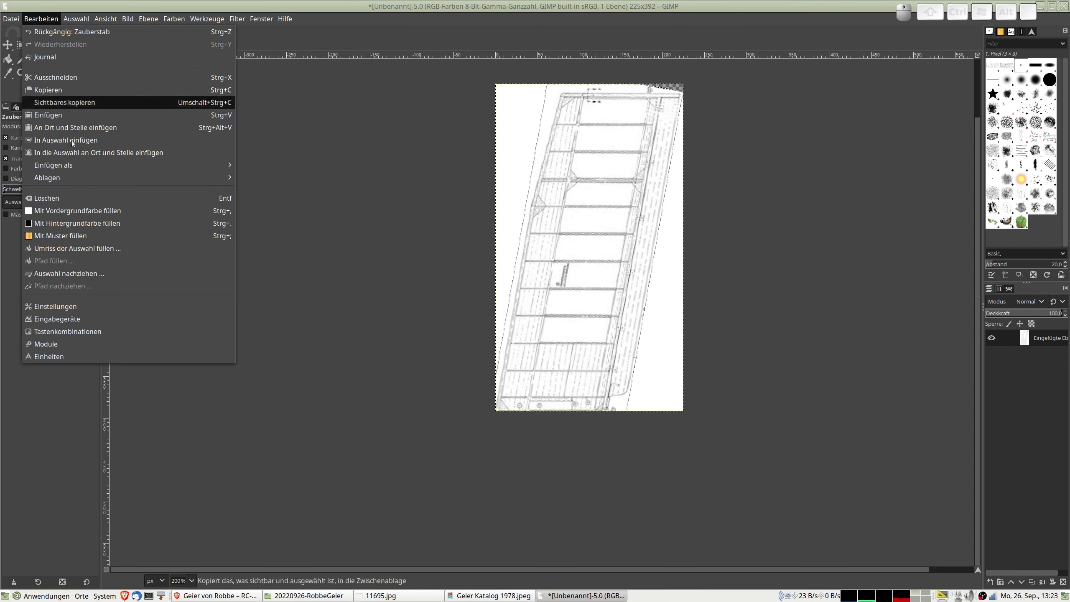
left_click(64, 208)
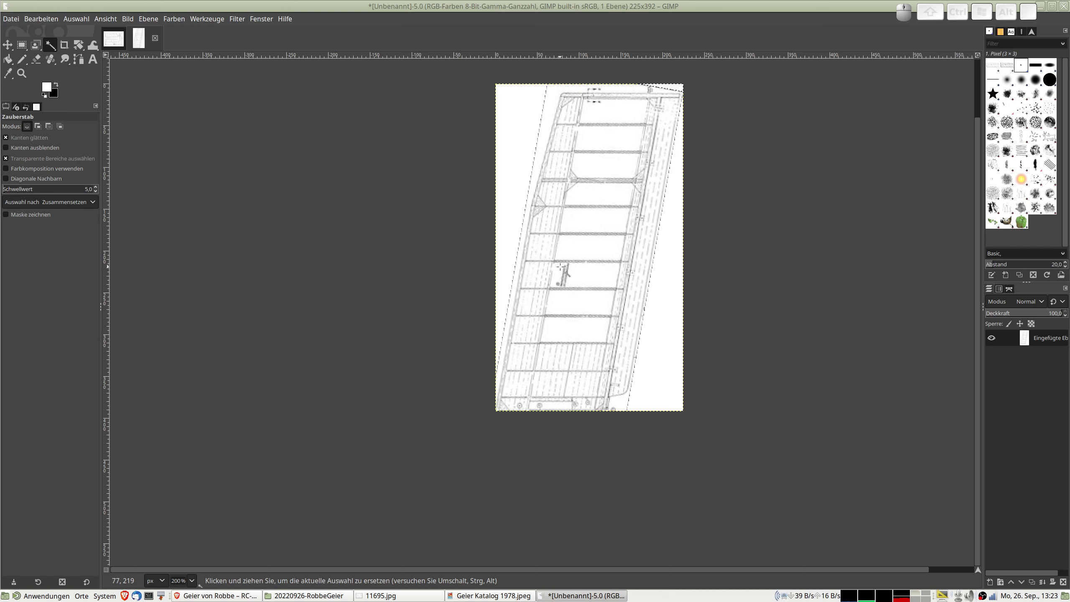
left_click(10, 19)
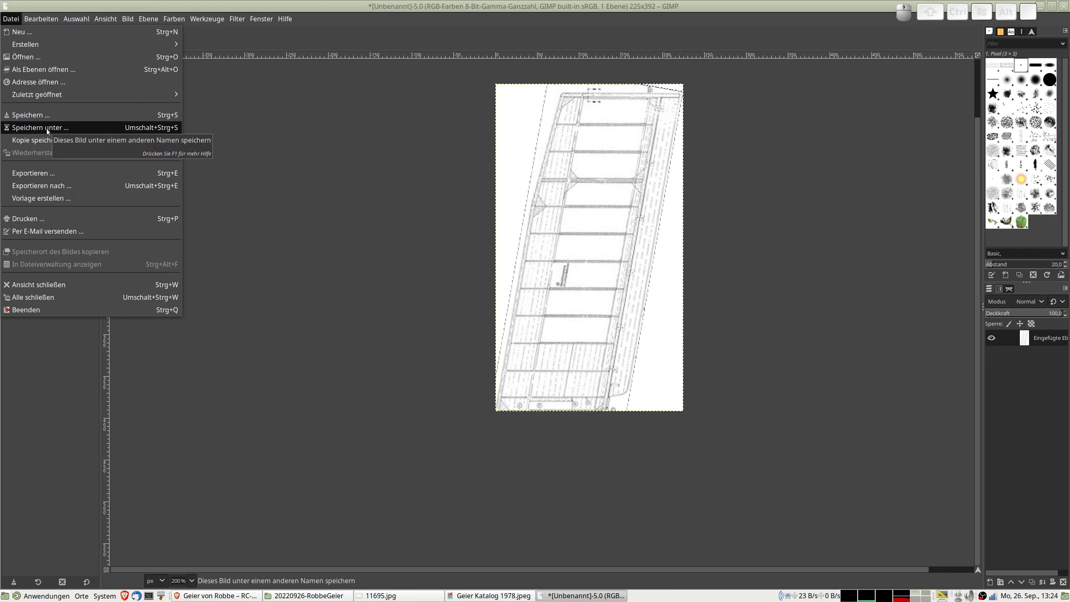
key("Escape")
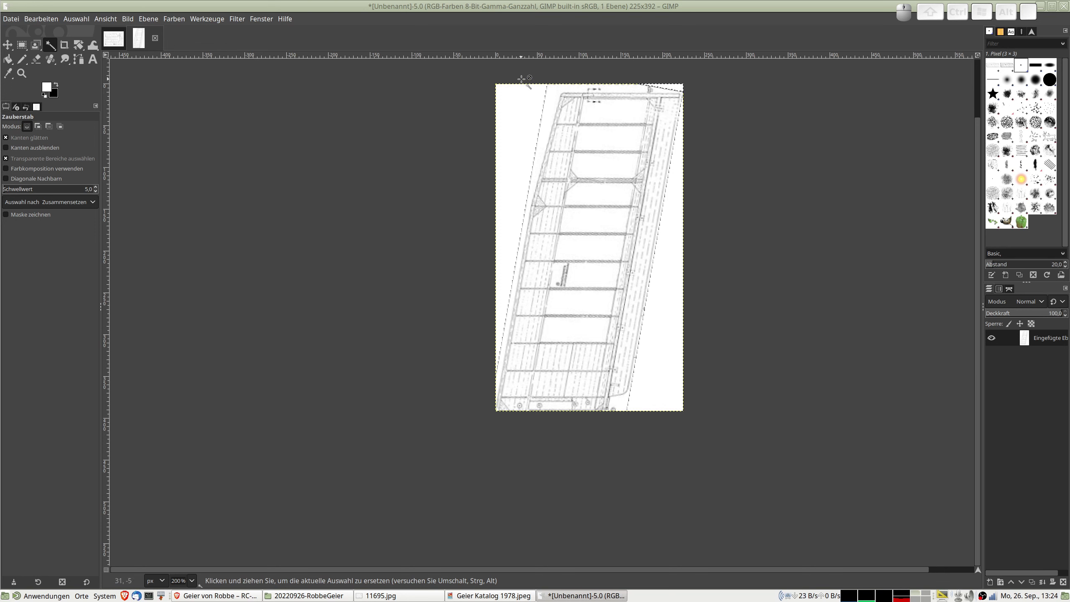
Select a rectangle of about 226 × 380 px that leaves out the strip above the wing tip, and crop the image to it
left_click(22, 45)
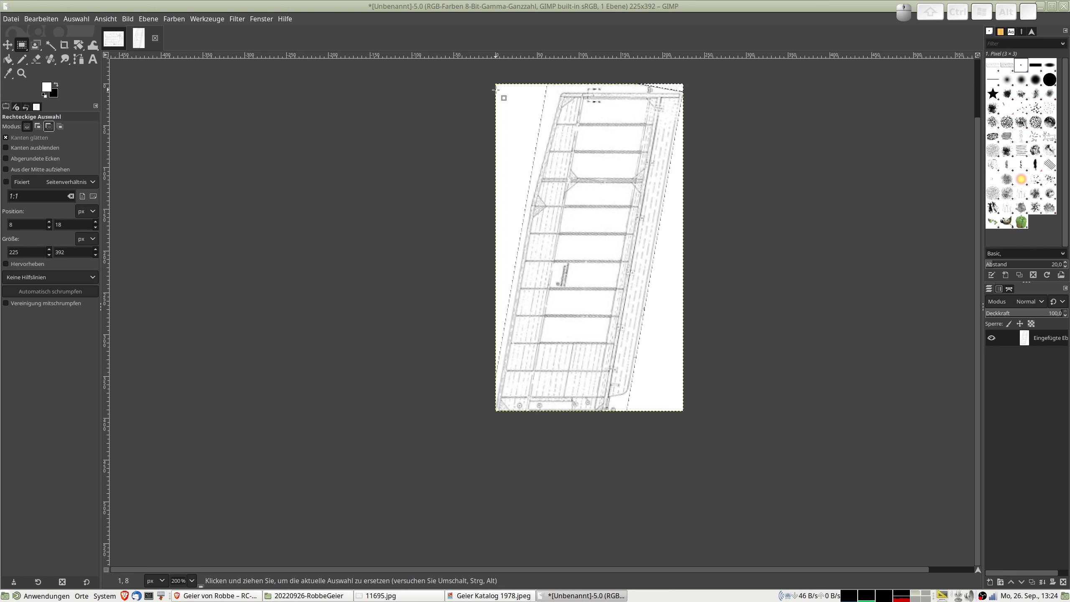
left_click_drag(495, 90, 684, 410)
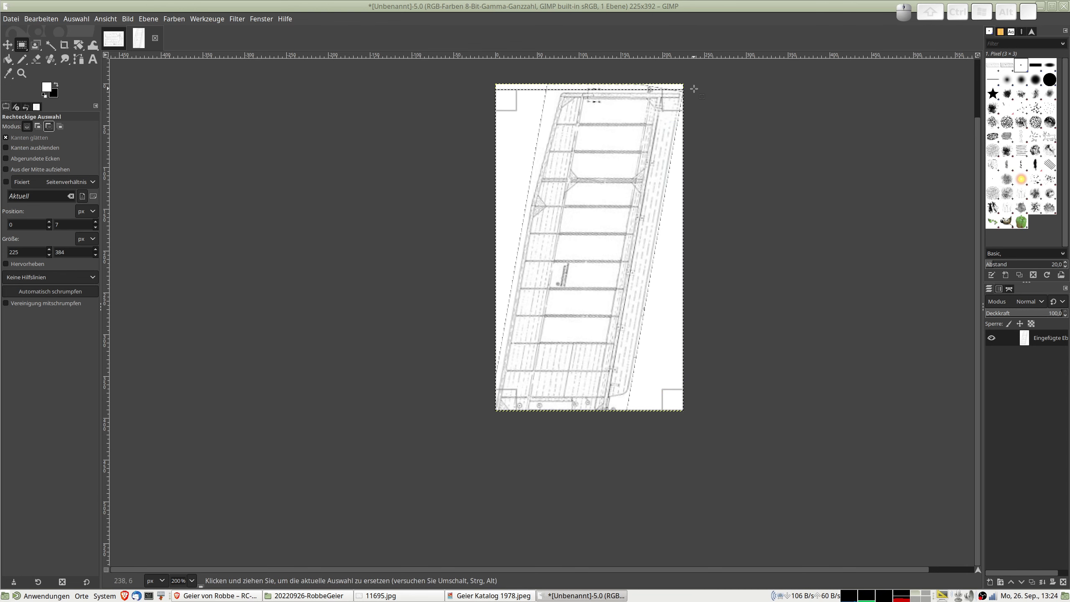
scroll(686, 151, "up", 3)
scroll(686, 151, "up", 5, "ctrl")
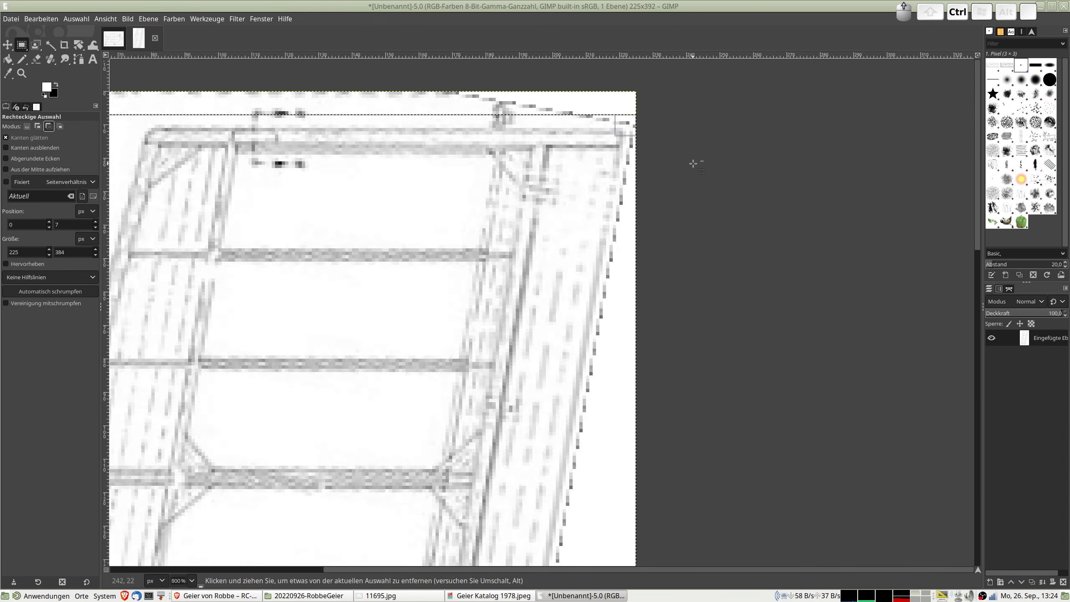
left_click_drag(616, 125, 606, 126)
scroll(606, 126, "down", 5, "ctrl")
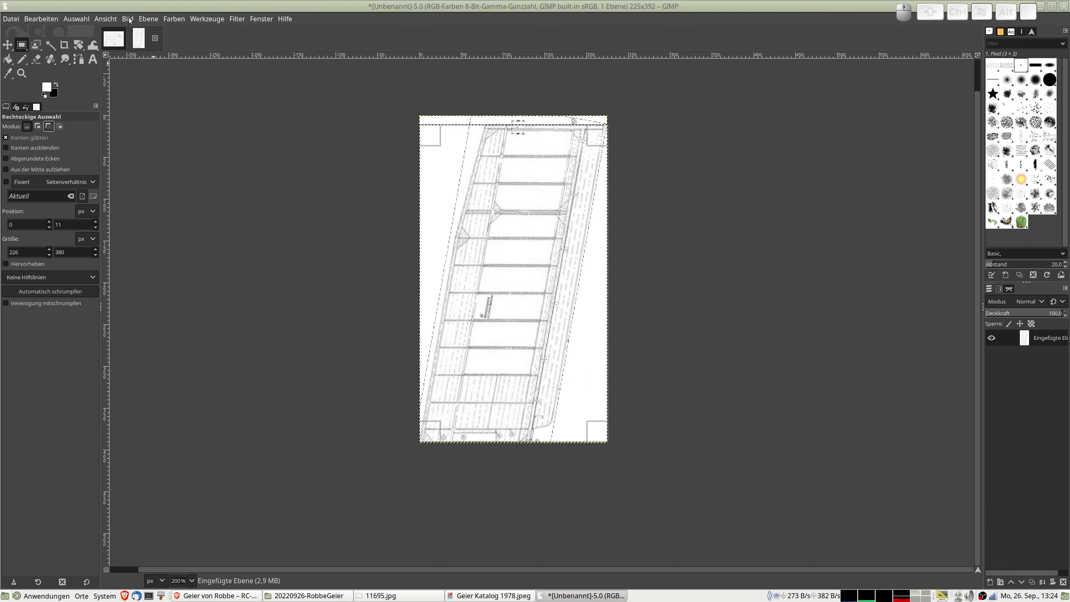
left_click(128, 18)
left_click(170, 180)
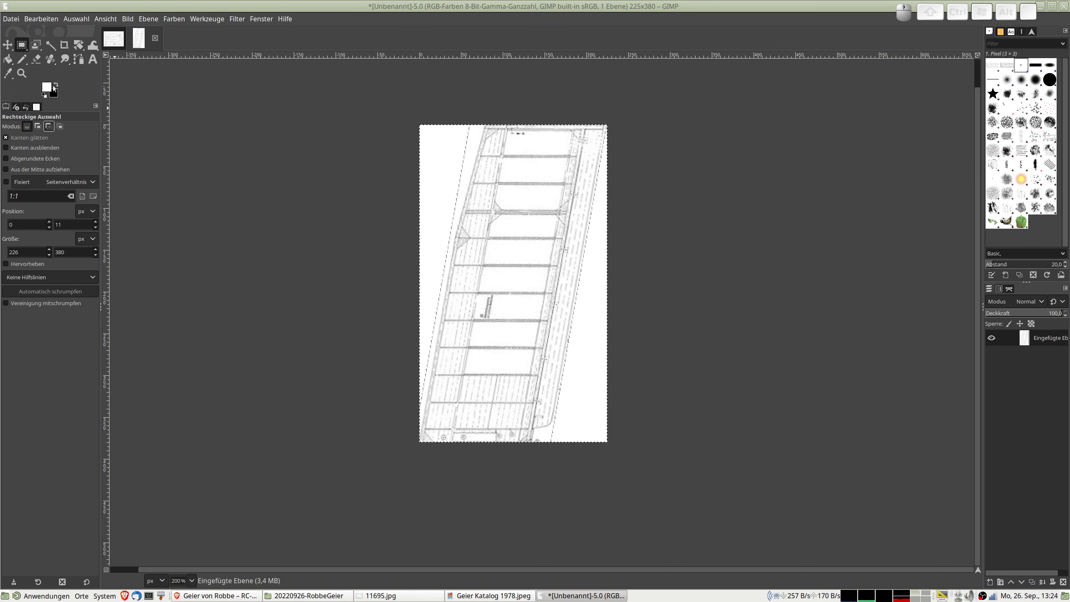
Switch to the Move tool and clear the selection on the cropped wing image
left_click(7, 45)
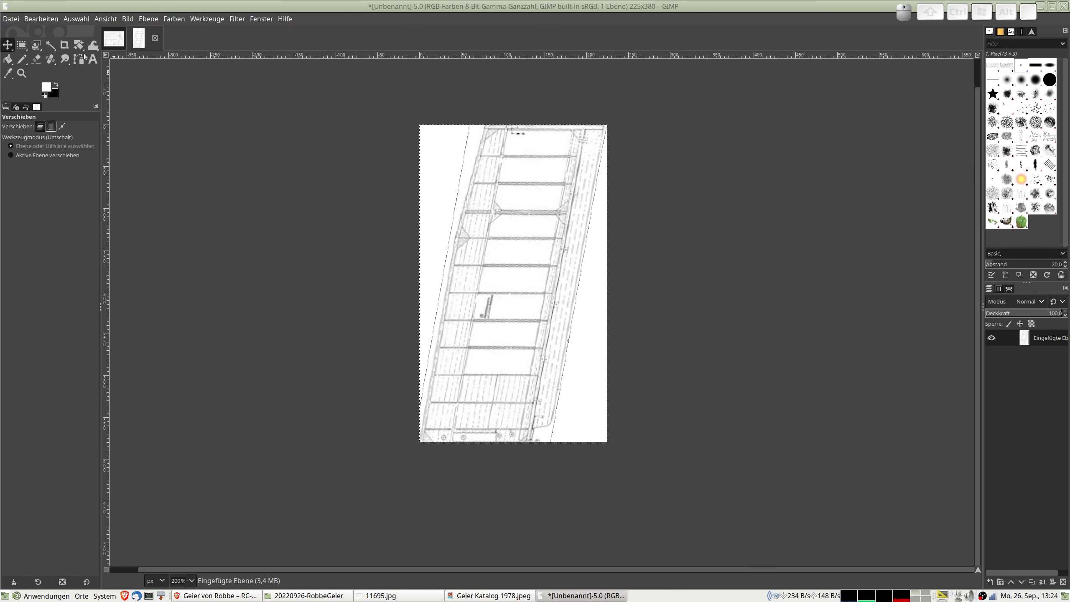
left_click(41, 19)
mouse_move(69, 19)
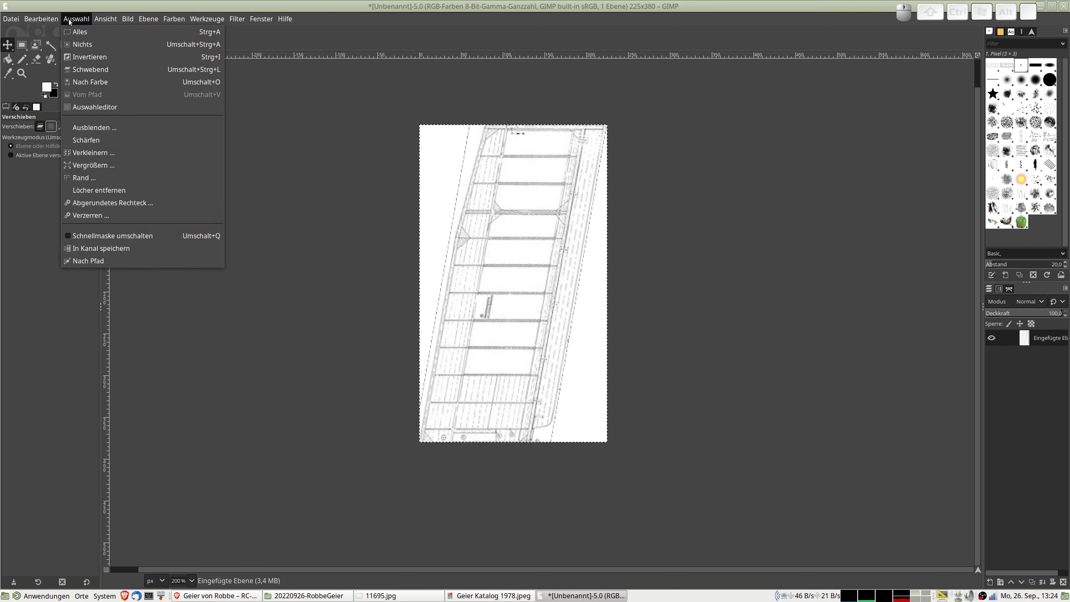
left_click(85, 43)
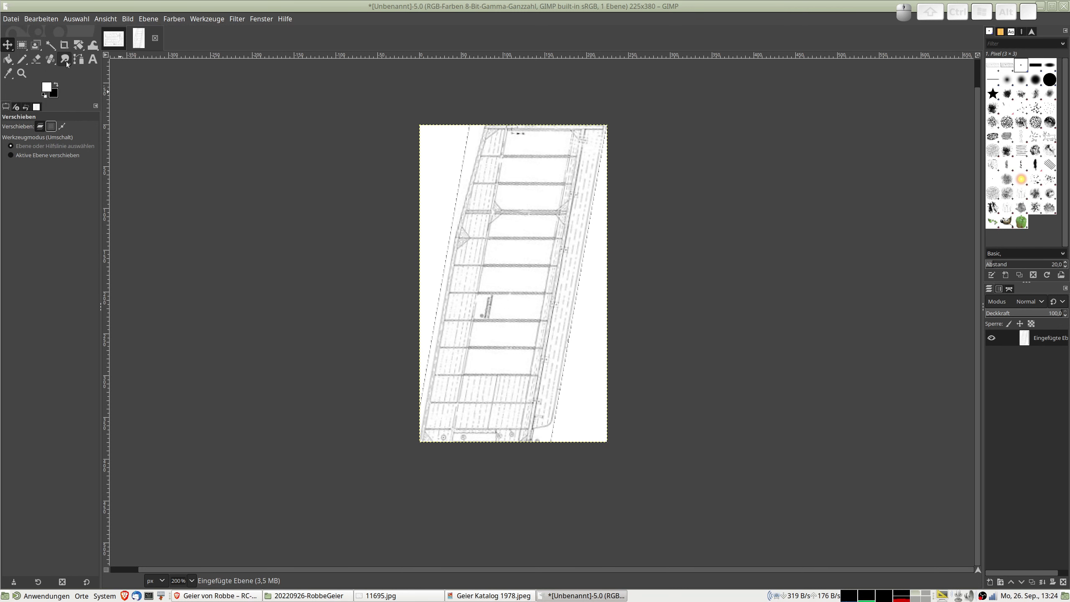
Save the cropped wing image as GeierTut.xcf in the 20220926-RobbeGeier folder
left_click(12, 19)
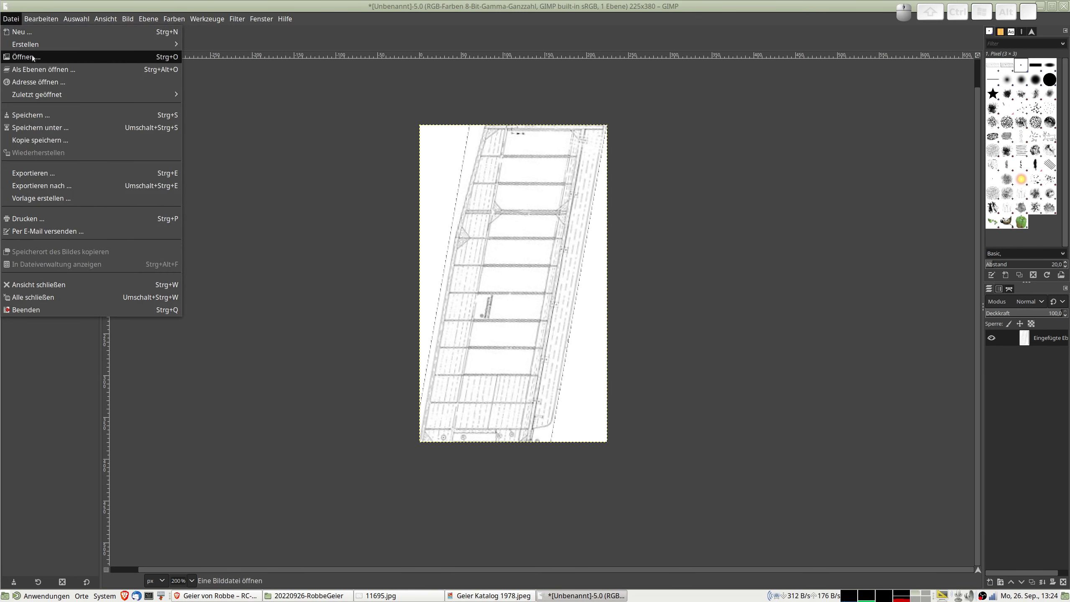
left_click(52, 128)
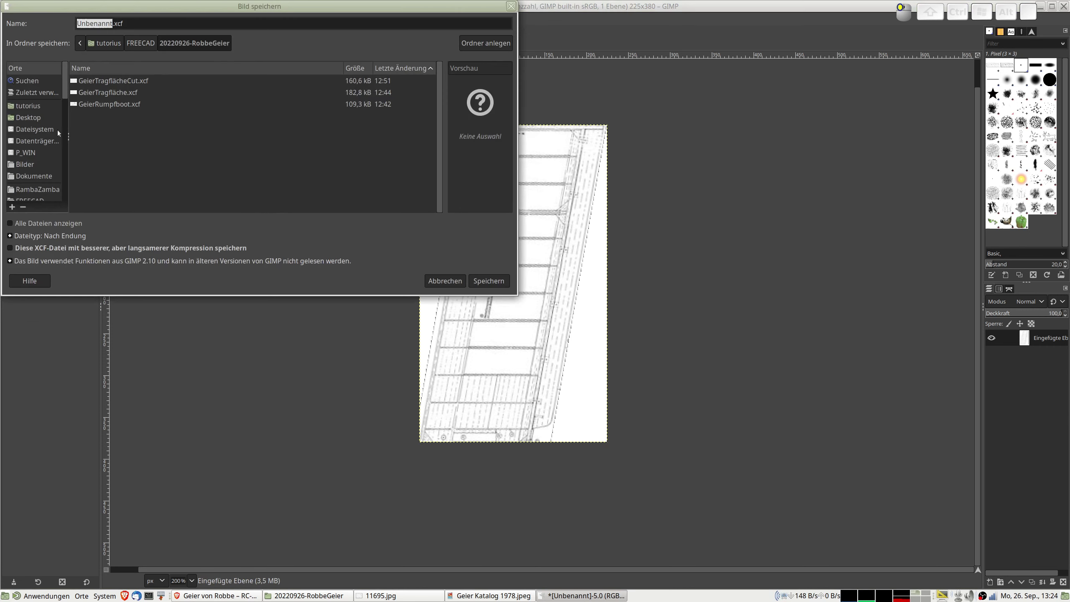
left_click(114, 23)
key("BackSpace")
key("BackSpace")
key("BackSpace")
key("BackSpace")
key("BackSpace")
key("BackSpace")
key("BackSpace")
key("BackSpace")
key("BackSpace")
type("Gei")
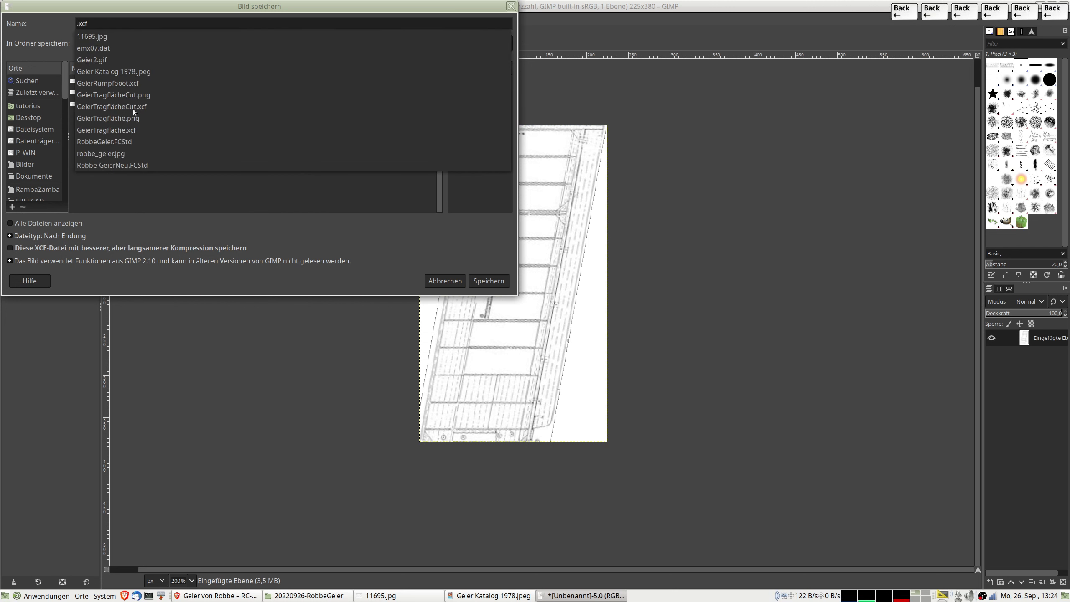
type("er")
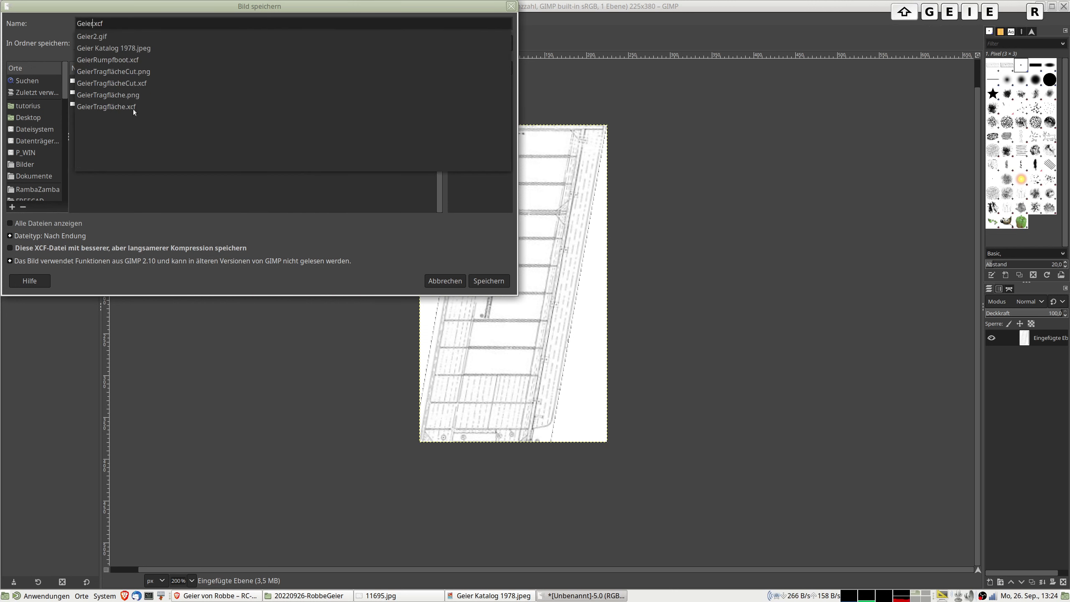
type("Tut")
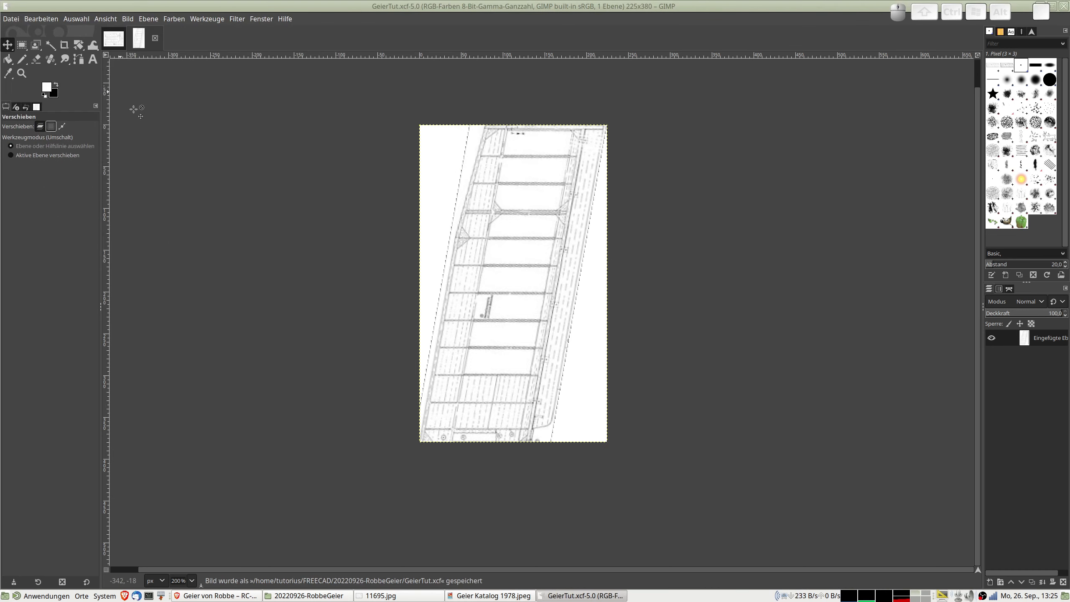
Export the wing image as GeierTut.png to the 20220926-RobbeGeier folder with the offered PNG options
left_click(11, 19)
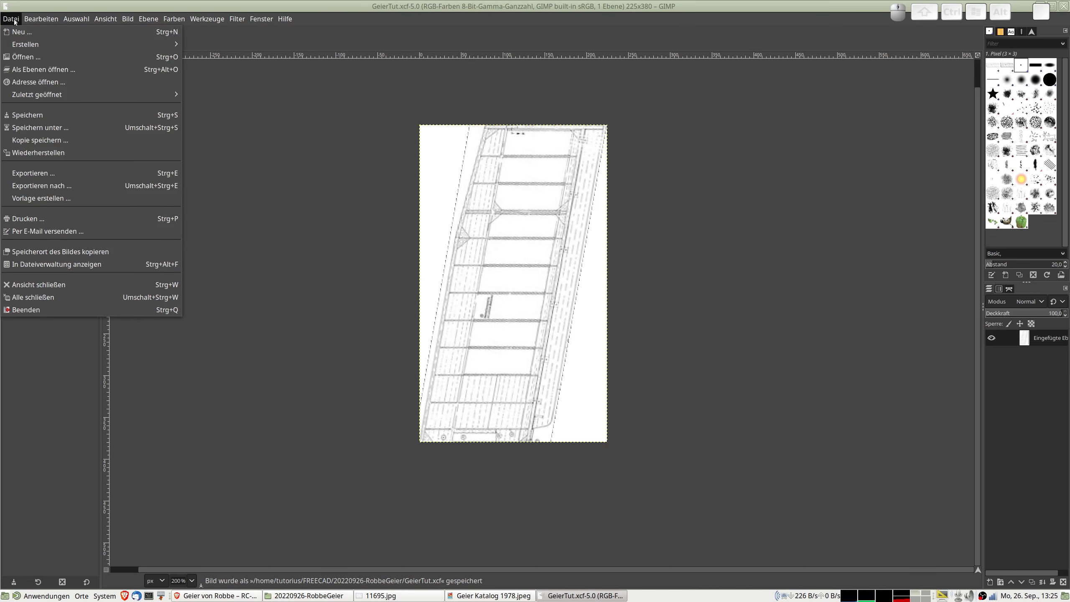
left_click(59, 186)
key("Right")
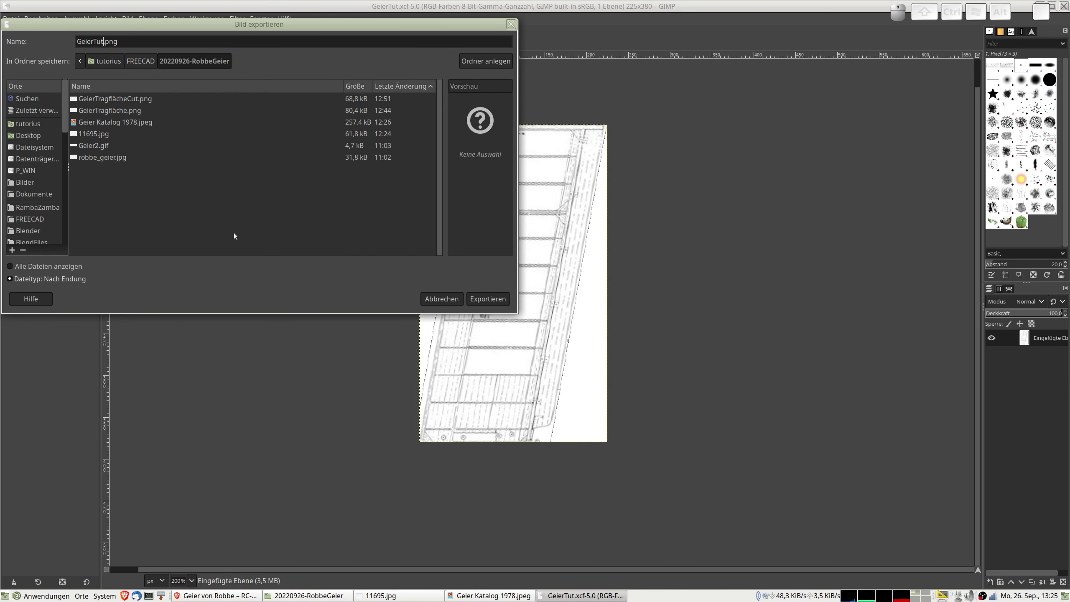
left_click(487, 299)
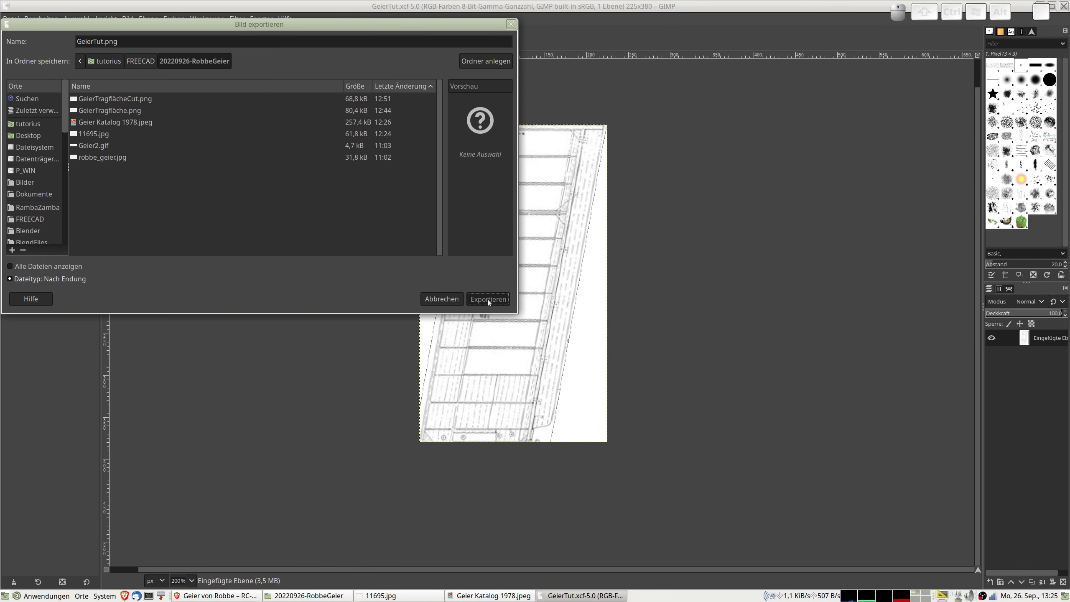
left_click(333, 282)
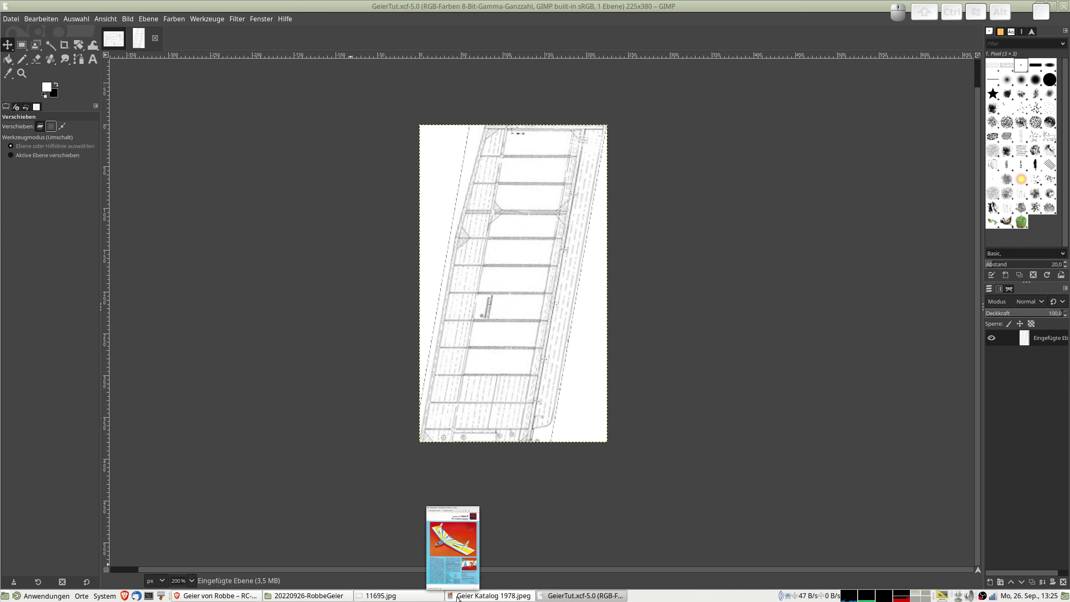
Launch FreeCAD 0.21 from the program starter and create a new document
key("ctrl+alt+b")
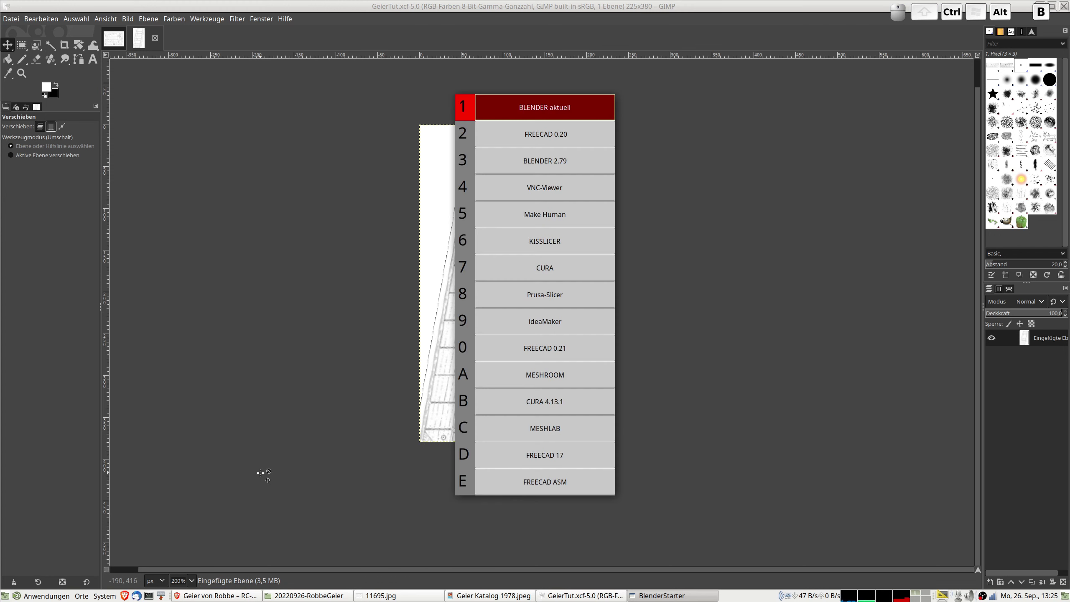
key("Return")
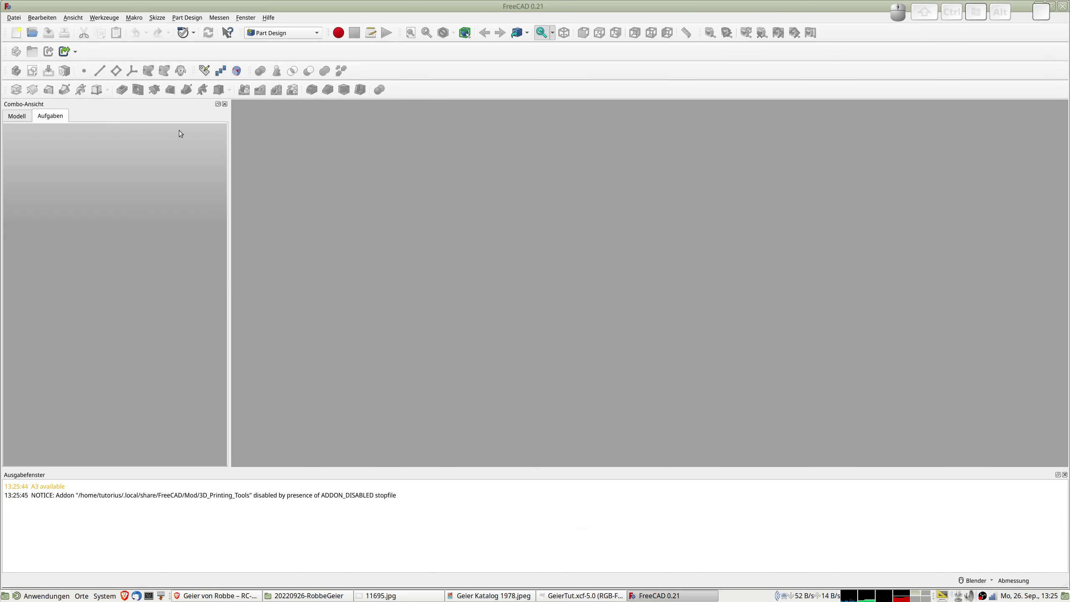
left_click(14, 17)
left_click(26, 34)
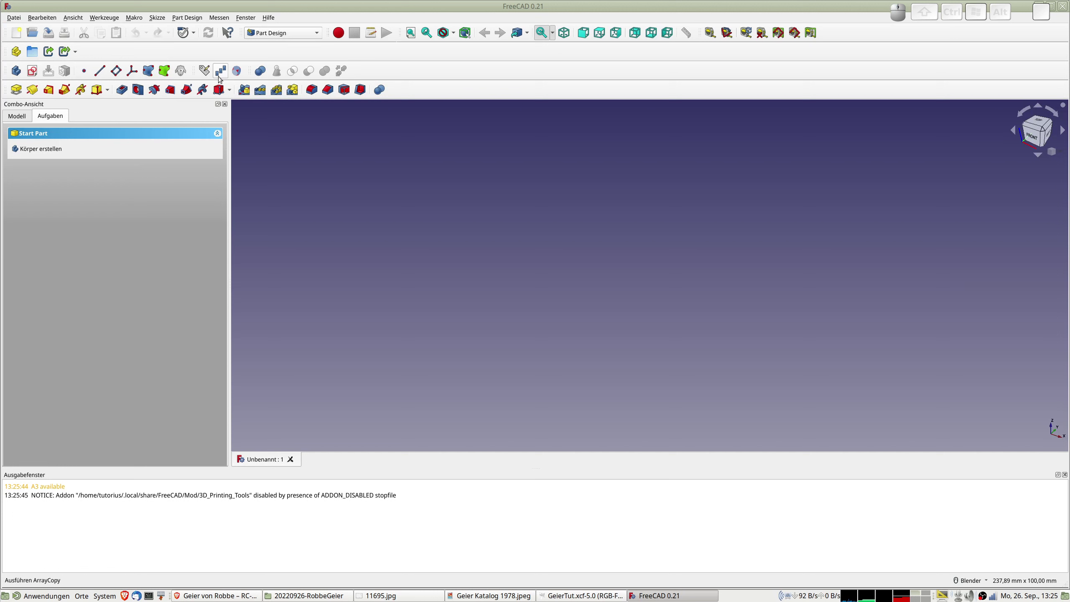
Switch to the Image workbench and show the model tree of the new document
left_click(290, 36)
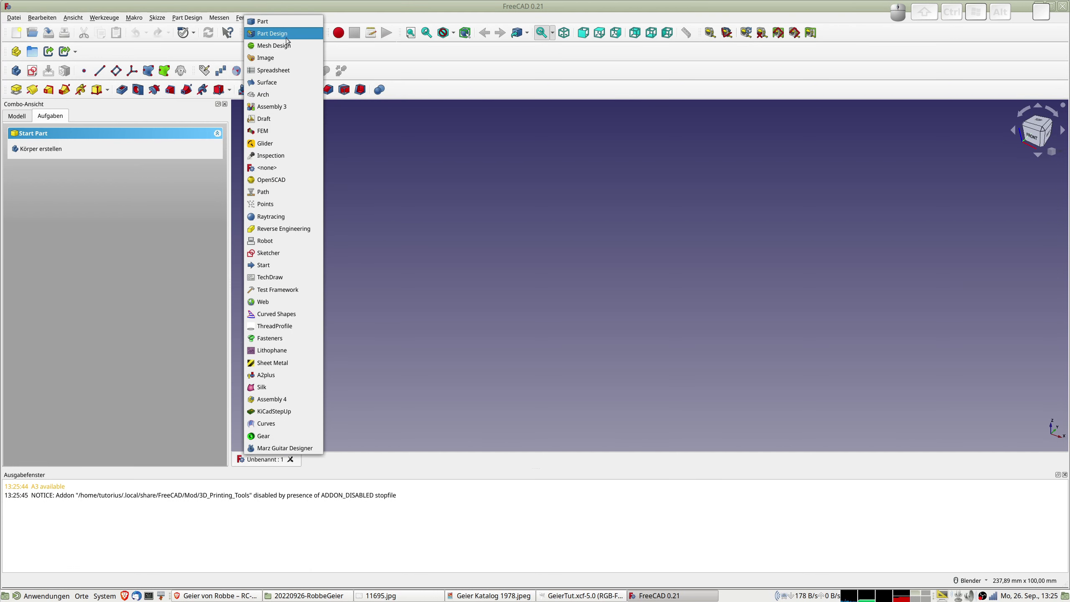
left_click(269, 59)
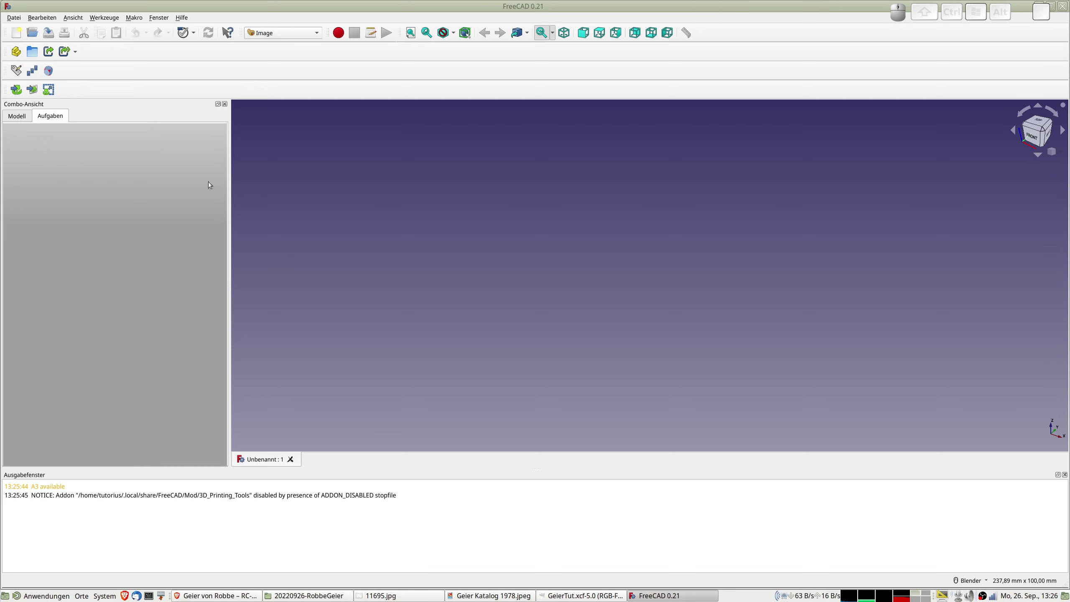
left_click(21, 119)
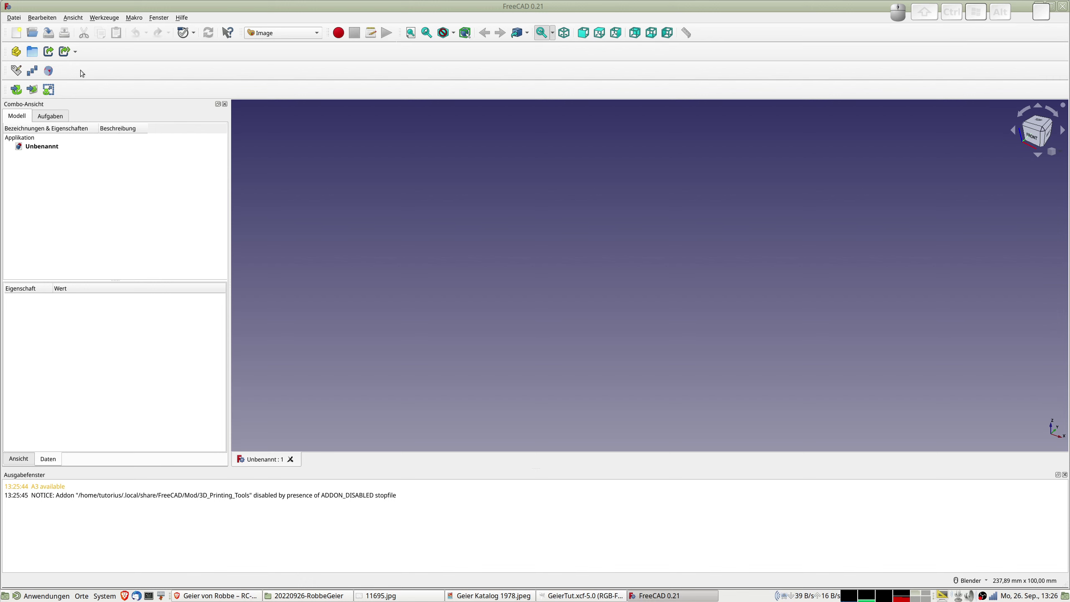
Start importing an image onto a plane and browse to the FREECAD/20220926-RobbeGeier folder
left_click(33, 91)
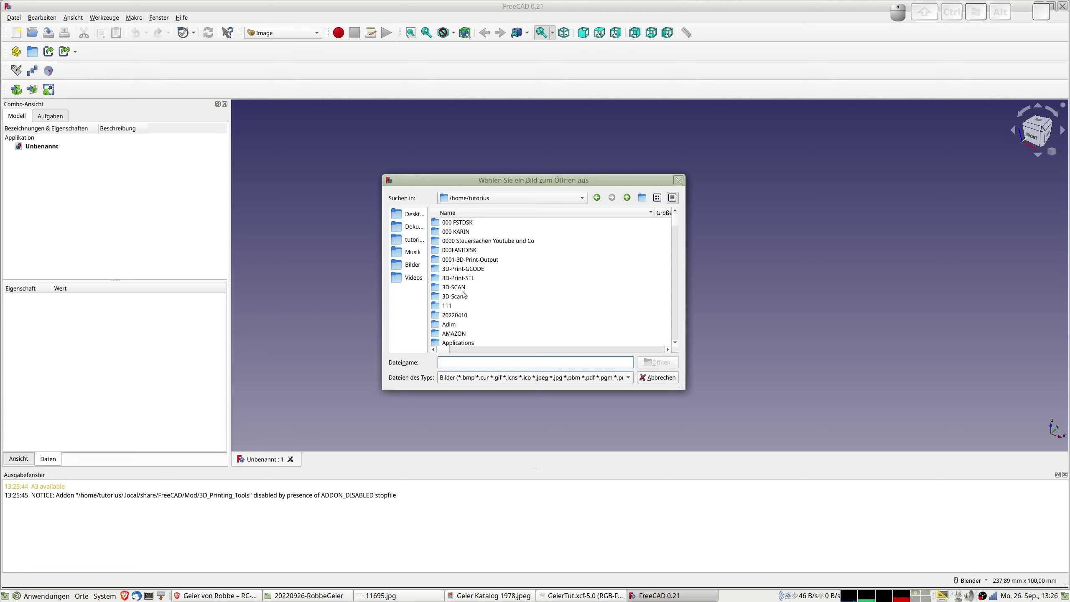
scroll(471, 268, "down", 8)
scroll(473, 271, "down", 5)
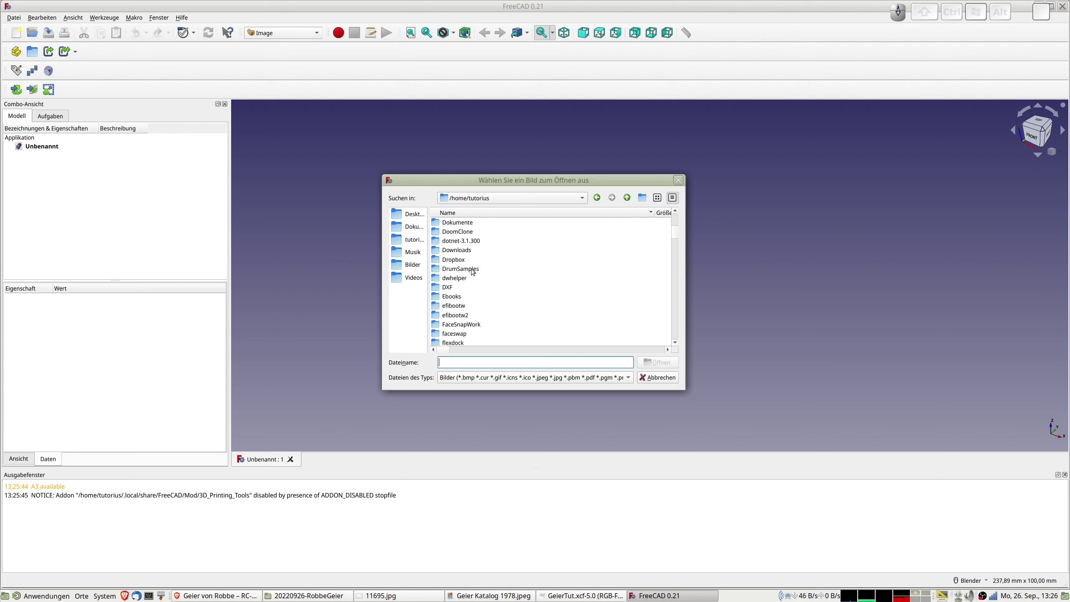
scroll(473, 270, "down", 1)
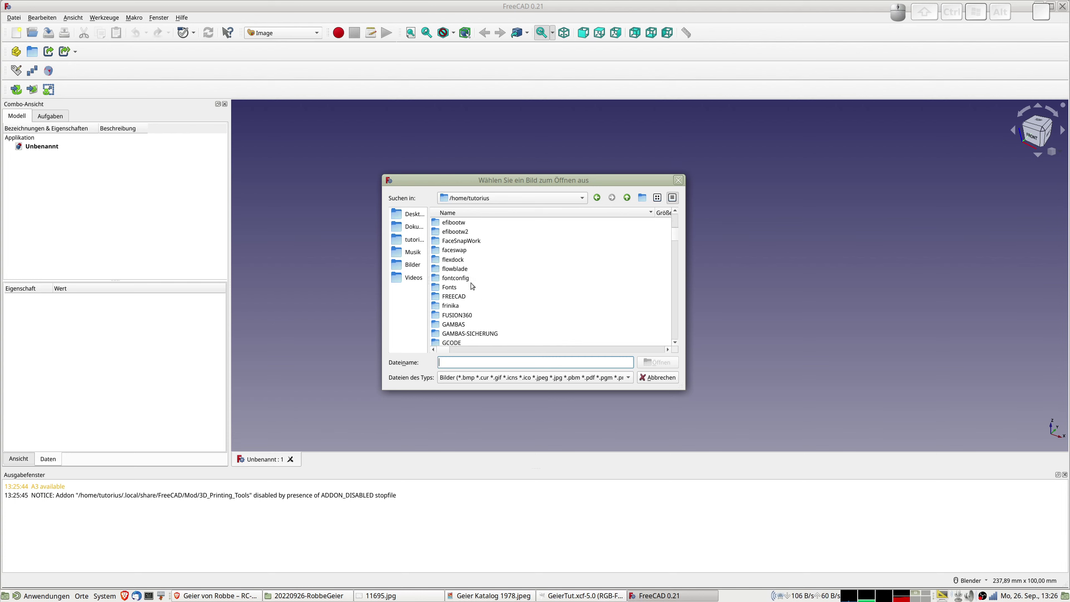
left_click(456, 298)
double_click(456, 297)
scroll(485, 266, "down", 4)
scroll(484, 266, "down", 5)
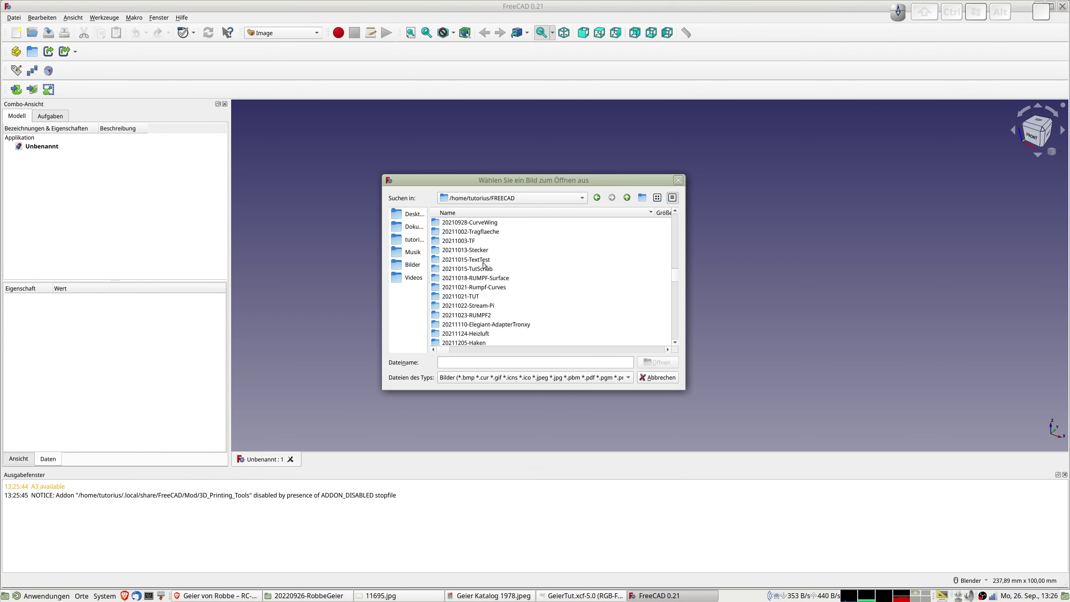
scroll(520, 275, "down", 2)
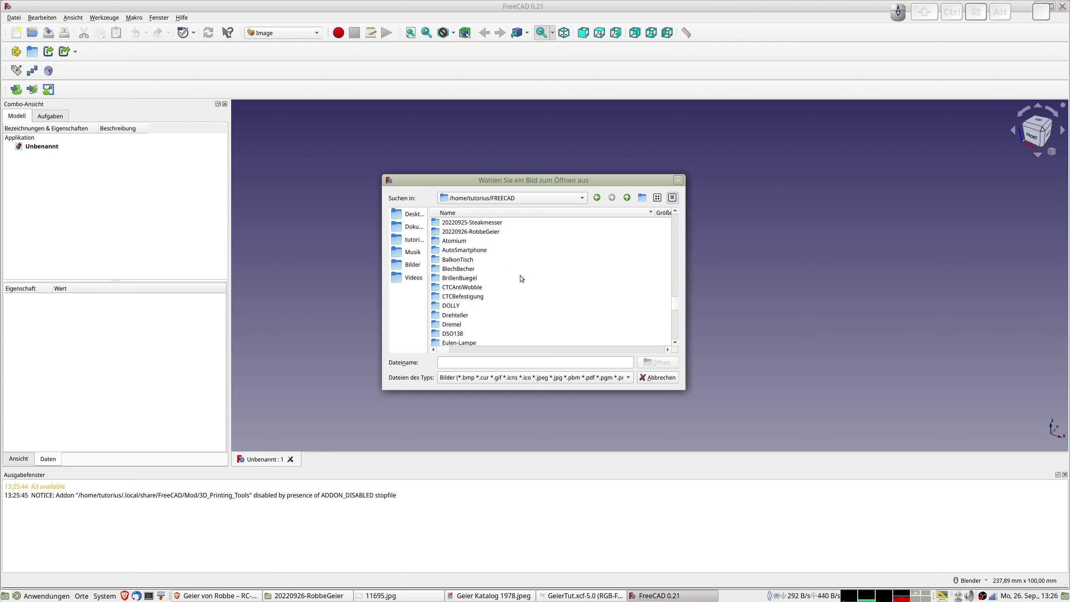
double_click(490, 263)
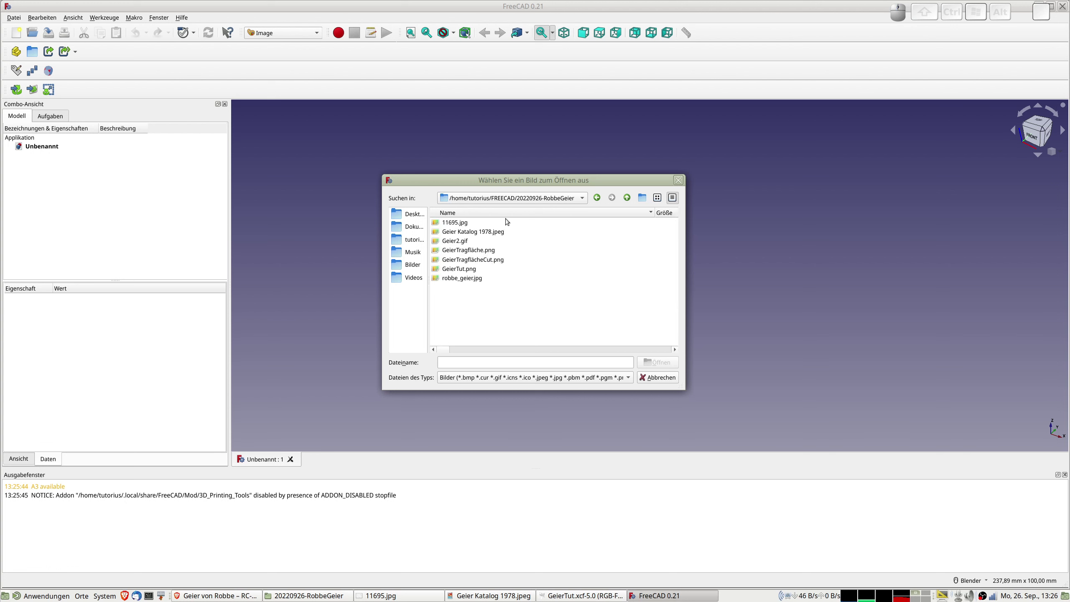
Import GeierTut.png onto the XY plane with an offset of 0 mm and look at it from the top
left_click(463, 270)
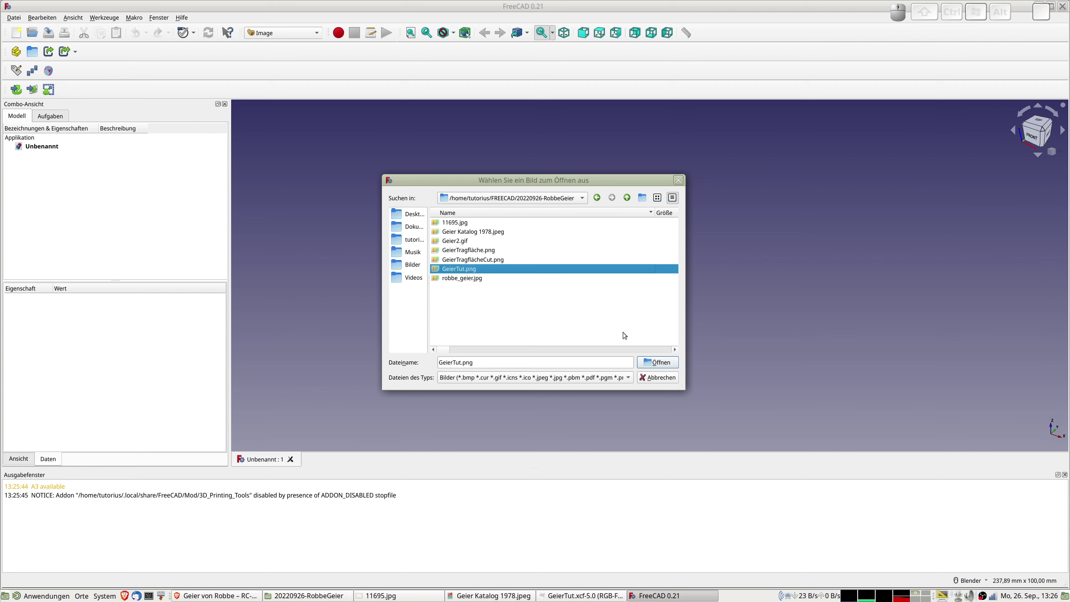
left_click(656, 363)
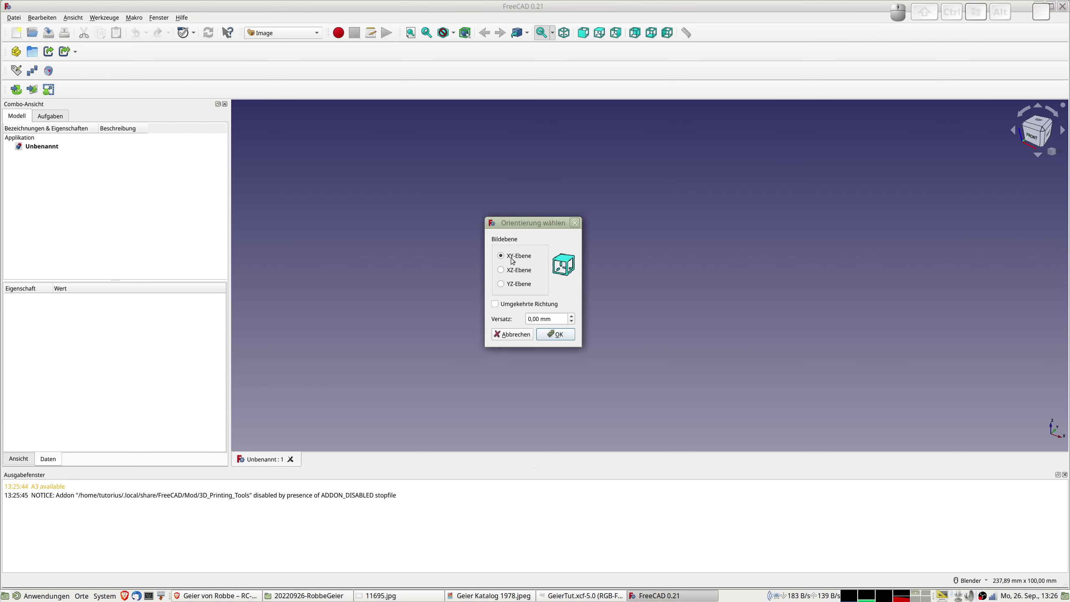
left_click(555, 334)
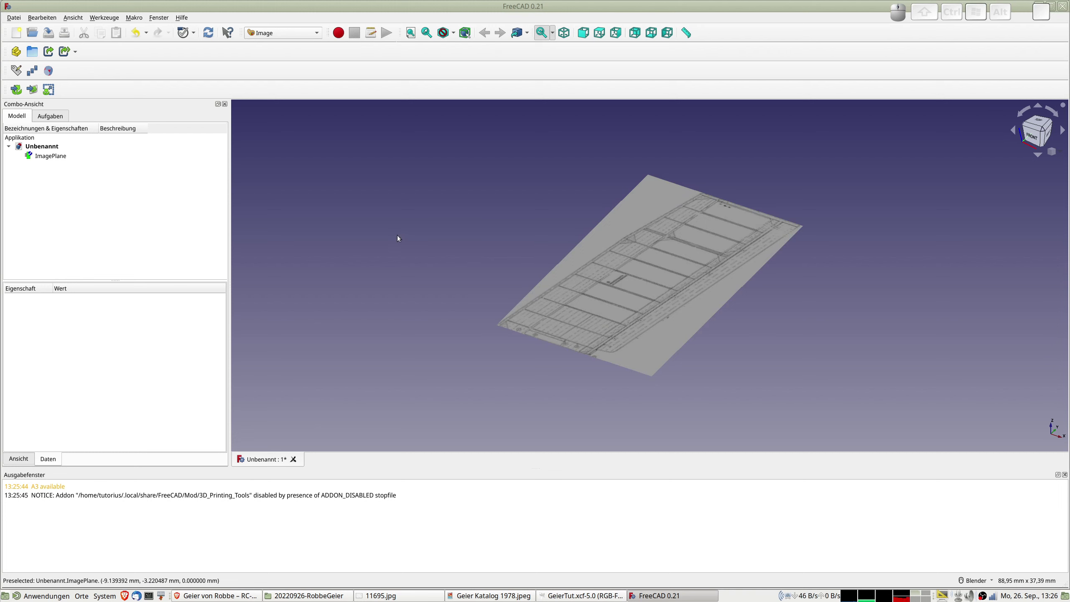
key("2")
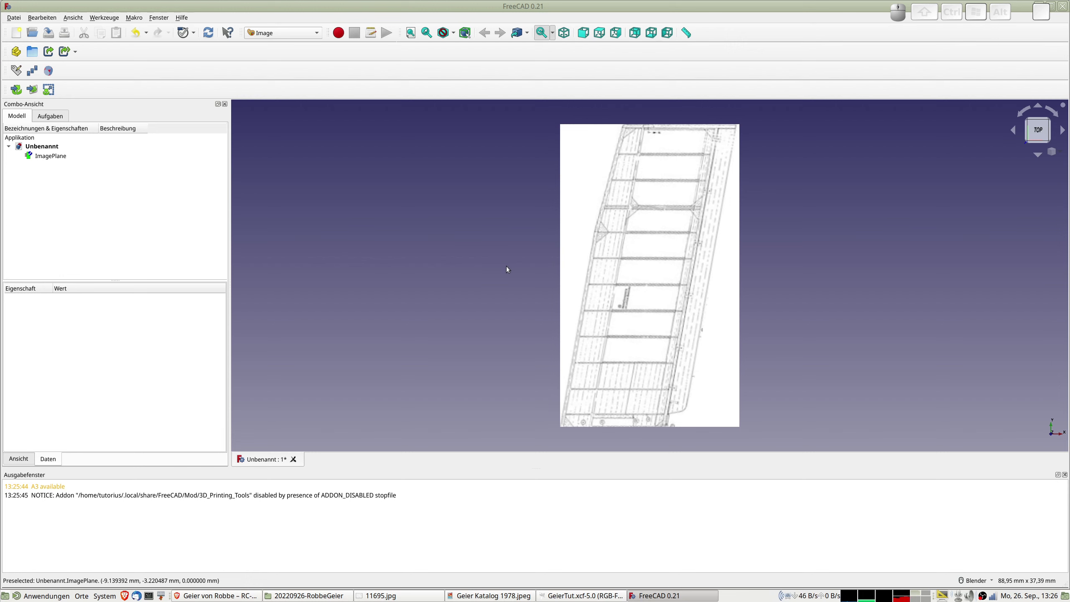
Select the image plane to show its size properties and calculate 1516/2 in the calculator
left_click(41, 155)
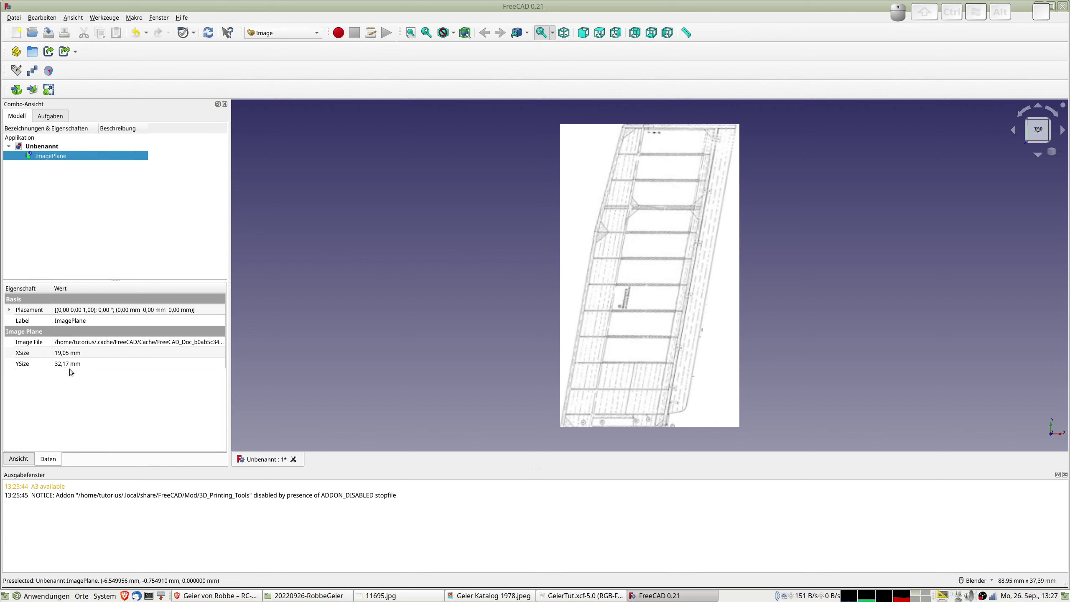
key("ctrl+alt")
key("ctrl+alt+c")
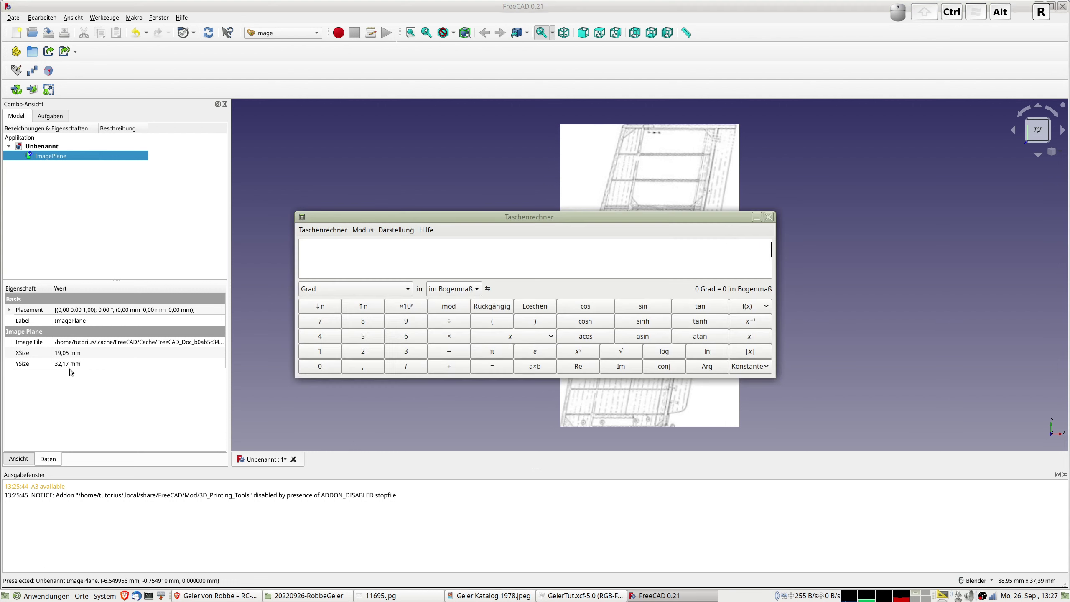
type("516/2")
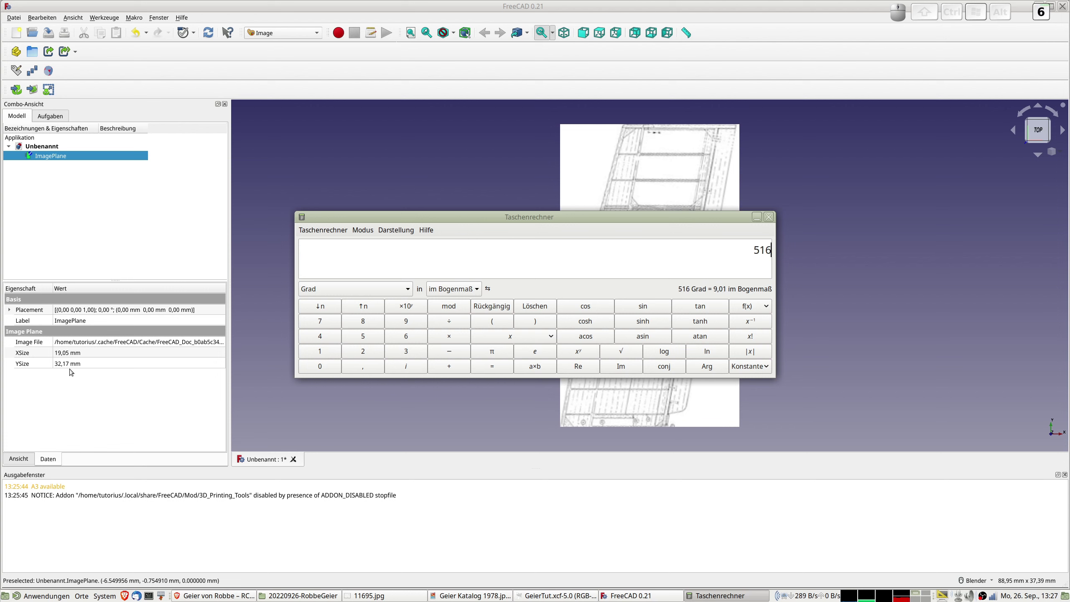
key("Return")
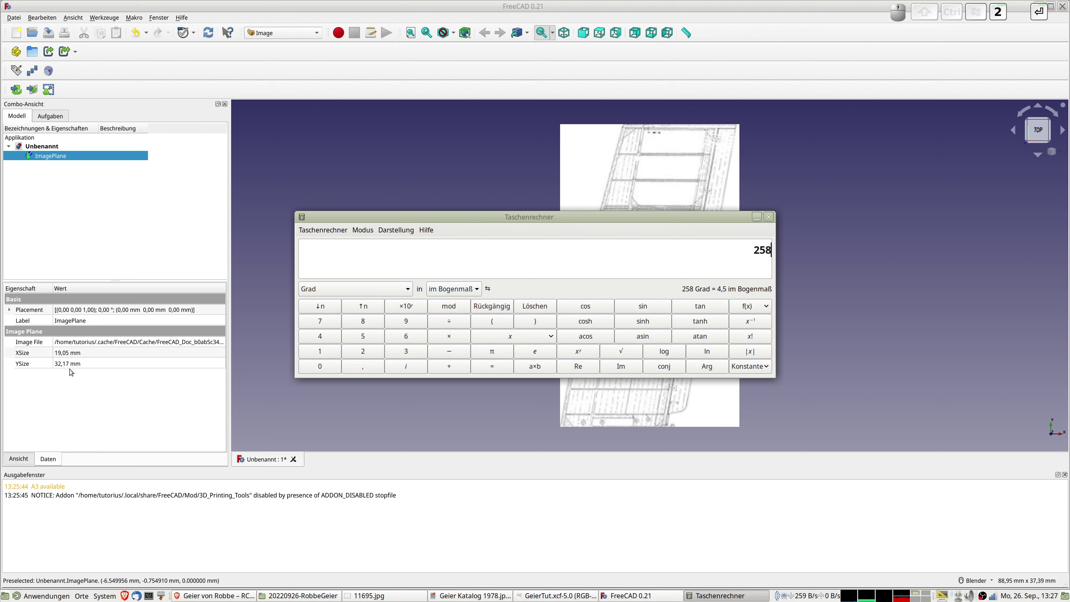
key("Escape")
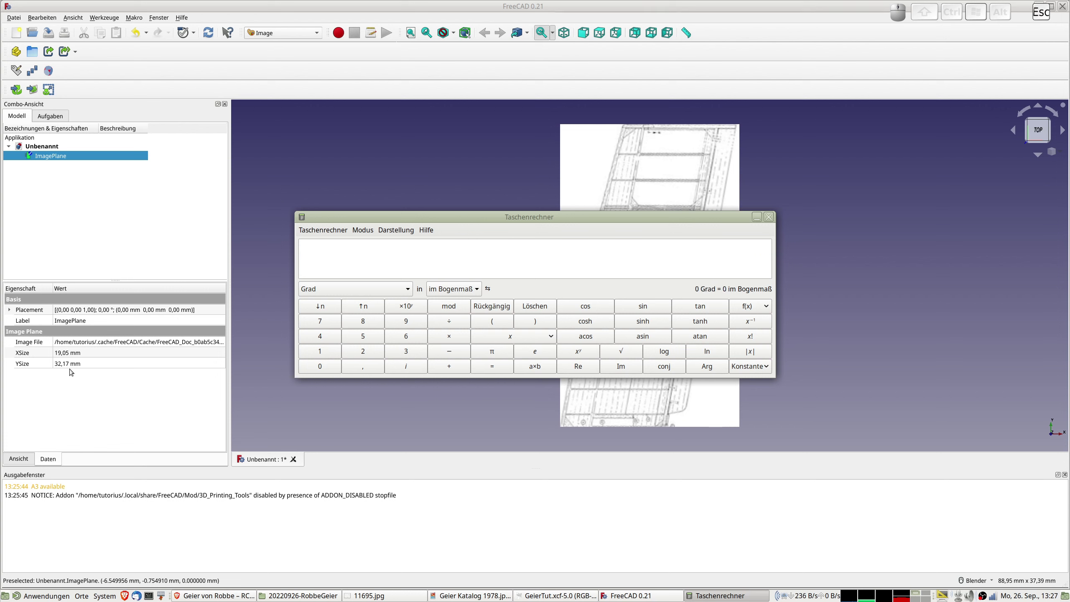
type("1516/2")
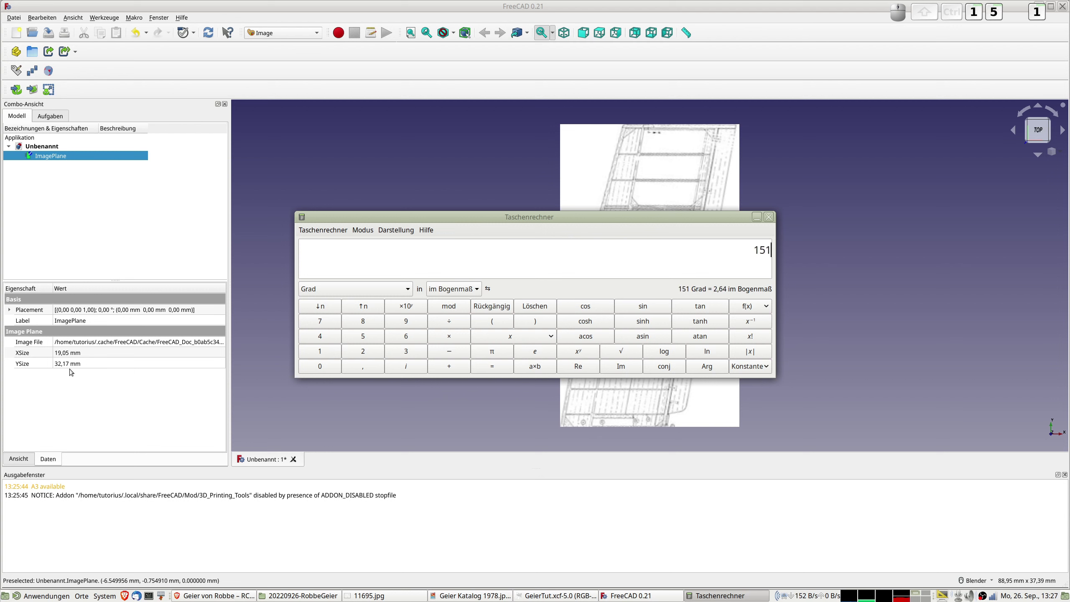
key("Return")
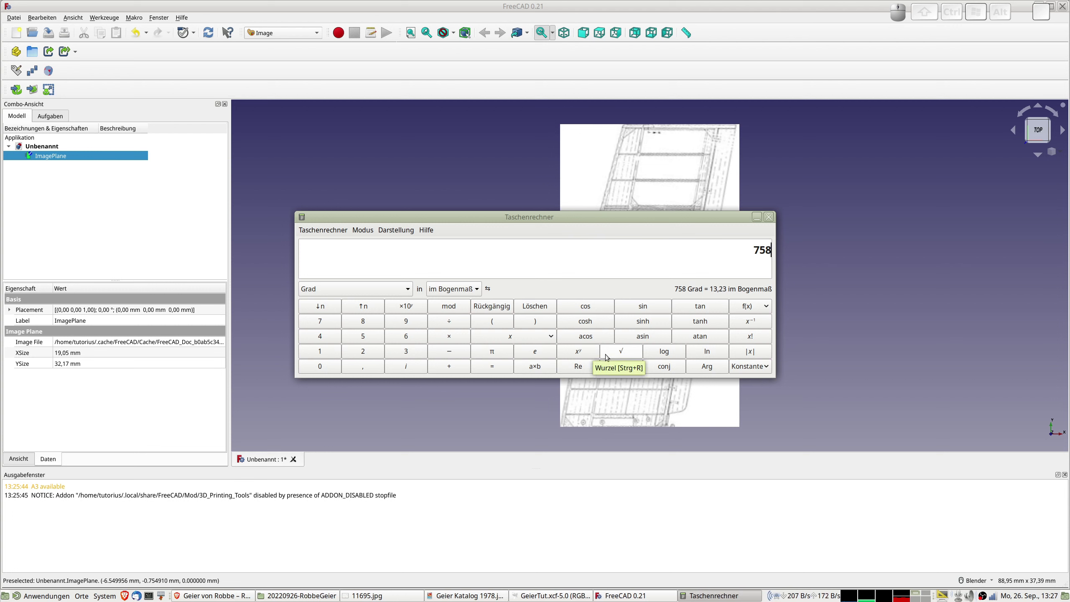
key("Escape")
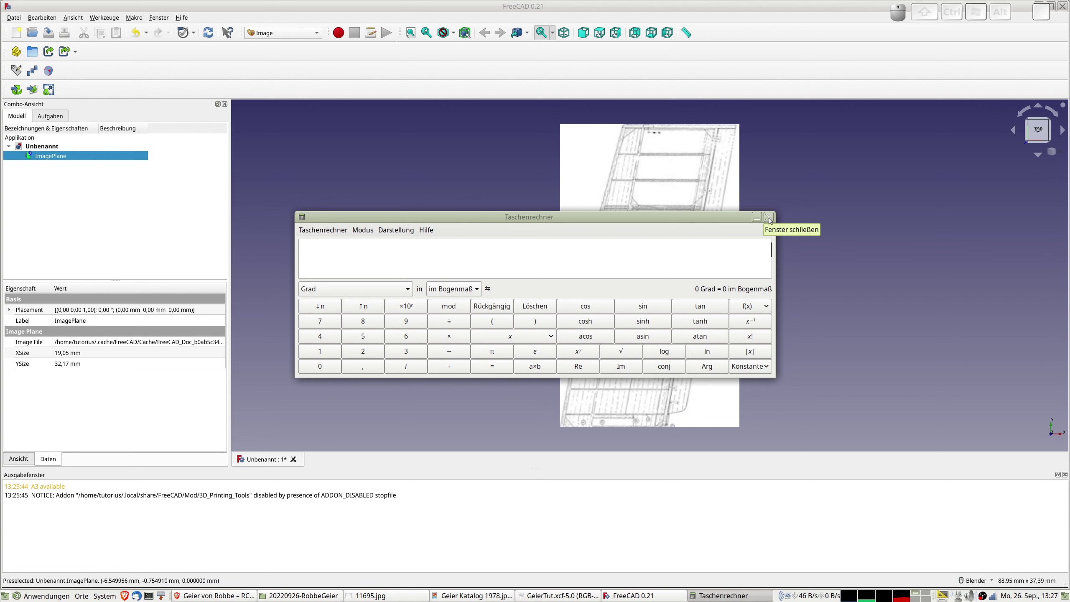
Calculate the scale factor 760÷32,17 in the calculator and close the calculator
type("720")
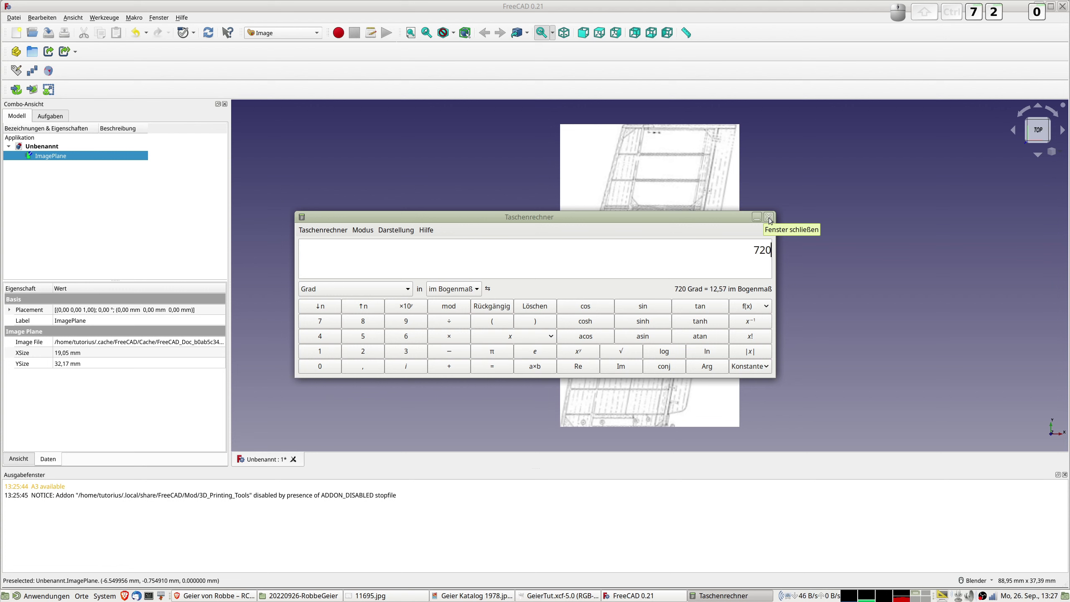
key("BackSpace")
key("BackSpace")
type("6")
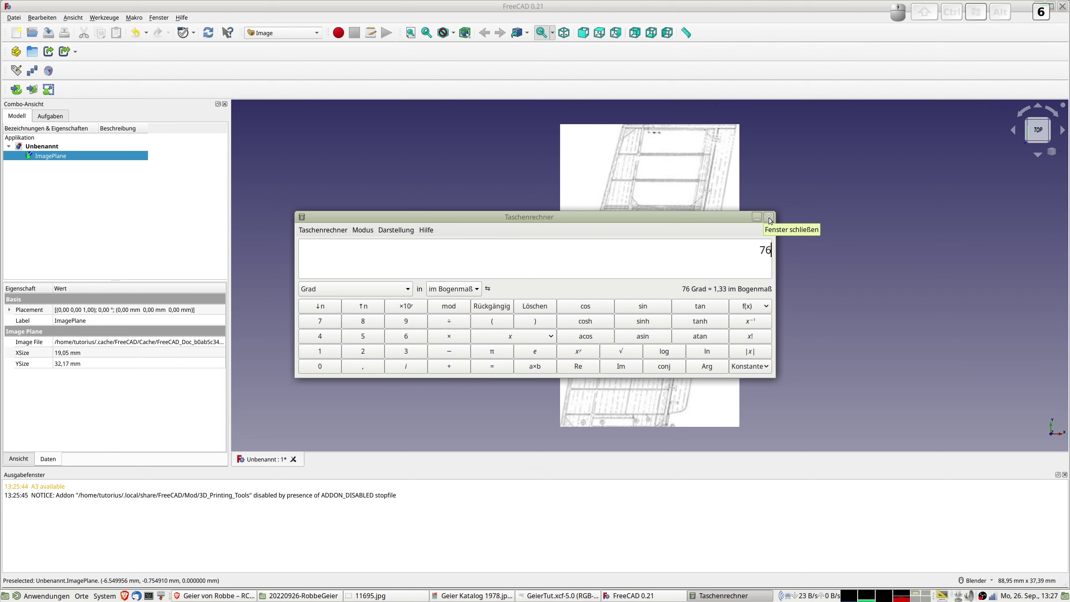
type("0÷32,17")
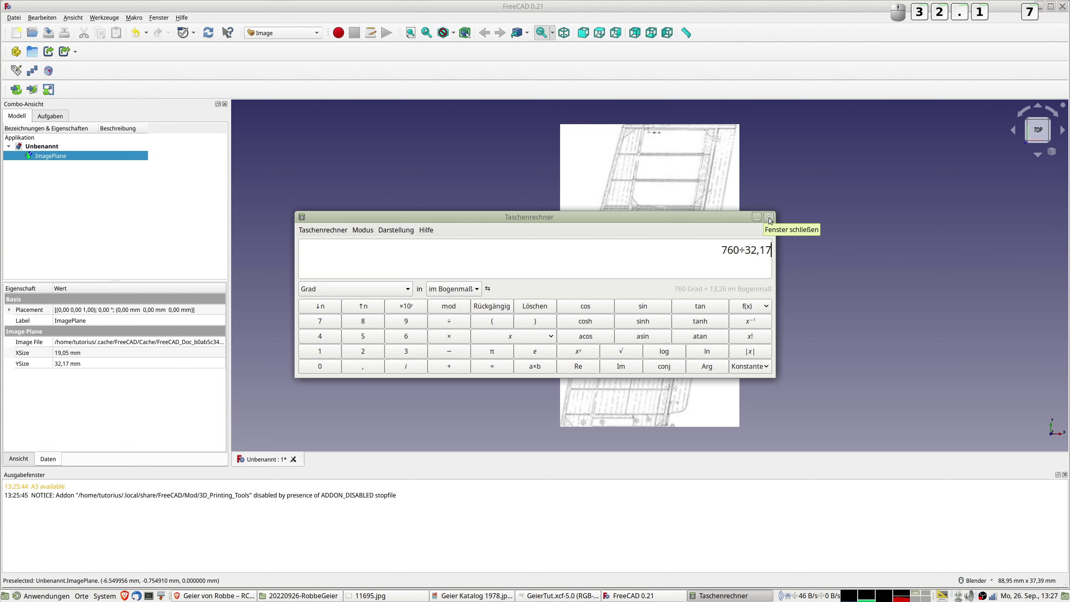
key("Return")
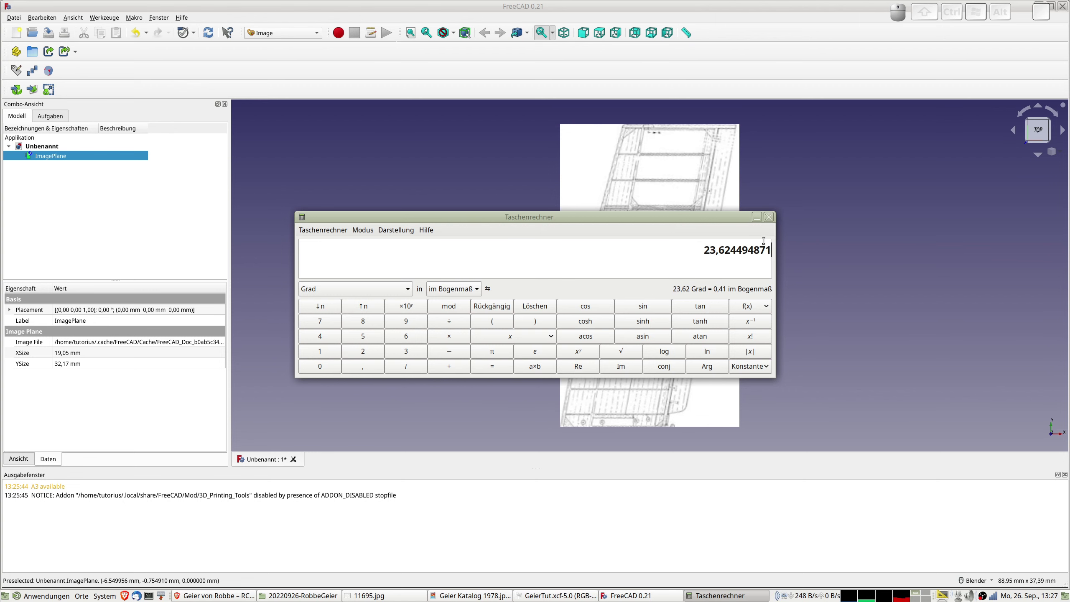
left_click(769, 217)
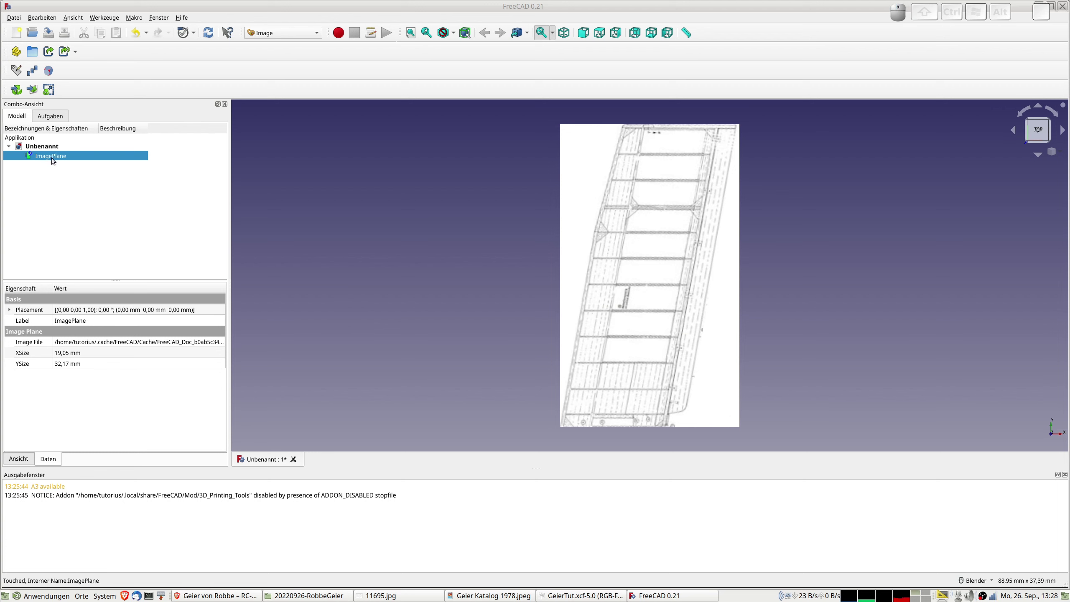
Set the image plane's YSize with the formula 32,17 * 23,62
left_click(67, 364)
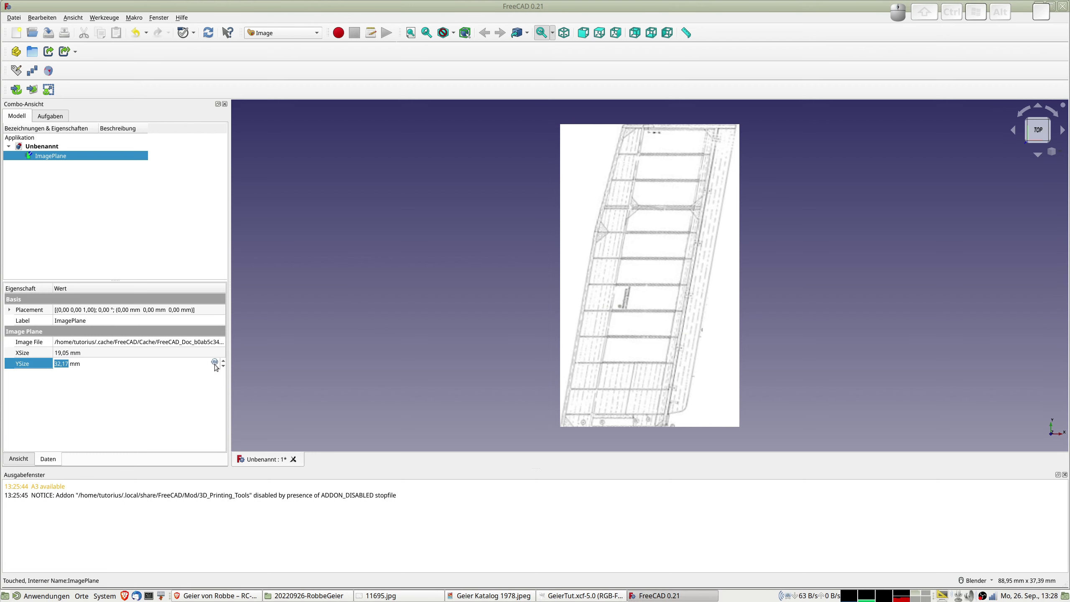
left_click(215, 362)
left_click(106, 366)
key("BackSpace")
key("BackSpace")
type("* 23")
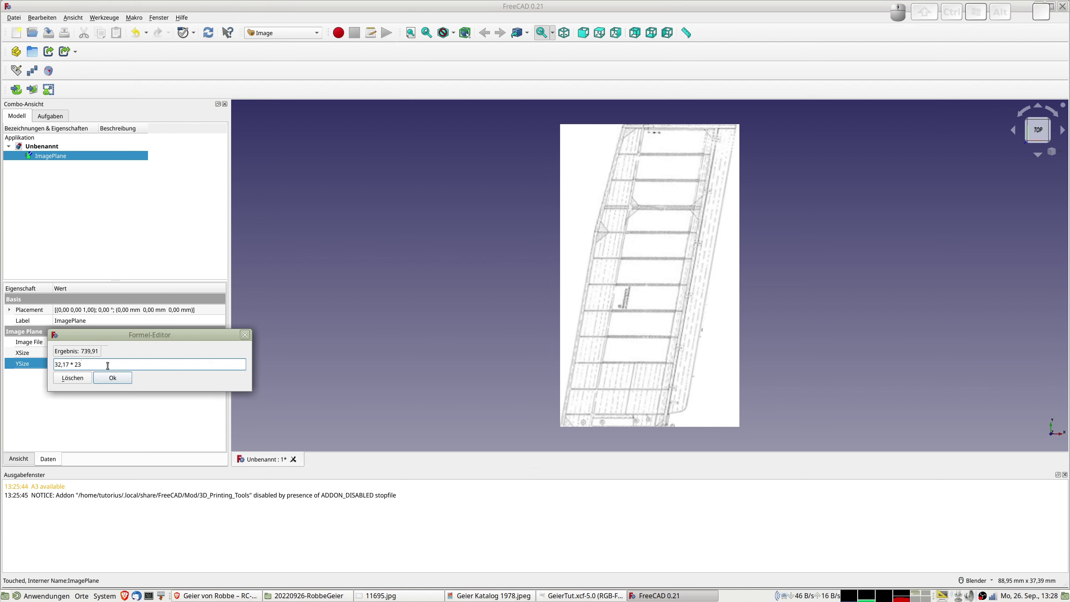
type(",62")
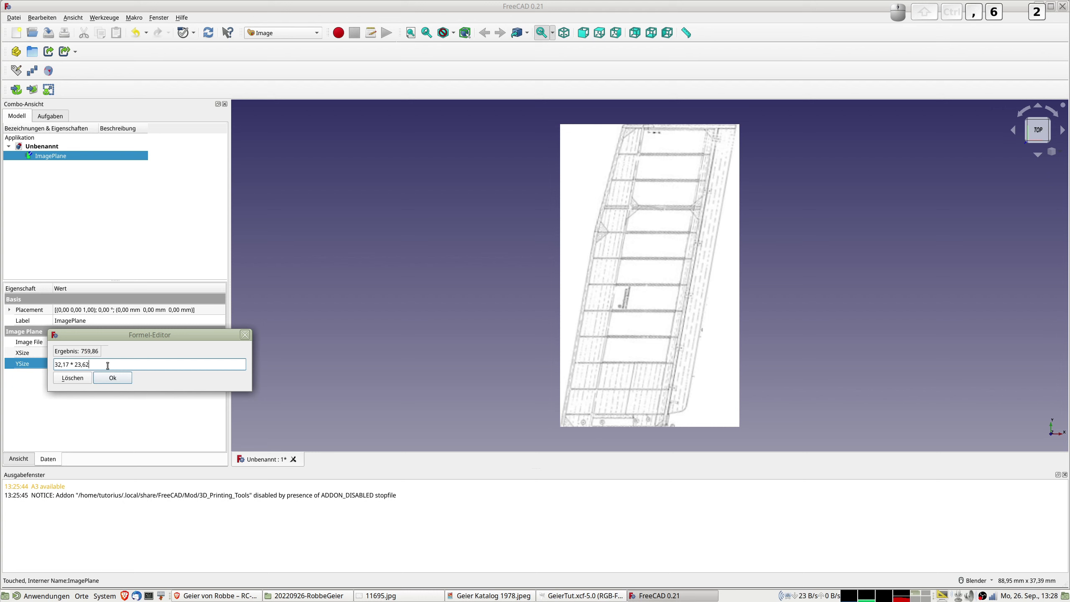
key("Return")
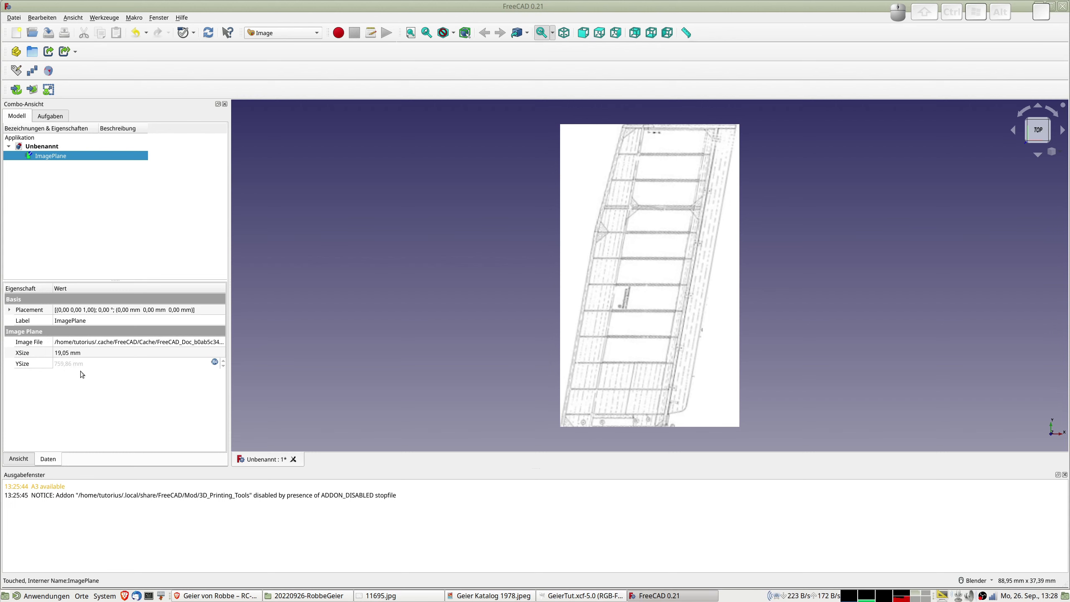
Set the image plane's XSize with the formula 19,05 * 23,52
left_click(65, 353)
left_click(215, 352)
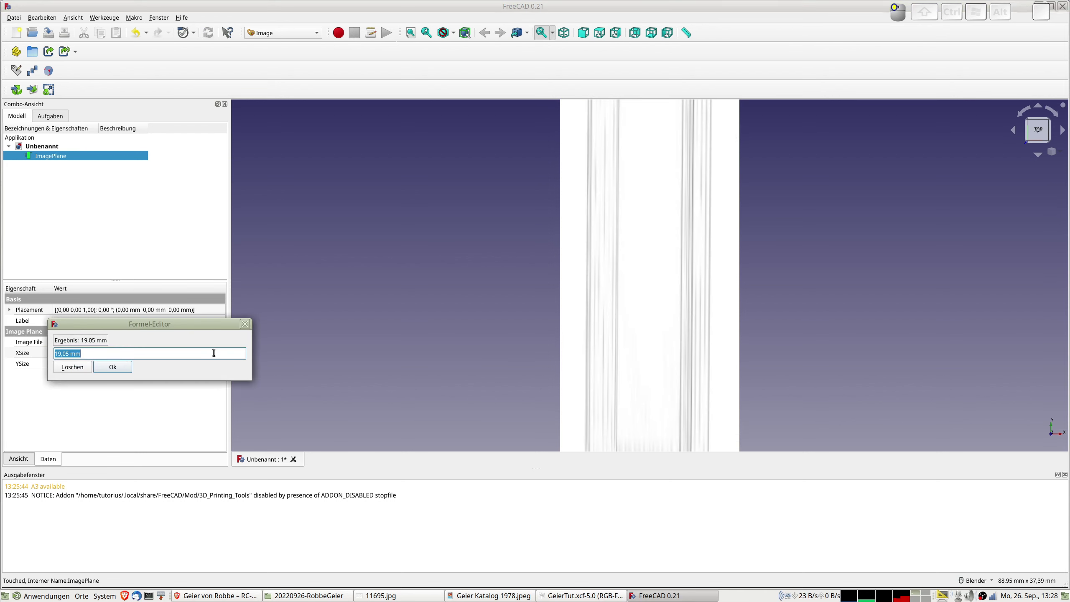
type("19,05")
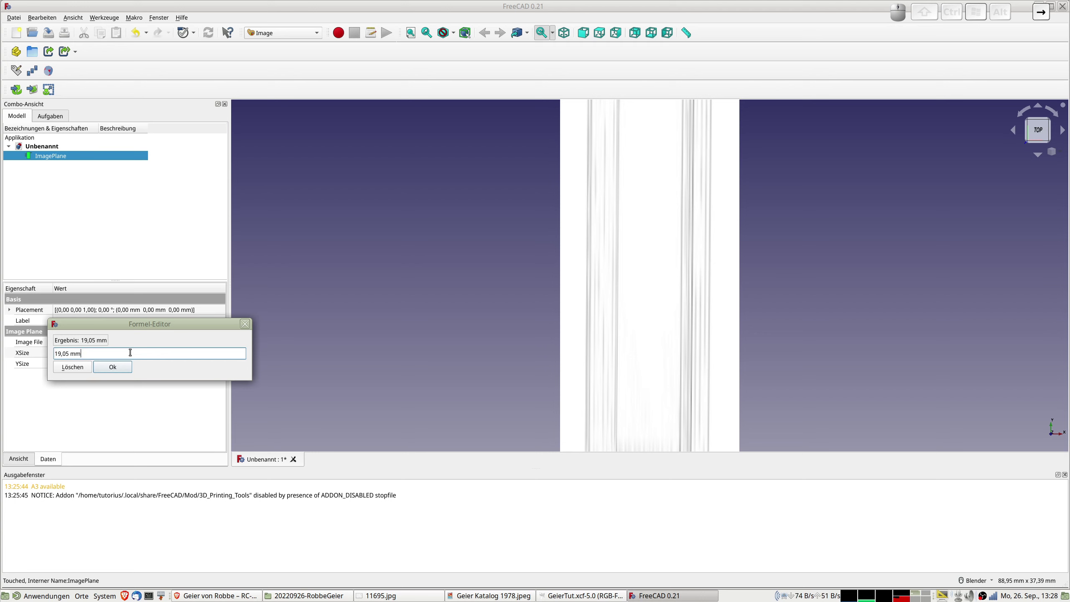
type(" *")
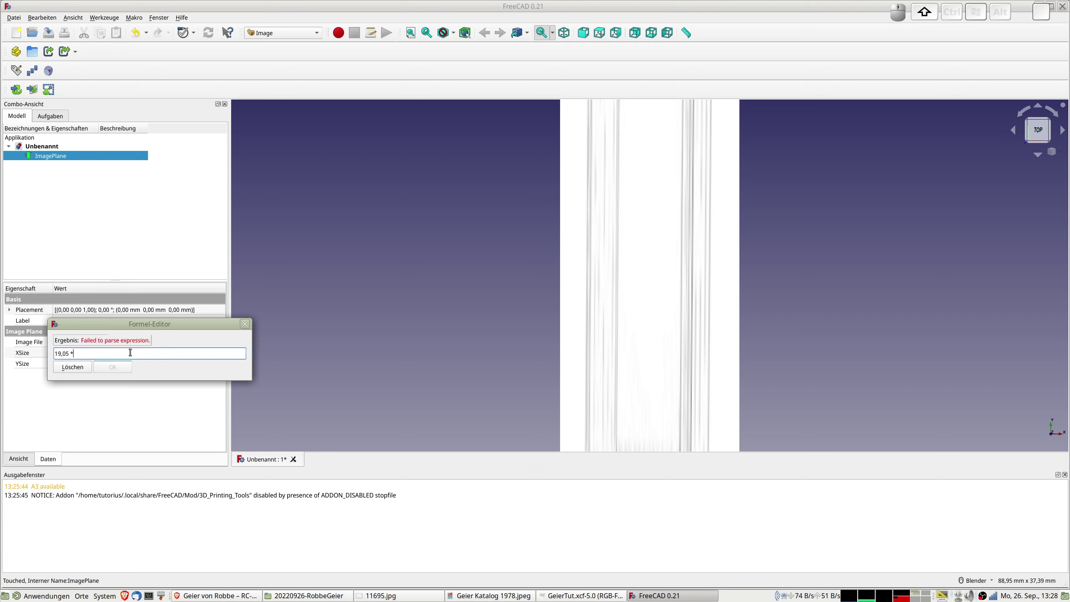
type("23,52")
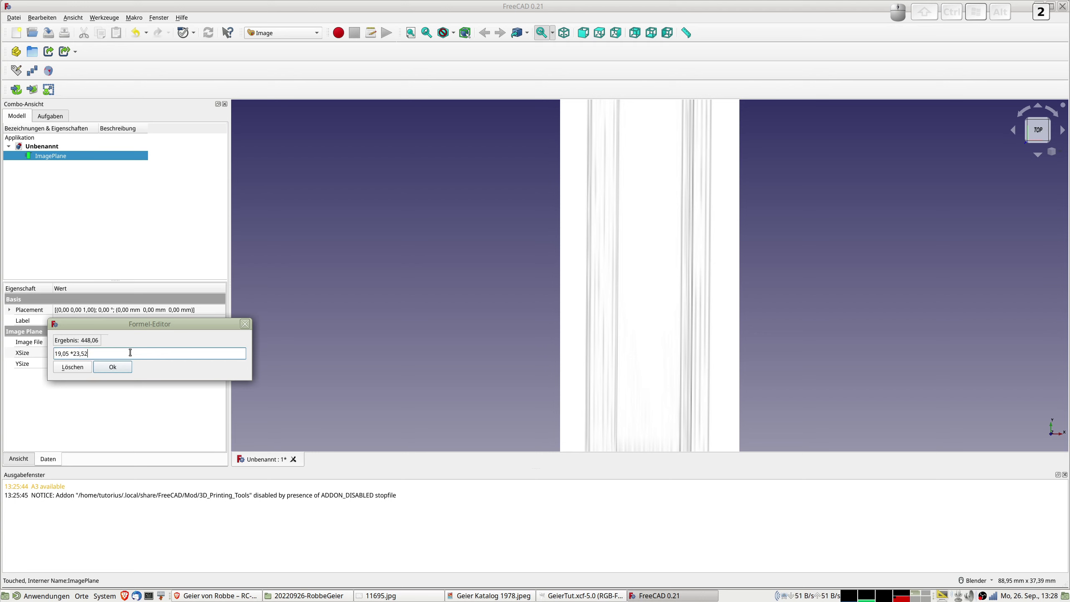
key("Return")
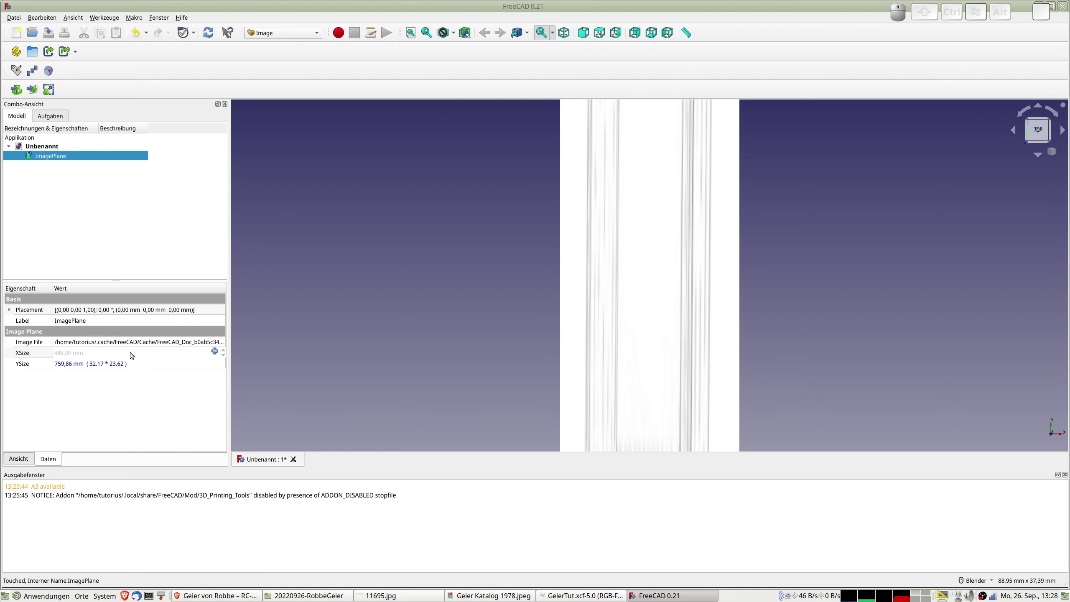
Correct the scale factor in the image plane's XSize formula to 23,62
left_click(214, 351)
left_click(90, 354)
key("BackSpace")
key("BackSpace")
type("62")
key("Return")
key("Return")
Center the whole image plane in the top view and set its transparency to 52
scroll(535, 363, "down", 8, "ctrl")
scroll(528, 358, "down", 5, "ctrl")
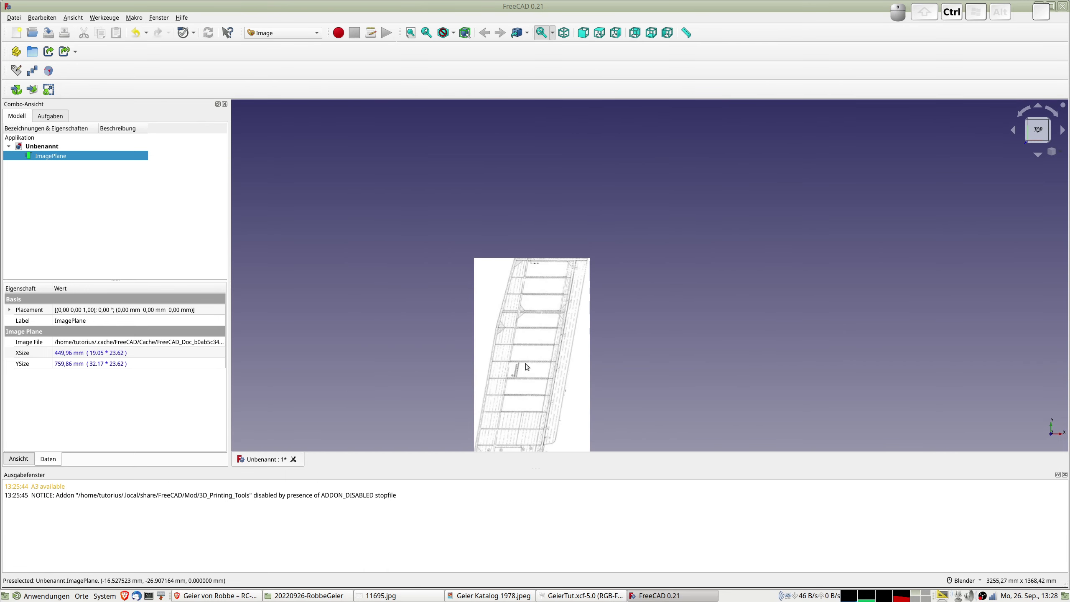
mouse_move(514, 374)
middle_mouse_down()
mouse_move(516, 340)
mouse_move(514, 368)
middle_mouse_up()
key("2")
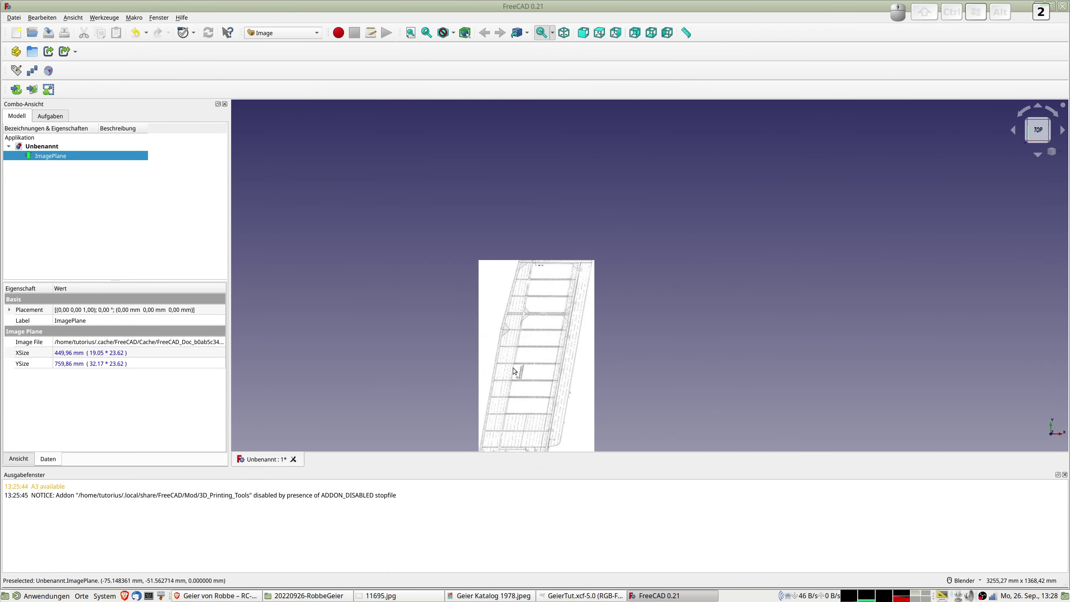
middle_click_drag(592, 358, 591, 255, "shift")
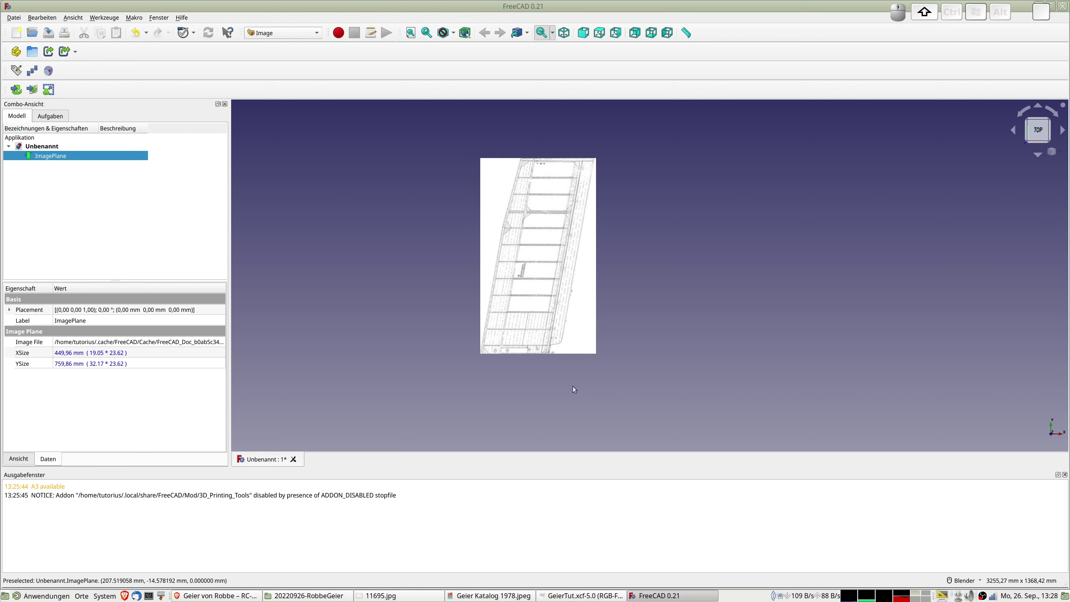
scroll(567, 380, "up", 2)
middle_click_drag(580, 319, 590, 360, "shift")
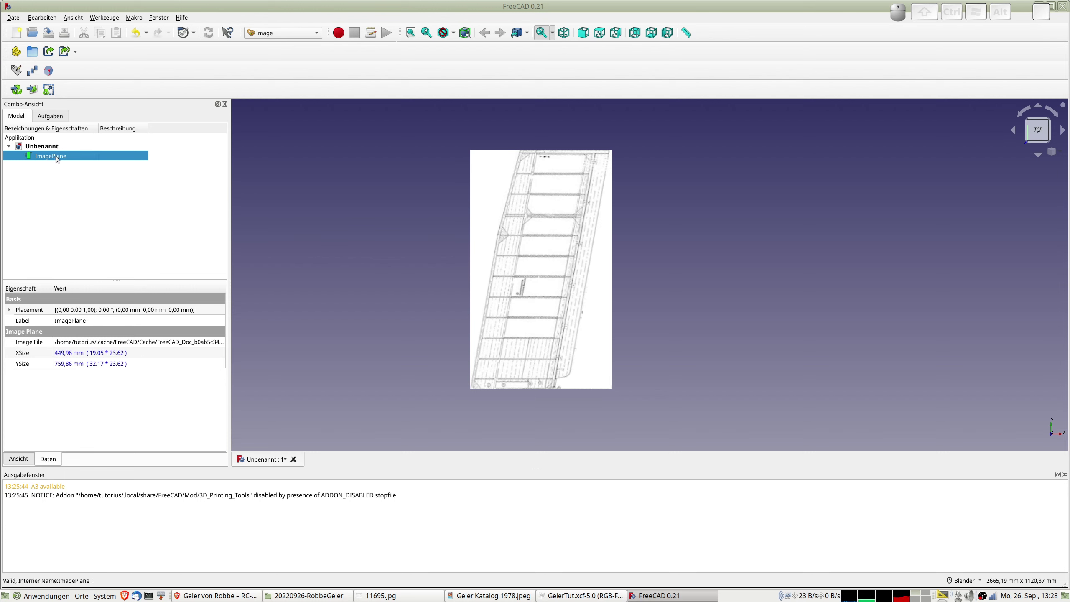
key("ctrl")
key("ctrl+d")
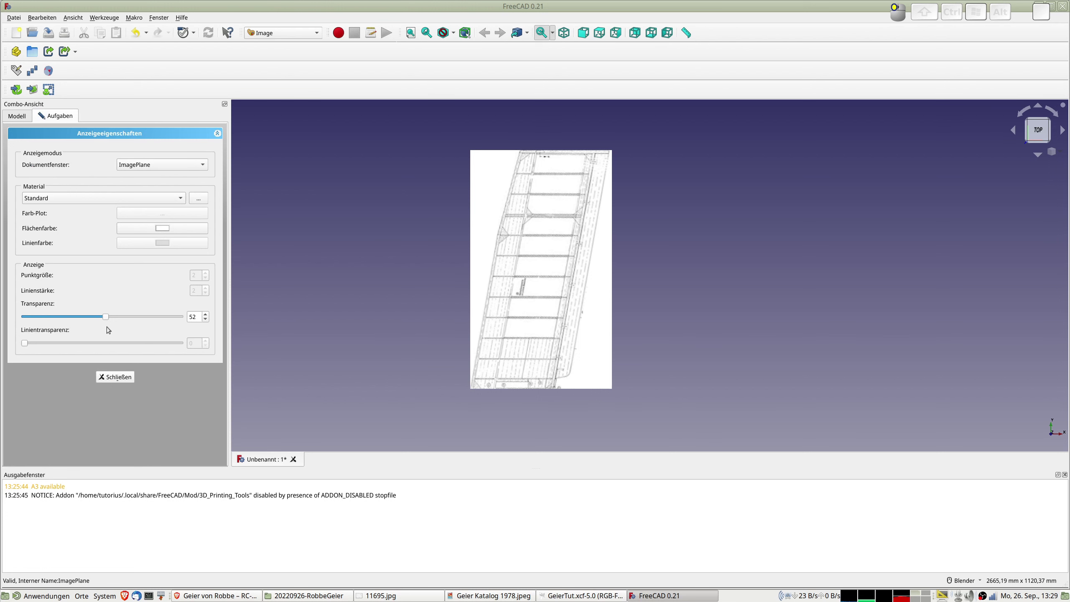
left_click(116, 377)
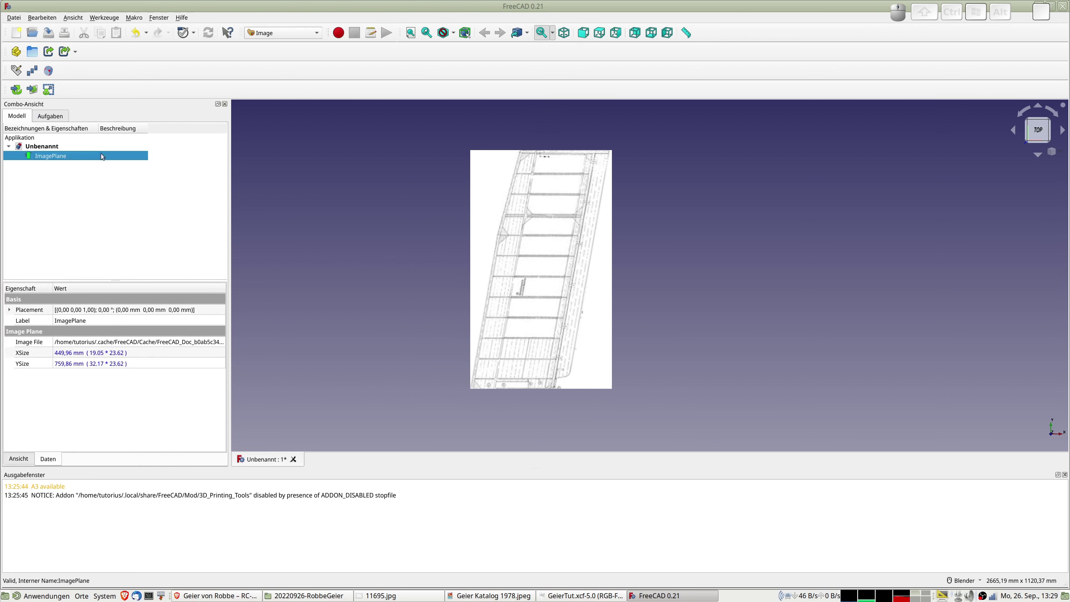
Switch to the Sketcher workbench, create an empty sketch on the XY plane with a 0 mm offset and leave it
left_click(274, 35)
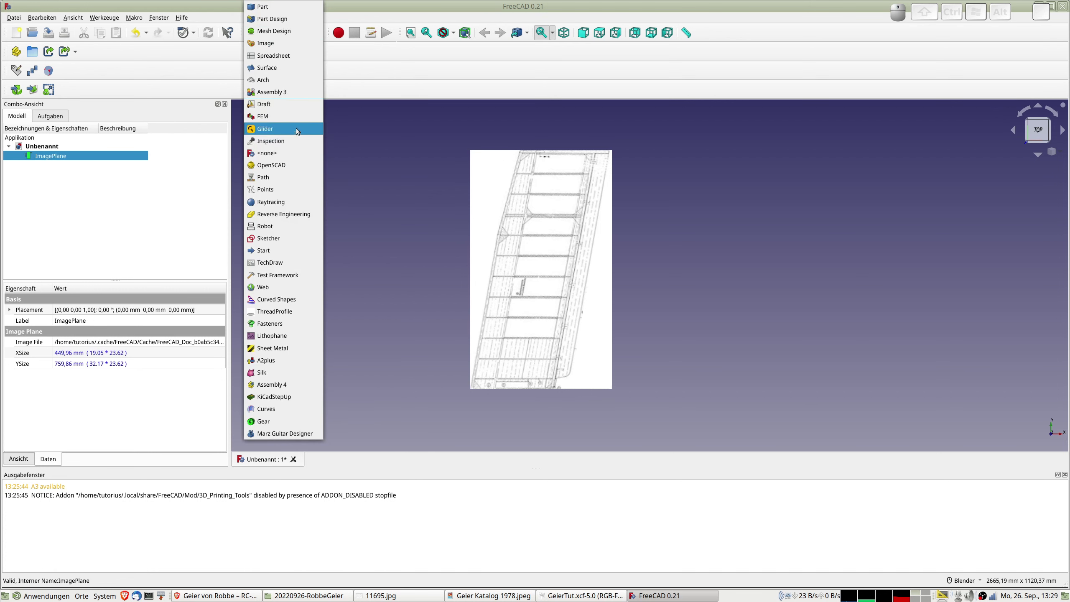
left_click(277, 240)
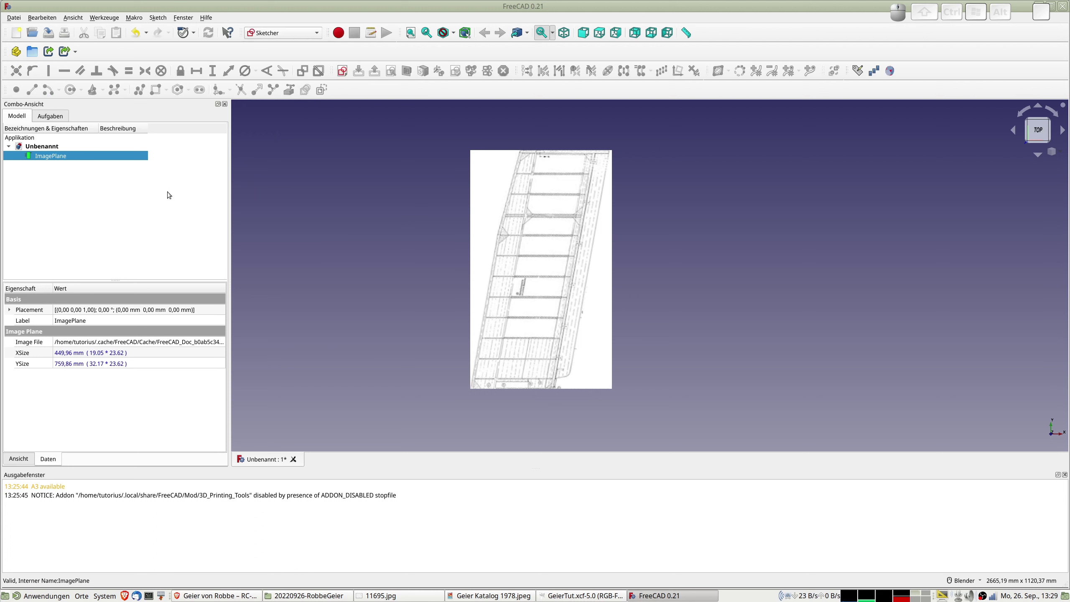
left_click(342, 71)
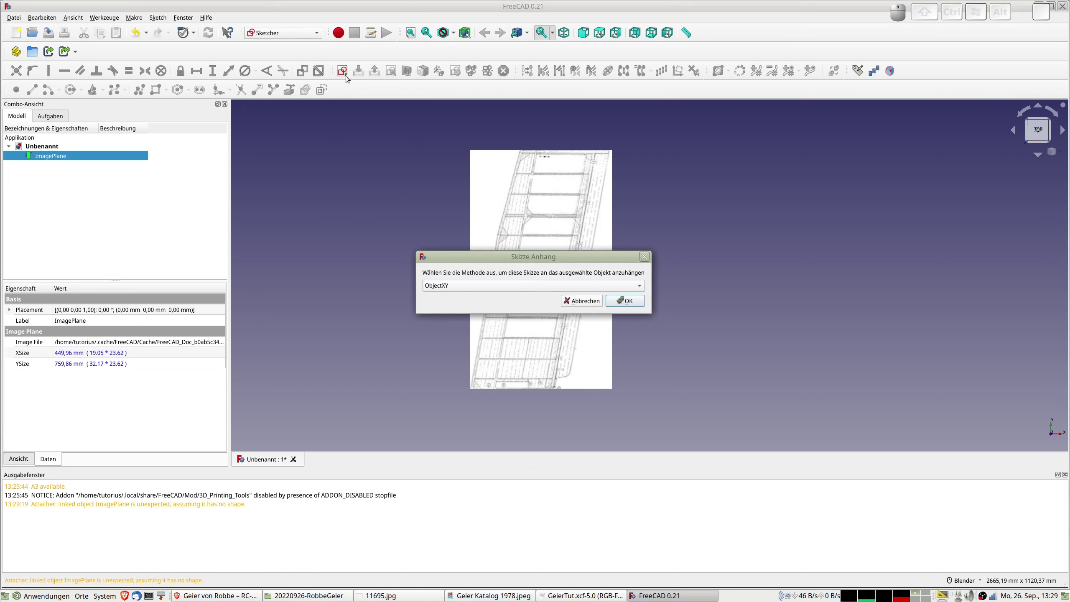
left_click(581, 301)
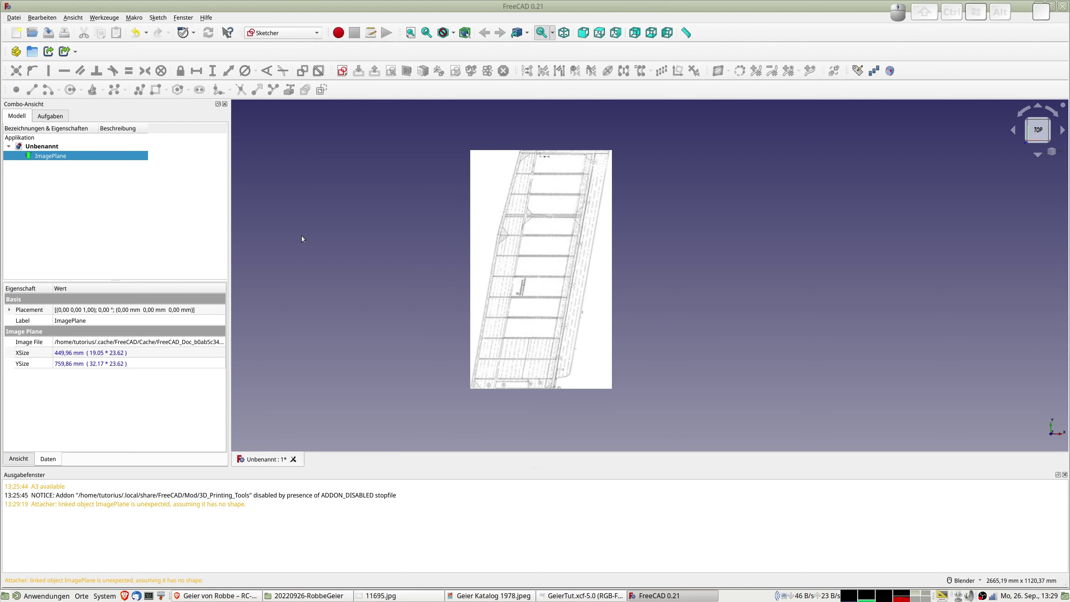
left_click(301, 197)
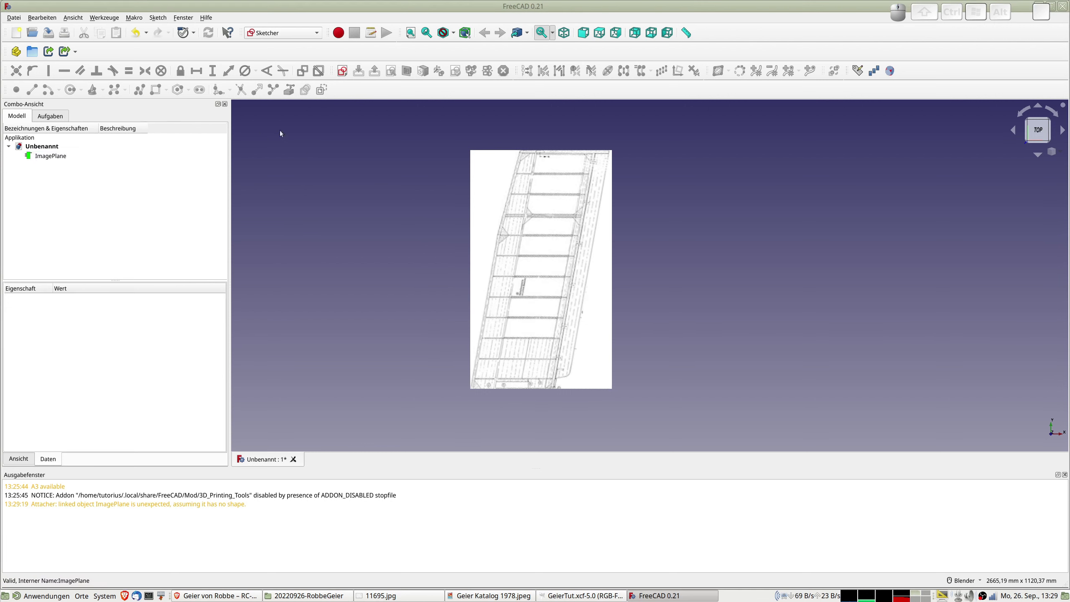
left_click(342, 70)
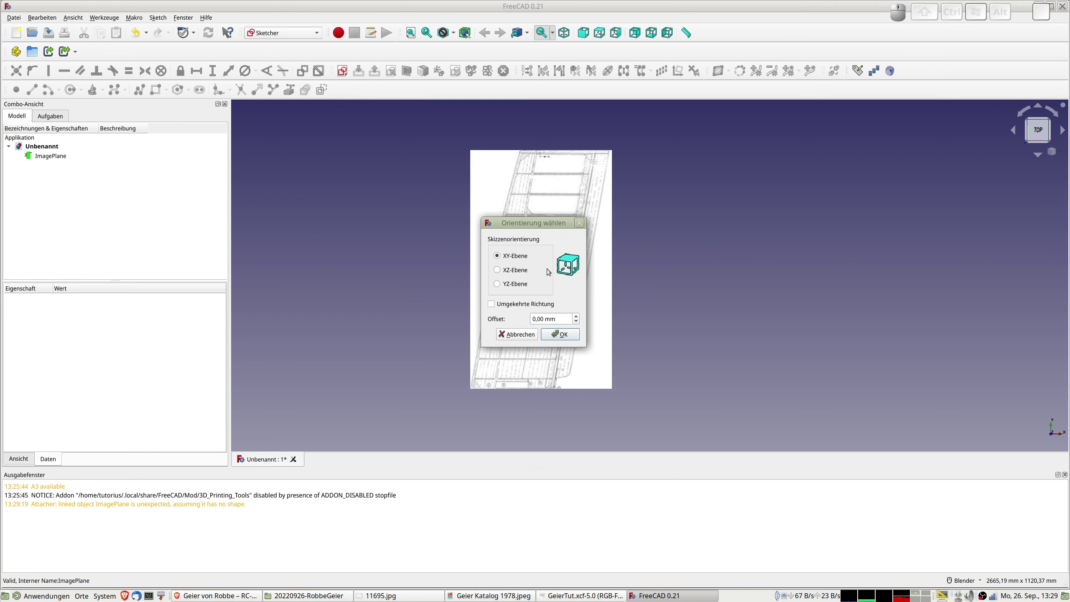
left_click(562, 335)
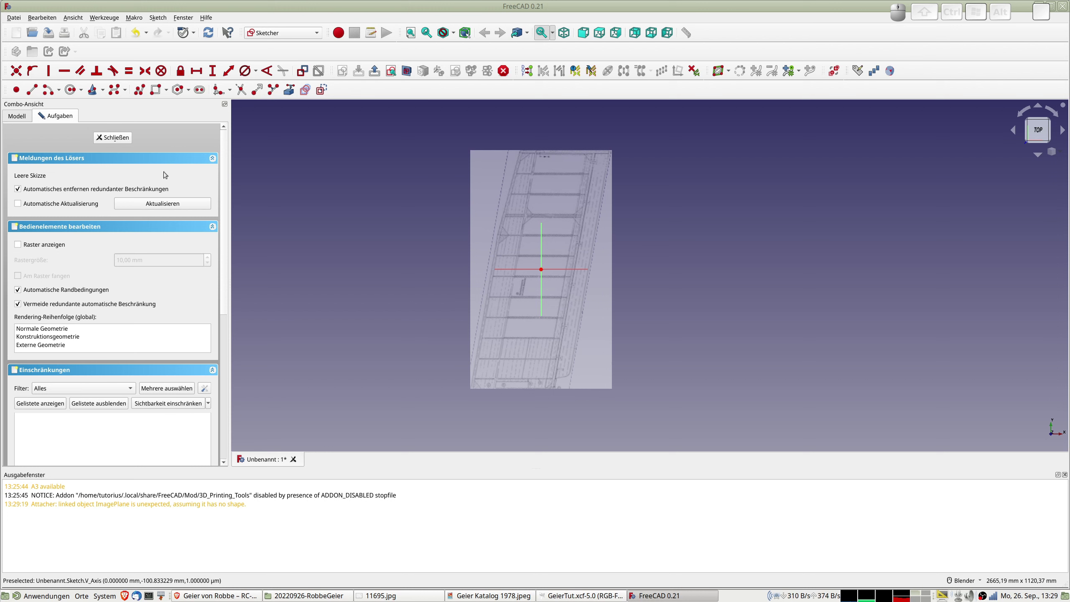
left_click(113, 138)
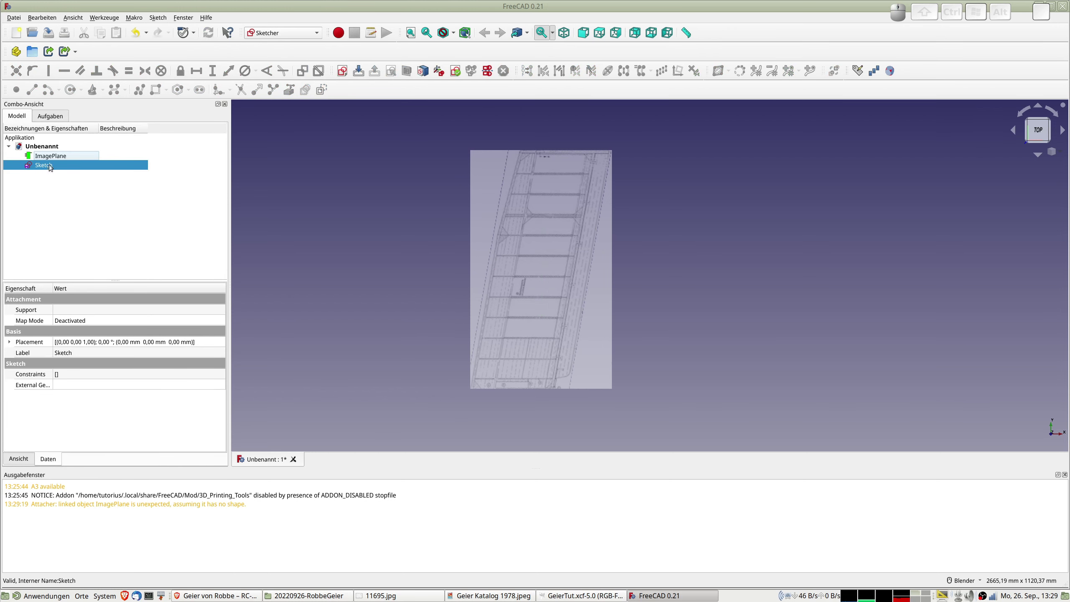
Set the x position in the image plane's placement to 449,96/2 mm
left_click(41, 157)
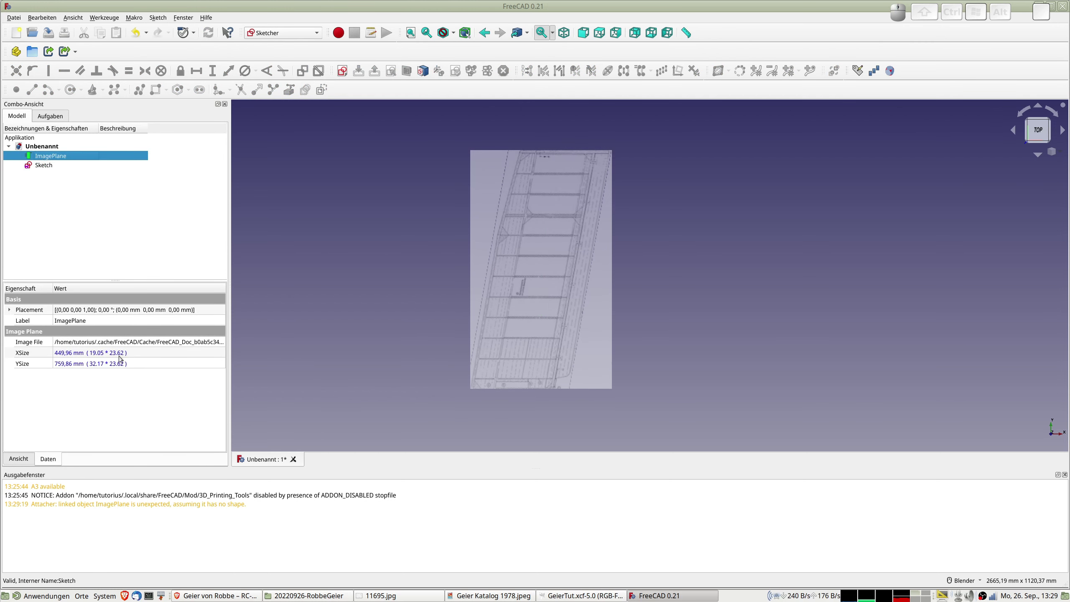
left_click(9, 309)
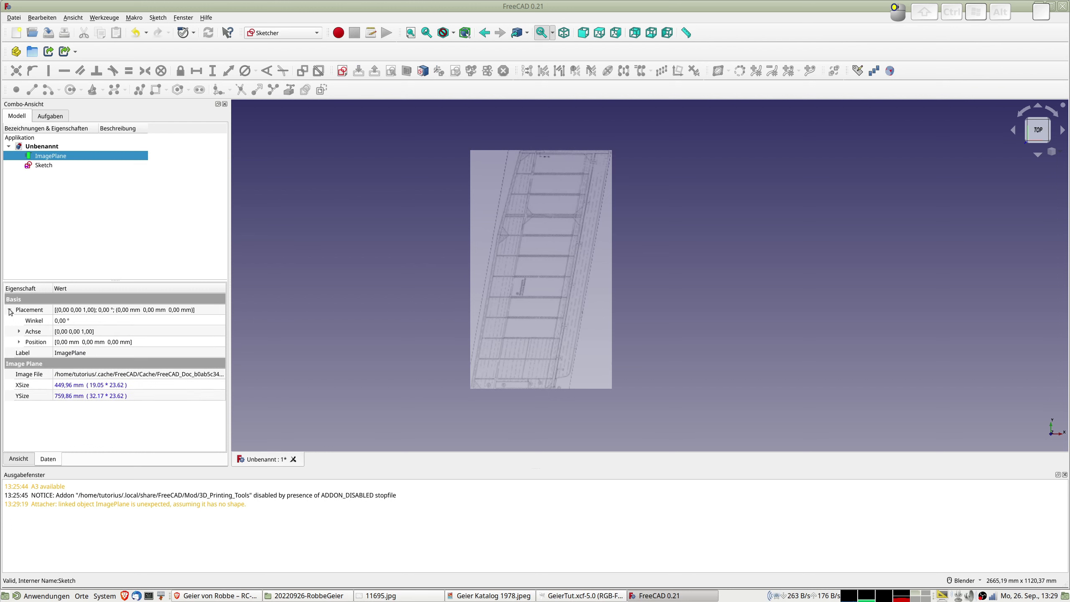
left_click(19, 342)
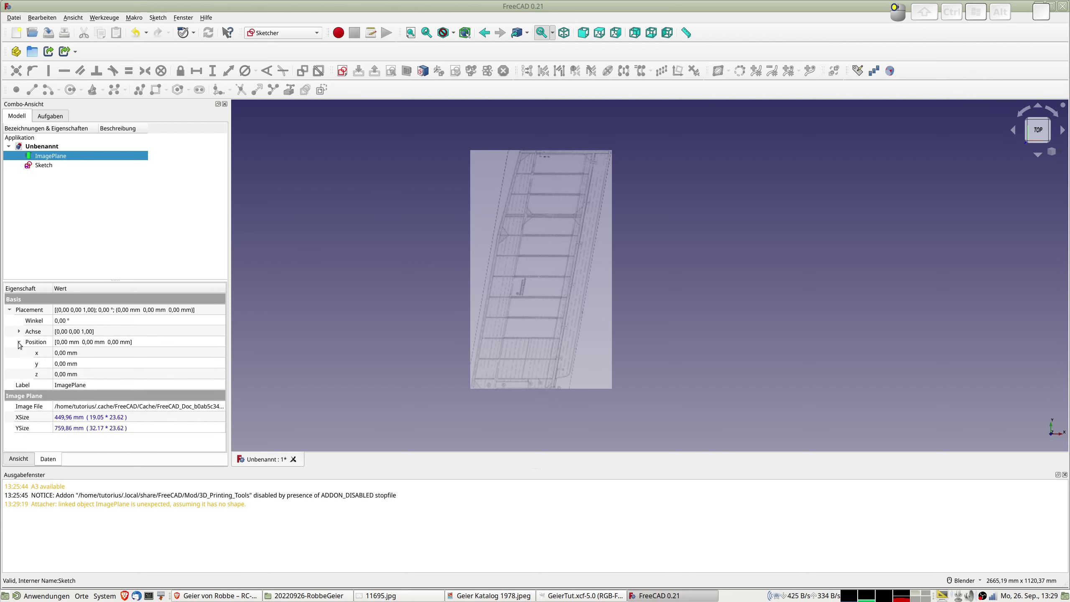
left_click(62, 354)
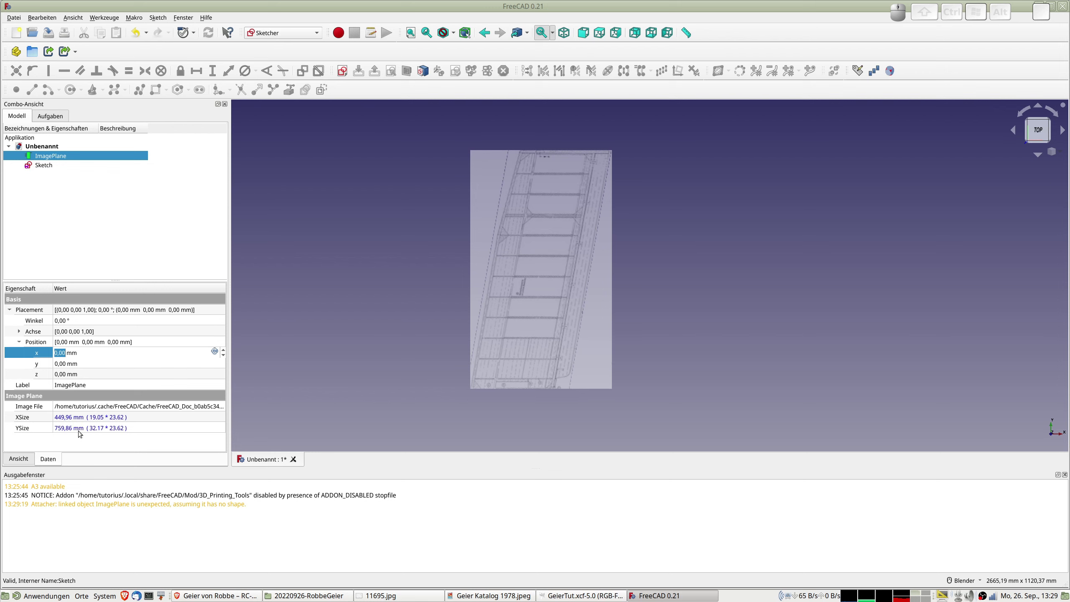
type("449,9")
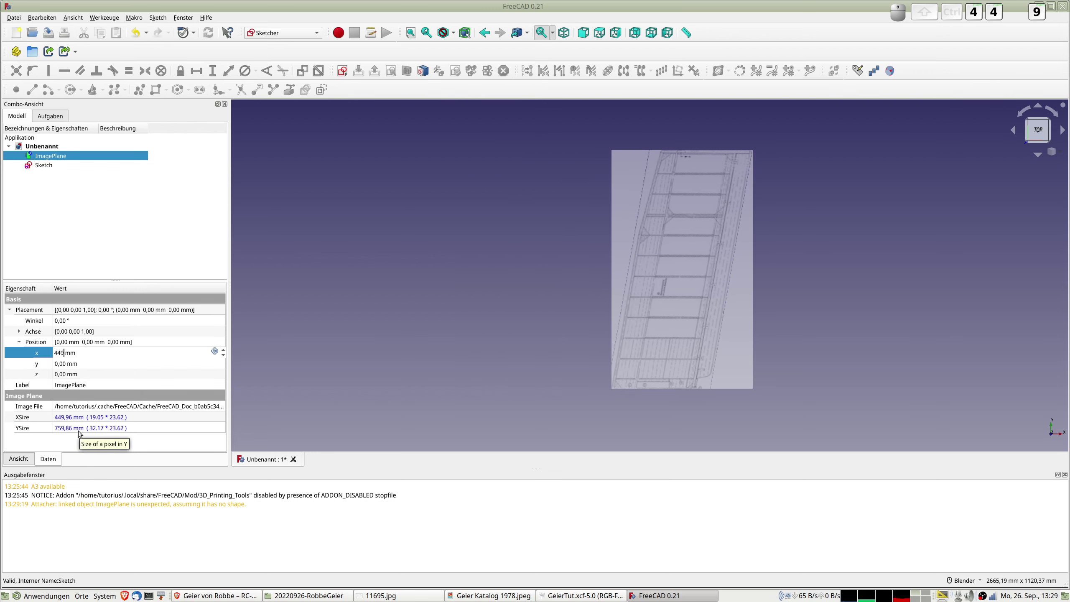
type("6")
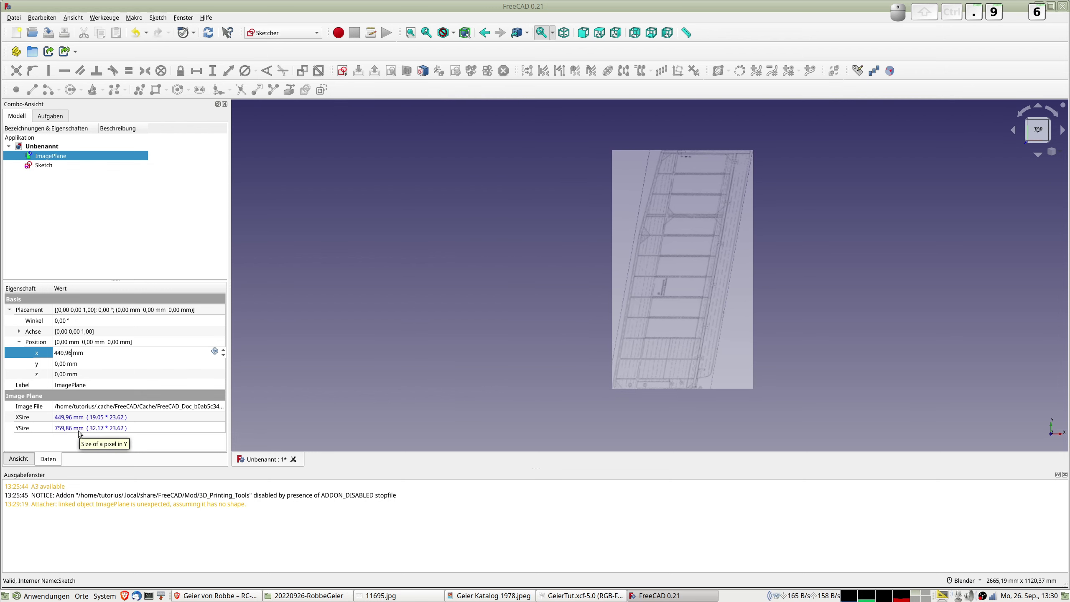
type("/2")
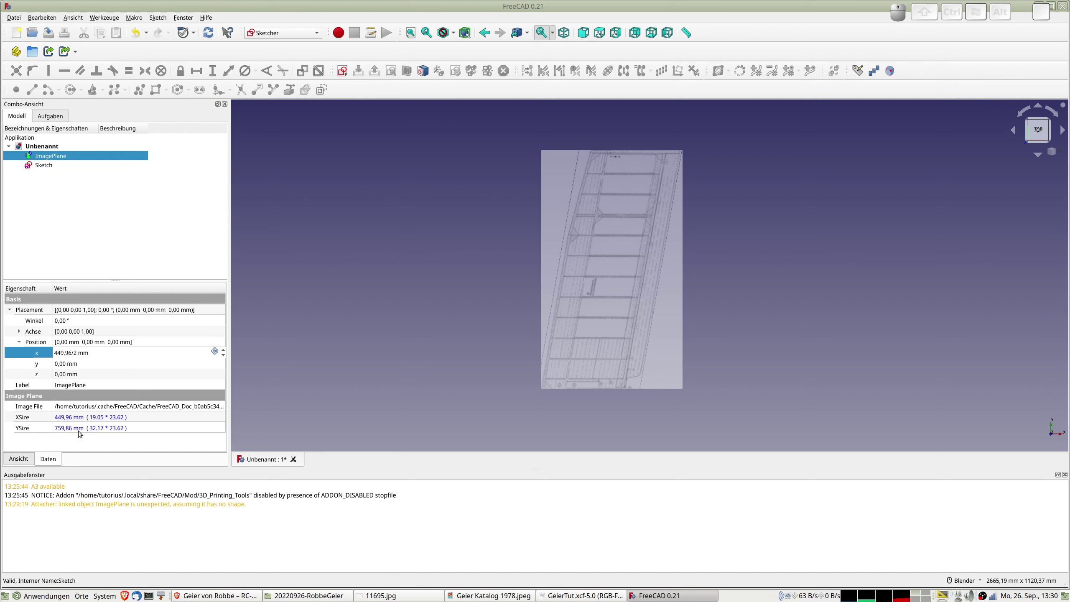
Set the y position in the image plane's placement to 759,86/2 mm
key("Tab")
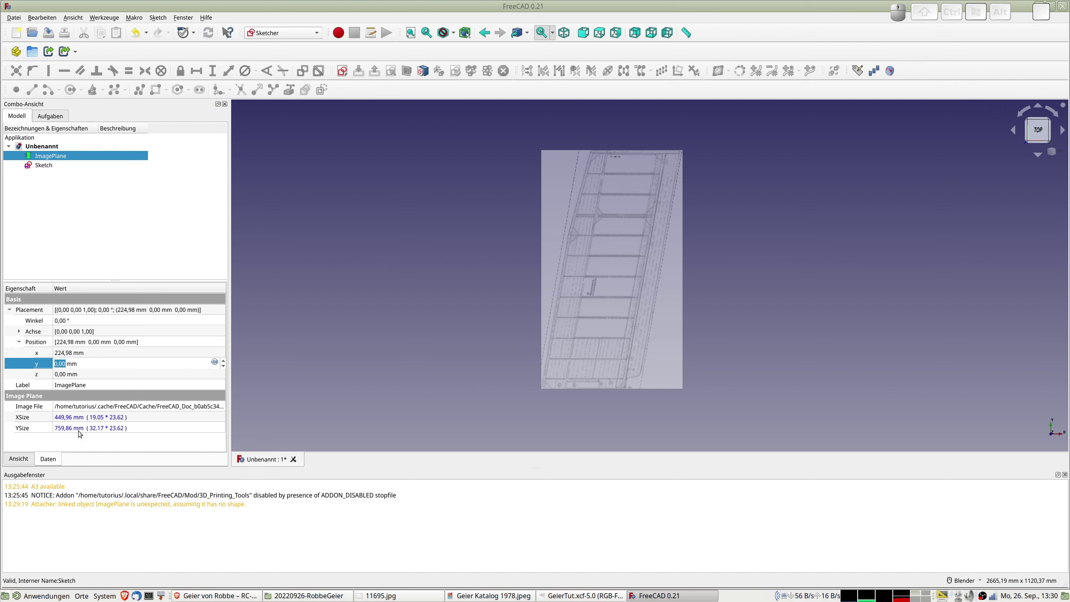
type("759,8")
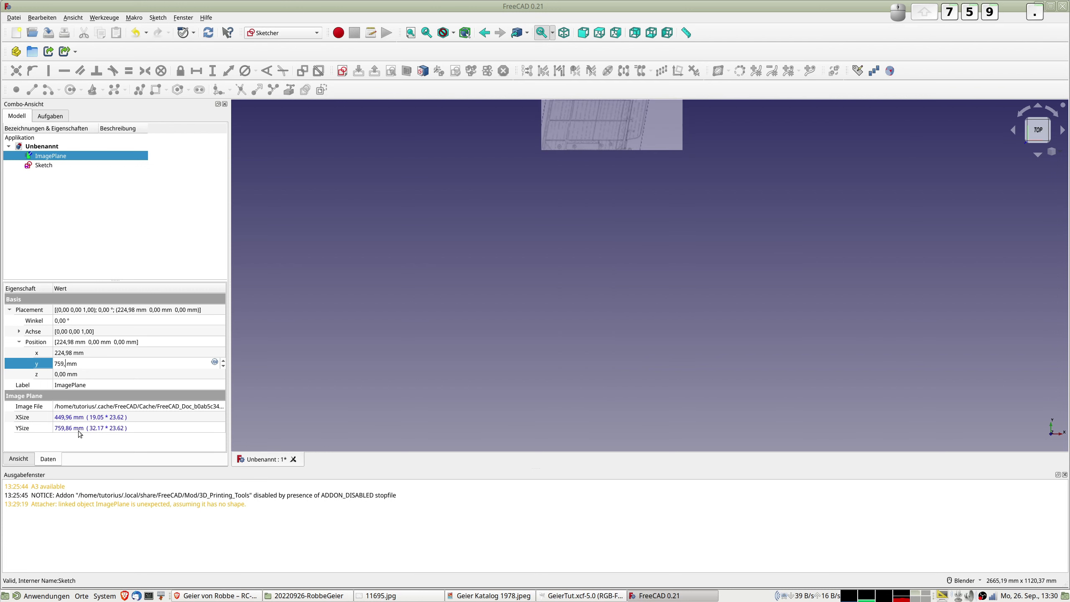
type("6/2")
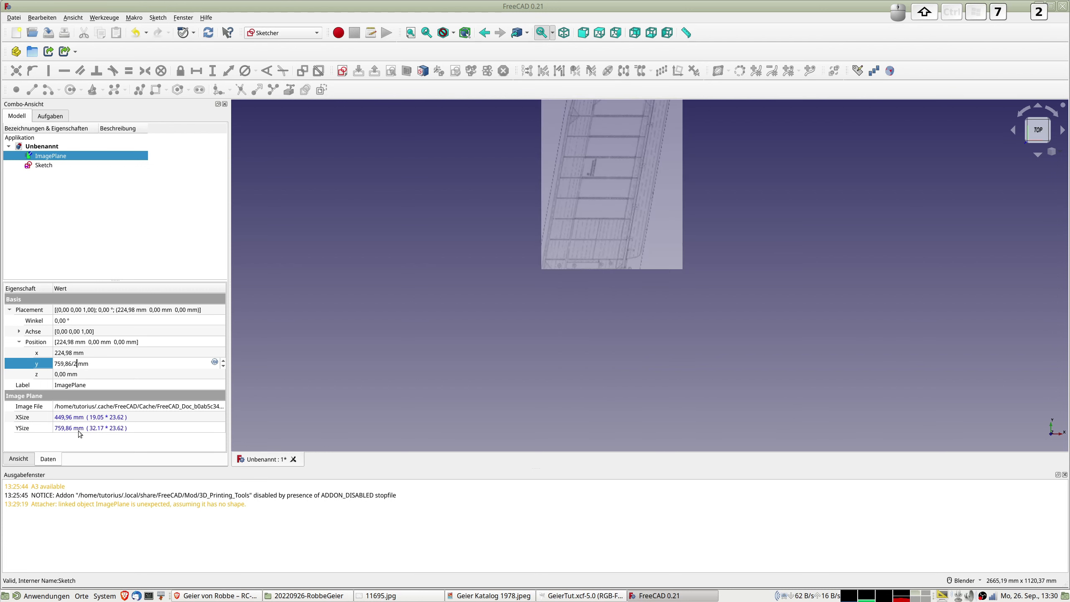
key("Return")
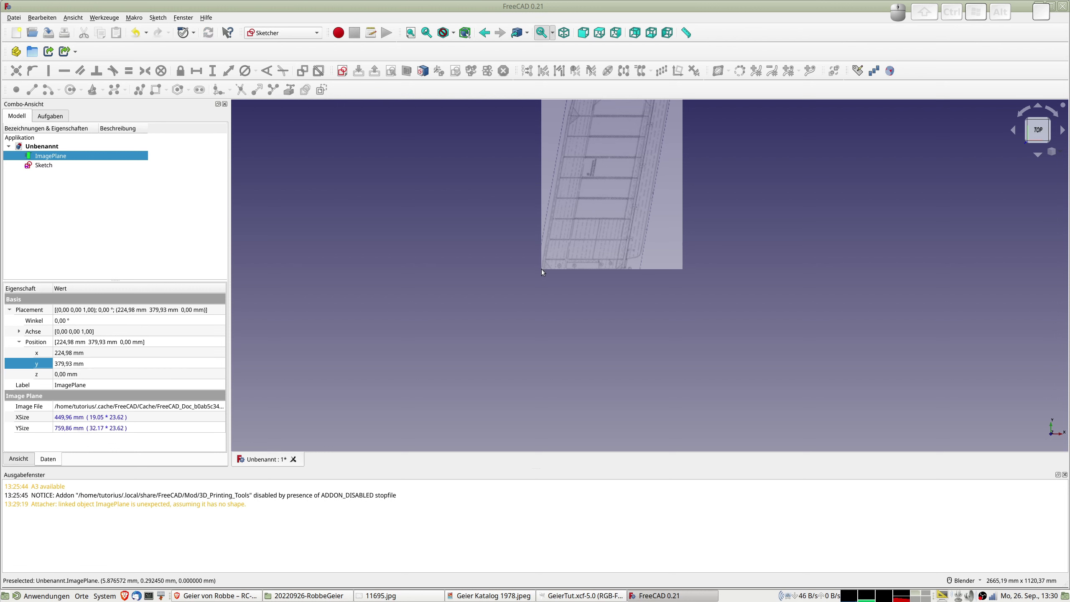
Open the existing sketch on the XY plane for editing over the wing plan
double_click(43, 165)
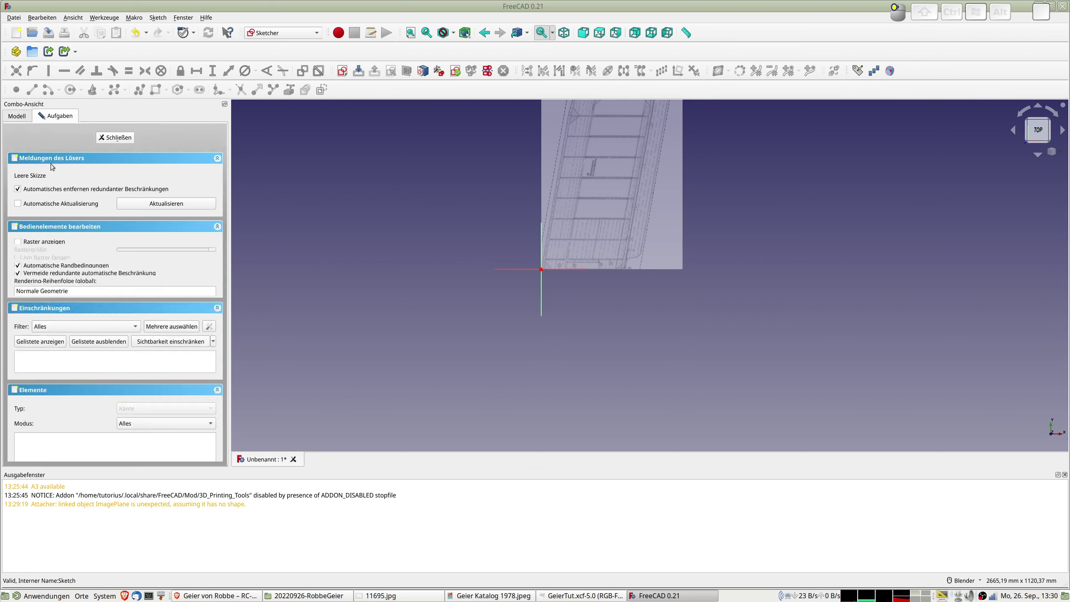
mouse_move(587, 266)
middle_mouse_down("shift")
mouse_move(478, 404)
mouse_move(477, 387)
middle_mouse_up("shift")
scroll(467, 410, "up", 5)
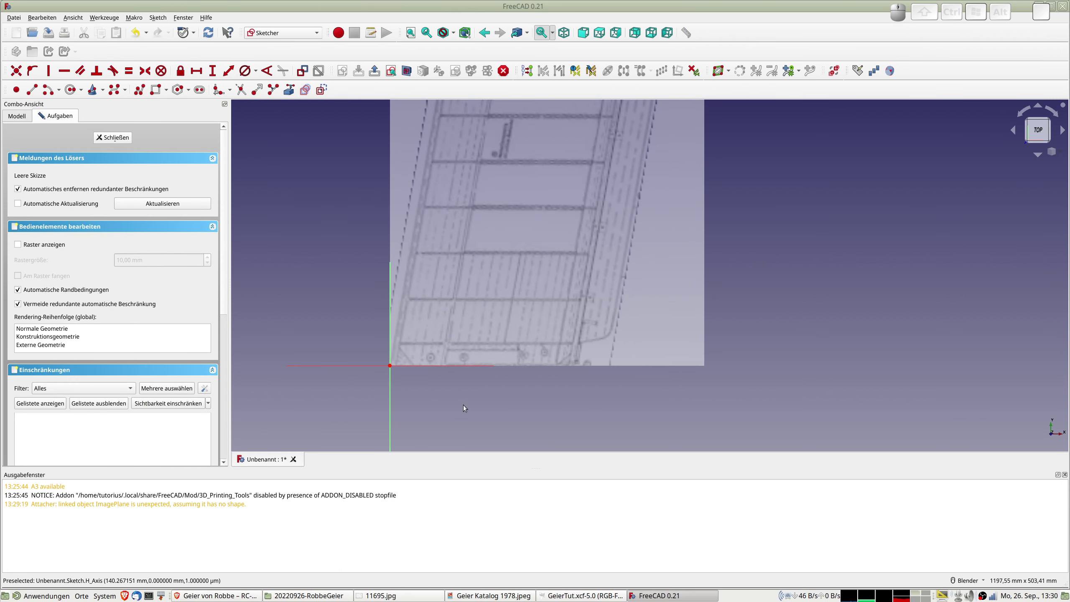
scroll(464, 403, "down", 2)
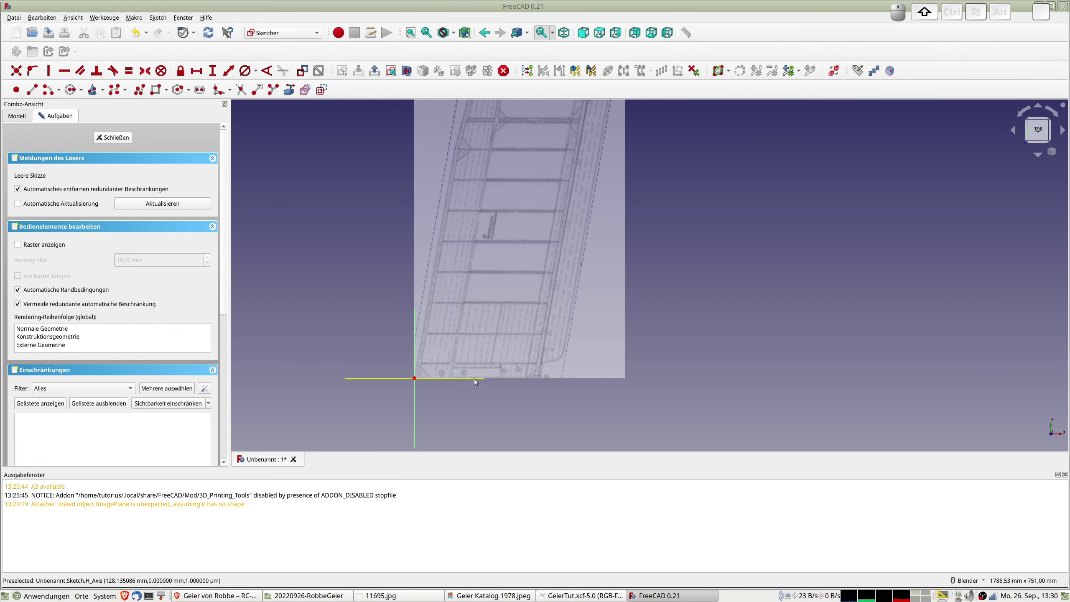
scroll(474, 378, "down", 1)
middle_click_drag(477, 382, 469, 419, "shift")
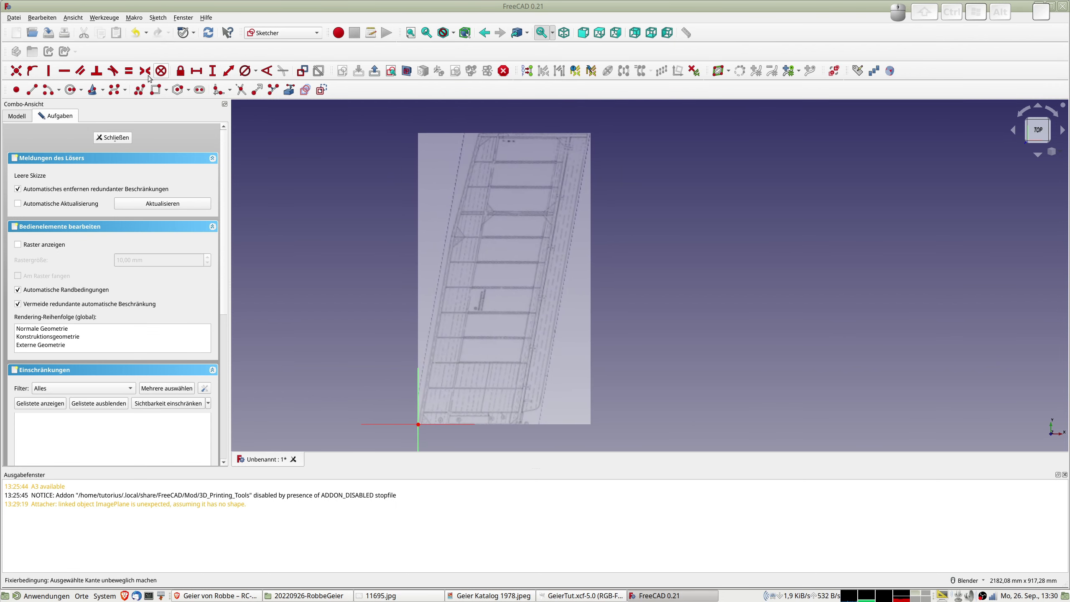
Trace the wing outline with a closed five-segment polyline from the origin, about 760 mm high, with horizontal end edges and a kink in the left side
left_click(139, 90)
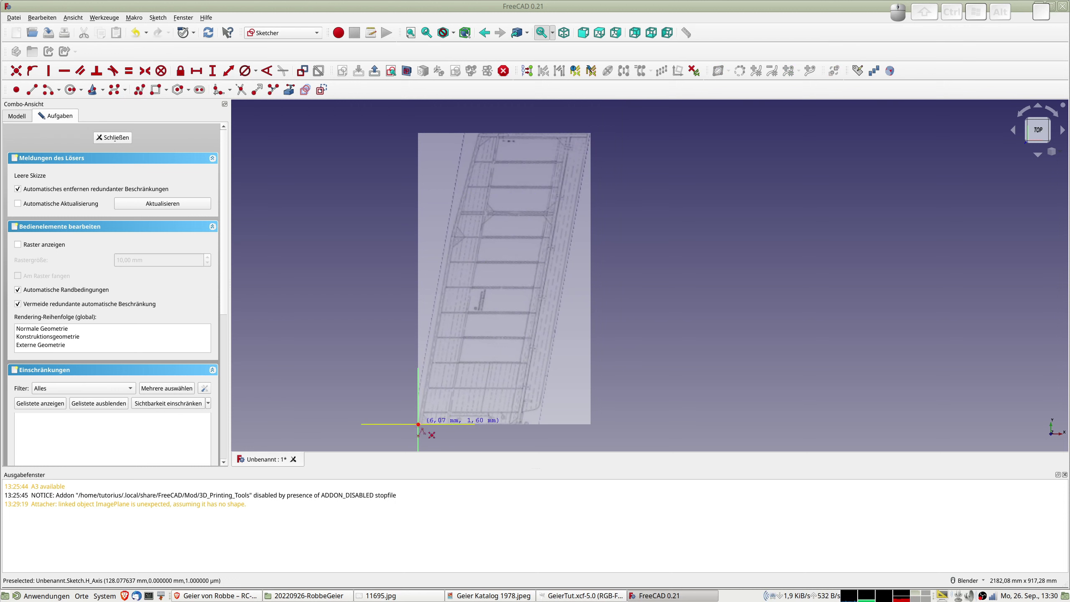
left_click(419, 424)
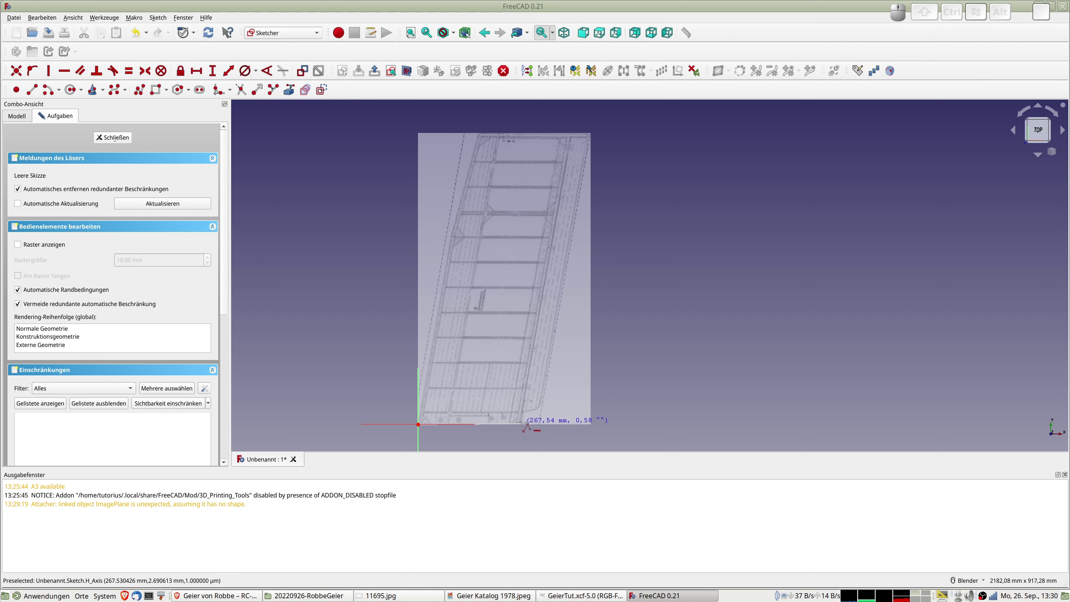
left_click(520, 424)
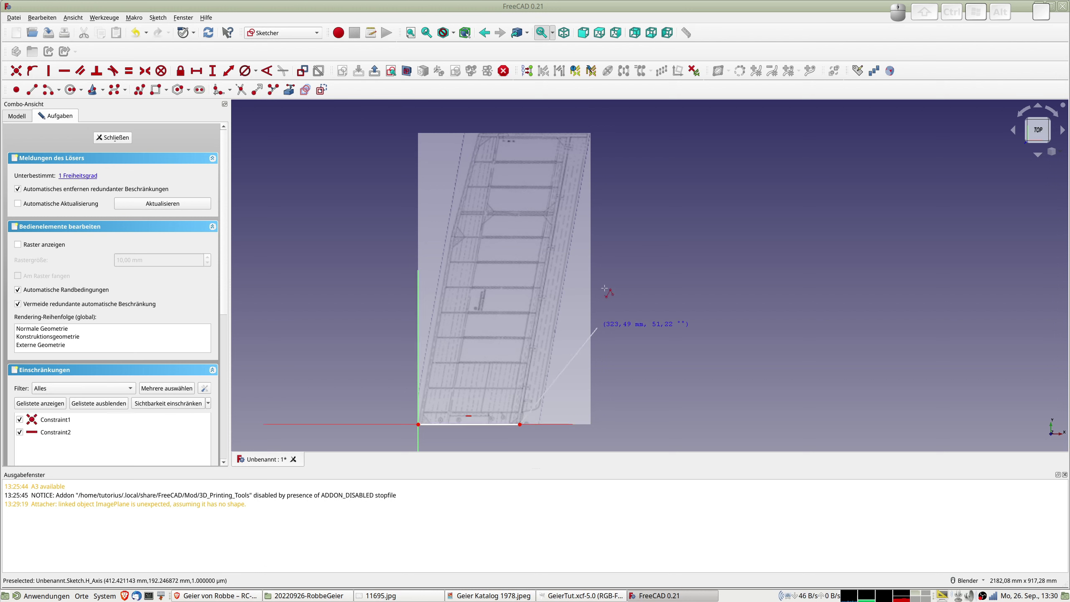
left_click(569, 133)
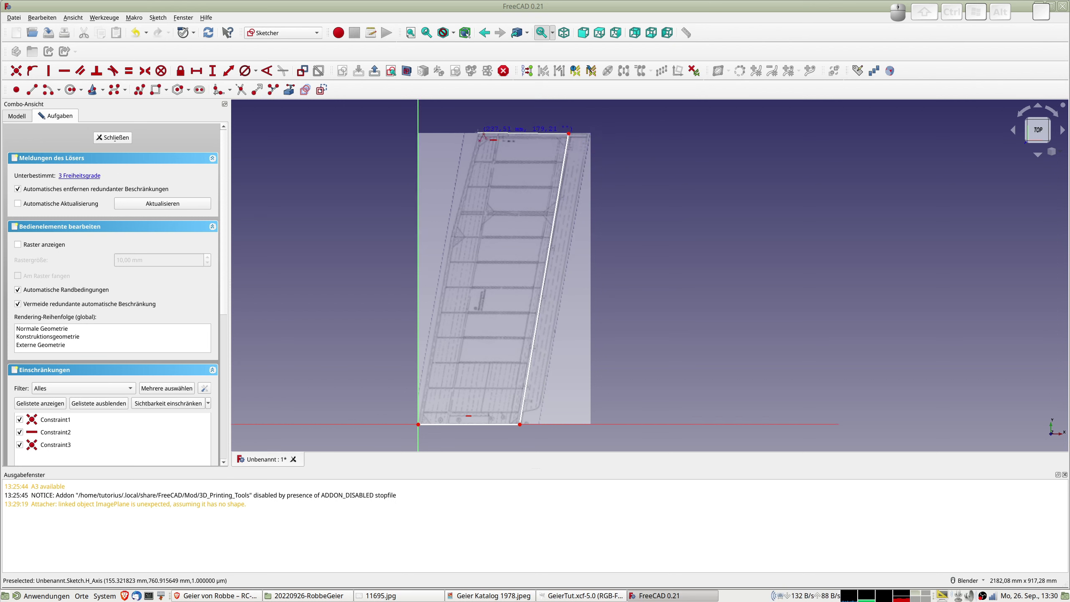
left_click(478, 134)
left_click(451, 238)
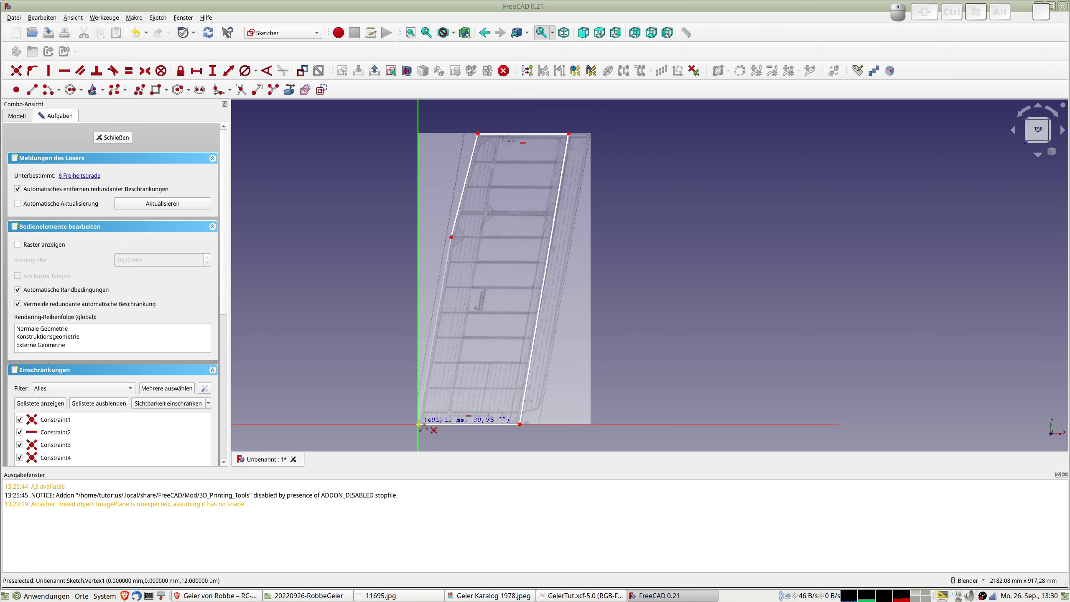
left_click(419, 425)
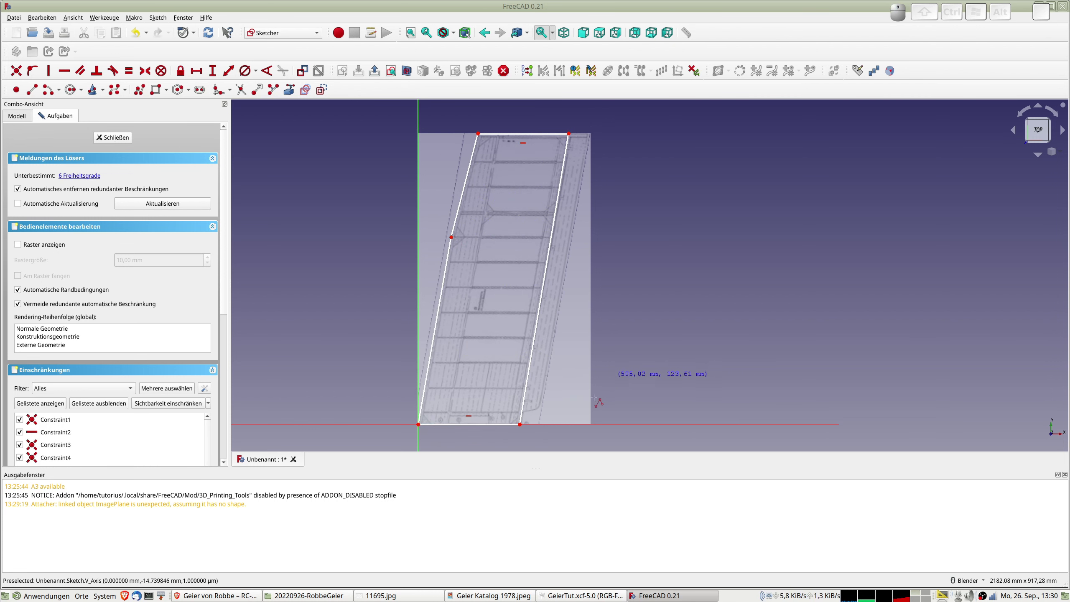
Constrain the angle between the outline's lower left edge and its horizontal bottom edge to 80°
scroll(574, 423, "up", 2, "ctrl")
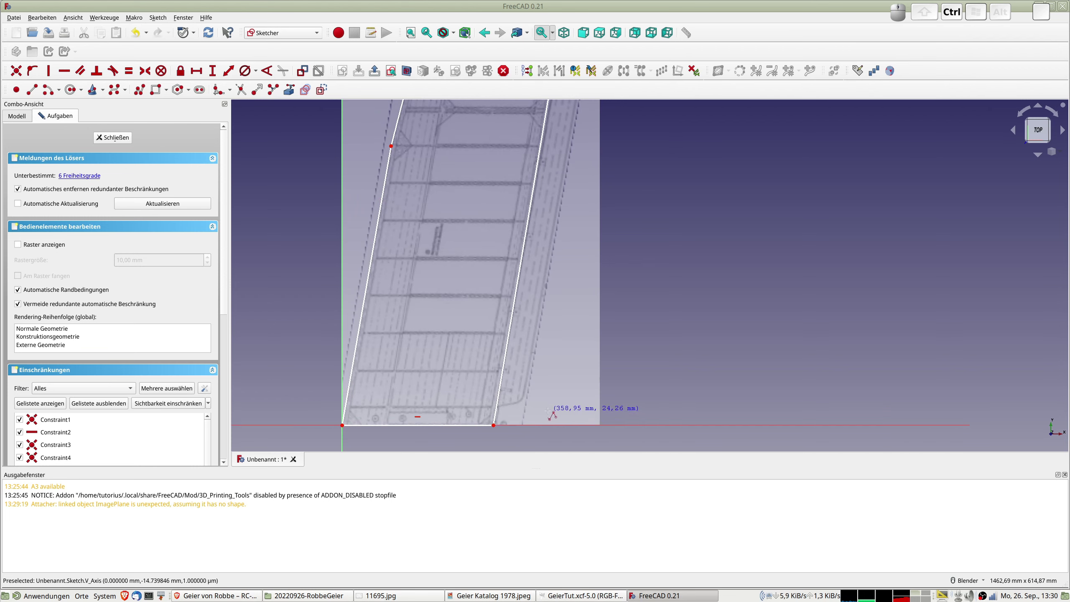
scroll(536, 405, "up", 3, "ctrl")
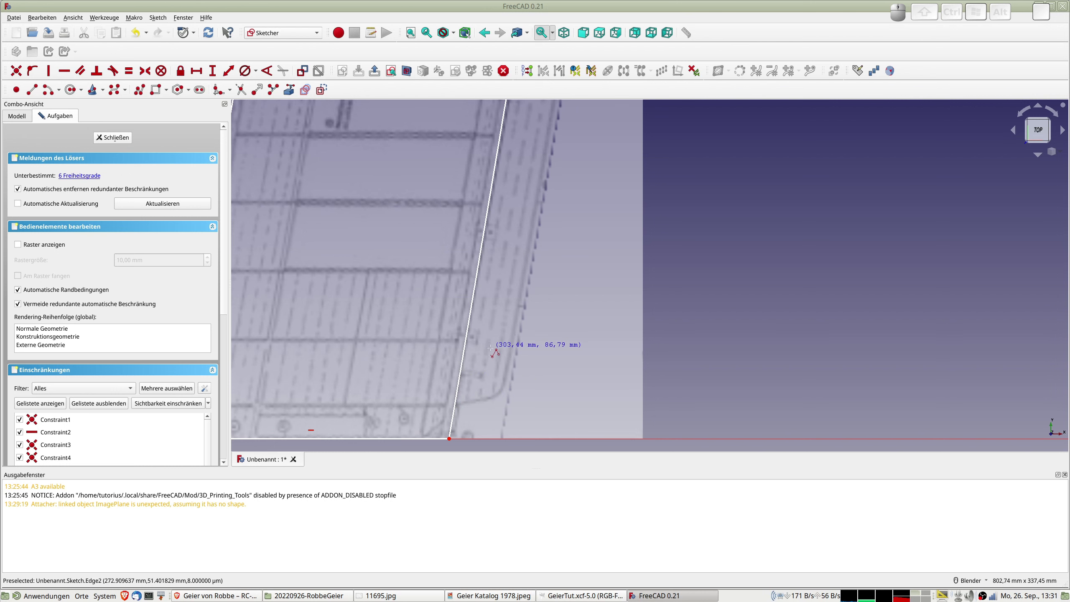
scroll(490, 349, "down", 8)
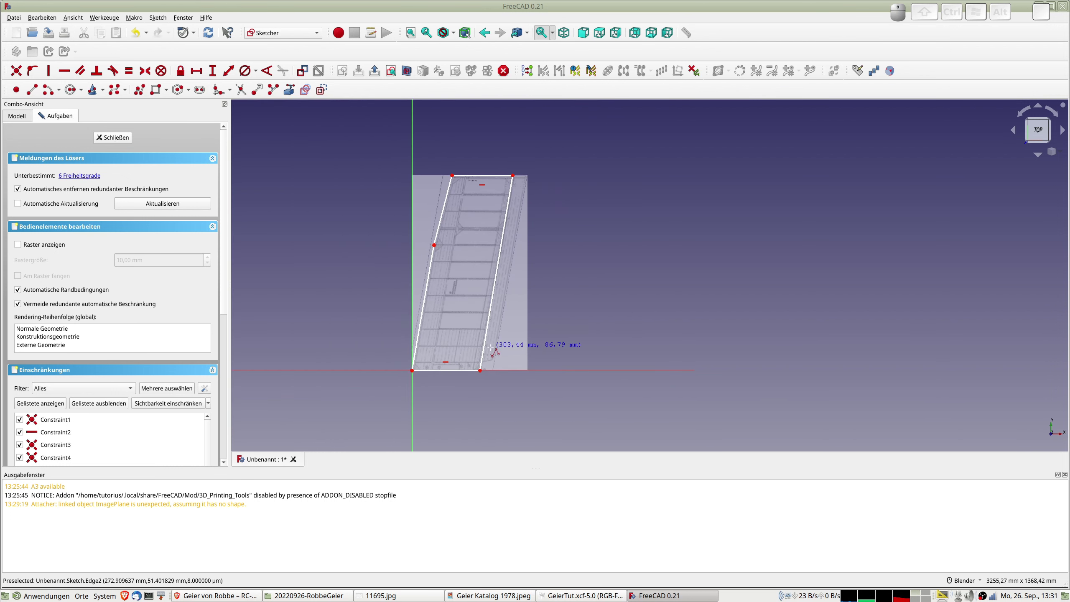
scroll(491, 349, "up", 2)
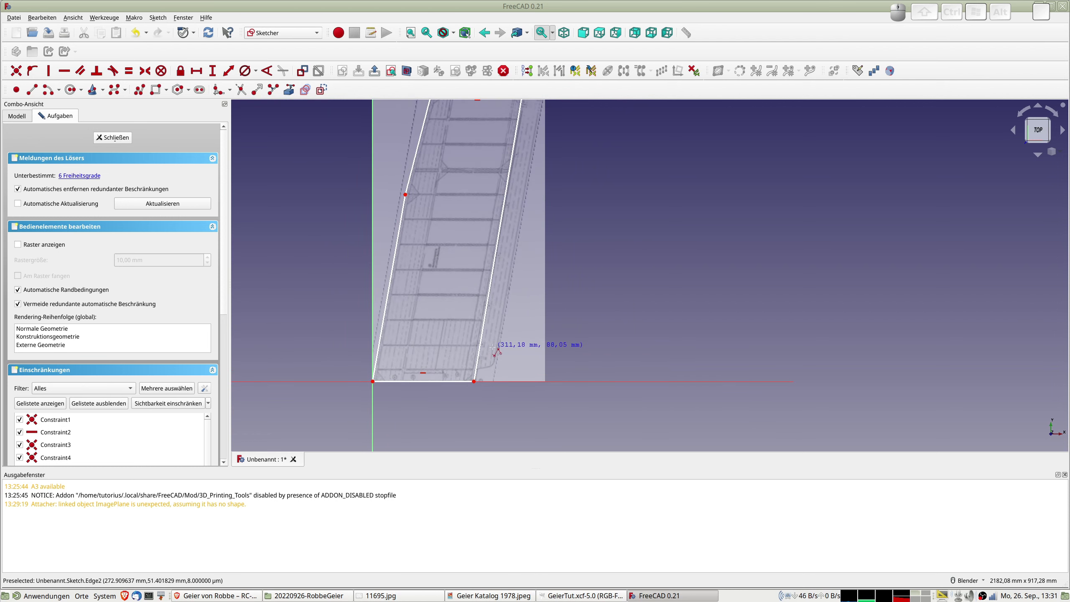
scroll(474, 266, "down", 2)
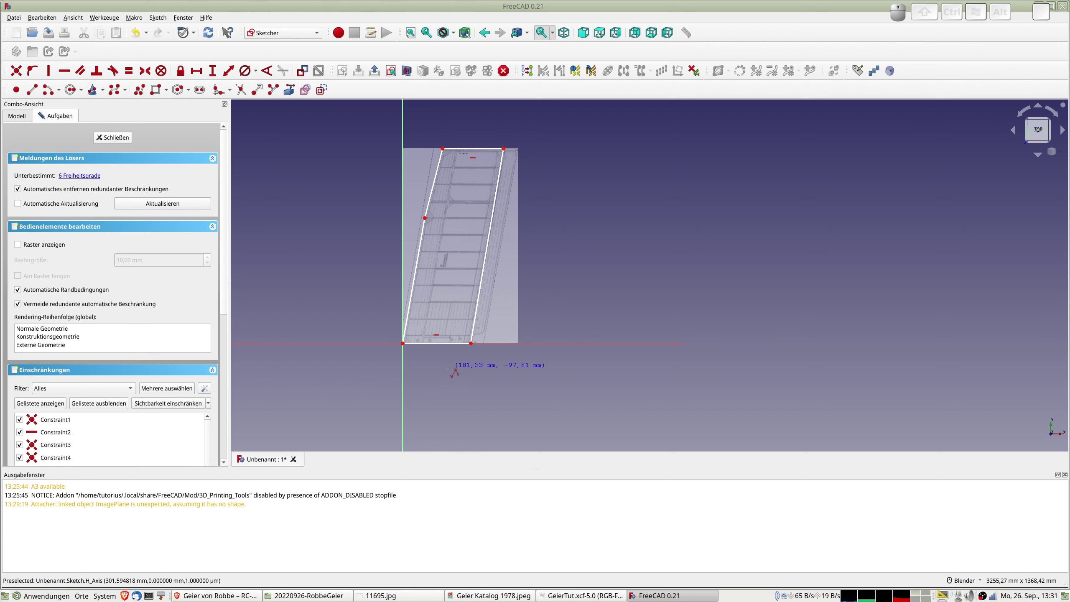
right_click(410, 322)
left_click(407, 320)
left_click(415, 343)
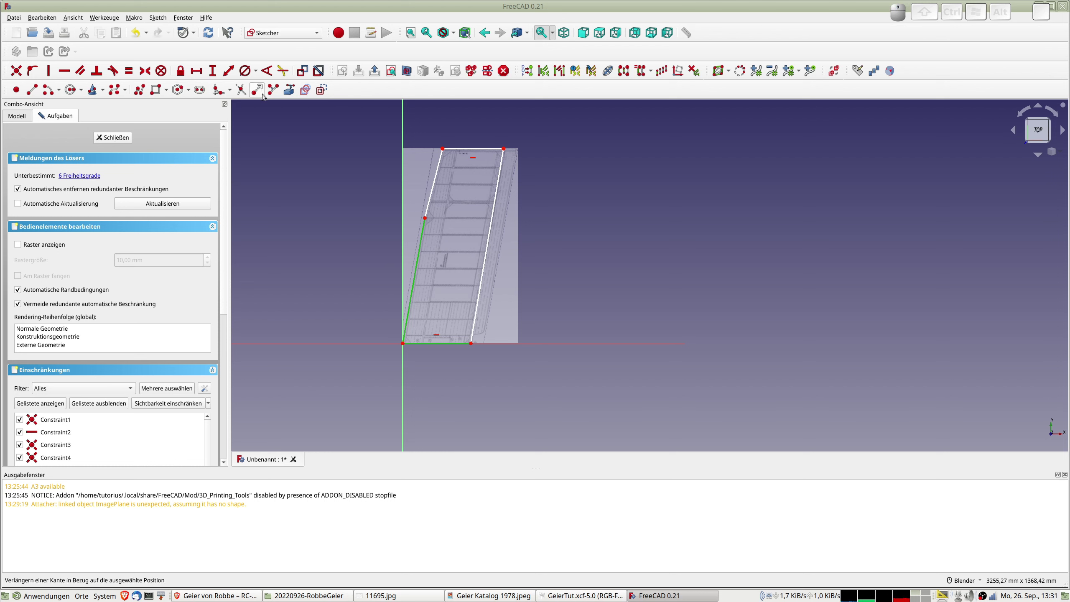
left_click(266, 72)
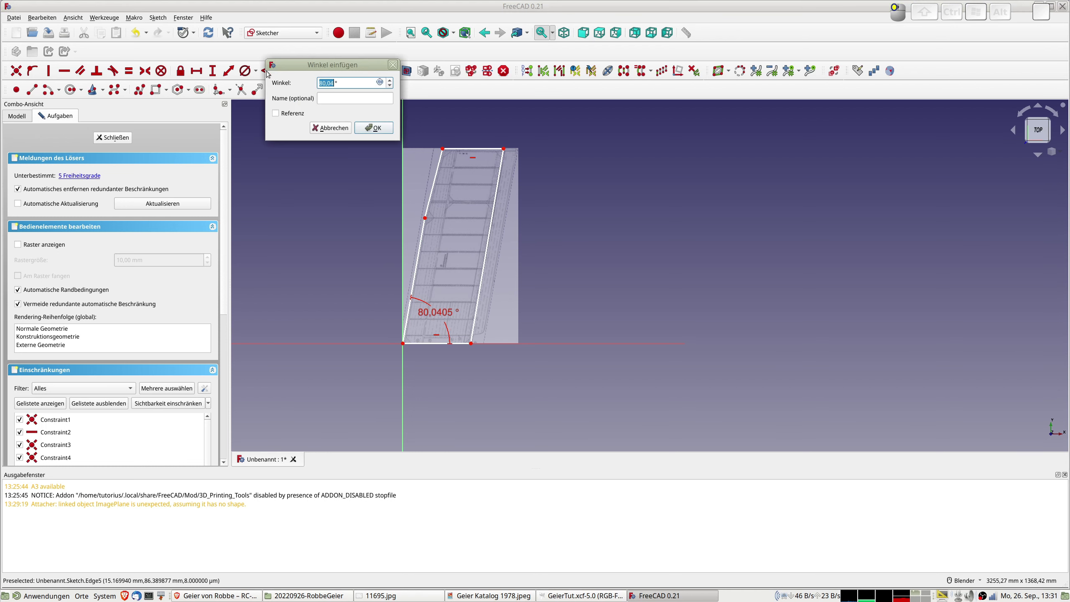
type("80")
key("Return")
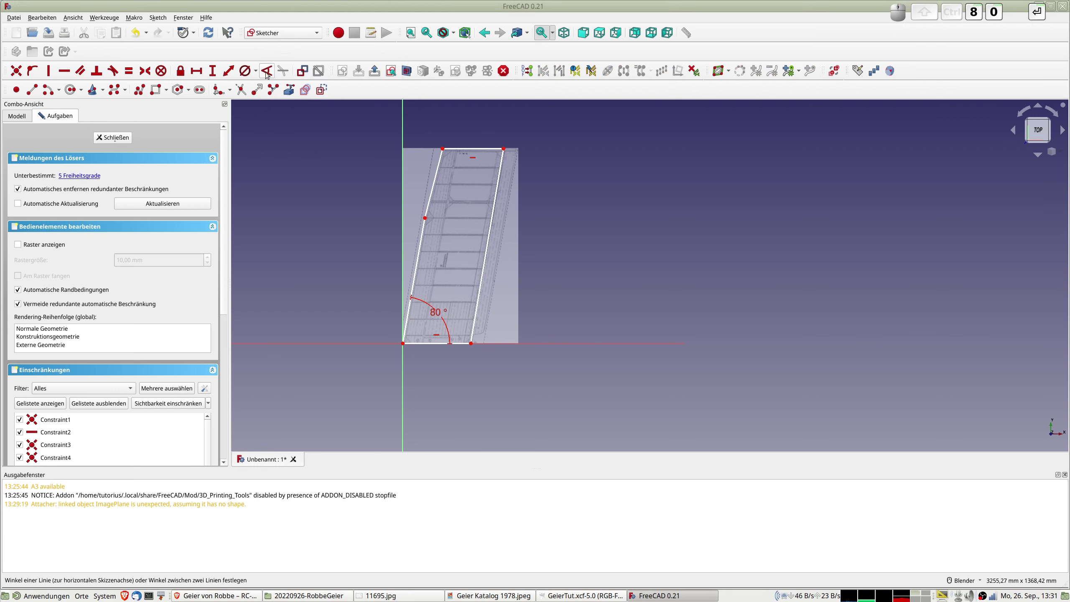
left_click(473, 331)
left_click(459, 344)
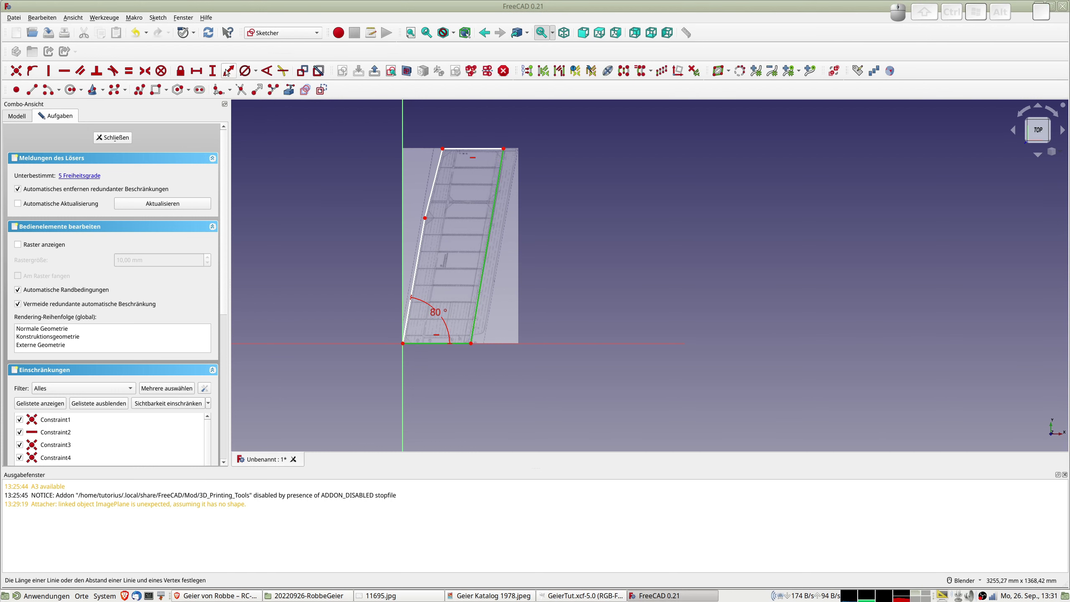
left_click(650, 256)
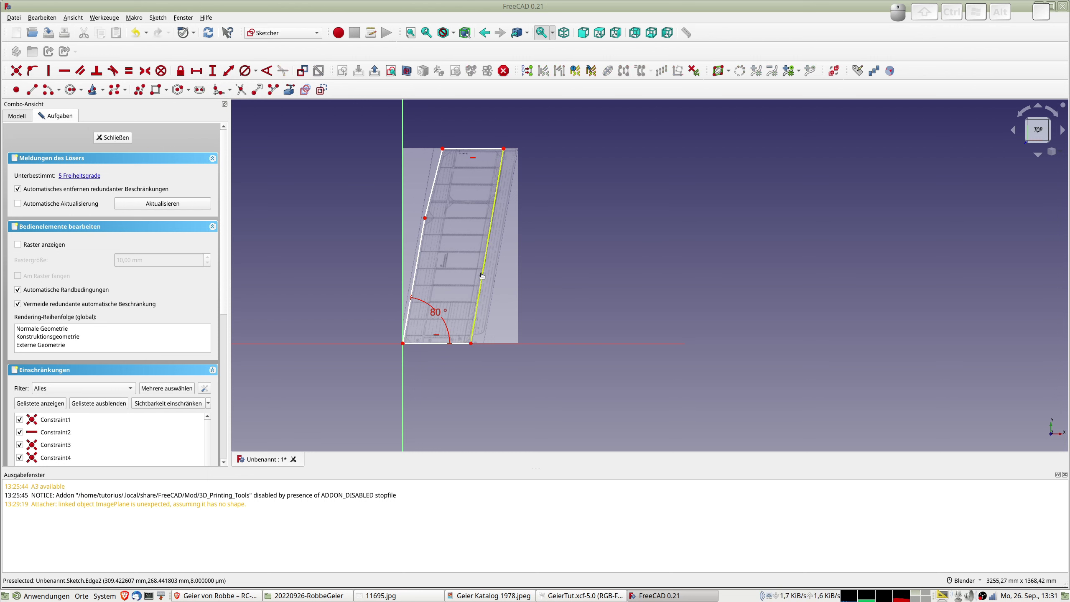
Constrain the outline's long right edge parallel to its lower left edge
left_click(482, 275)
left_click(419, 267)
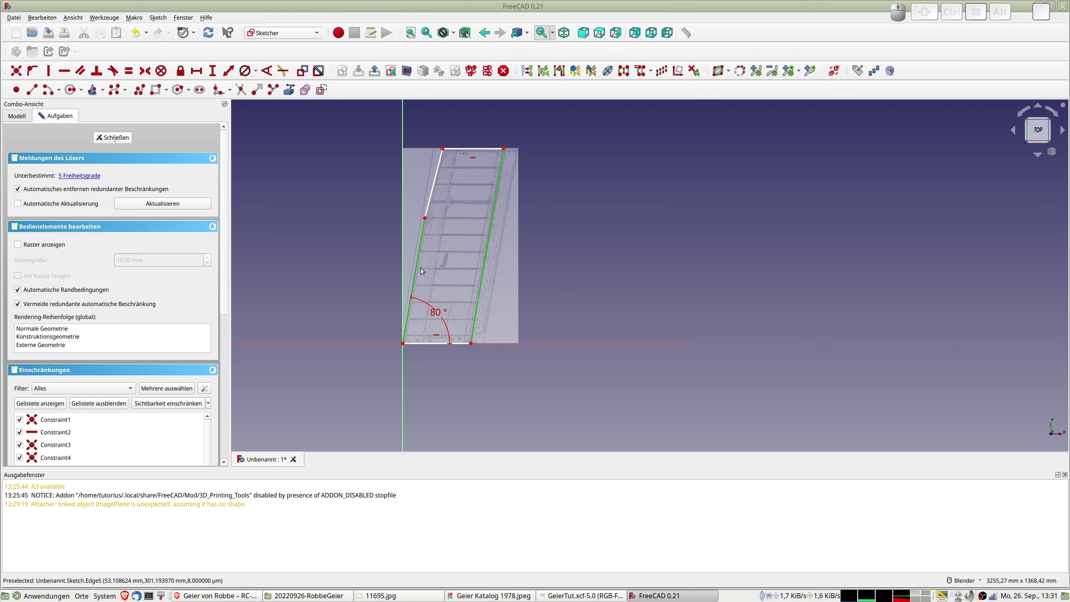
key("p")
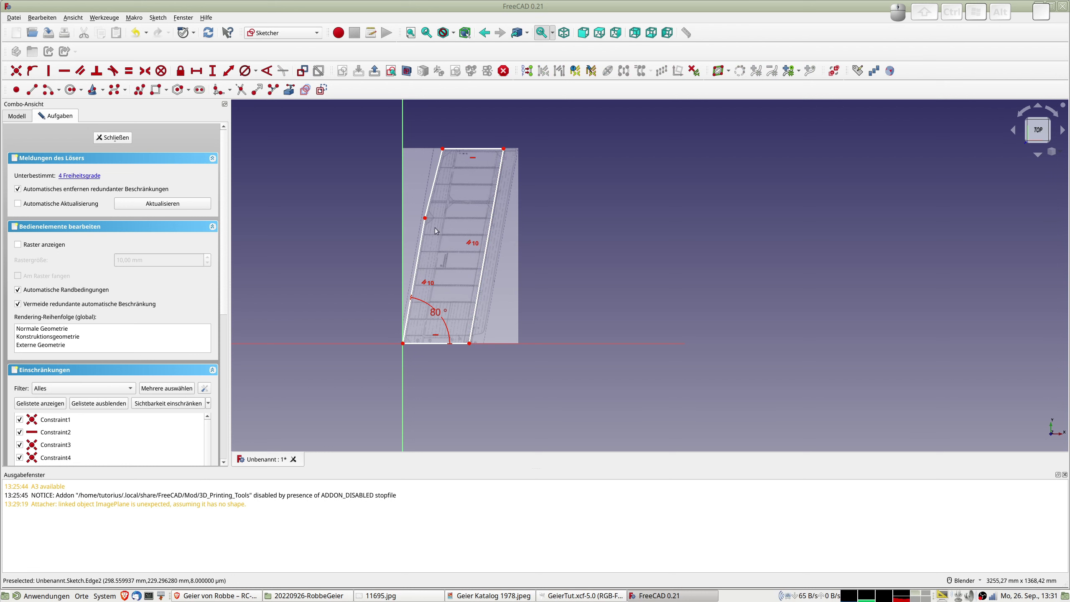
Draw a horizontal line from the kink in the left side to the right edge and convert it to construction geometry
left_click(34, 91)
left_click(426, 218)
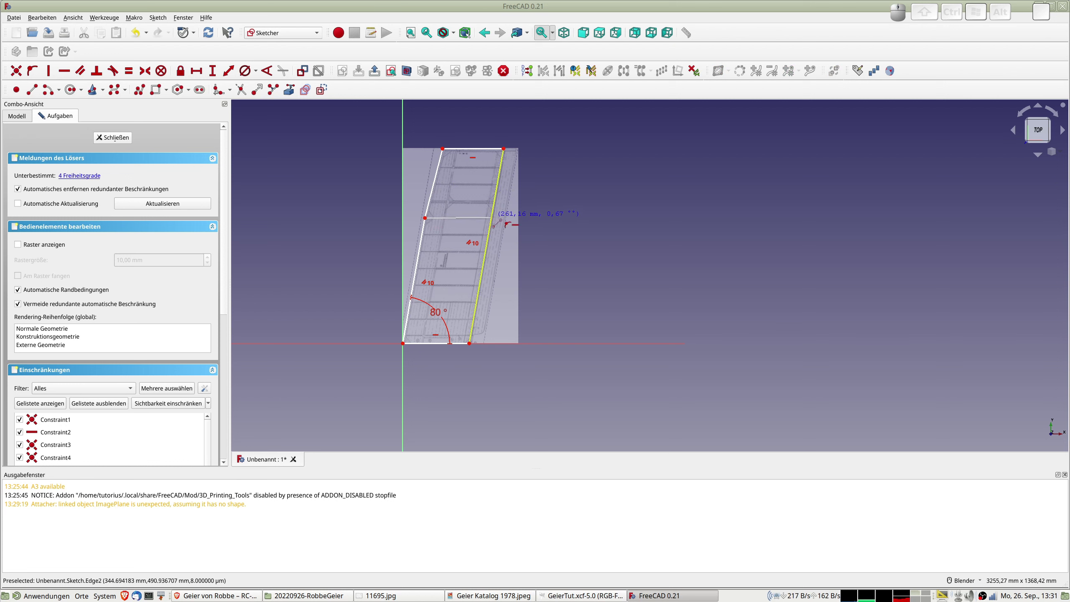
left_click(491, 218)
right_click(476, 222)
left_click(474, 218)
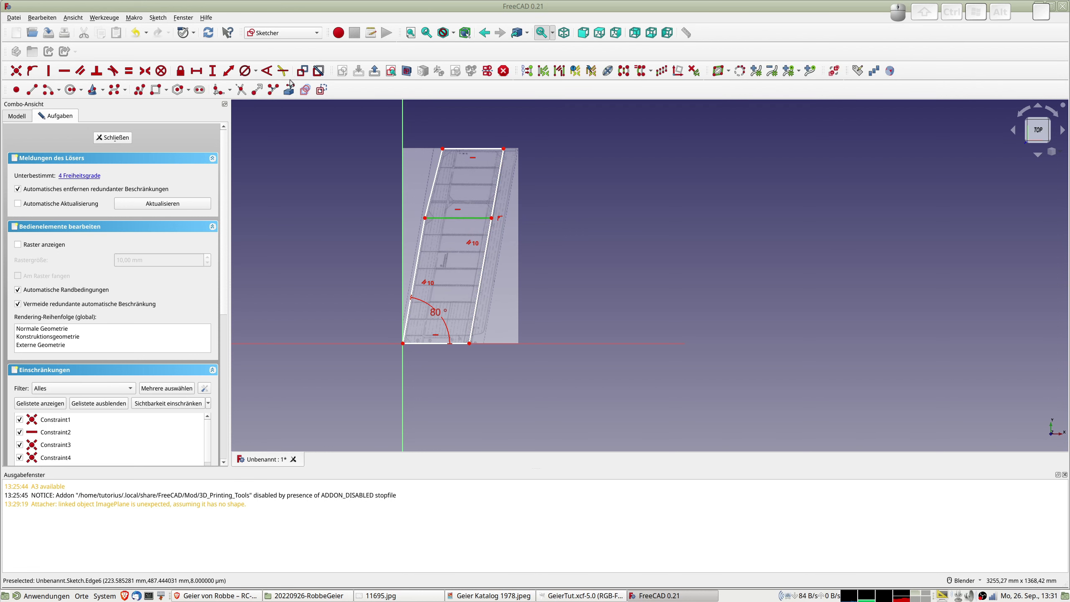
left_click(322, 90)
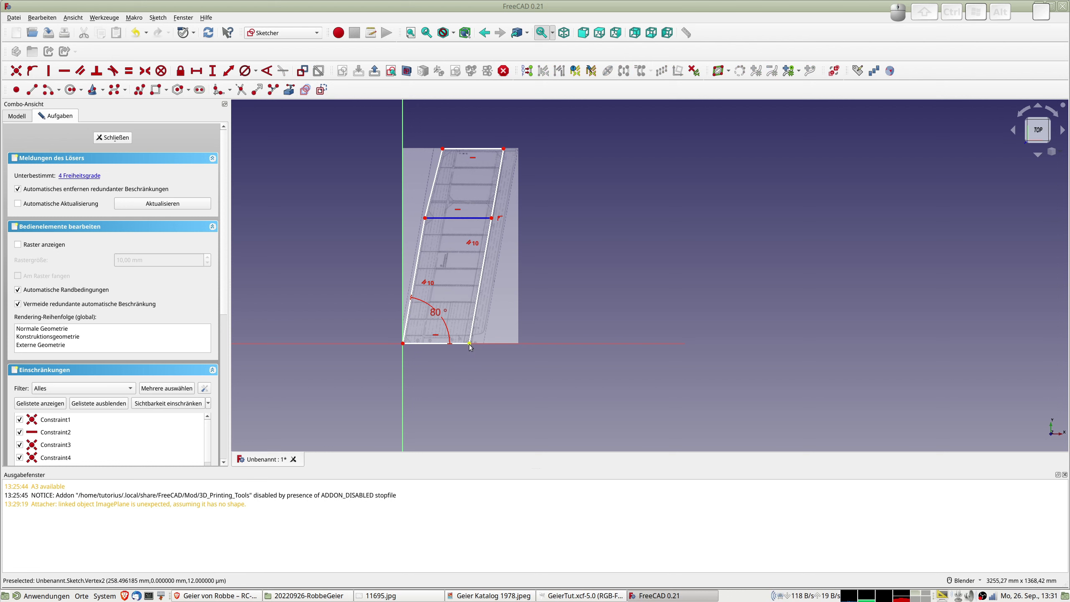
Constrain the vertical distance from the origin to the kink point to 487 mm and place the dimension outside the outline
left_click(403, 344)
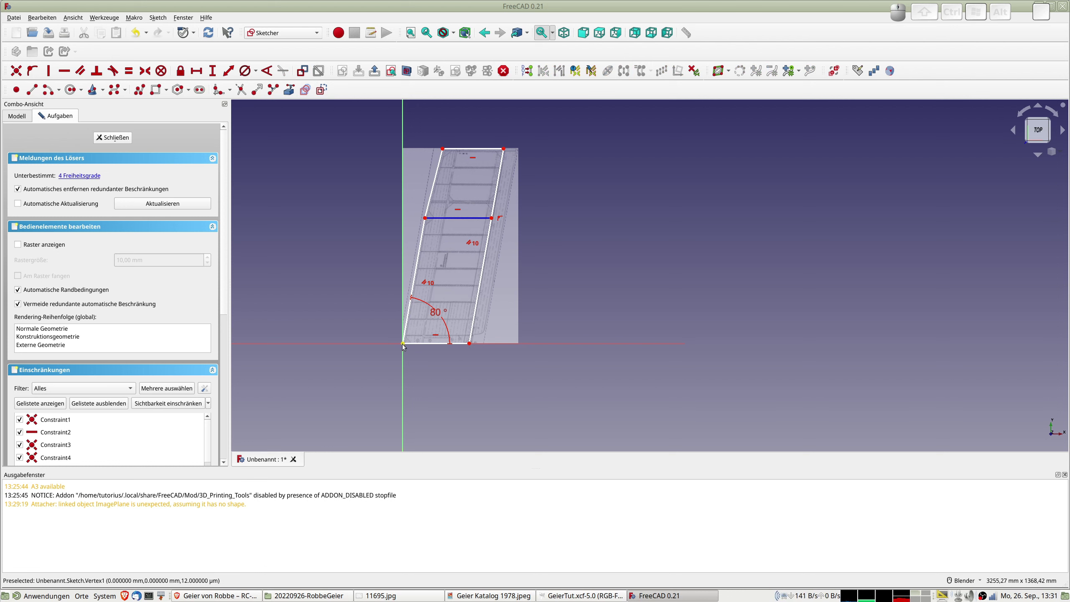
left_click(424, 218)
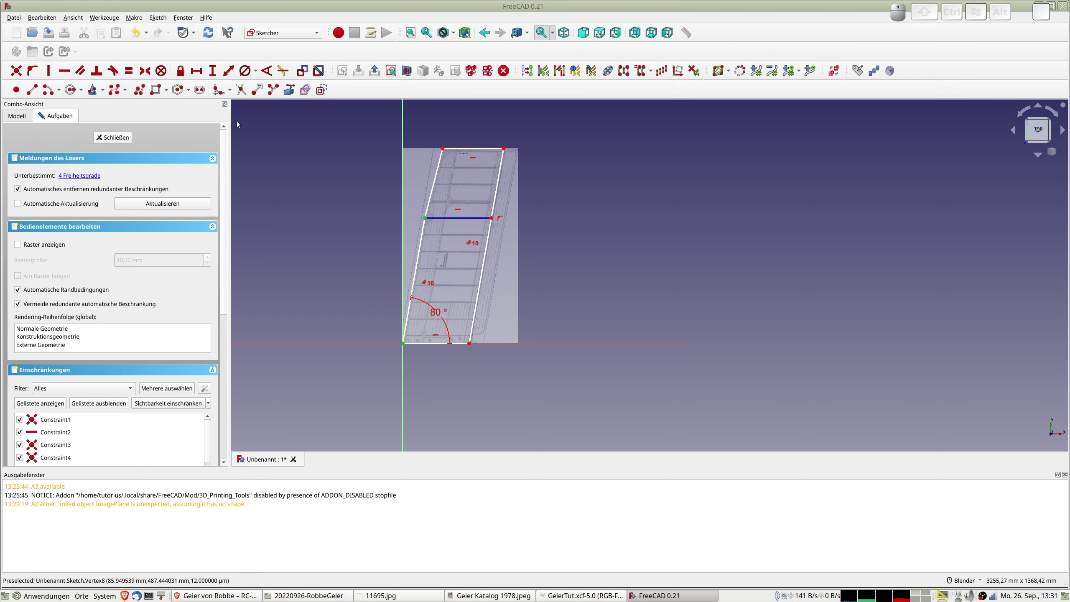
left_click(212, 70)
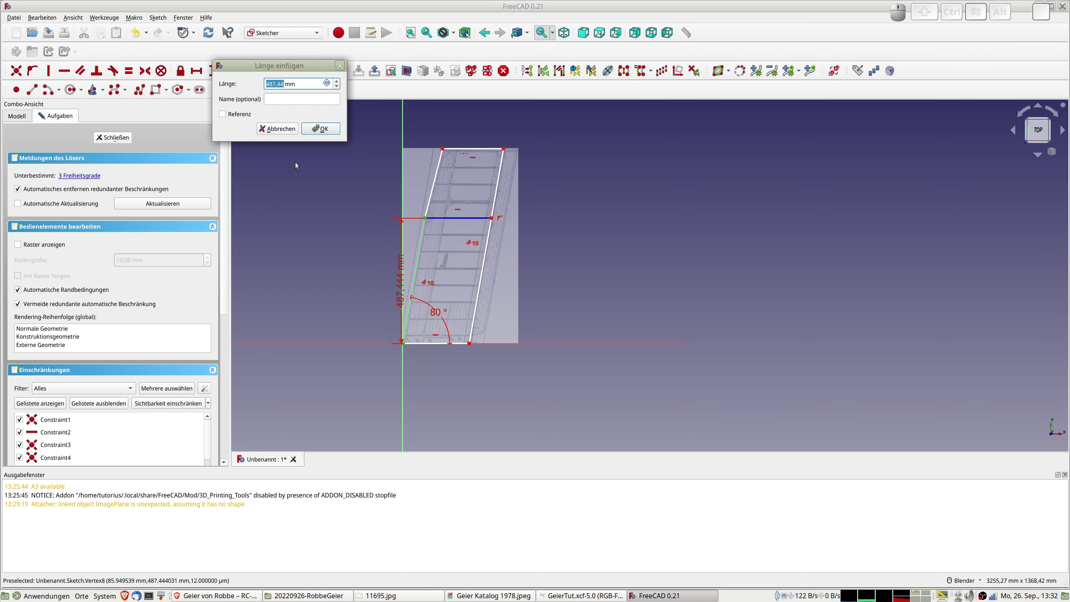
type("487")
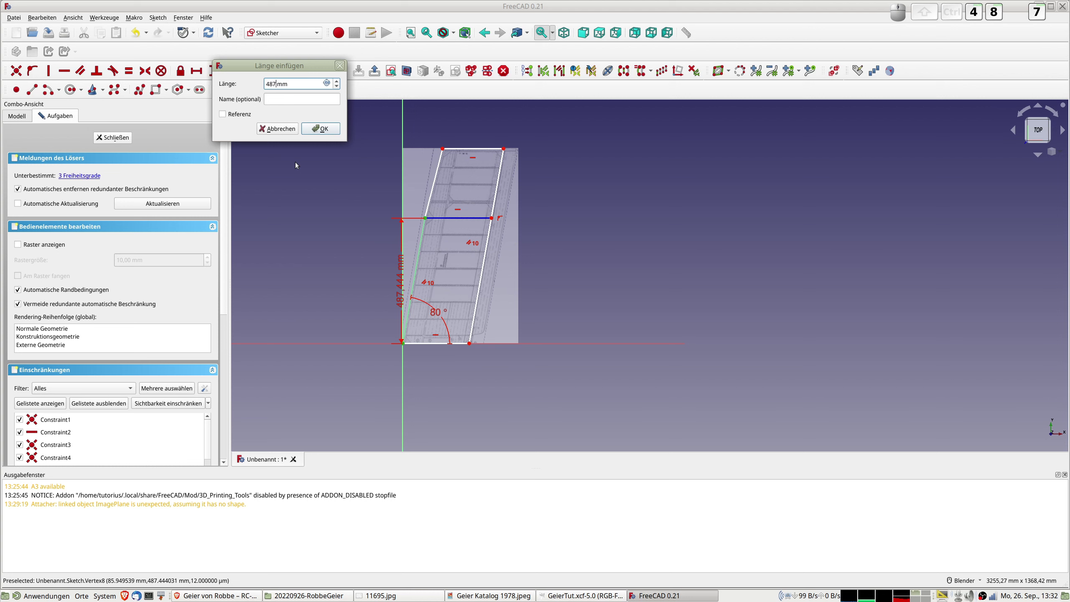
key("Return")
left_click_drag(403, 284, 372, 288)
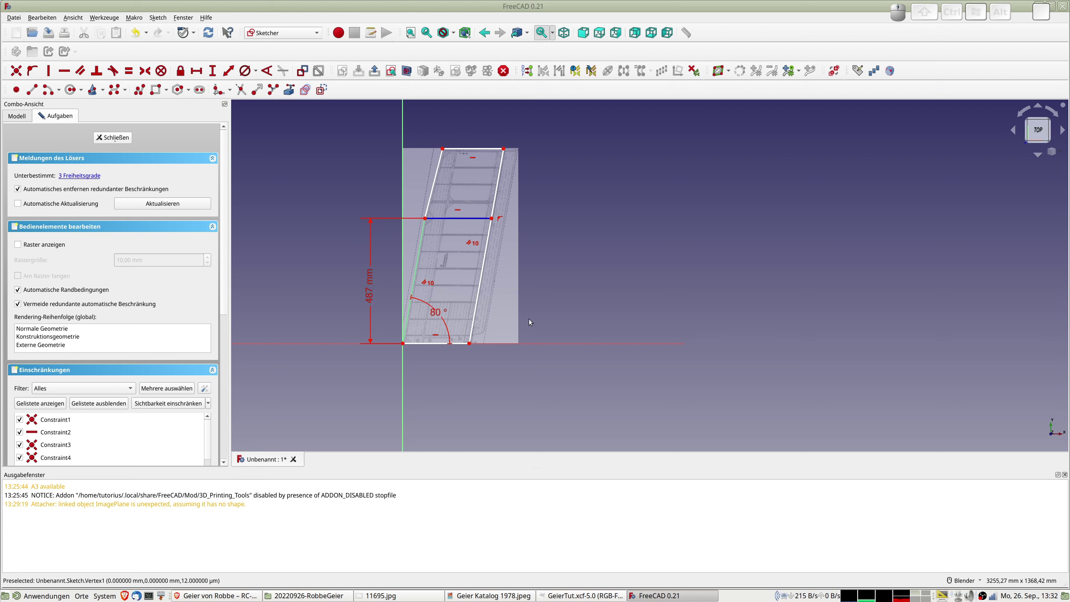
Constrain the horizontal length of the outline's bottom edge to 264 mm
left_click(455, 219)
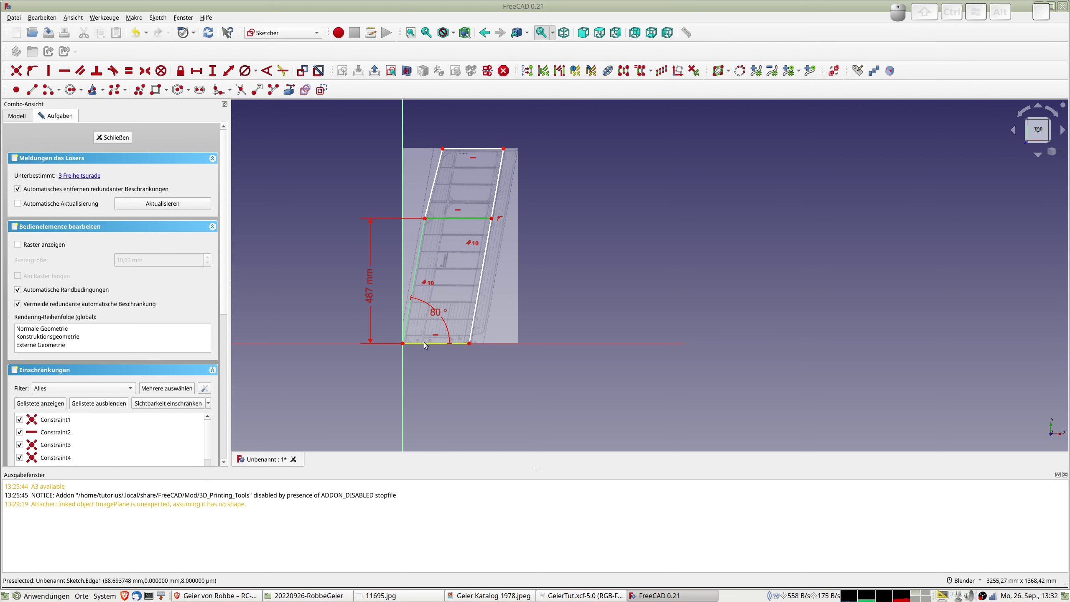
left_click(546, 238)
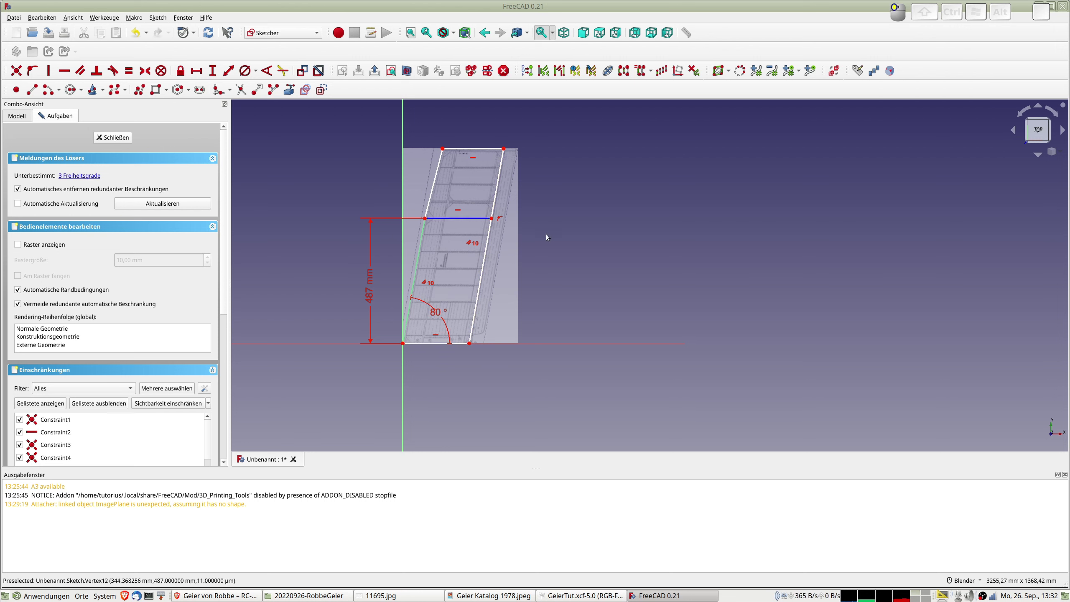
left_click_drag(493, 219, 493, 222)
scroll(474, 351, "up", 5)
left_click_drag(459, 330, 461, 330)
left_click(425, 327)
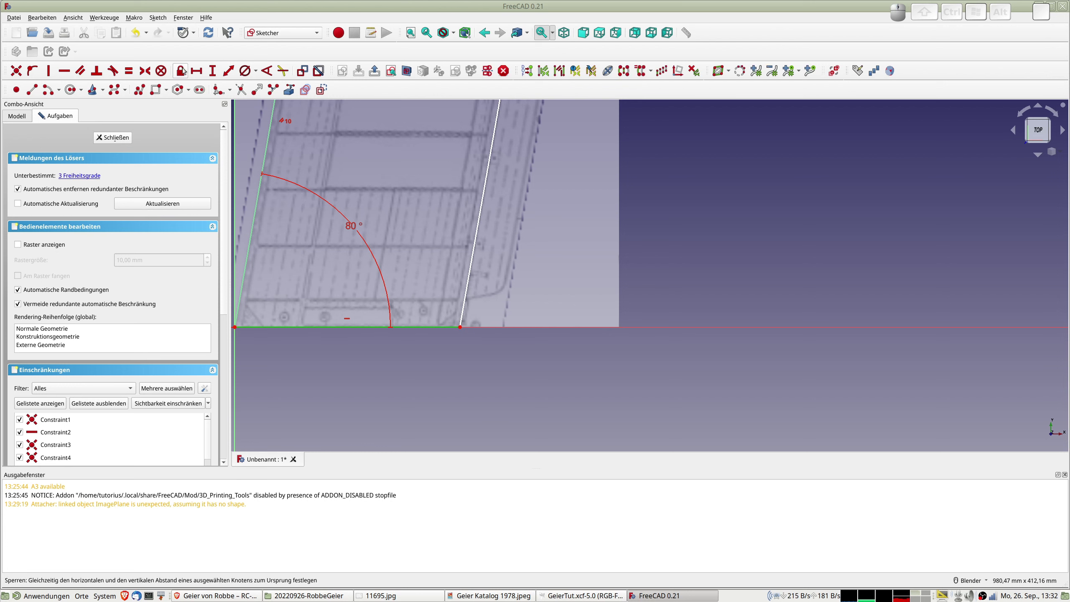
left_click(229, 76)
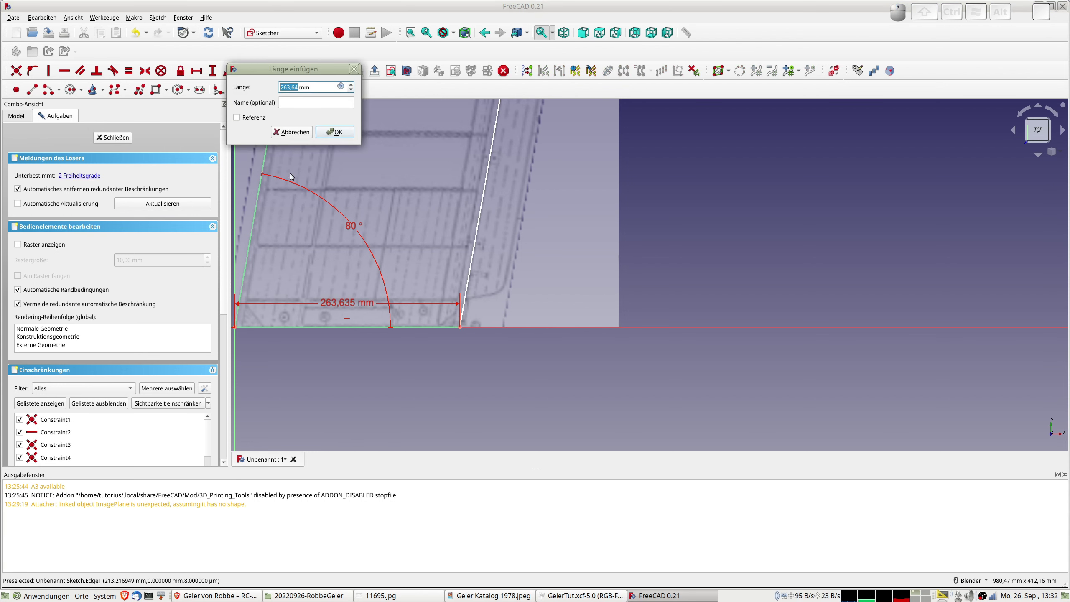
type("264")
key("Return")
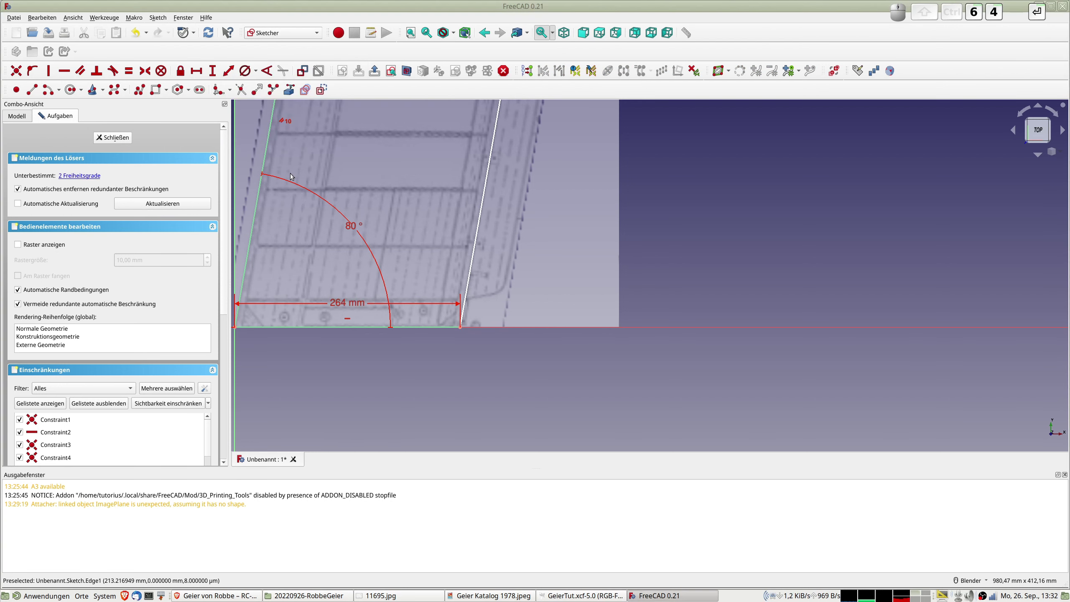
Constrain the angle between the outline's upper and lower left edges at the kink to 176°
scroll(420, 175, "down", 6)
middle_click_drag(458, 122, 504, 295, "shift")
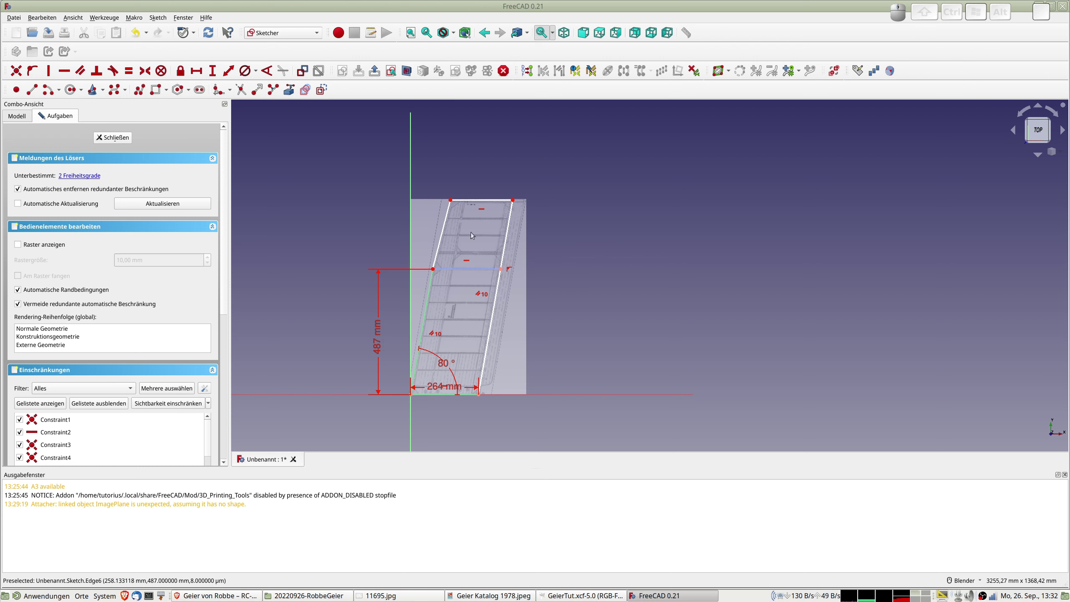
scroll(458, 216, "up", 3)
left_click(426, 280)
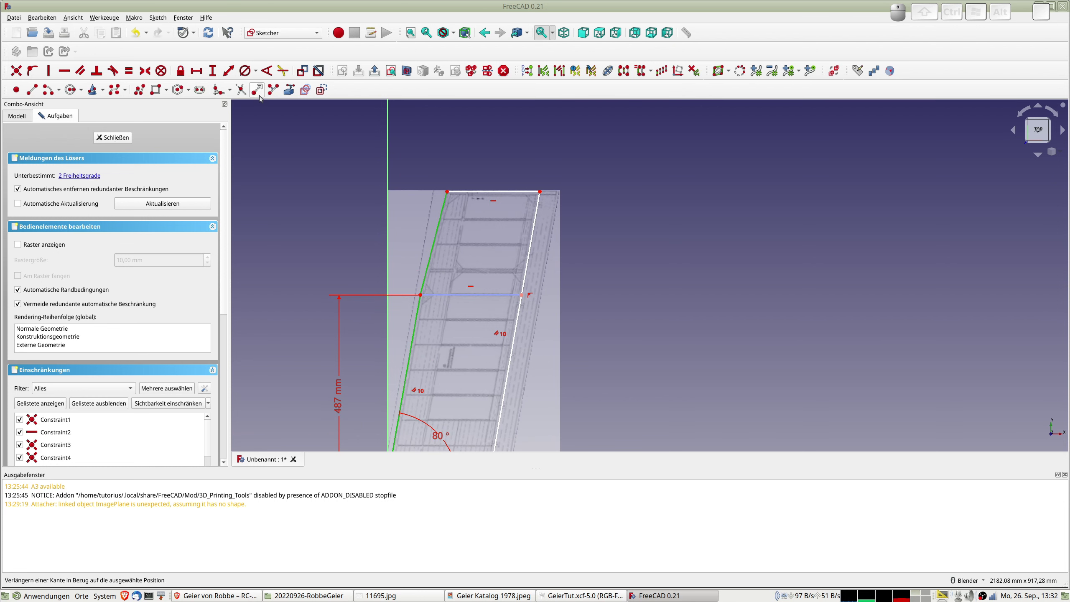
left_click(266, 71)
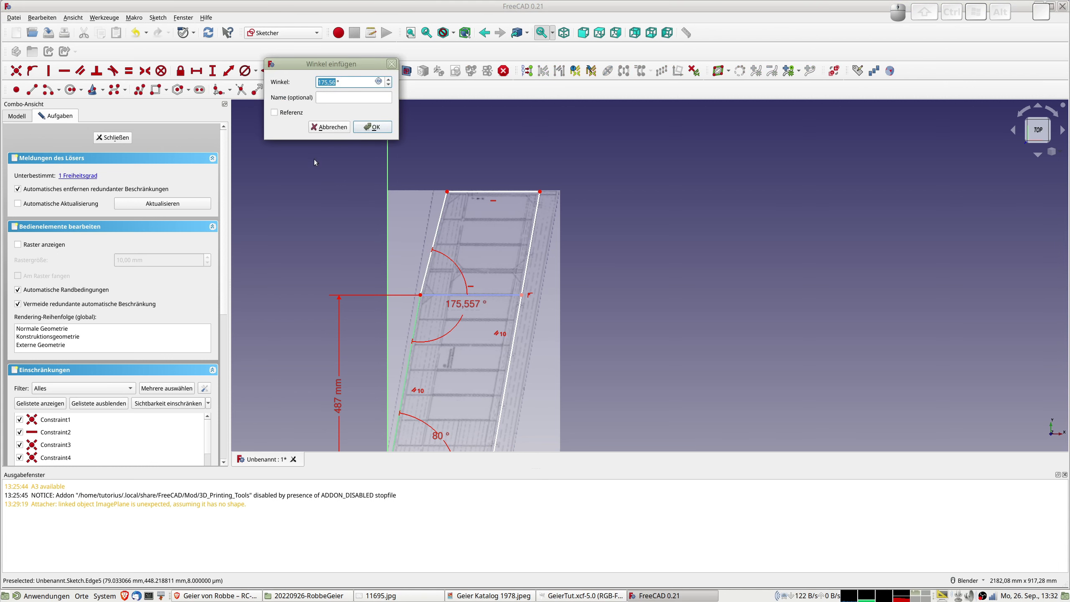
type("176")
key("Return")
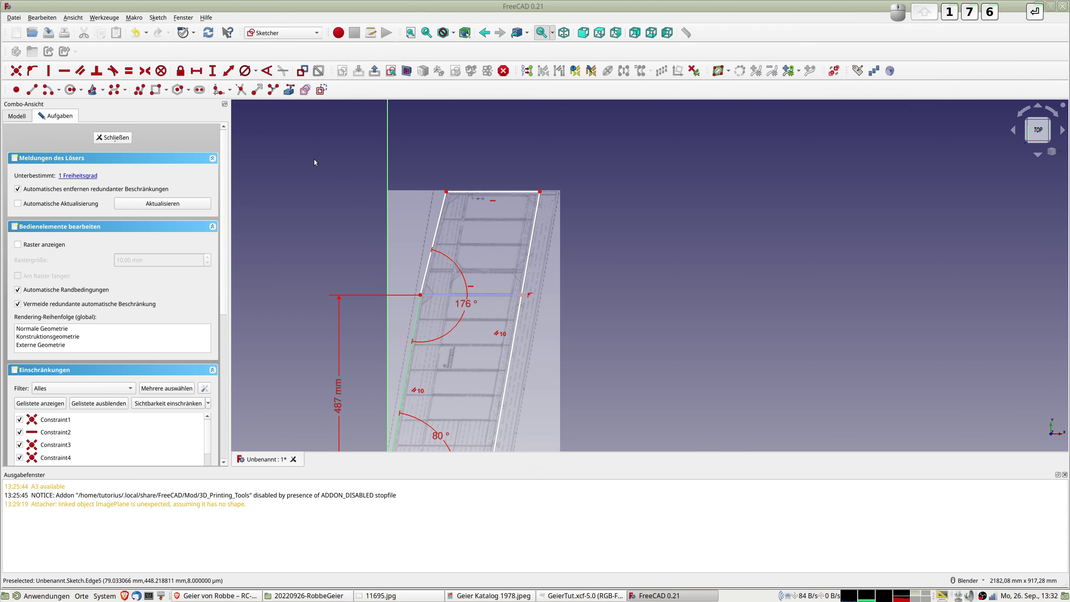
Check the upper left edge against the plan and set the angle at the kink to 175°
scroll(455, 197, "up", 5)
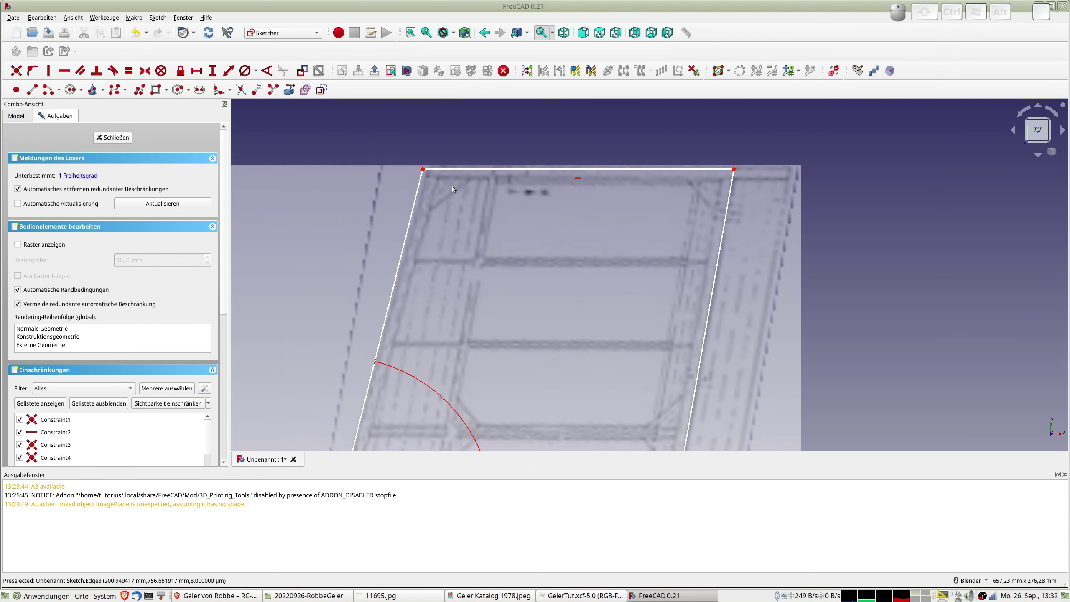
scroll(451, 186, "down", 5)
double_click(467, 320)
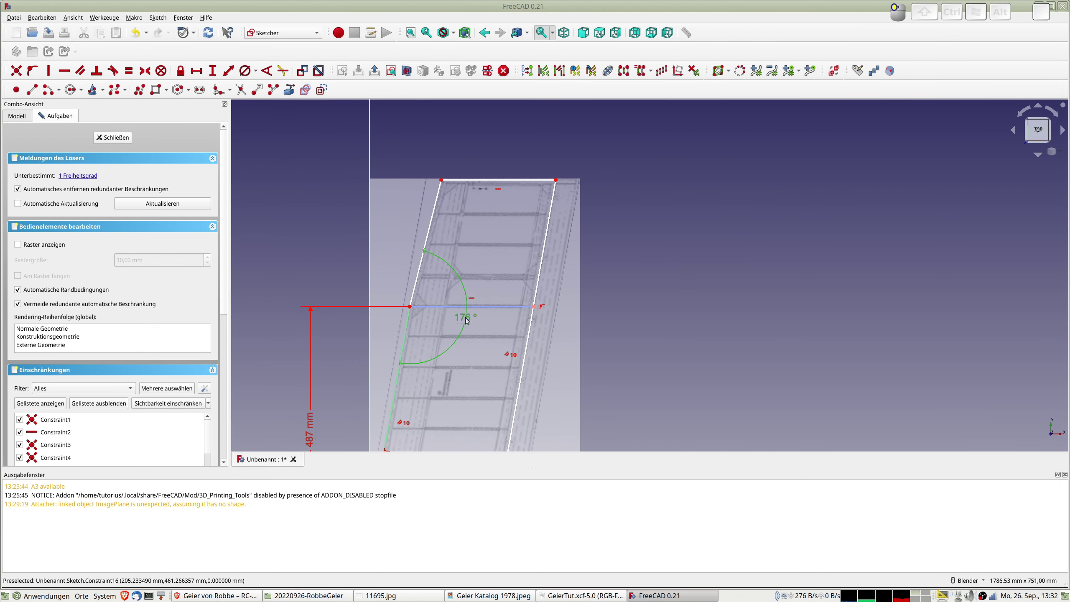
type("175")
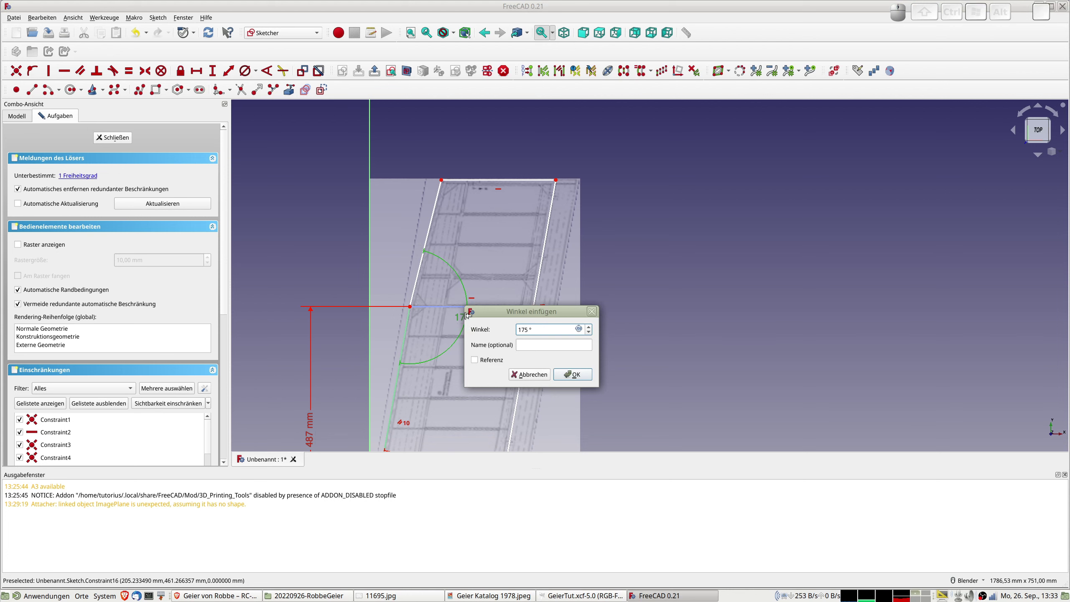
key("Return")
scroll(439, 181, "up", 5)
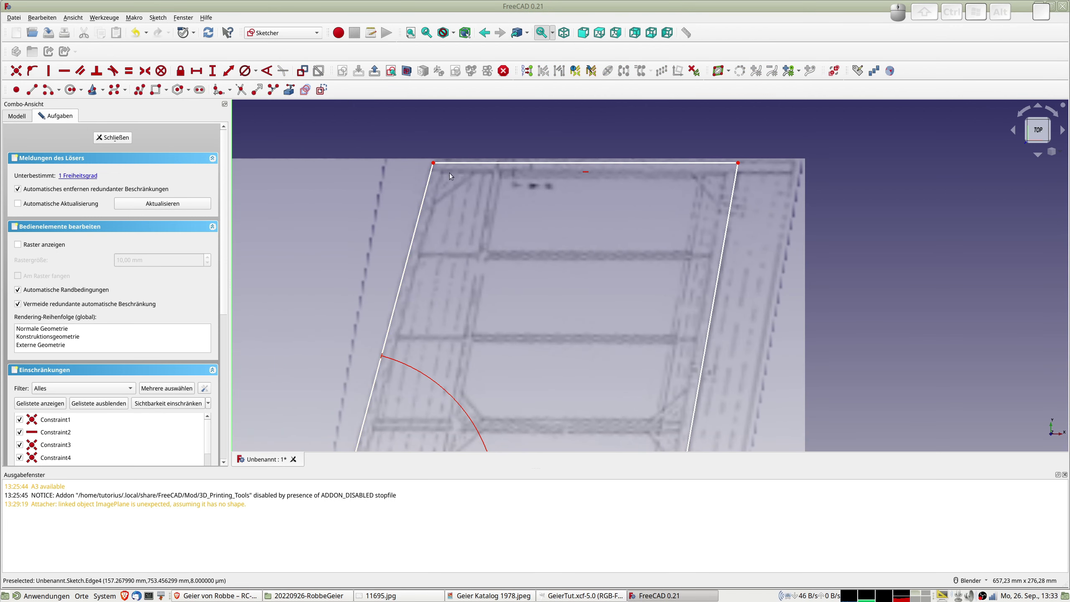
scroll(456, 182, "down", 4)
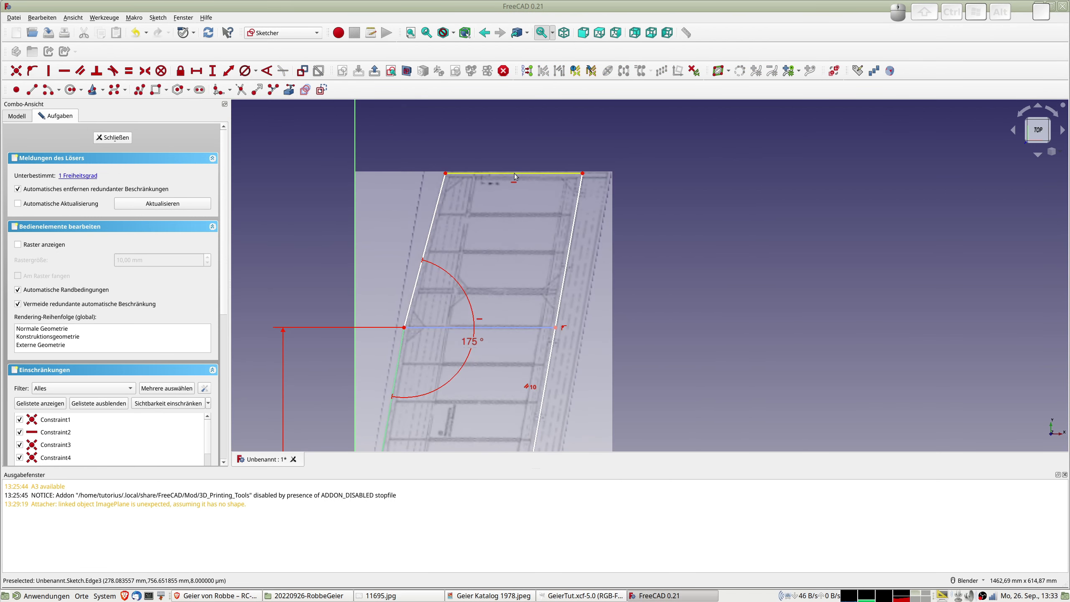
Move the top edge onto the plan's upper border, constrain its height above the horizontal axis to 760 mm, and place the dimension outside the outline
left_click_drag(524, 173, 523, 171)
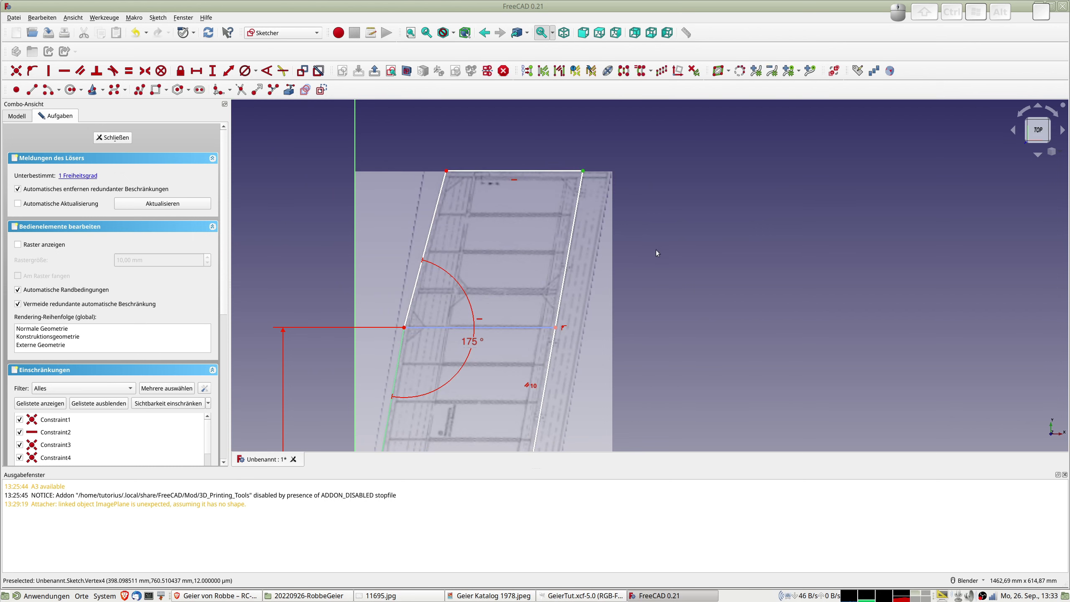
scroll(657, 251, "down", 5)
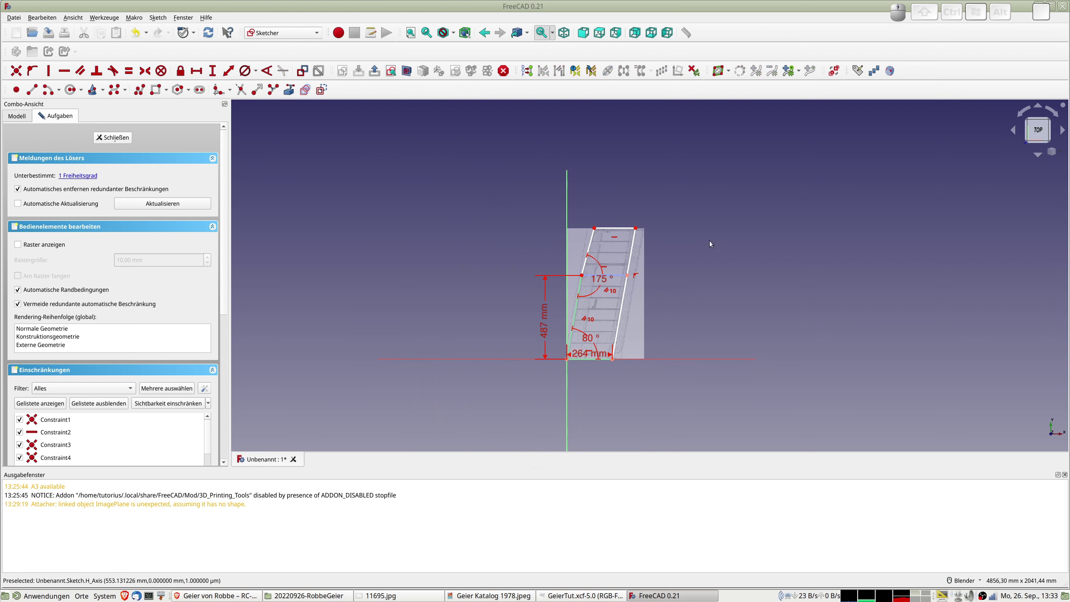
left_click(637, 229)
left_click(684, 359)
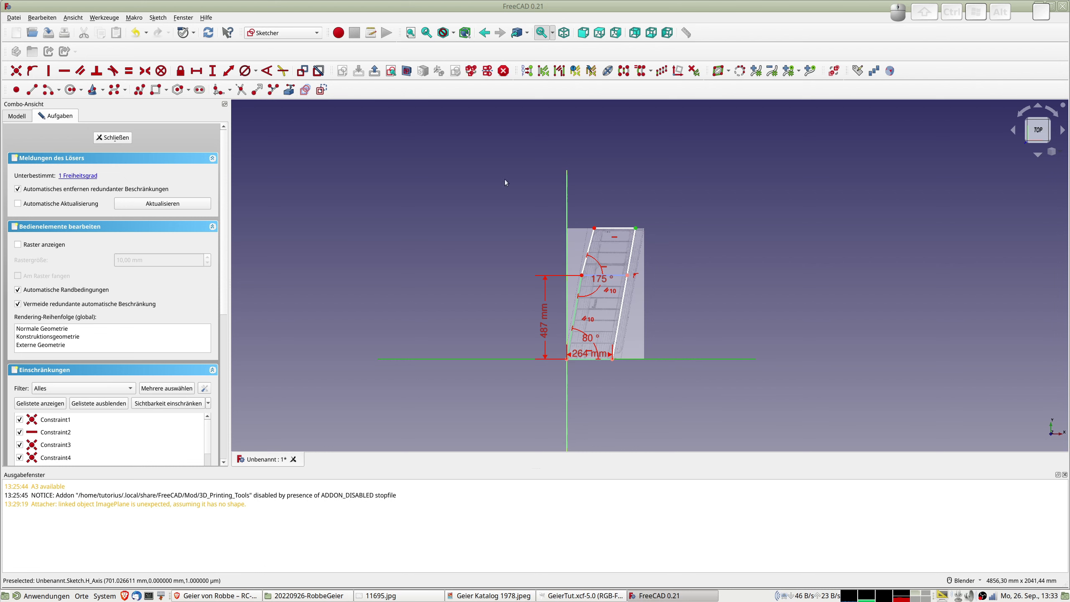
left_click(213, 71)
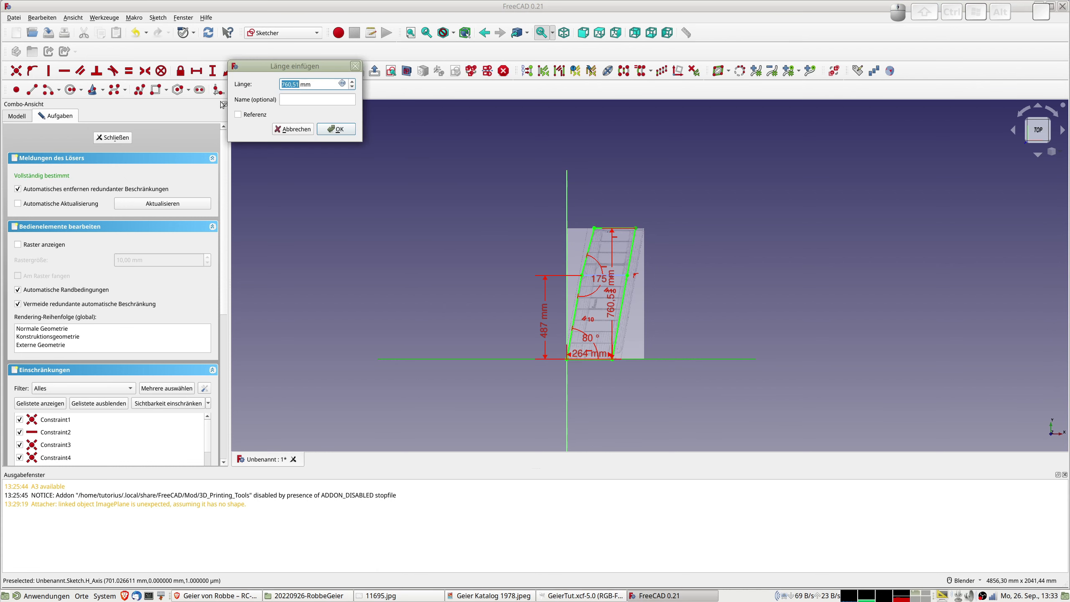
type("760")
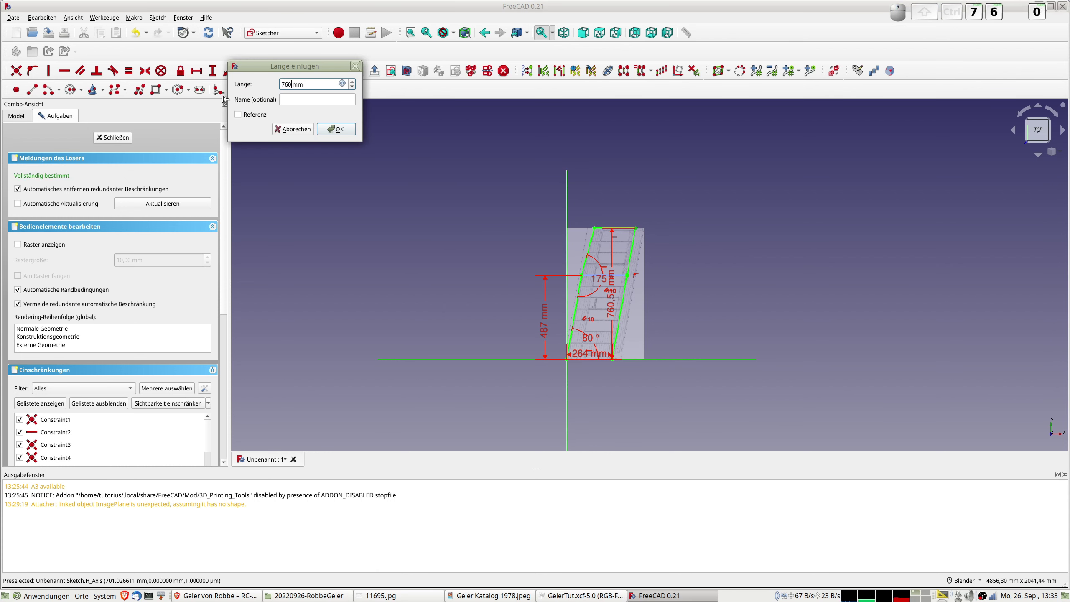
key("Return")
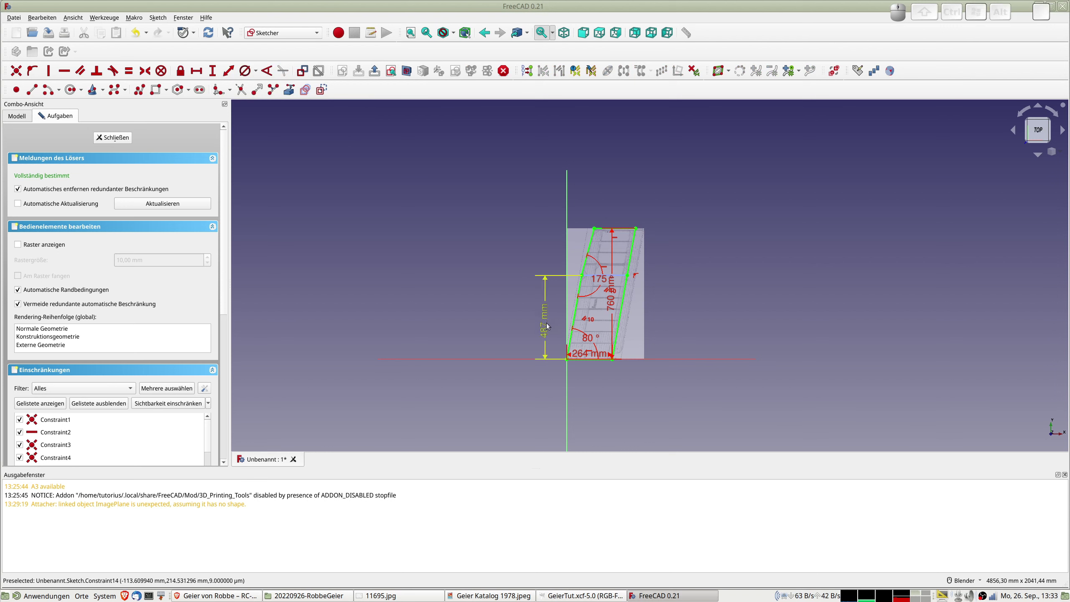
left_click_drag(613, 308, 713, 312)
Convert the outline's long right edge to construction geometry
scroll(640, 240, "up", 3)
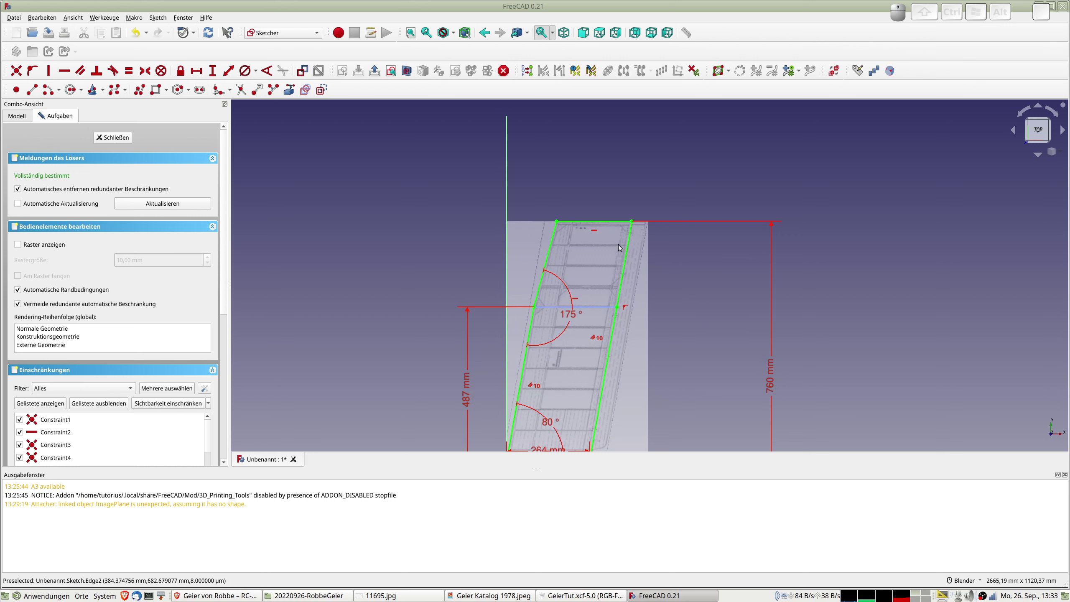
scroll(613, 244, "down", 2)
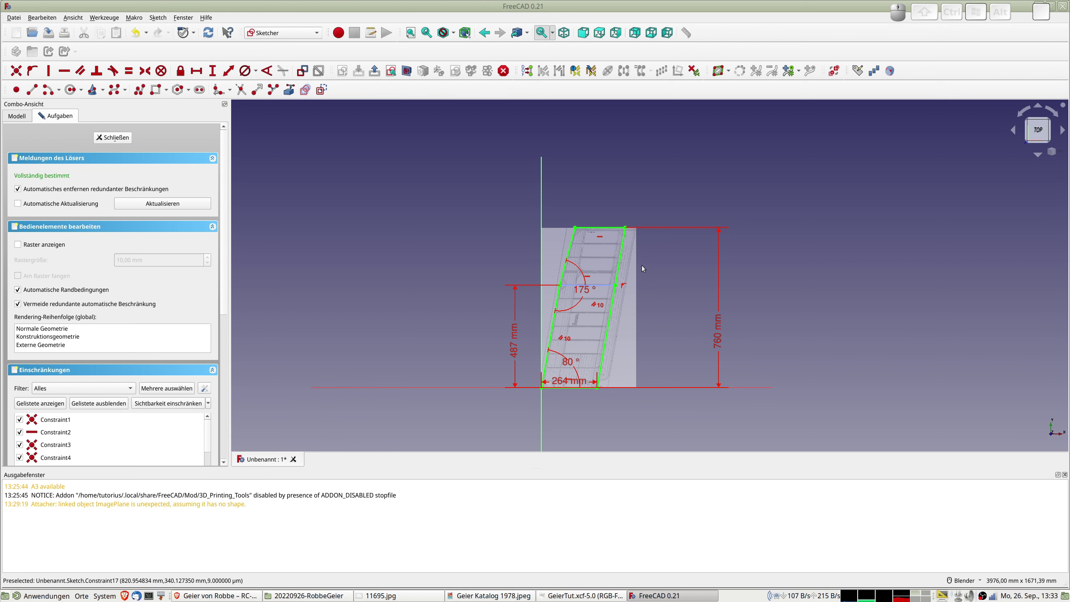
scroll(643, 265, "up", 4)
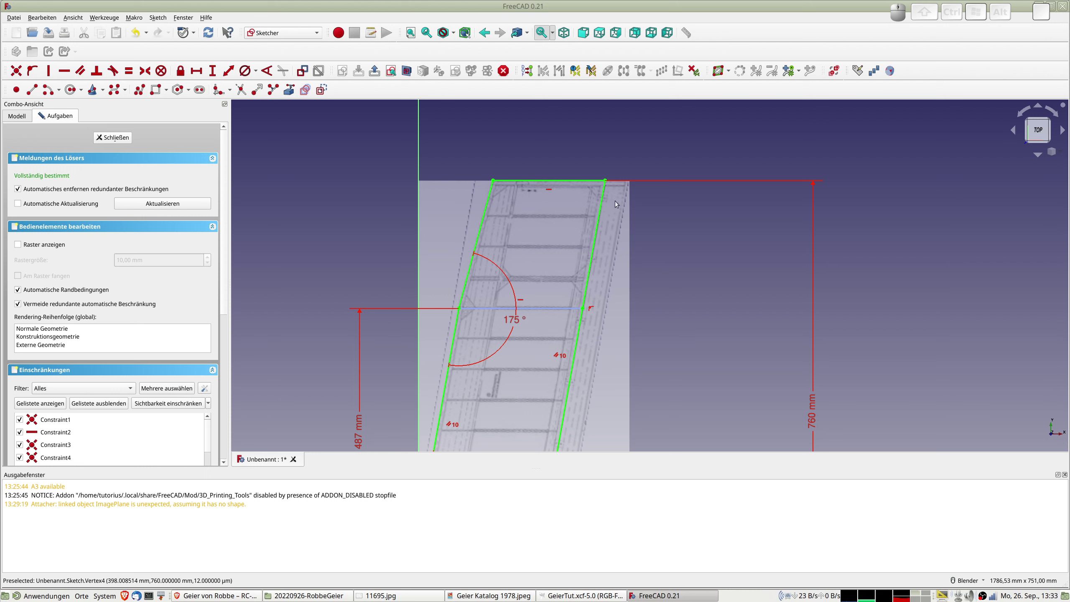
scroll(645, 259, "down", 5)
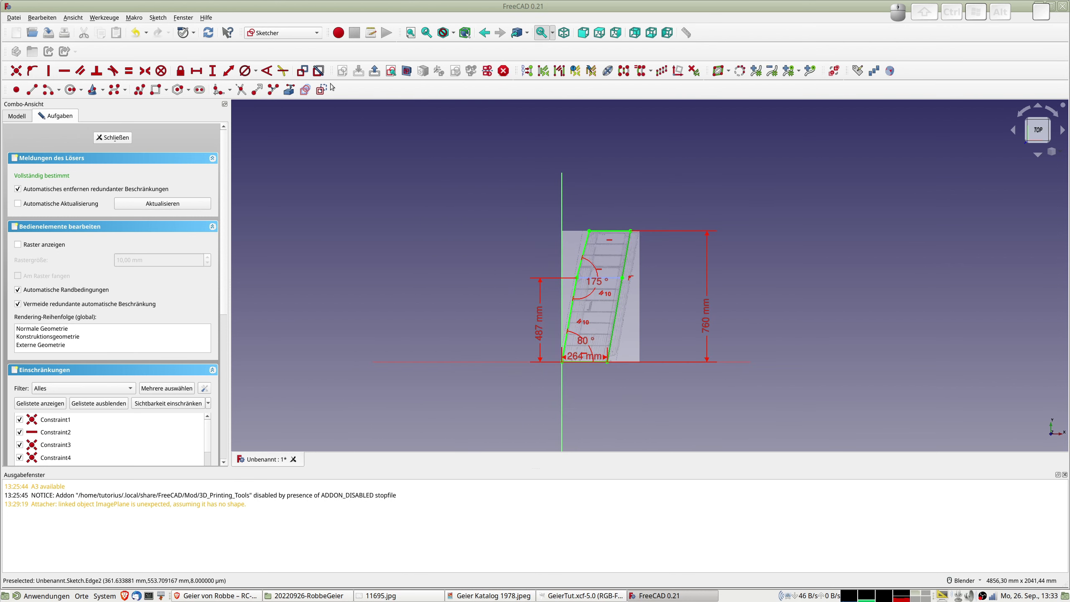
scroll(636, 202, "up", 2)
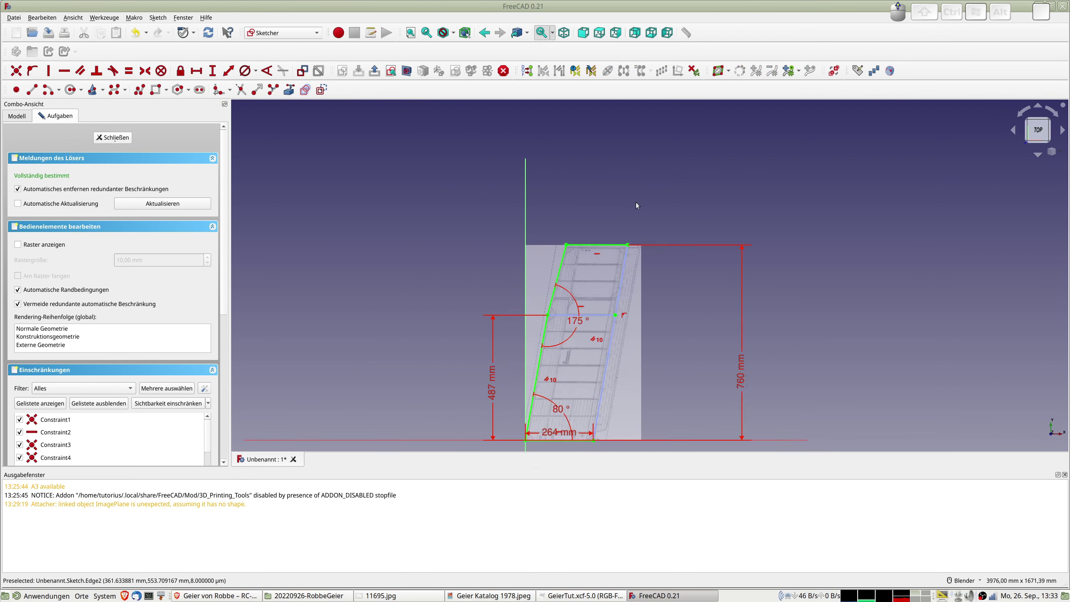
Draw a polyline from the upper right corner, about 51 mm outward, down the plan's dashed edge to the horizontal axis, and back to the lower right corner
scroll(635, 203, "up", 4)
left_click(93, 90)
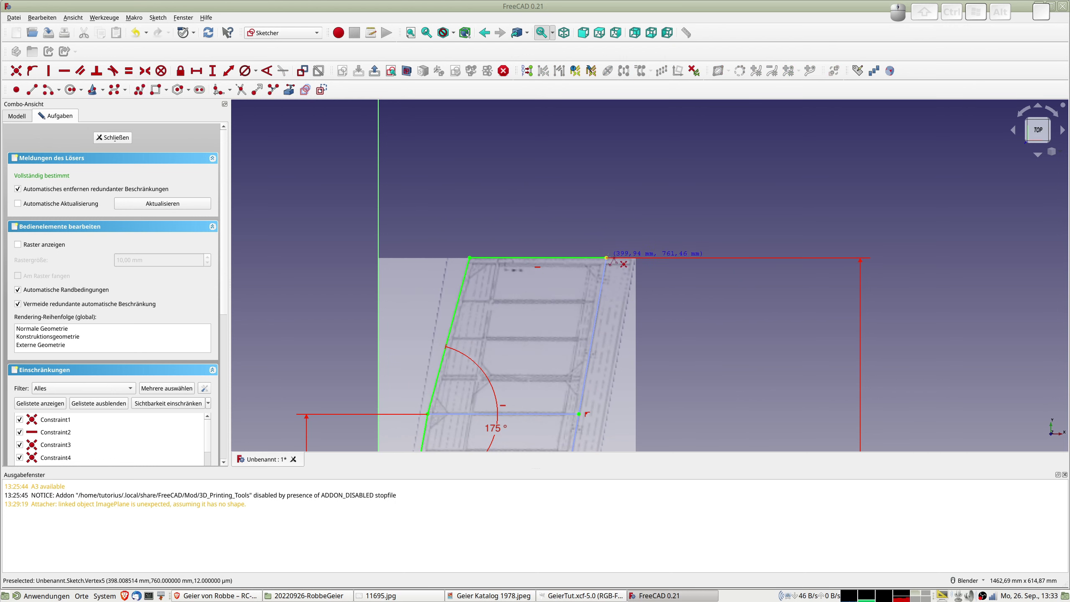
left_click(607, 258)
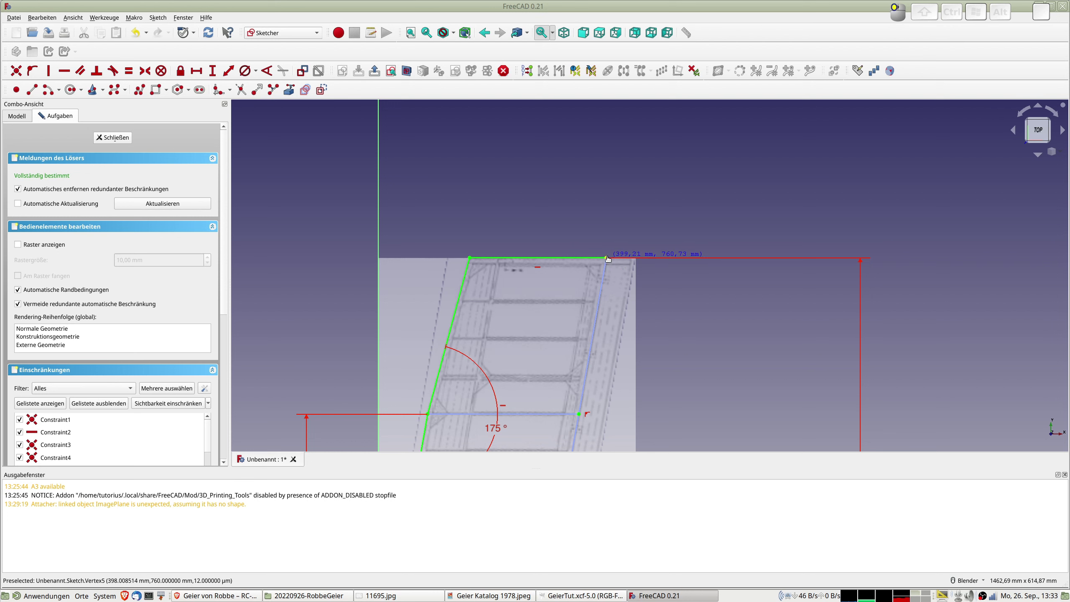
left_click(636, 258)
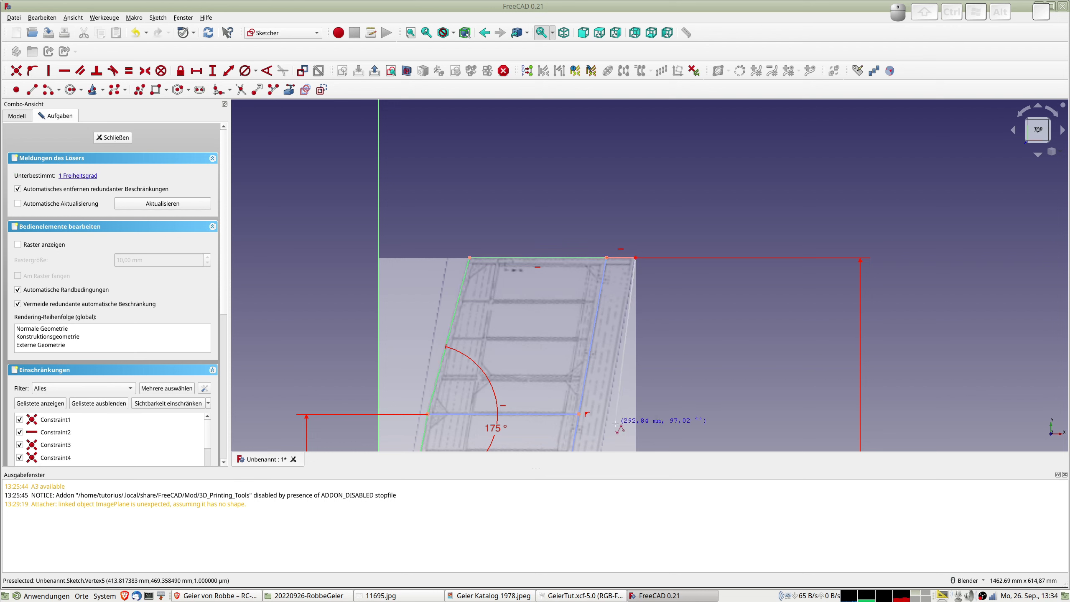
mouse_move(614, 423)
middle_mouse_down("shift")
mouse_move(594, 142)
mouse_move(603, 99)
middle_mouse_up("shift")
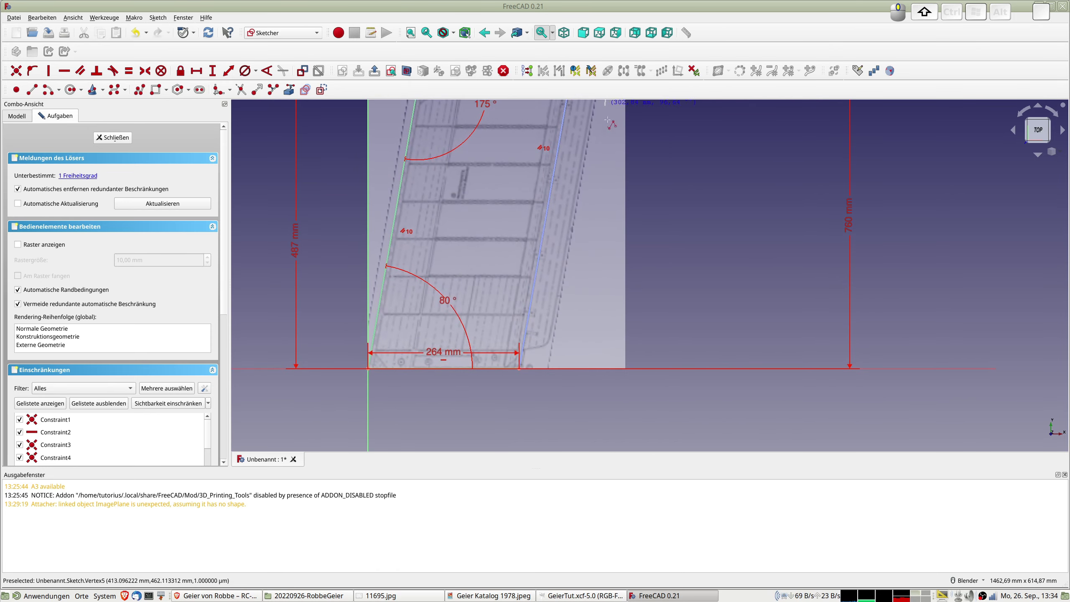
left_click(549, 368)
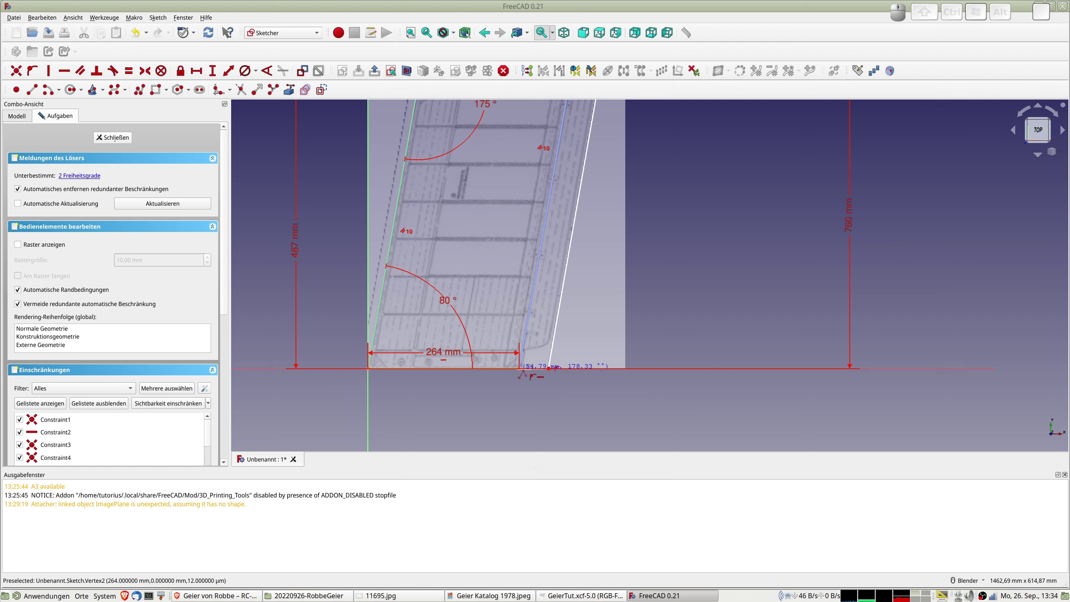
left_click(519, 368)
right_click(519, 369)
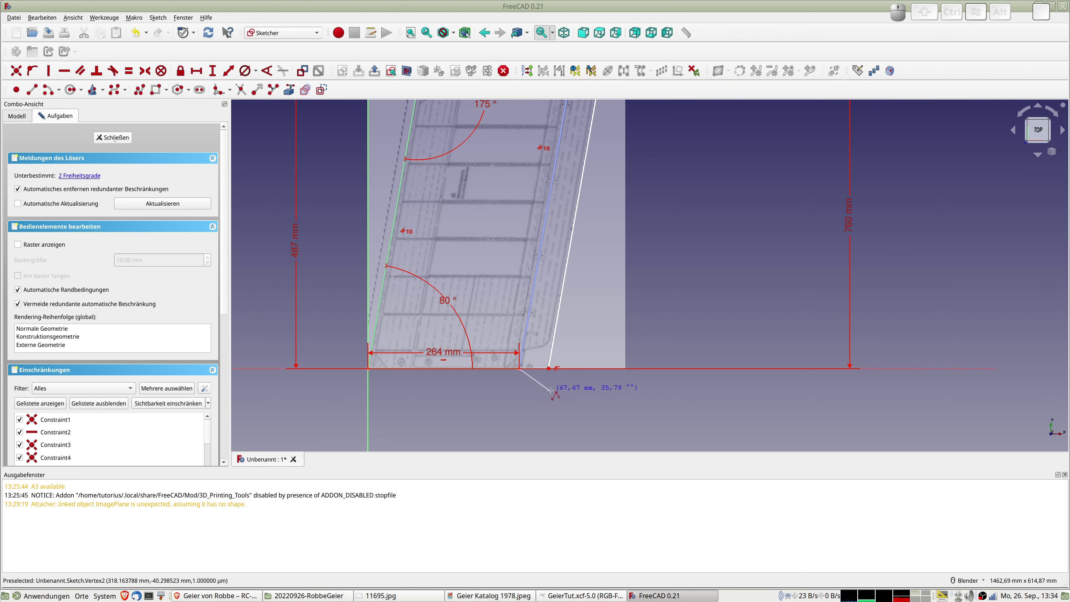
Constrain the short top edge of the trailing-edge strip to a horizontal length of 50 mm
scroll(573, 380, "down", 4)
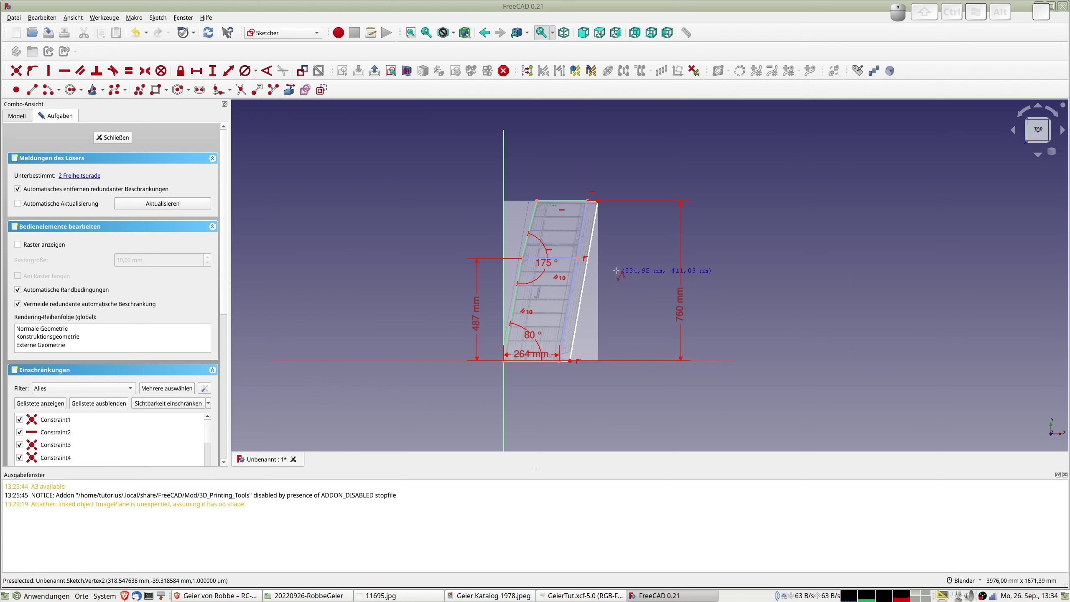
scroll(596, 212, "up", 4)
scroll(588, 196, "up", 3)
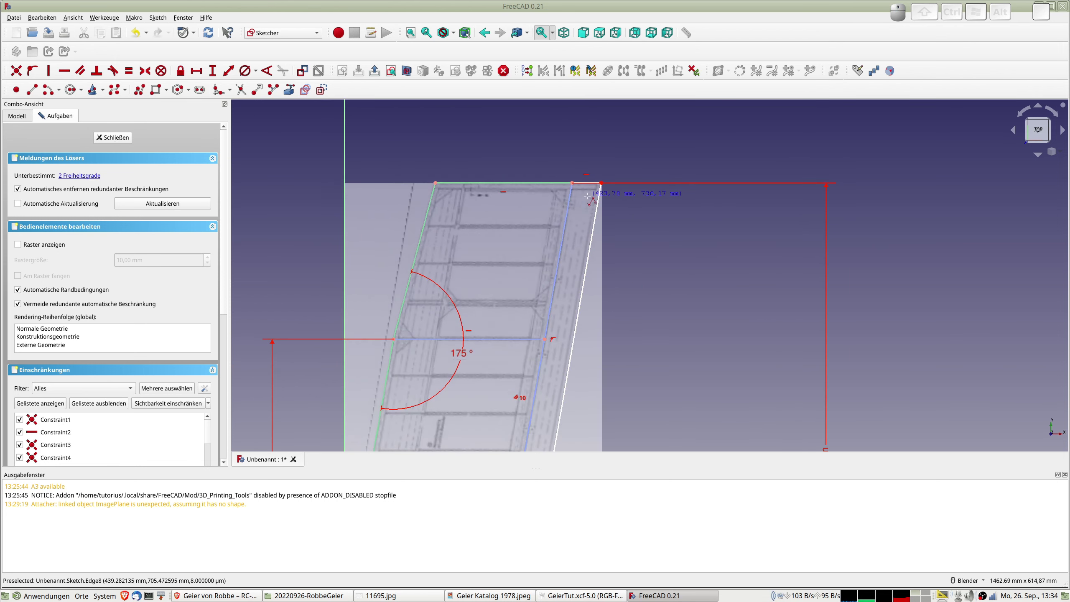
left_click(586, 171)
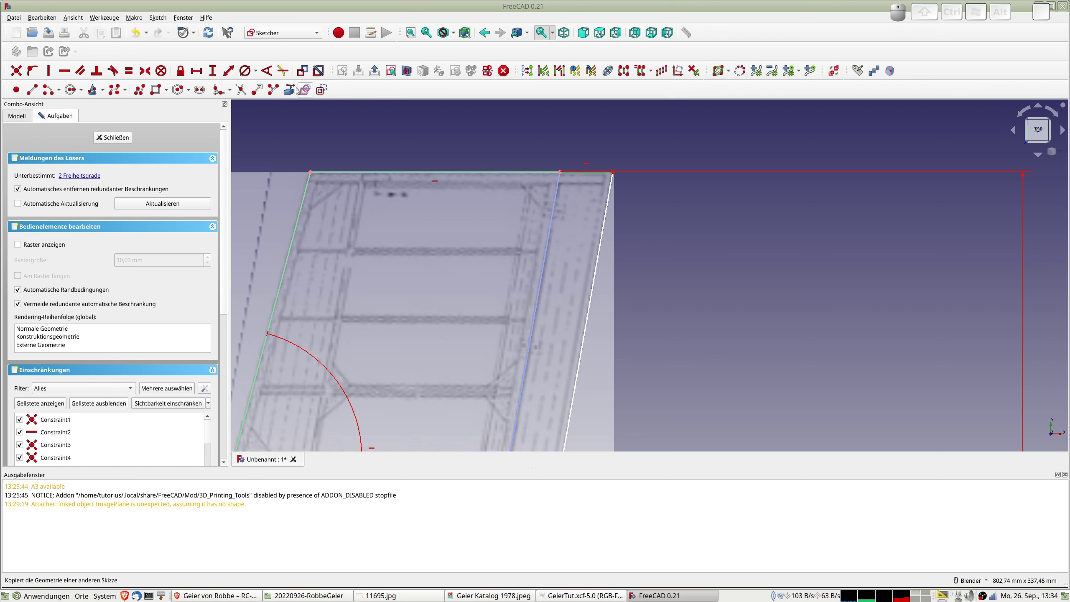
left_click(229, 71)
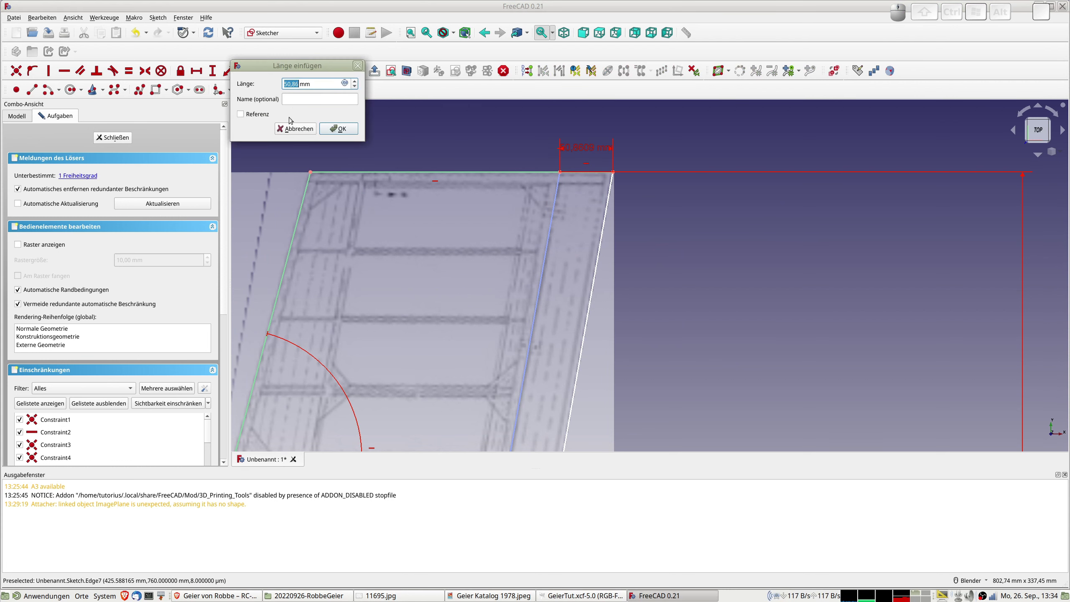
type("50")
left_click(339, 128)
Make the strip's long outer edge parallel to the construction line that marks the wing's former right edge
scroll(651, 365, "down", 2)
scroll(650, 365, "down", 3)
middle_click_drag(649, 370, 649, 146, "shift")
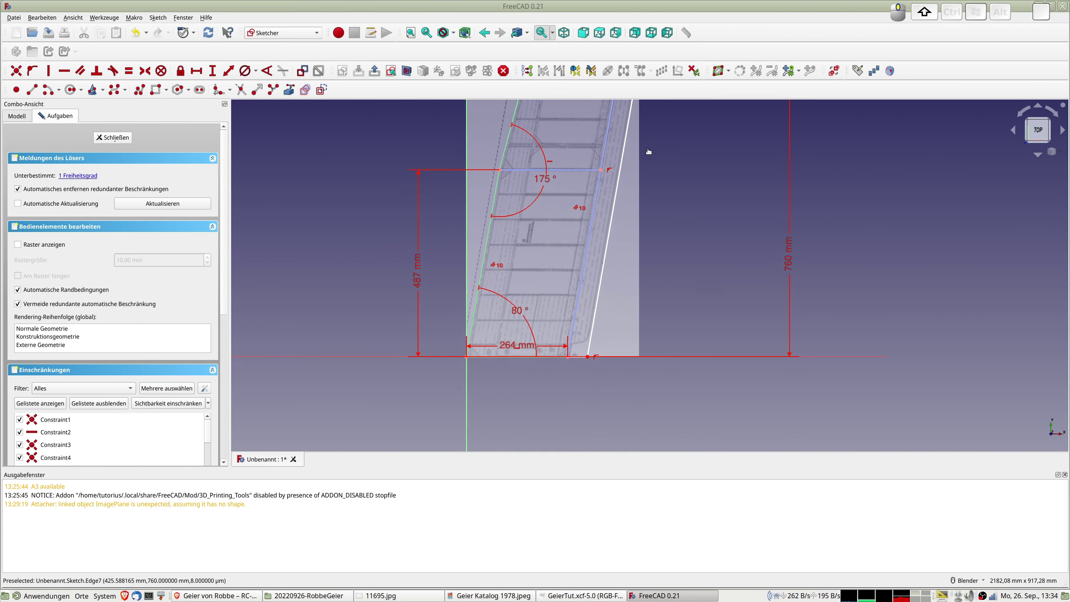
left_click(589, 350)
left_click(580, 330)
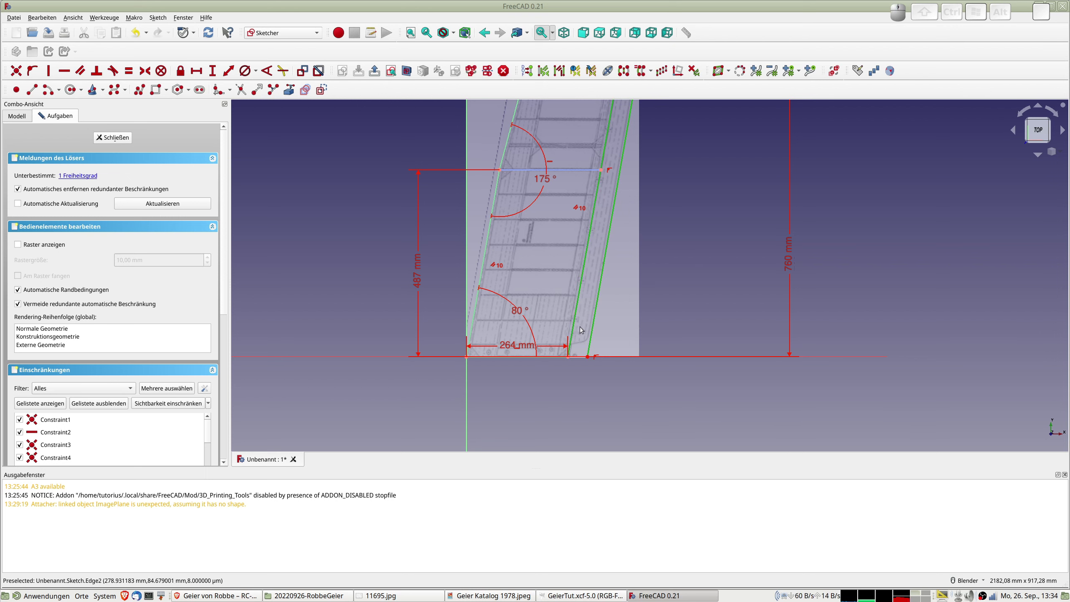
key("p")
Move the 487 mm dimension farther out and add a reference dimension from the vertical axis to the kink, placed outside the outline
scroll(607, 322, "down", 3)
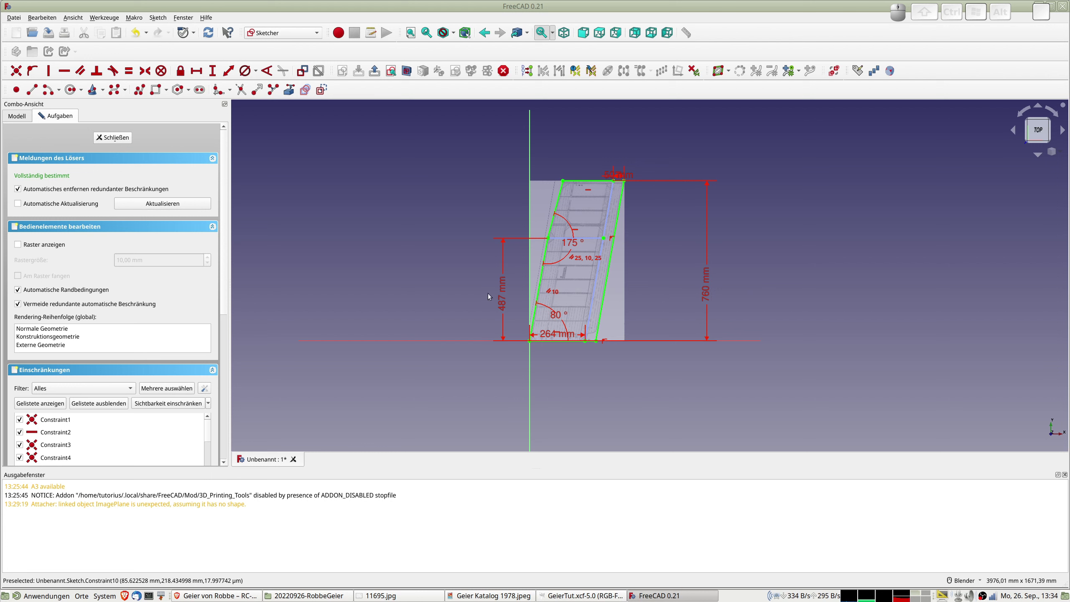
left_click(502, 308)
left_click_drag(503, 309, 457, 307)
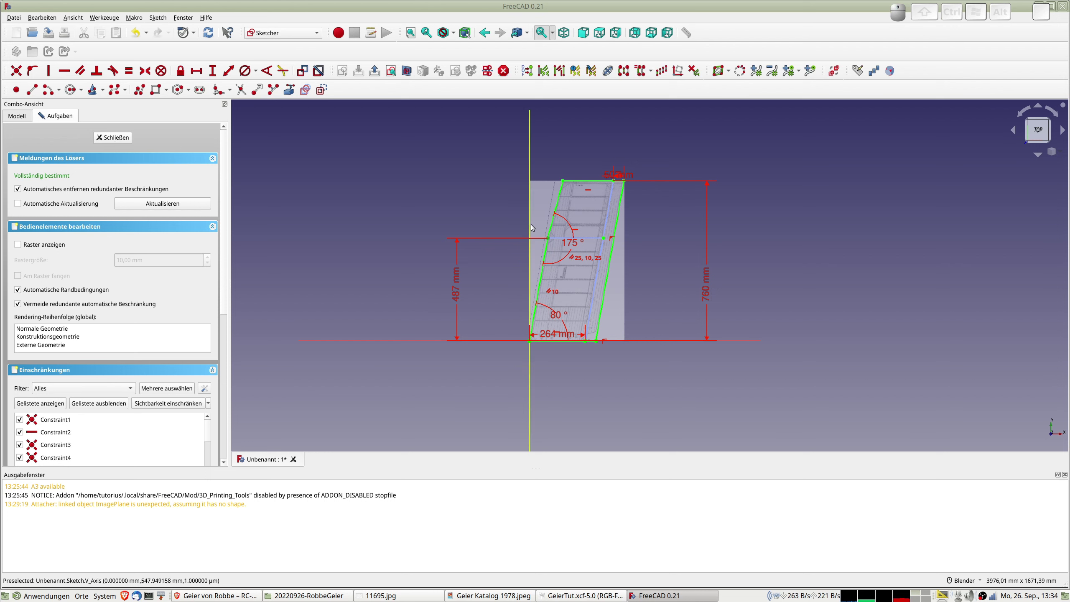
left_click(229, 70)
left_click(234, 111)
left_click(332, 126)
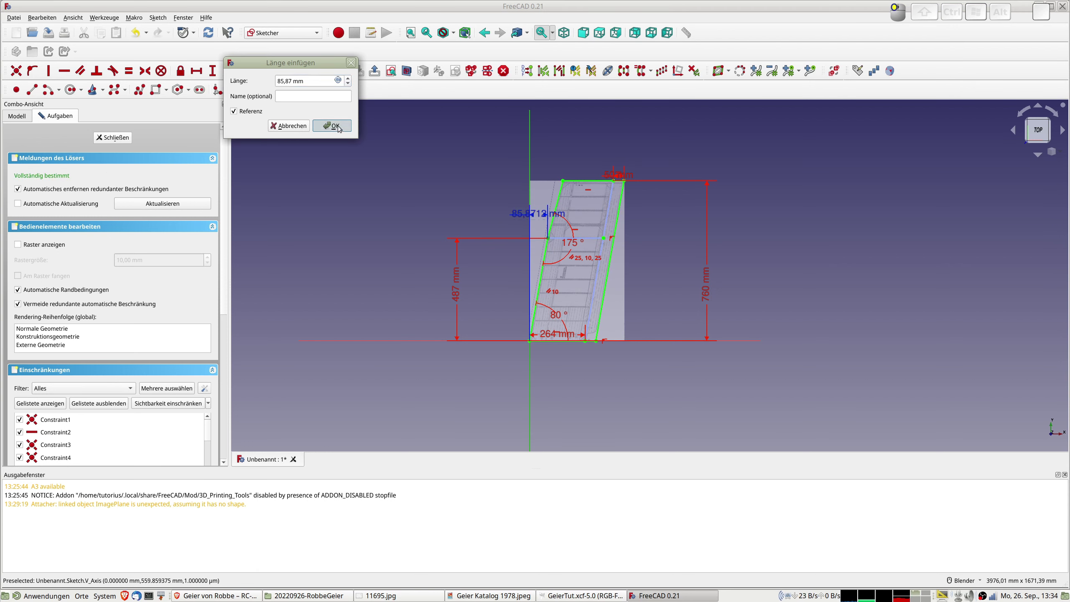
left_click_drag(539, 218, 400, 192)
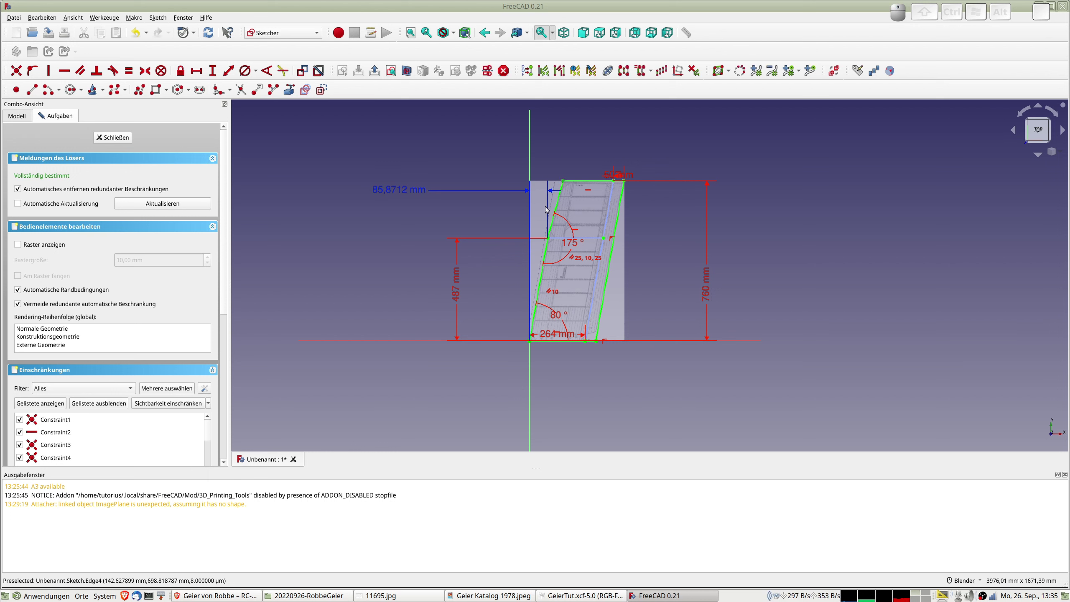
Add a horizontal reference dimension from the vertical axis to the outline's upper left corner and place it outside the outline
left_click(529, 165)
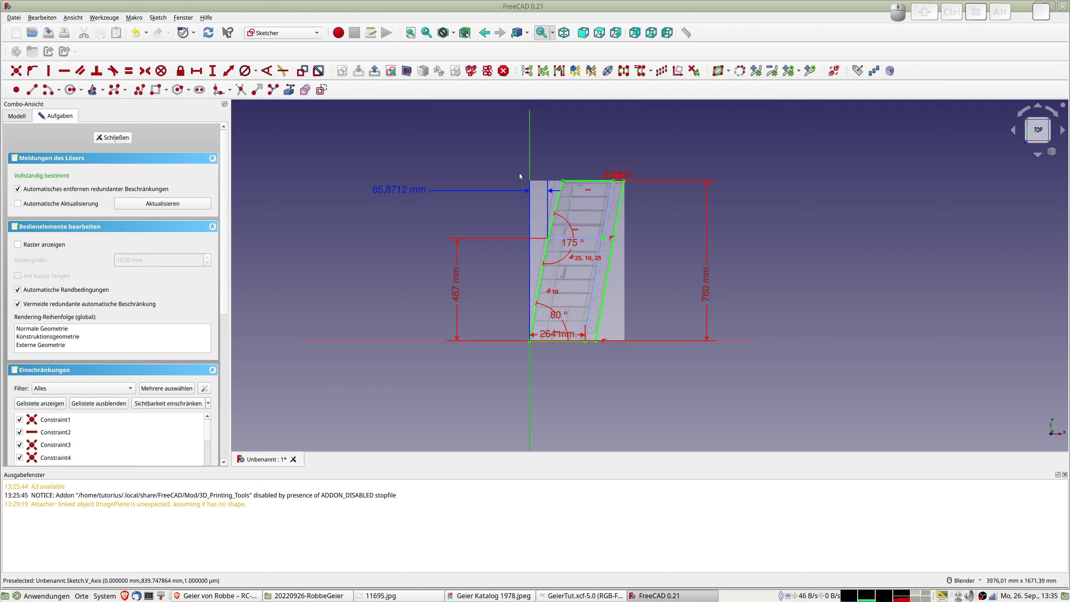
left_click(224, 75)
left_click(244, 114)
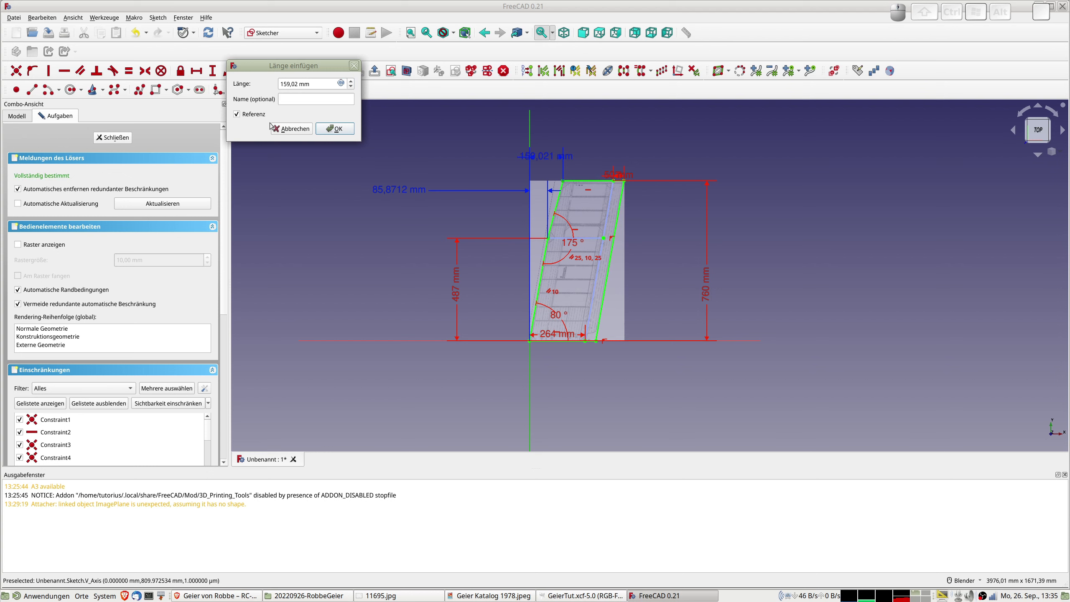
left_click(348, 134)
left_click_drag(552, 162, 421, 149)
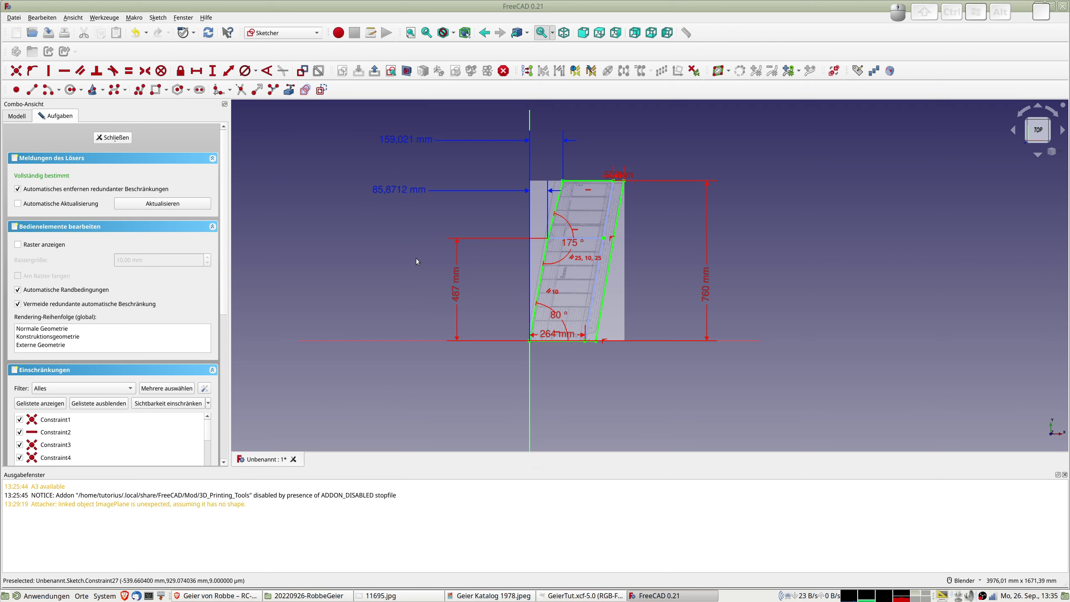
Finish editing the wing sketch and hide the ImagePlane plan
left_click(112, 137)
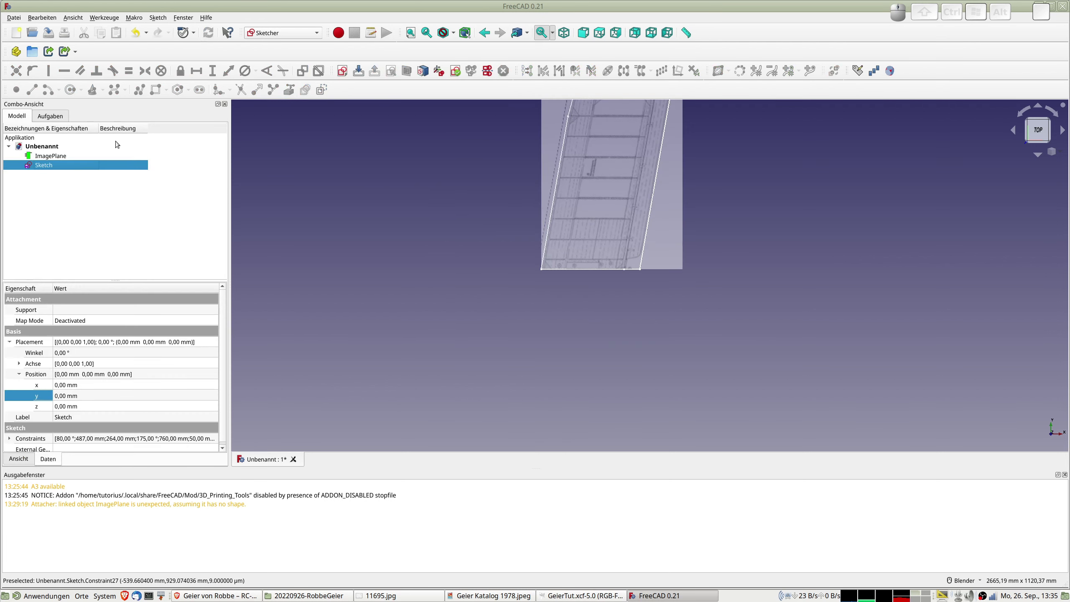
left_click(51, 155)
key("space")
scroll(473, 270, "down", 2)
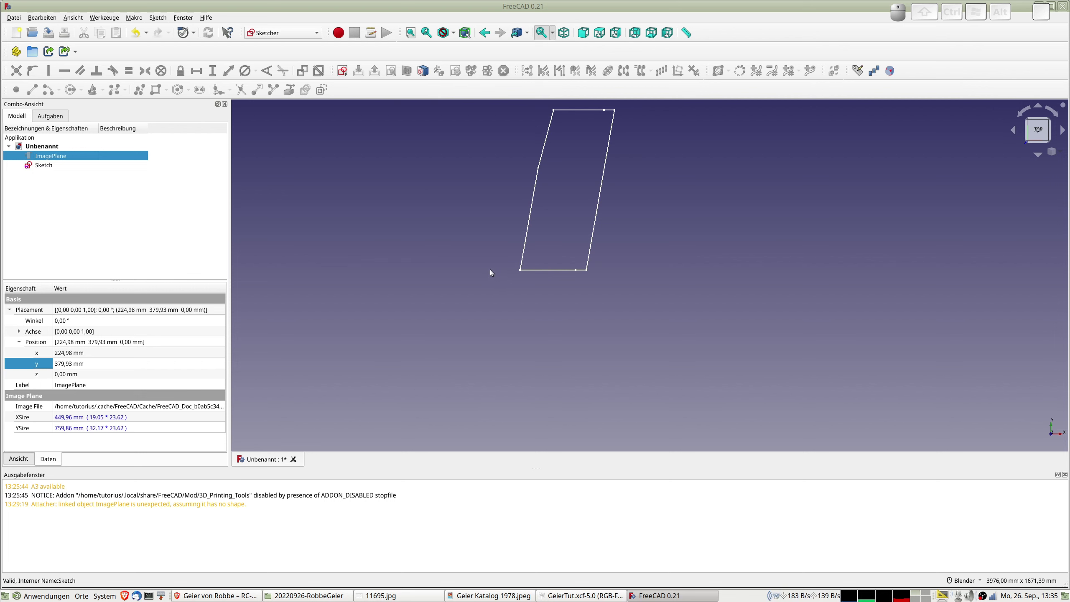
Switch to the Draft workbench and import the airfoil file emx07.dat from the FREECAD/20220926-RobbeGeier folder as common airfoil data
left_click(282, 33)
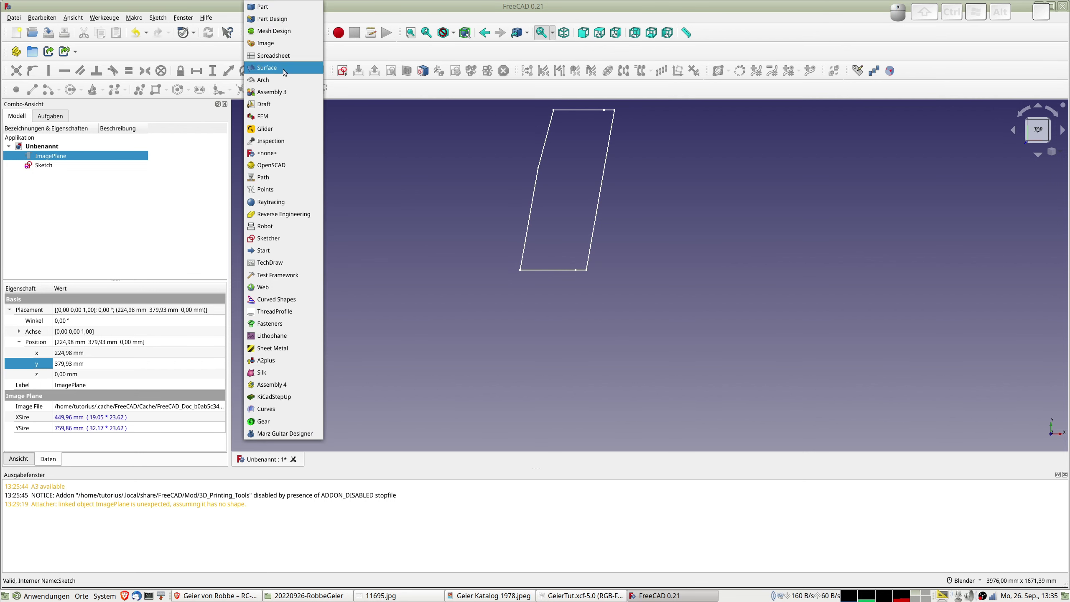
left_click(270, 104)
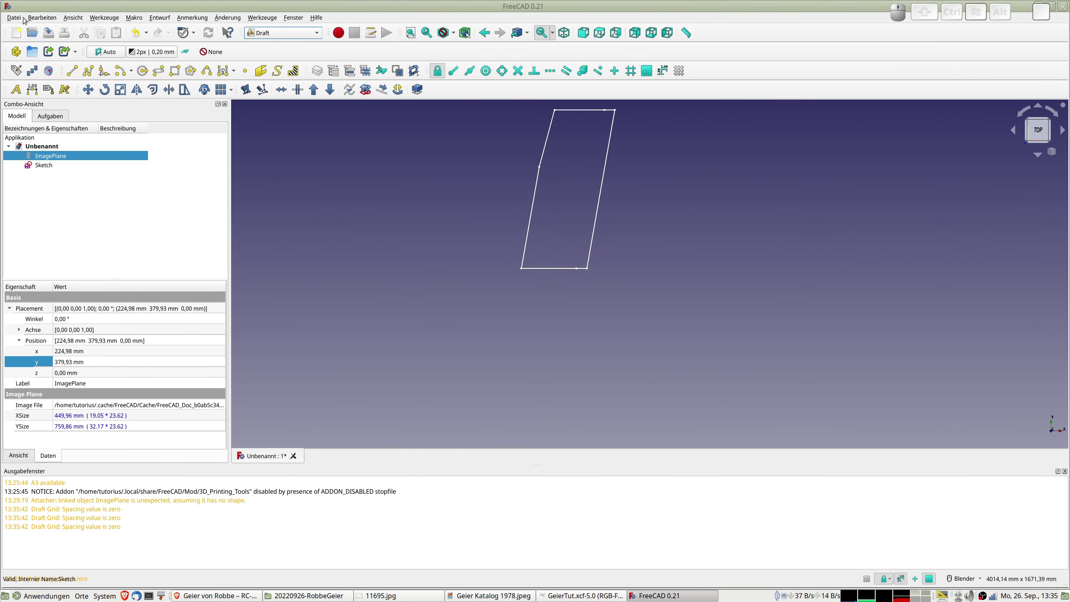
left_click(16, 17)
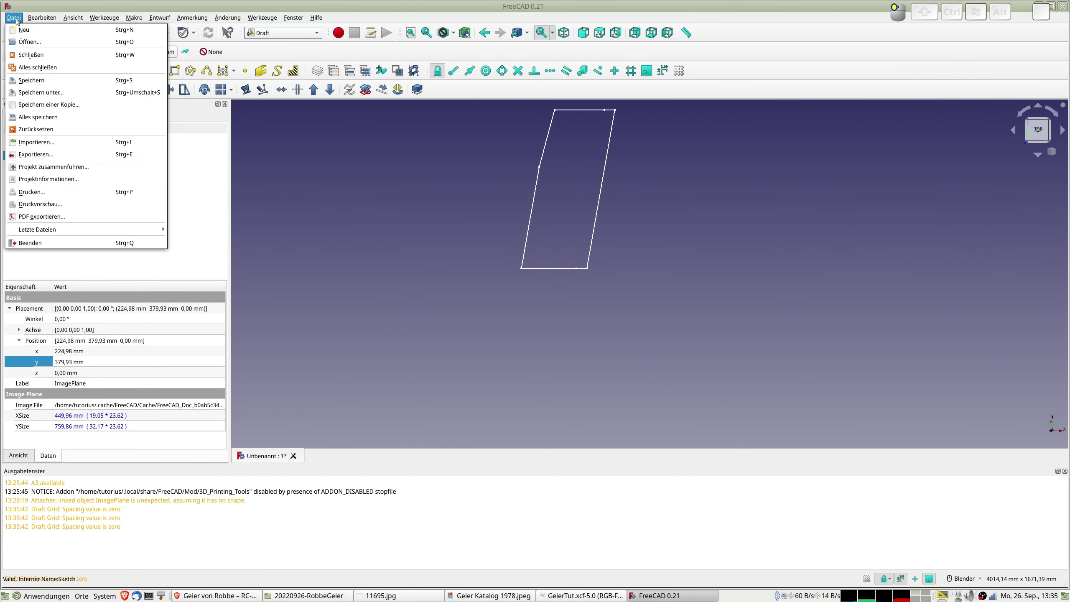
left_click(46, 142)
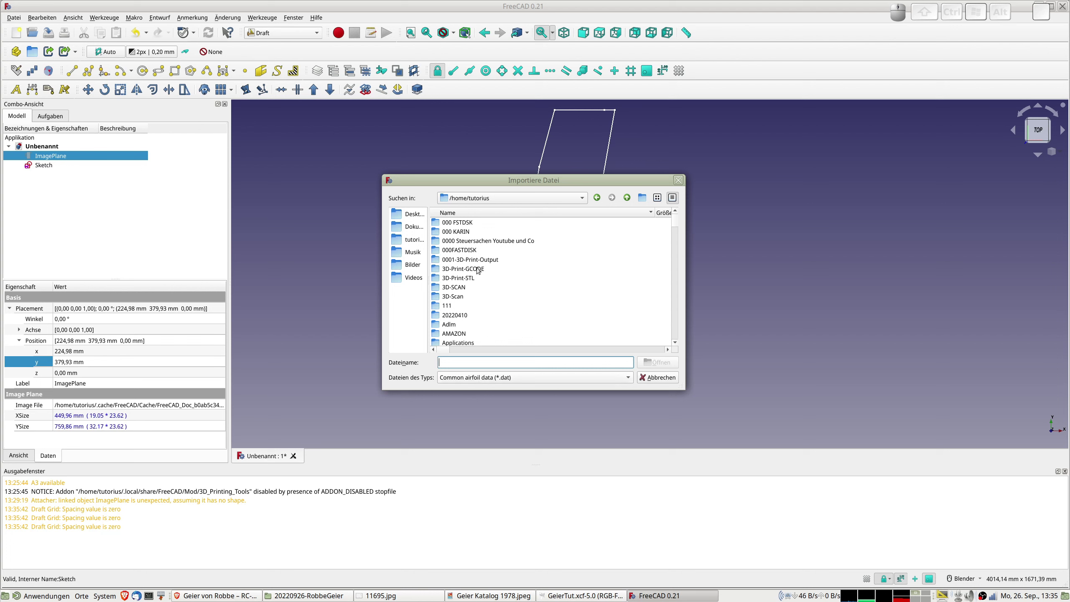
scroll(477, 274, "down", 9)
scroll(475, 278, "down", 5)
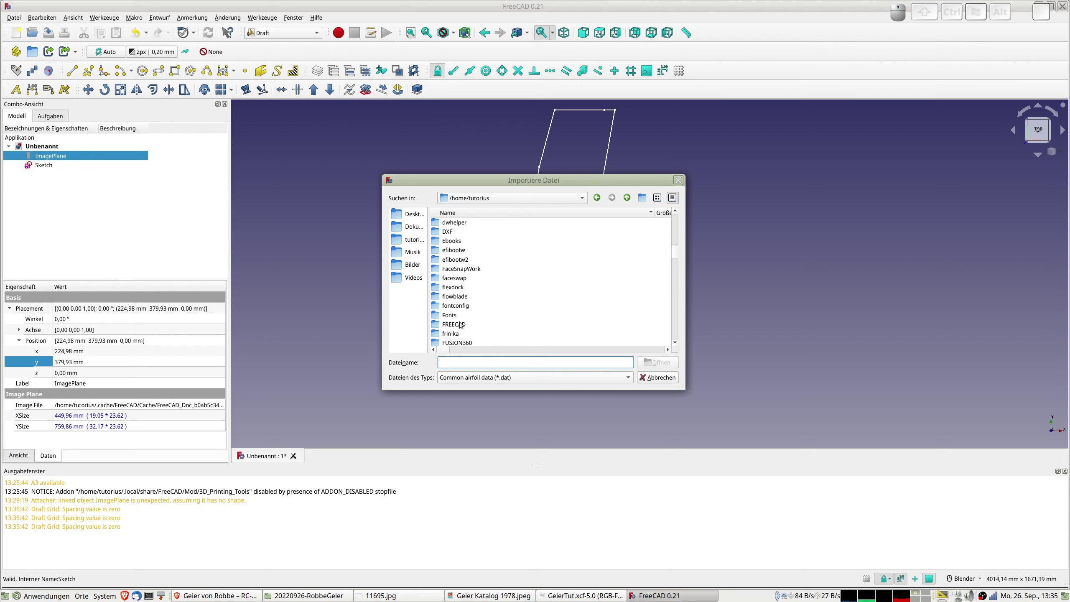
double_click(454, 326)
scroll(475, 291, "down", 10)
scroll(474, 289, "down", 15)
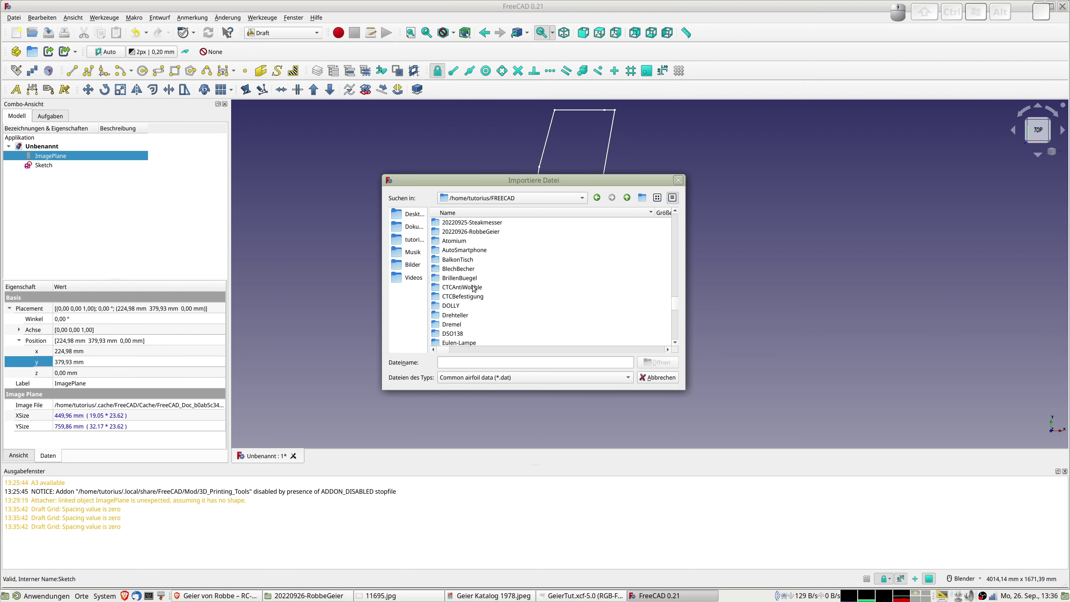
double_click(448, 231)
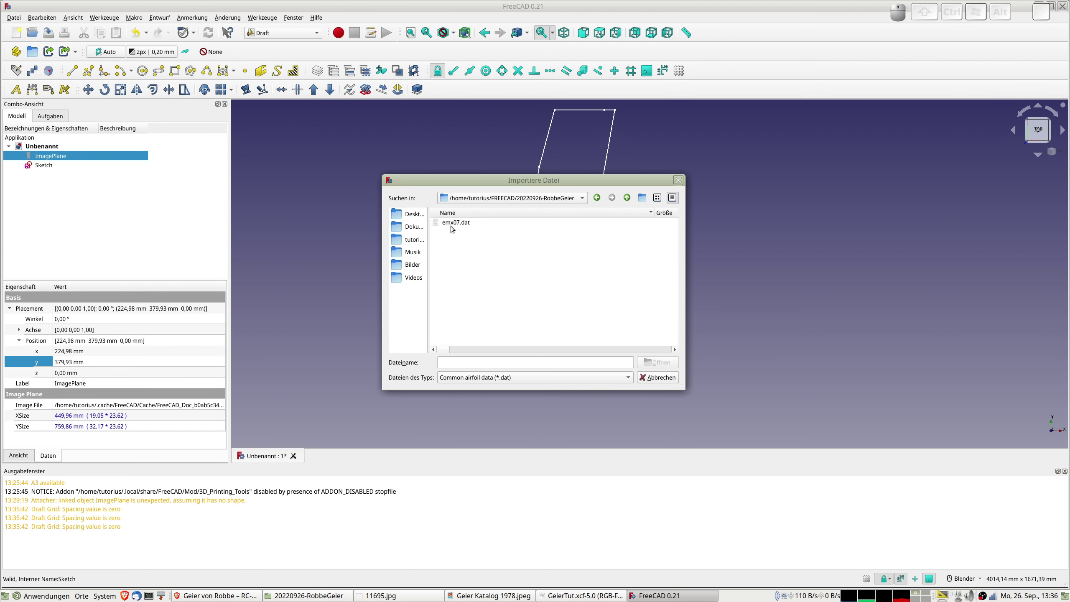
left_click(451, 224)
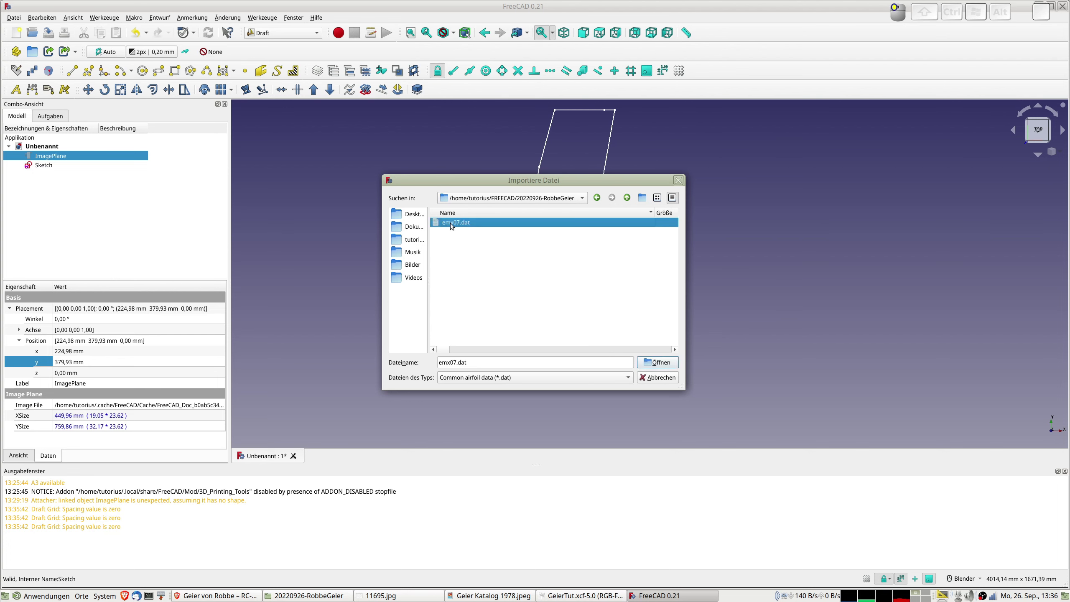
double_click(450, 222)
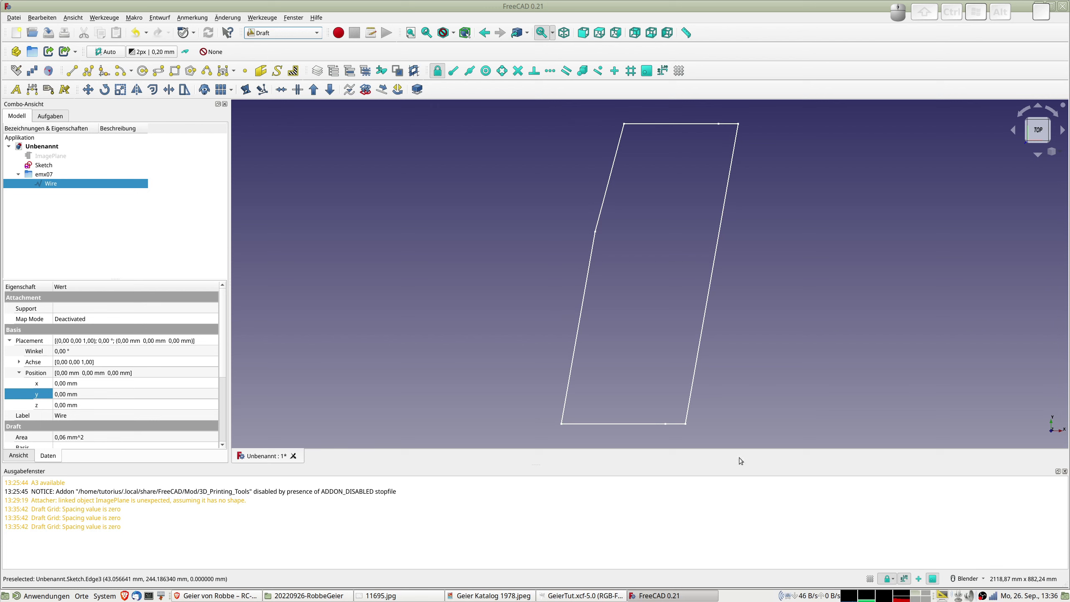
Convert the imported emx07 airfoil wire at the outline's lower left corner to a B-spline and select the resulting curve
scroll(565, 430, "up", 5)
scroll(575, 411, "up", 8)
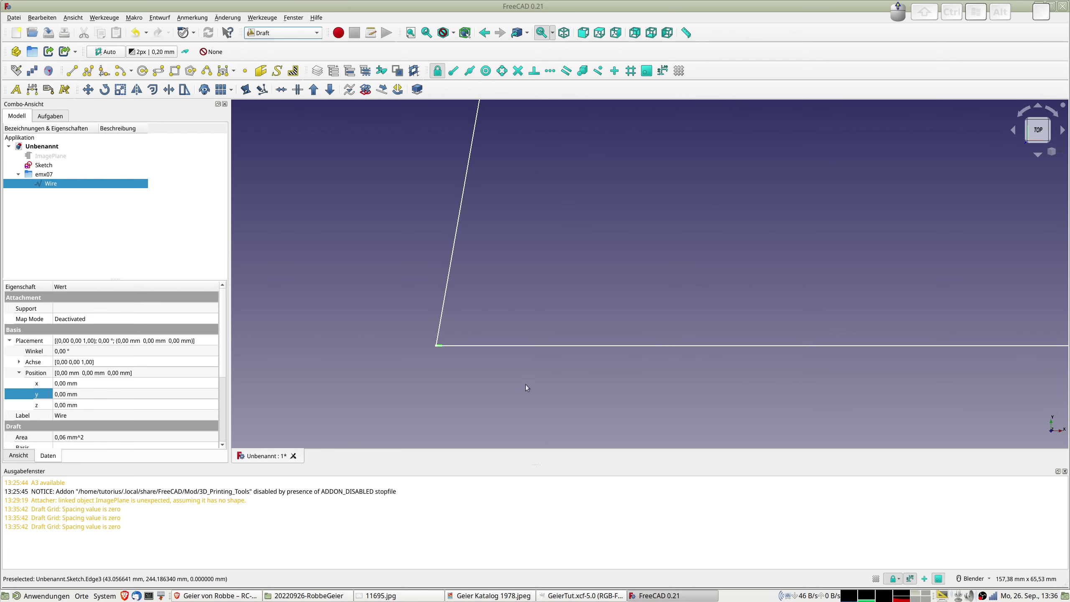
scroll(296, 236, "up", 5)
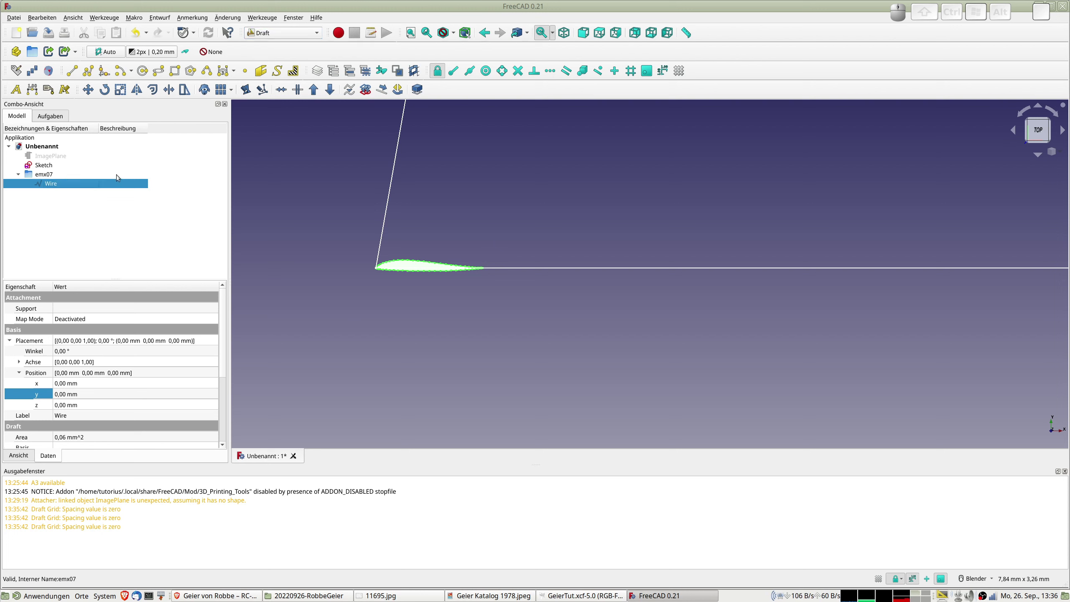
left_click(350, 91)
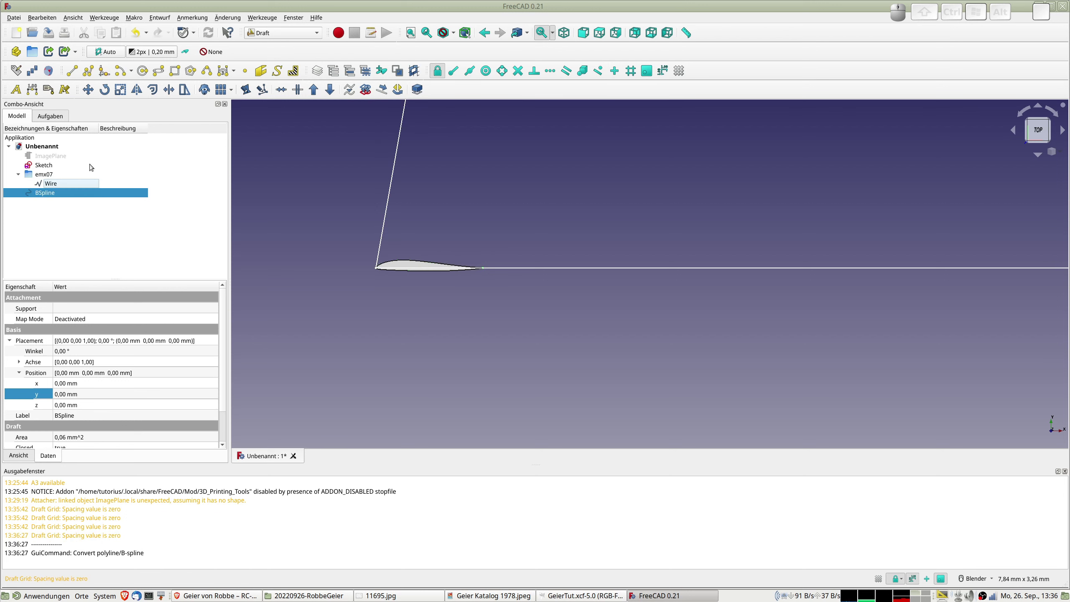
left_click(40, 193)
Reopen the wing sketch for editing and move the 264 mm dimension below the outline, outside its left side
scroll(413, 338, "down", 5)
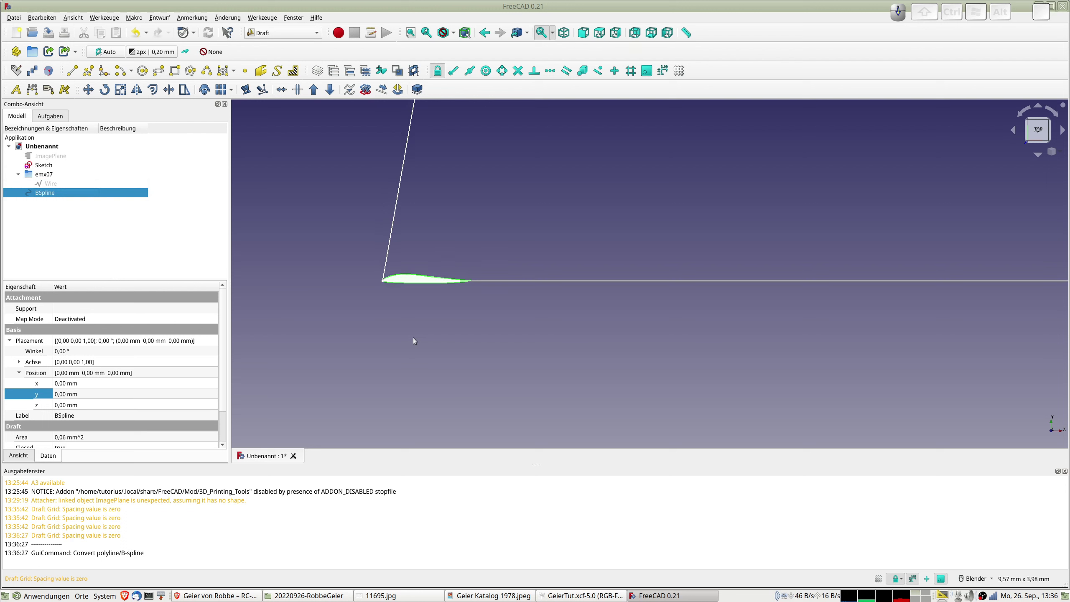
scroll(447, 351, "down", 10)
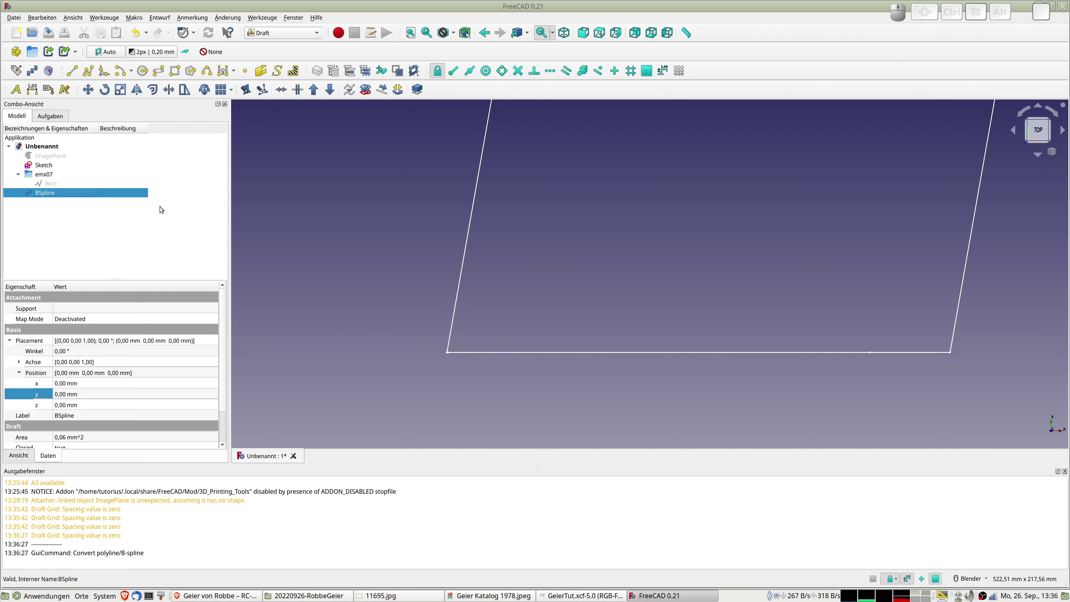
double_click(45, 166)
scroll(692, 354, "down", 3)
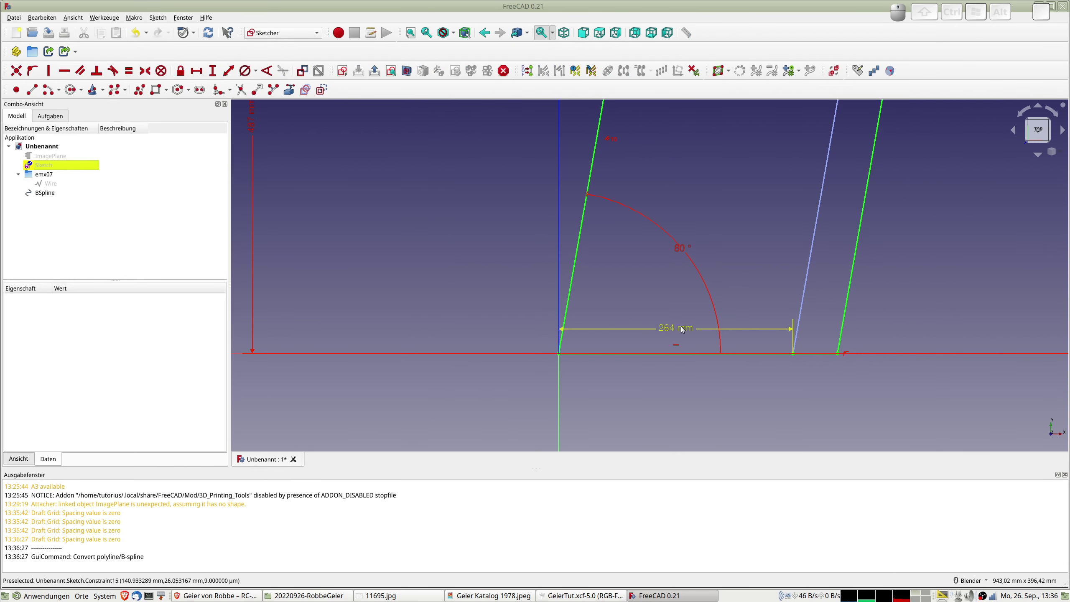
left_click_drag(675, 329, 402, 399)
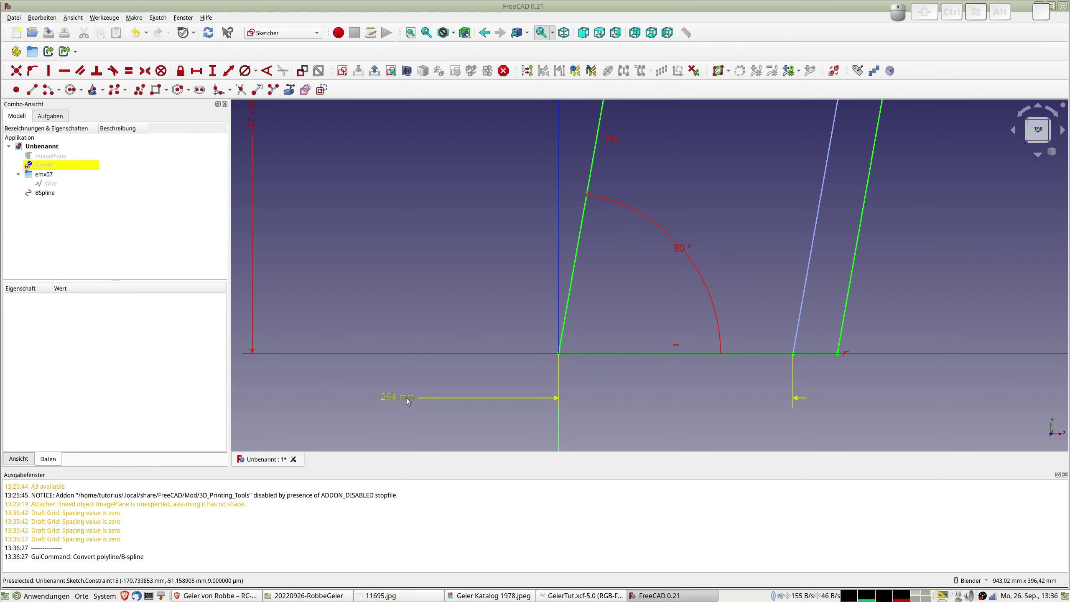
Add a reference length dimension to the outline's top edge and place it above the outline
scroll(704, 298, "up", 2)
scroll(712, 295, "down", 3)
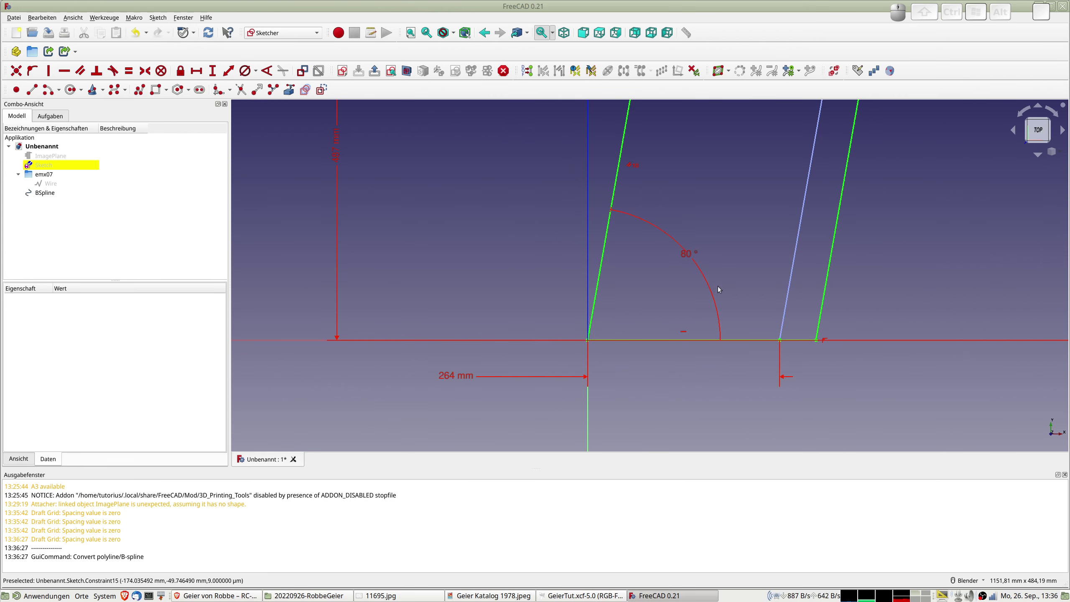
mouse_move(823, 195)
middle_mouse_down("shift")
mouse_move(756, 321)
mouse_move(745, 371)
middle_mouse_up("shift")
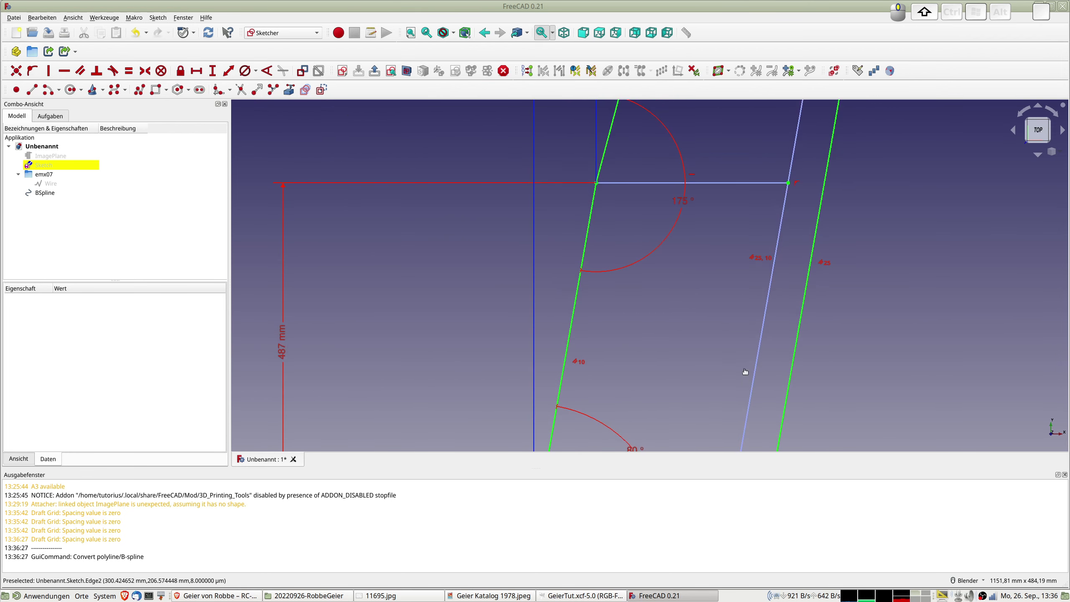
scroll(756, 260, "down", 2)
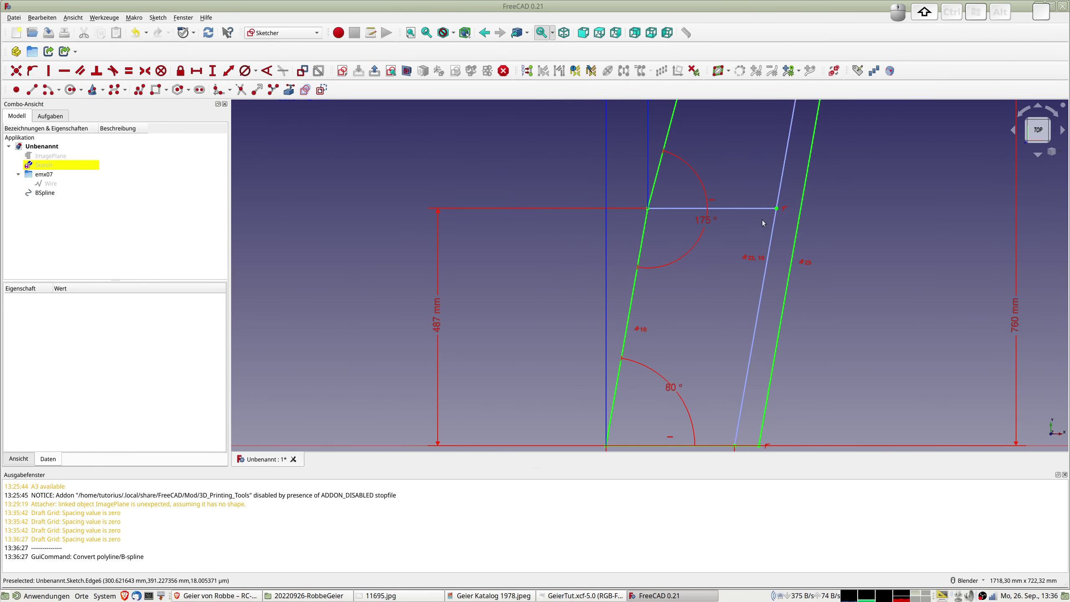
middle_click_drag(756, 222, 730, 377, "shift")
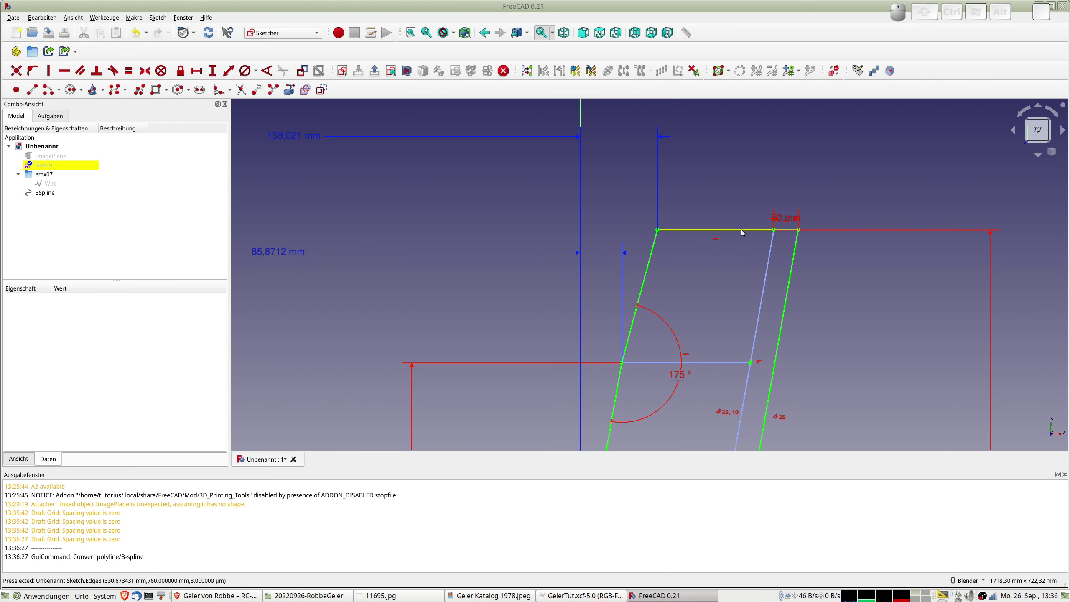
left_click(743, 231)
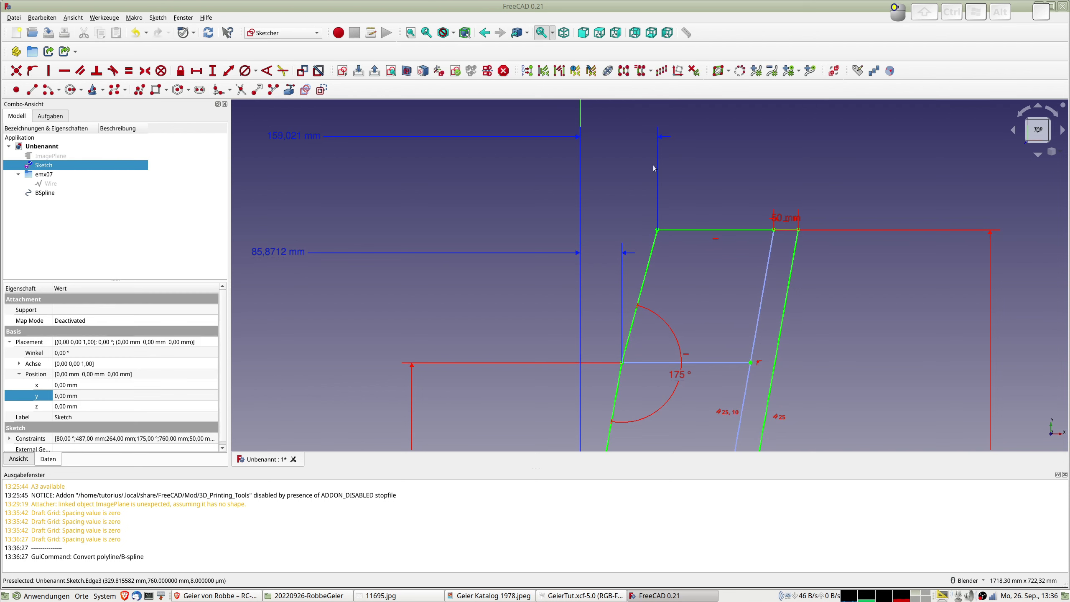
left_click(228, 72)
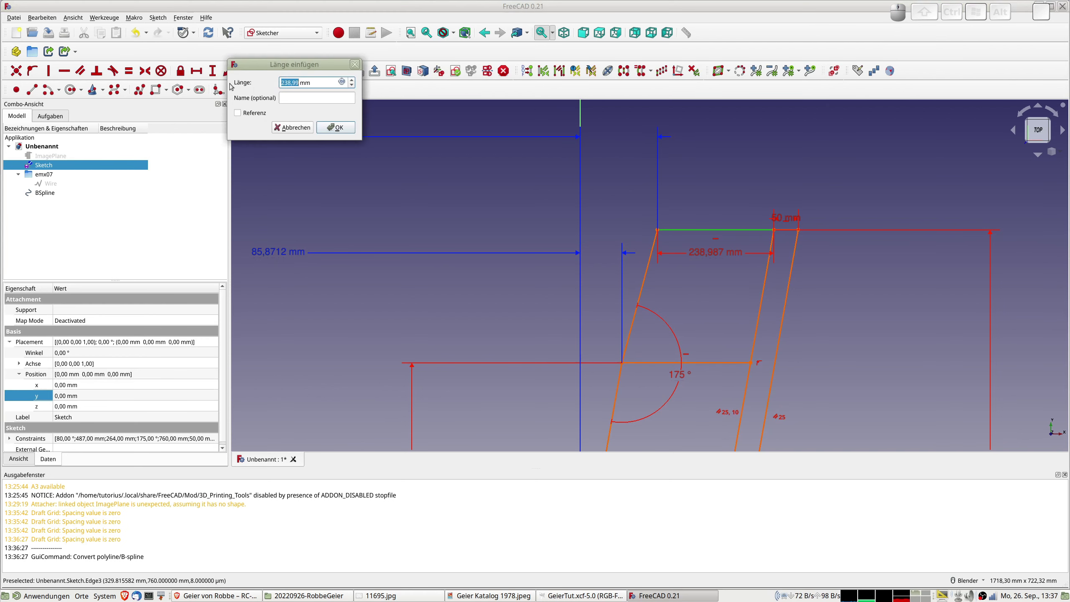
left_click(340, 128)
left_click_drag(711, 231, 722, 166)
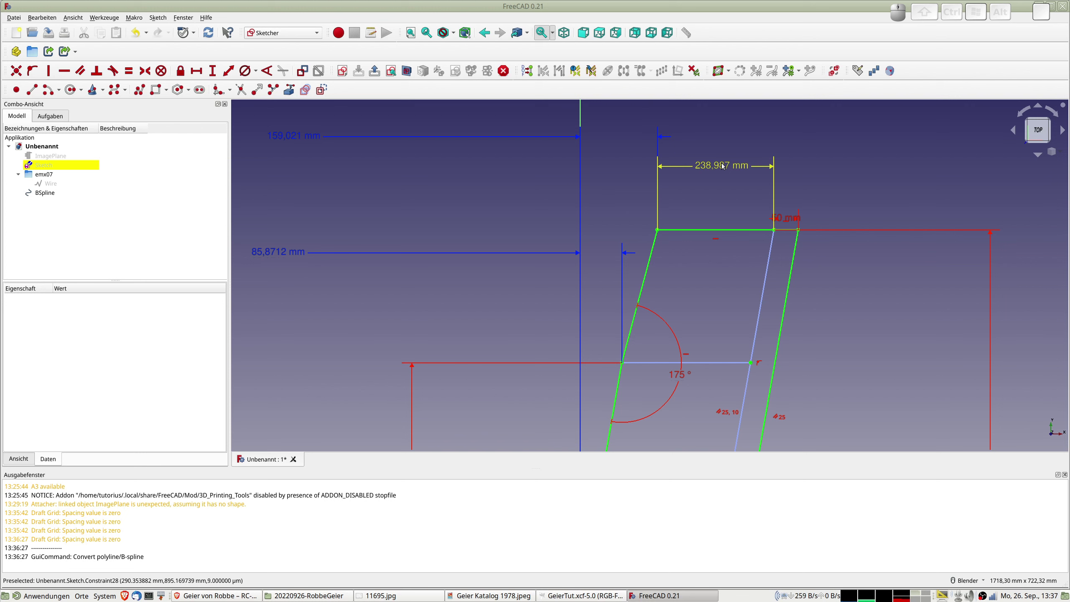
scroll(724, 166, "down", 6)
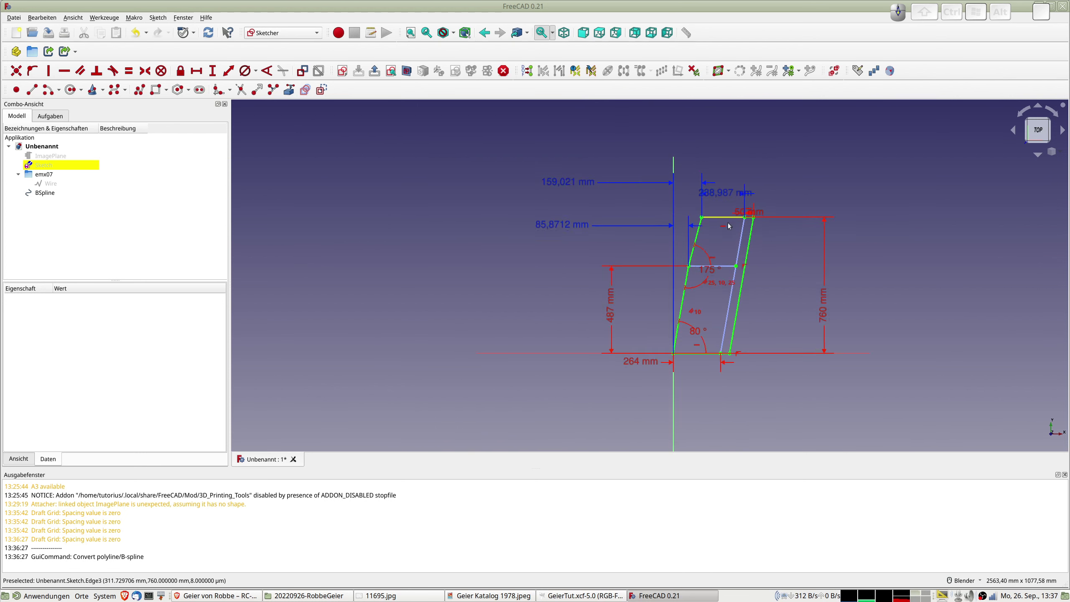
scroll(704, 298, "up", 1)
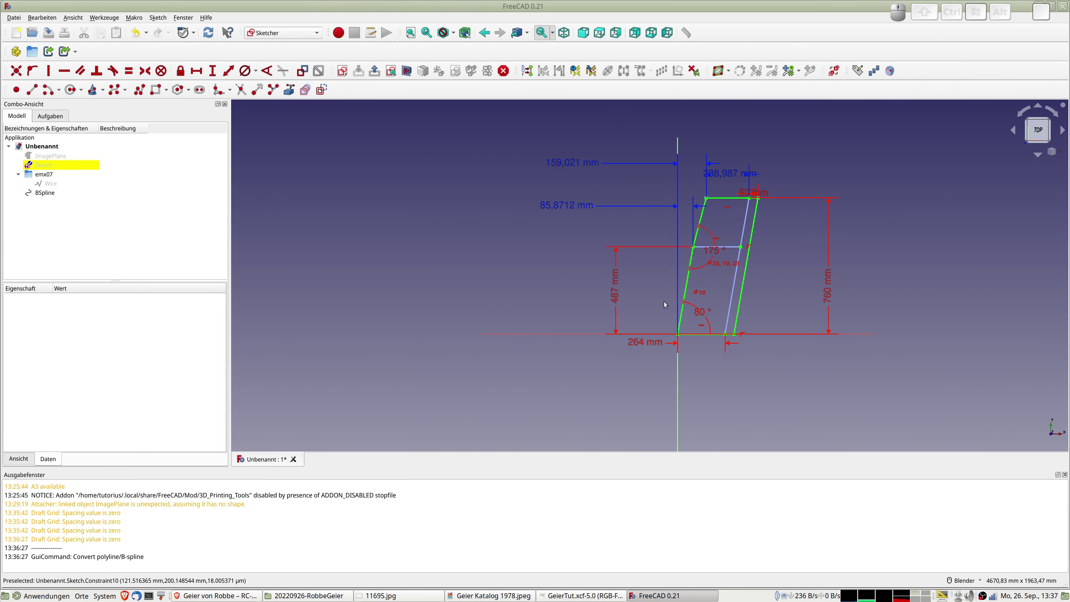
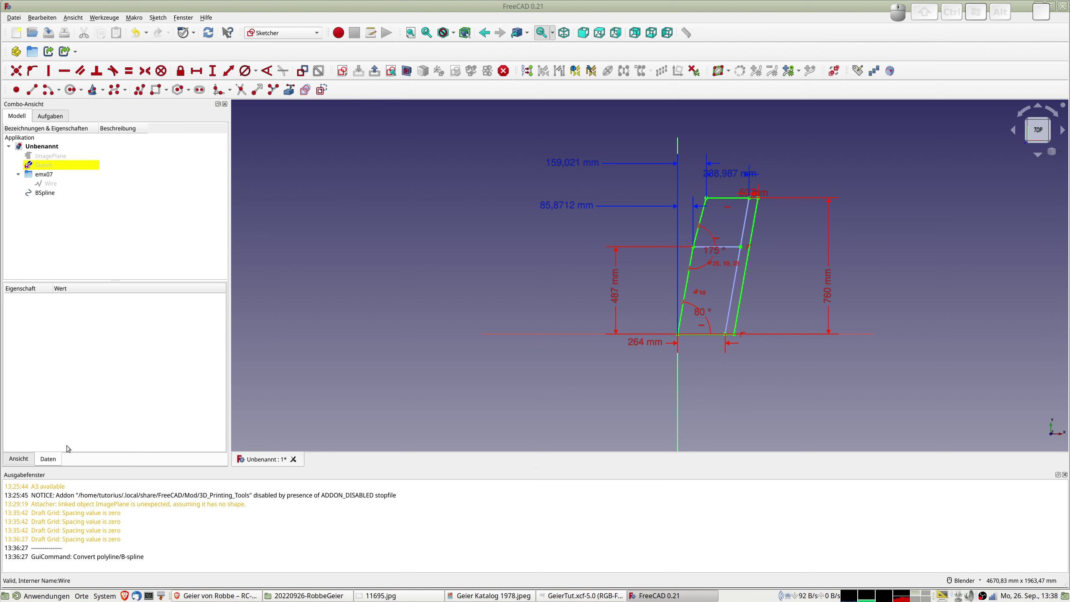
Show the wing sketch's view properties and finish editing the sketch
left_click(20, 458)
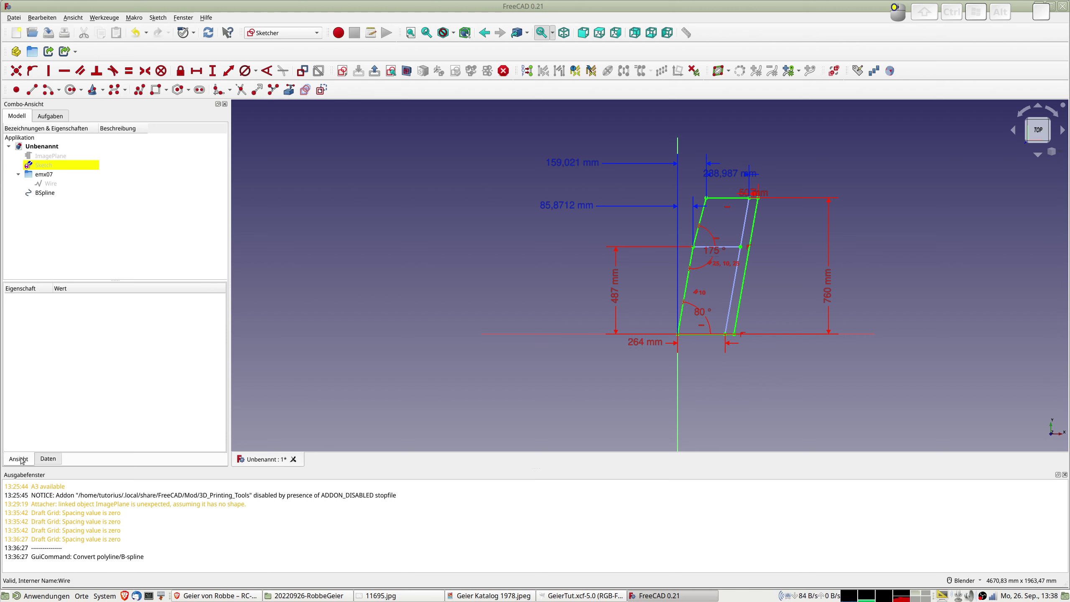
left_click(46, 167)
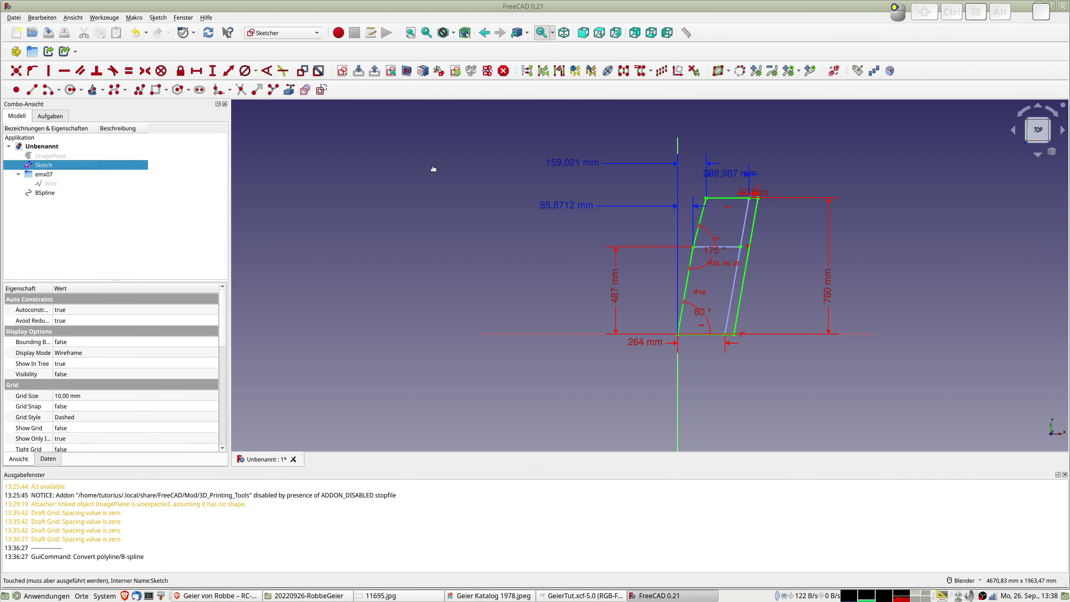
left_click(414, 212)
key("Escape")
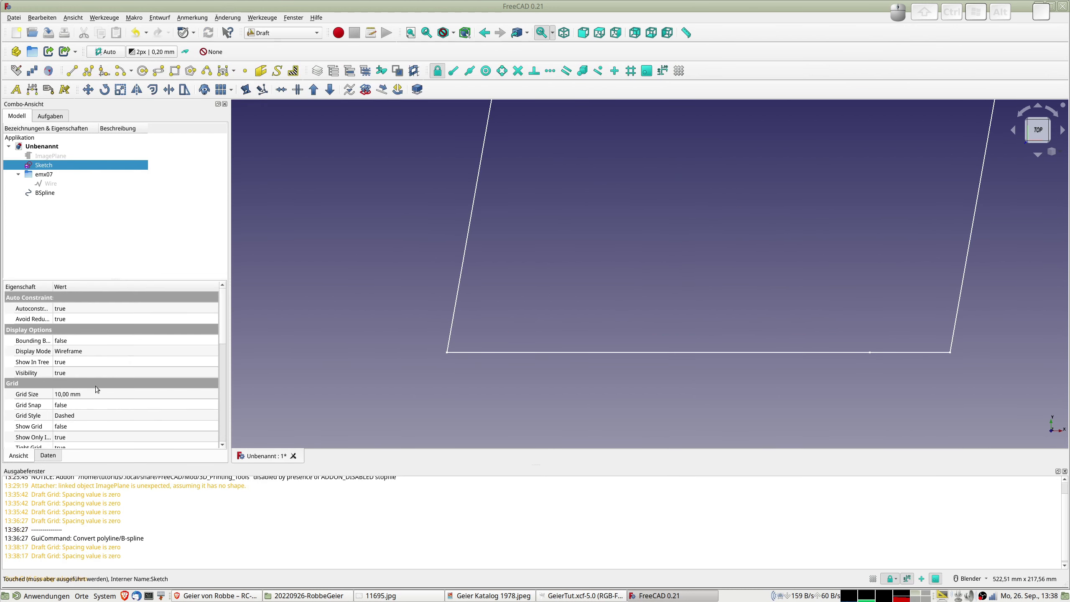
scroll(446, 216, "down", 5)
scroll(473, 224, "up", 8)
scroll(380, 233, "up", 4)
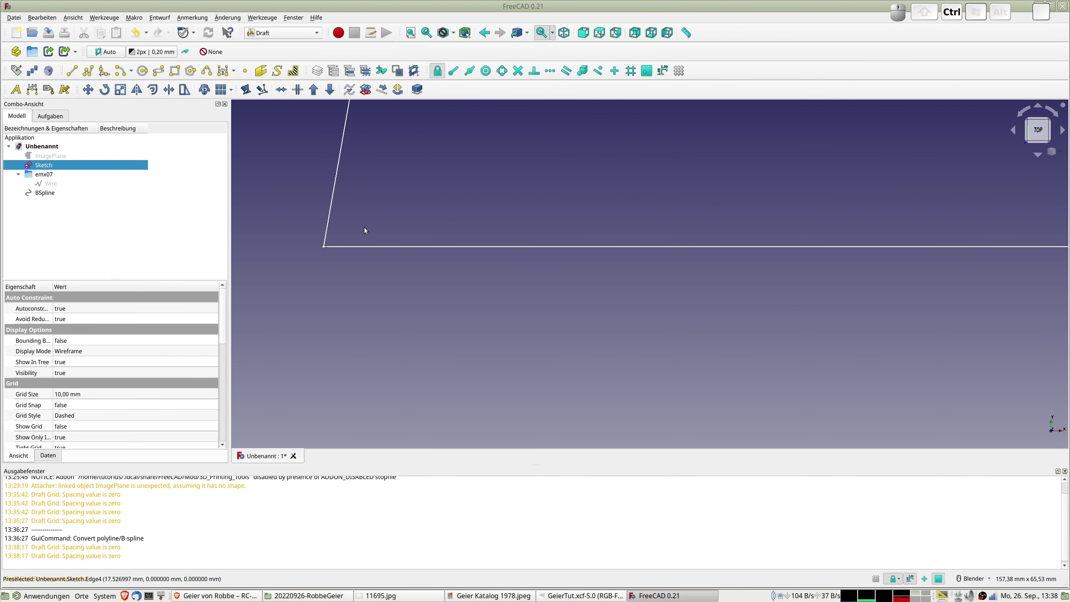
Scale the BSpline airfoil from the origin by a factor of 264 in X, Y and Z, creating a clone
left_click(43, 194)
key("space")
key("space")
scroll(335, 240, "up", 6)
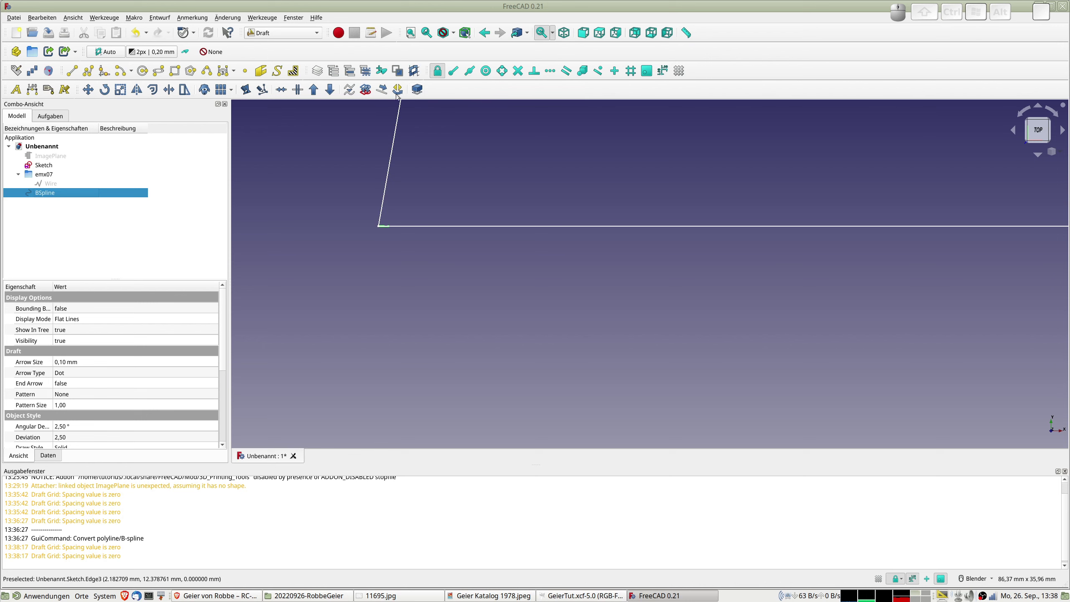
left_click(121, 90)
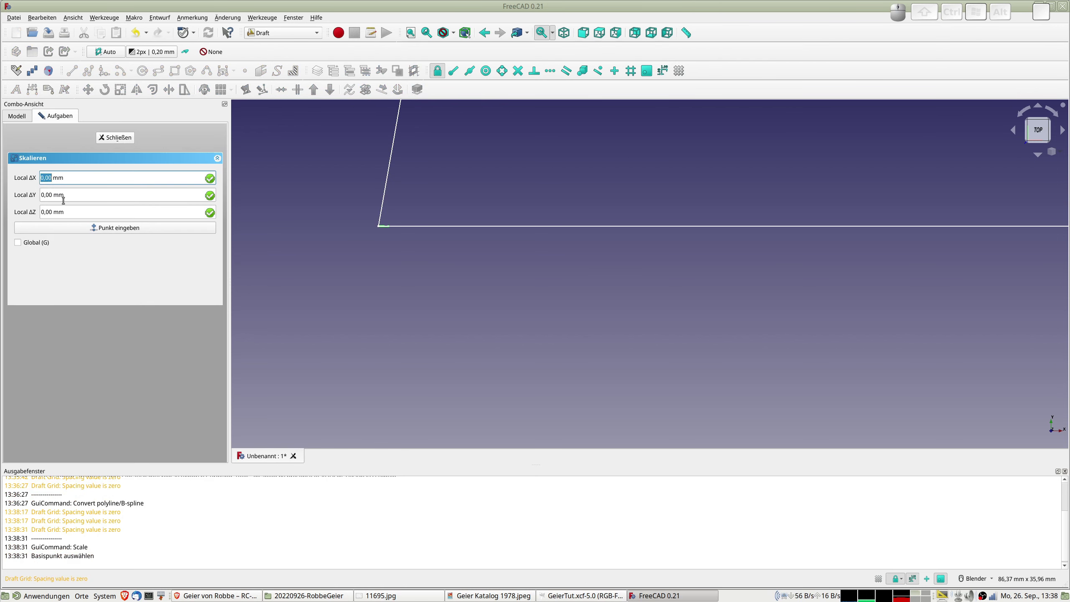
key("Tab")
key("Tab")
type("0")
key("Return")
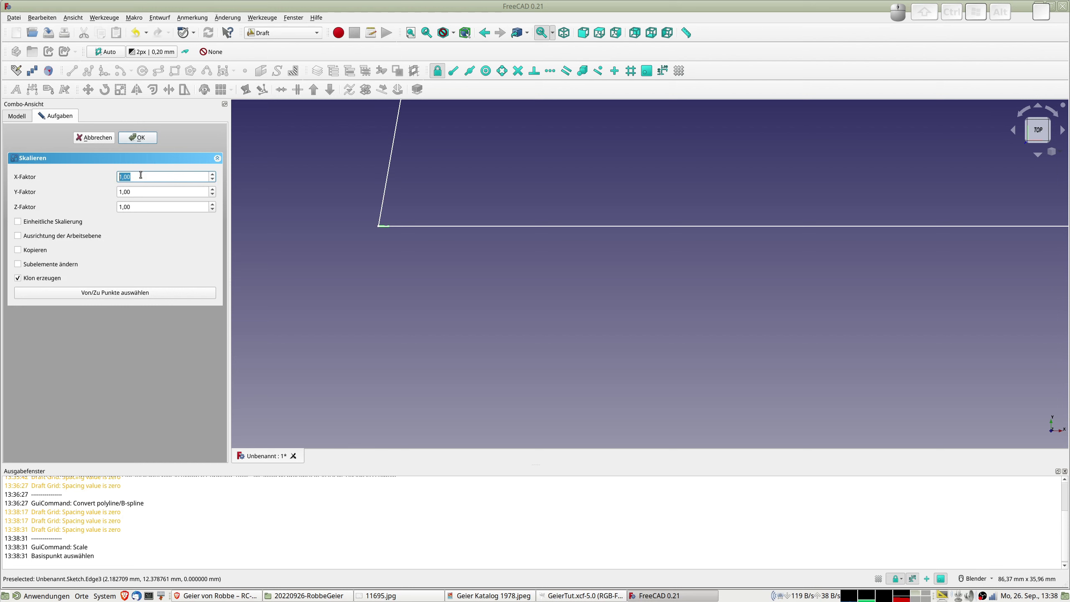
type("264")
key("Tab")
type("264")
key("Tab")
type("264")
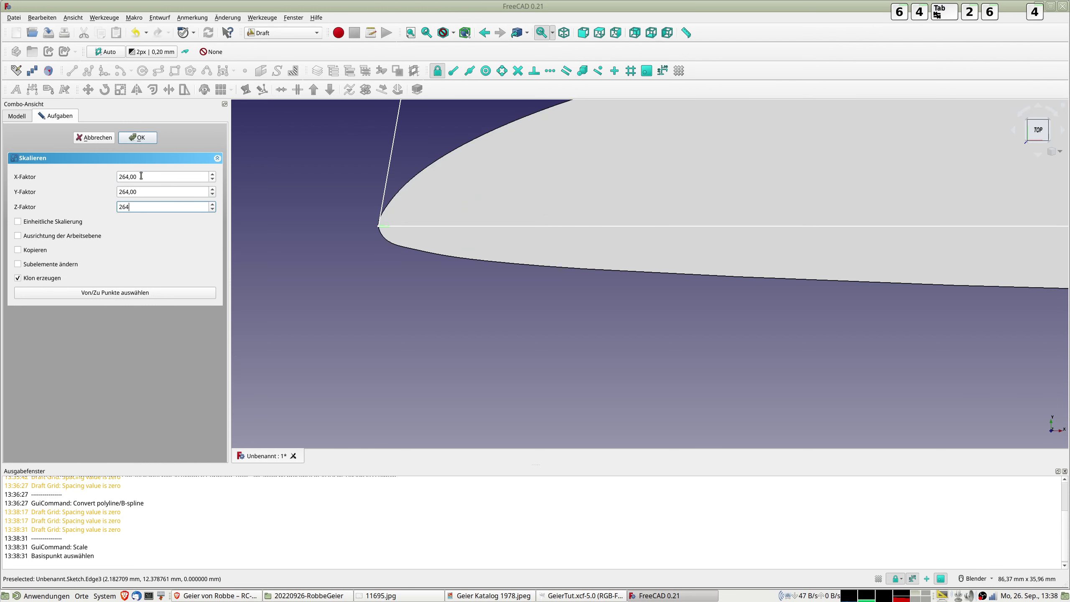
key("Return")
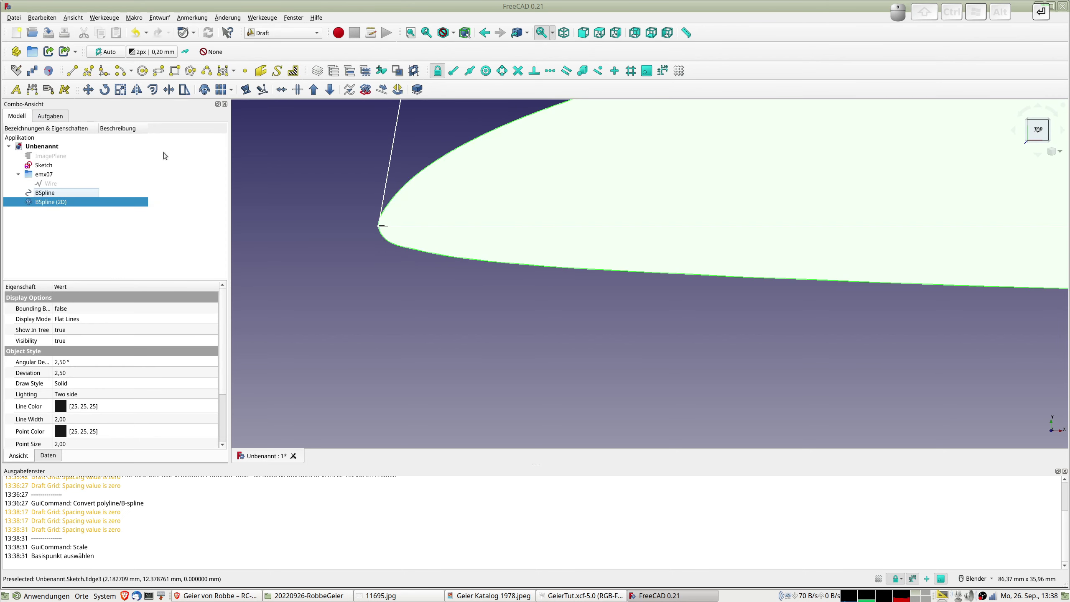
Check the scaled airfoil clone against the outline's bottom edge and delete the clone
scroll(675, 255, "down", 5)
scroll(682, 267, "down", 4)
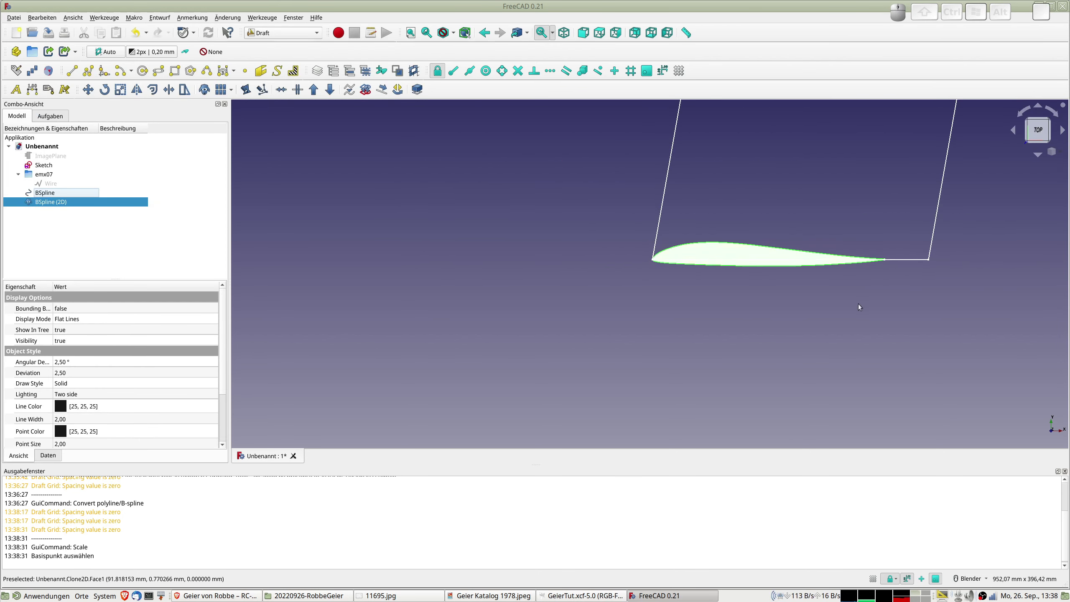
middle_click_drag(870, 295, 884, 275)
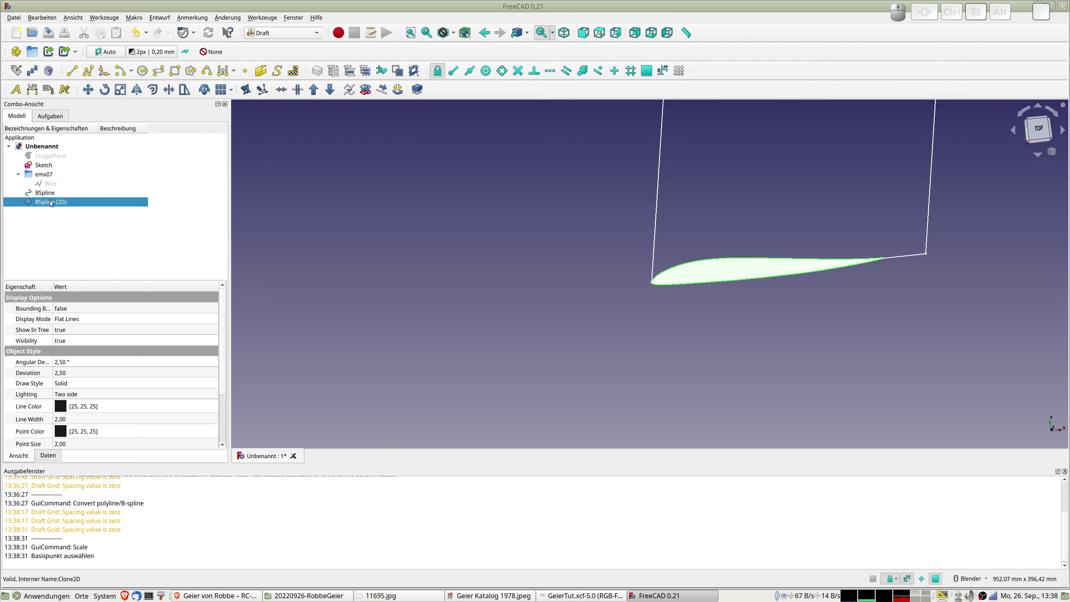
key("Delete")
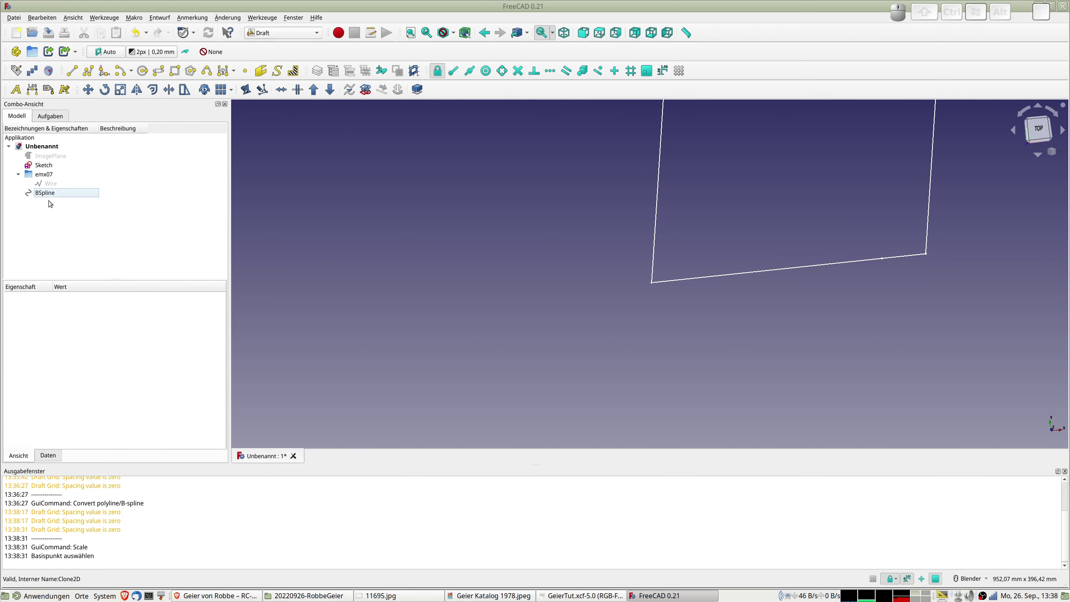
Reopen the wing sketch for editing and delete the 264 mm dimension below the outline
left_click(46, 165)
scroll(696, 339, "down", 2)
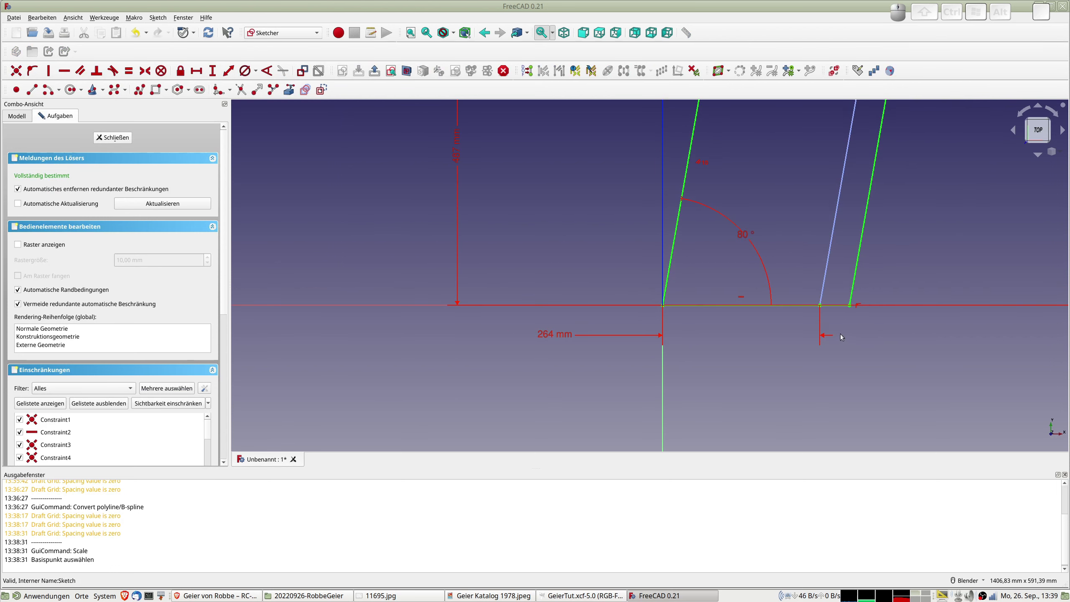
left_click(547, 336)
key("Delete")
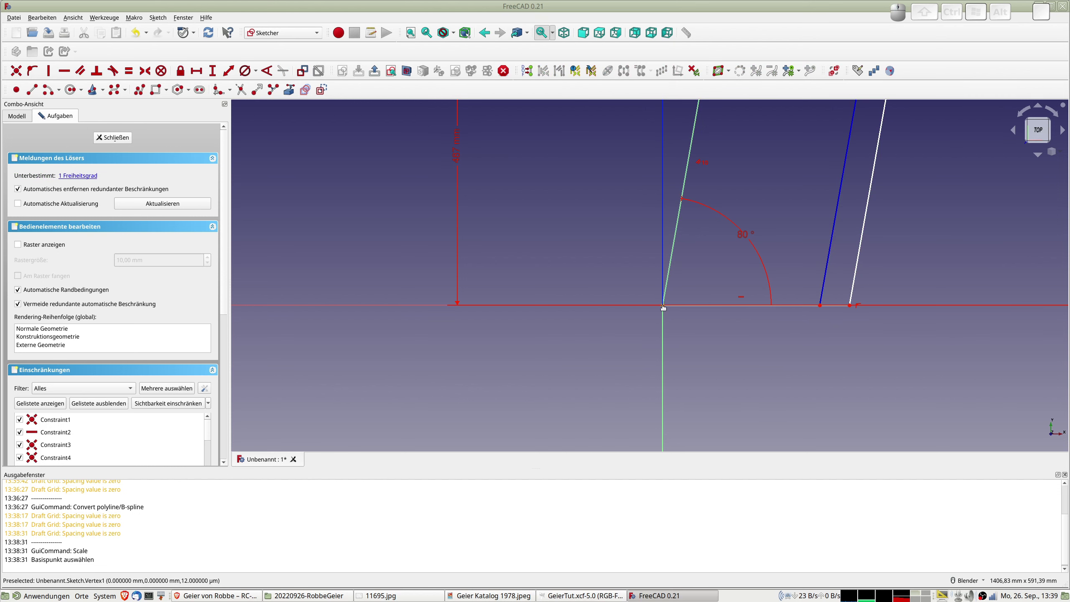
Add a horizontal reference dimension from the origin to the outline's lower right corner and place it below the bottom edge
left_click(850, 306)
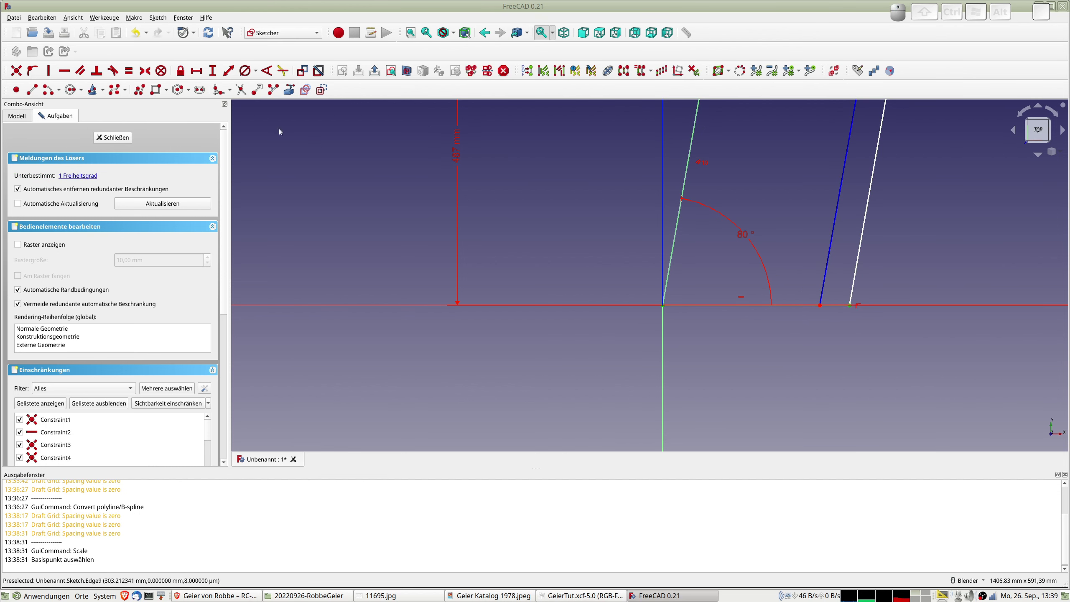
left_click(196, 71)
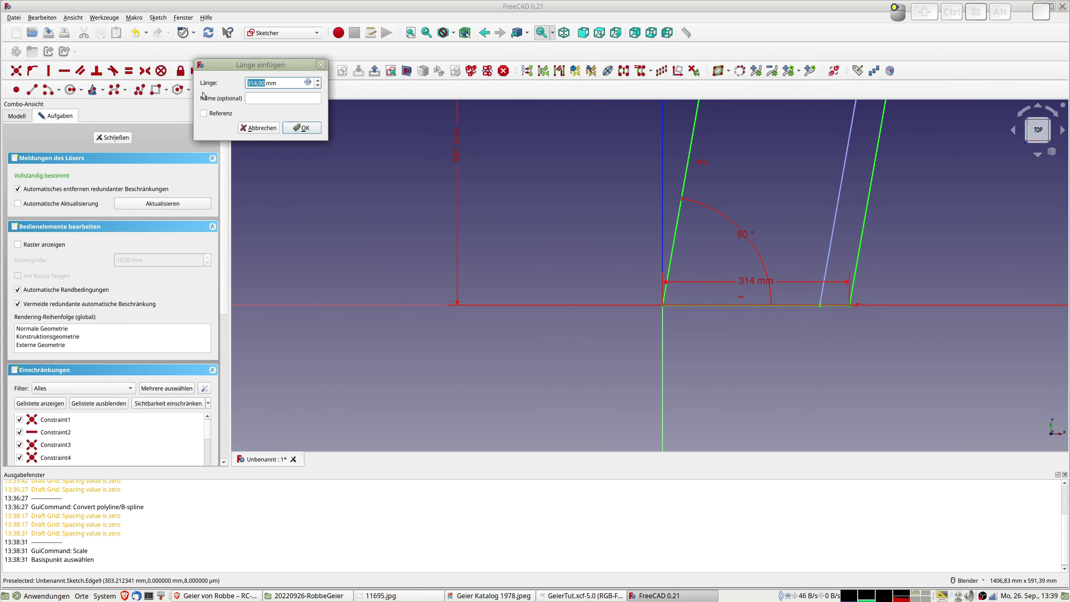
left_click(302, 128)
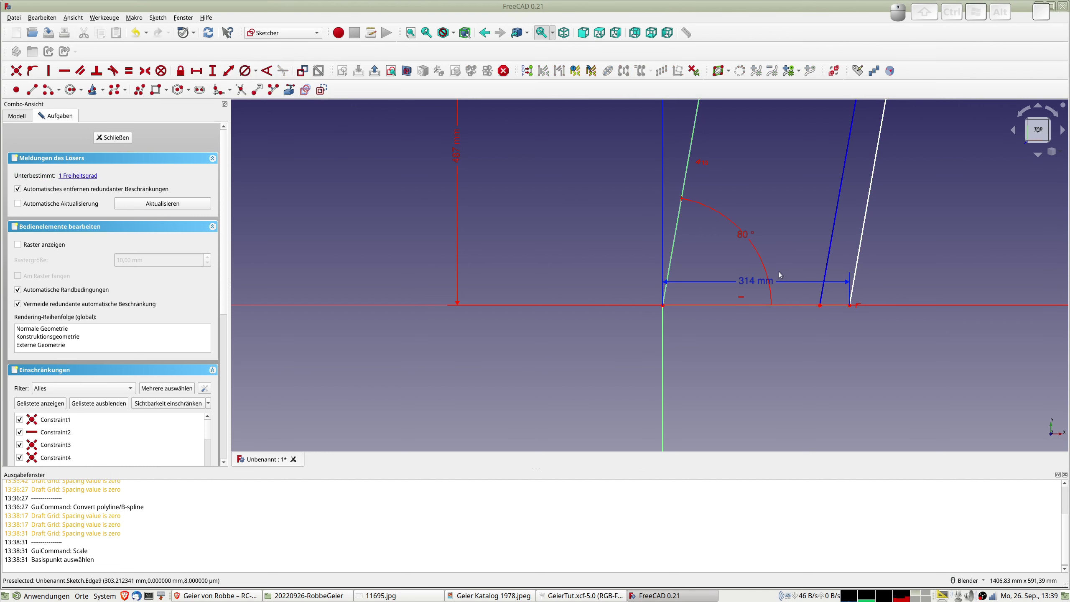
left_click_drag(754, 284, 758, 359)
Extend the horizontal construction line at 487 mm height with a line to the outline's right edge and make it construction geometry
mouse_move(938, 120)
middle_mouse_down("shift")
mouse_move(874, 239)
mouse_move(765, 318)
middle_mouse_up("shift")
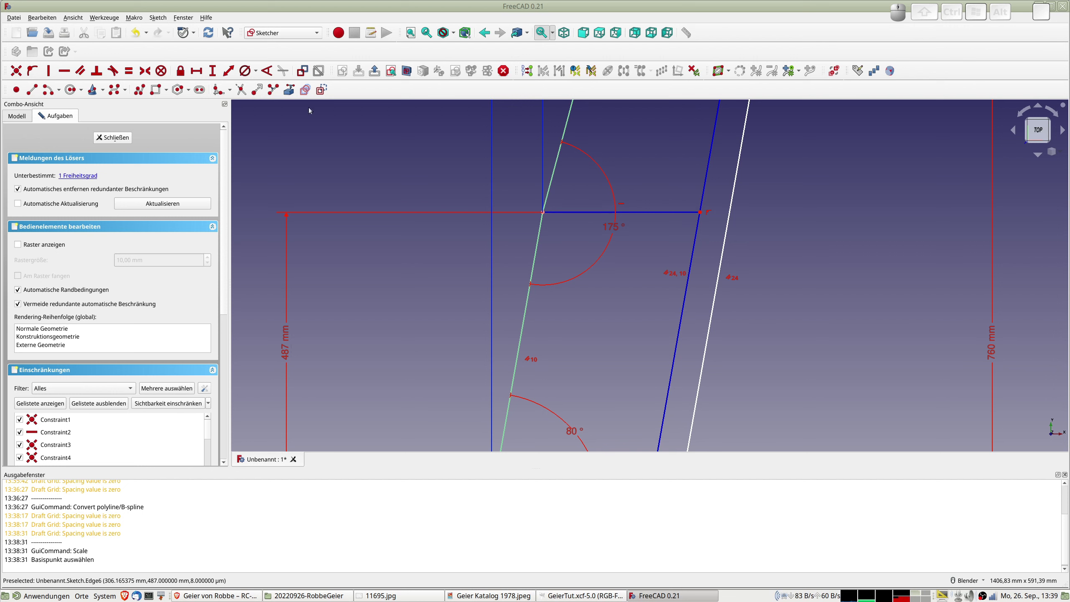
left_click(32, 90)
left_click(700, 212)
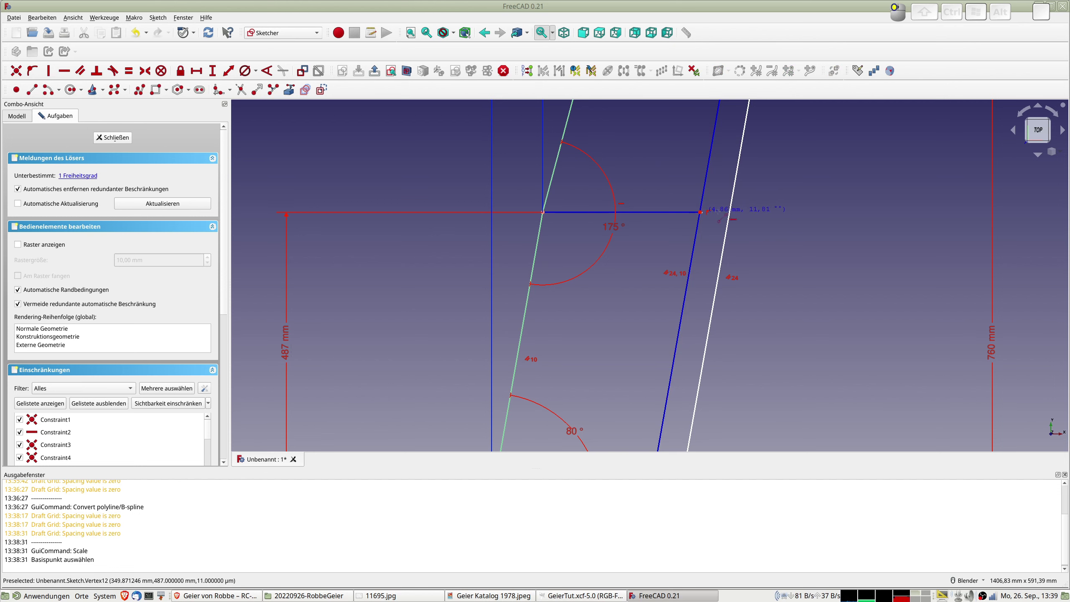
left_click(730, 212)
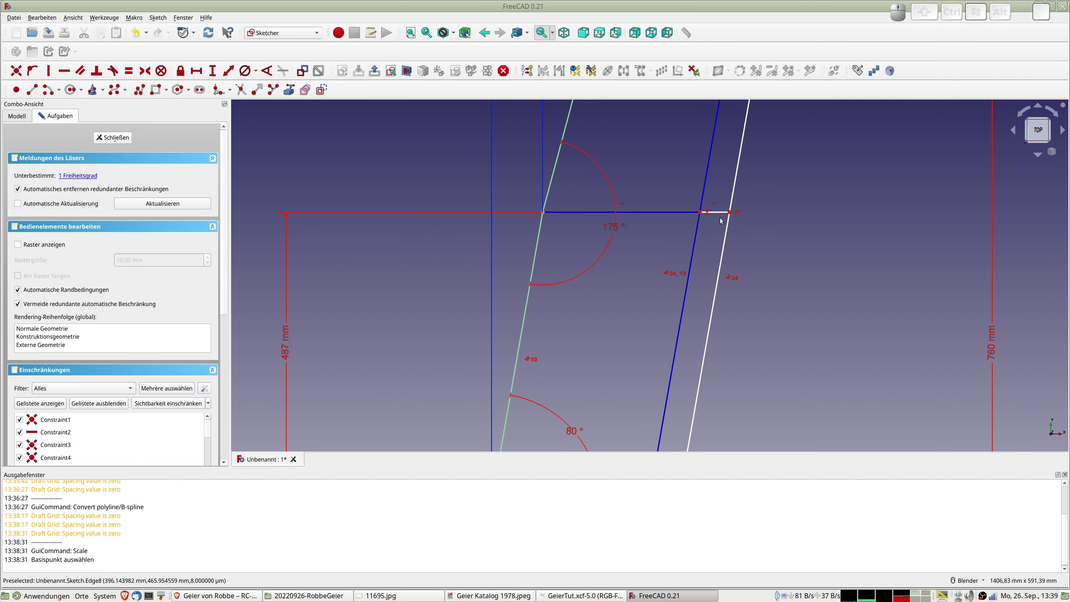
left_click(714, 212)
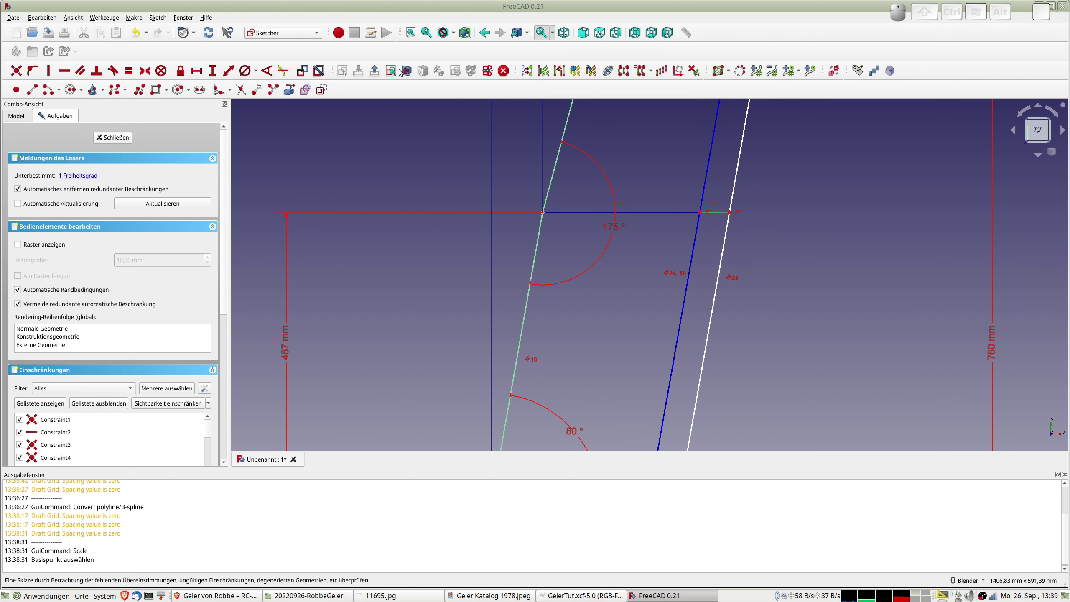
left_click(322, 90)
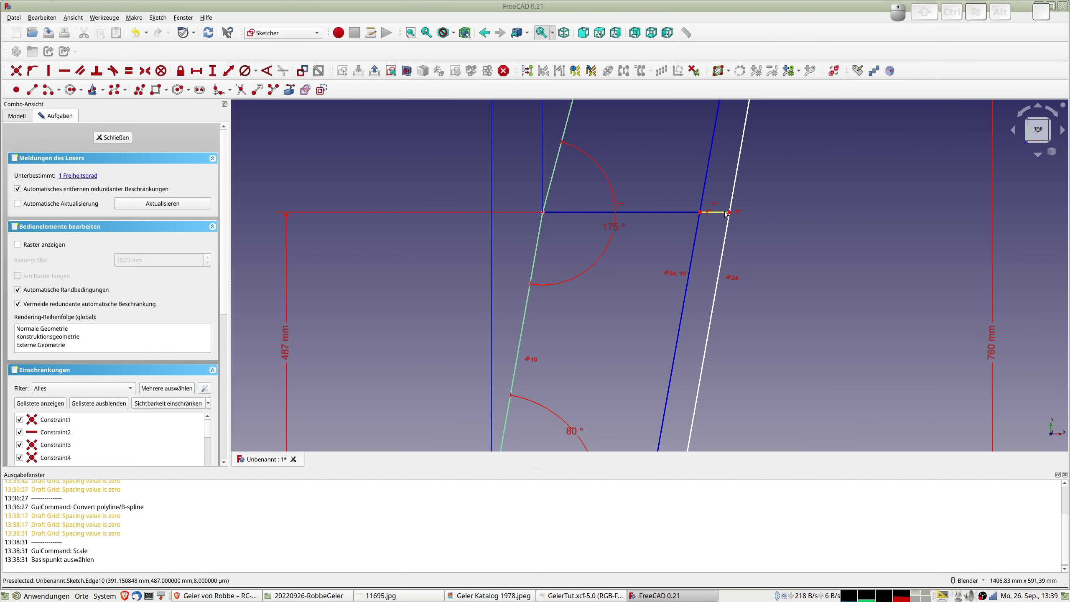
Add a horizontal reference dimension across the full outline width at 487 mm height and move it outside the right edge
left_click(543, 212)
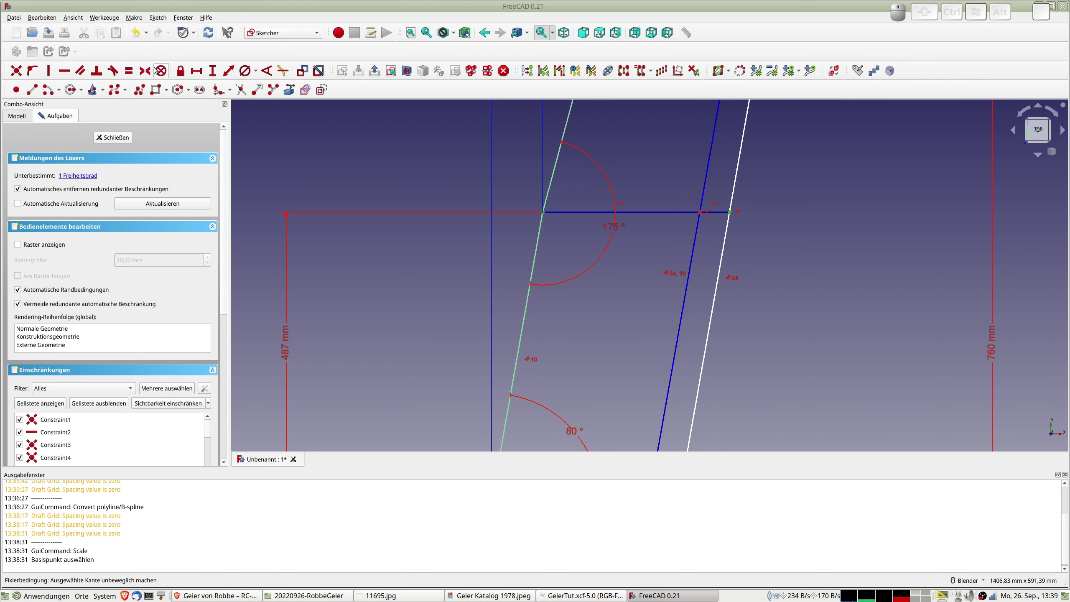
left_click(197, 71)
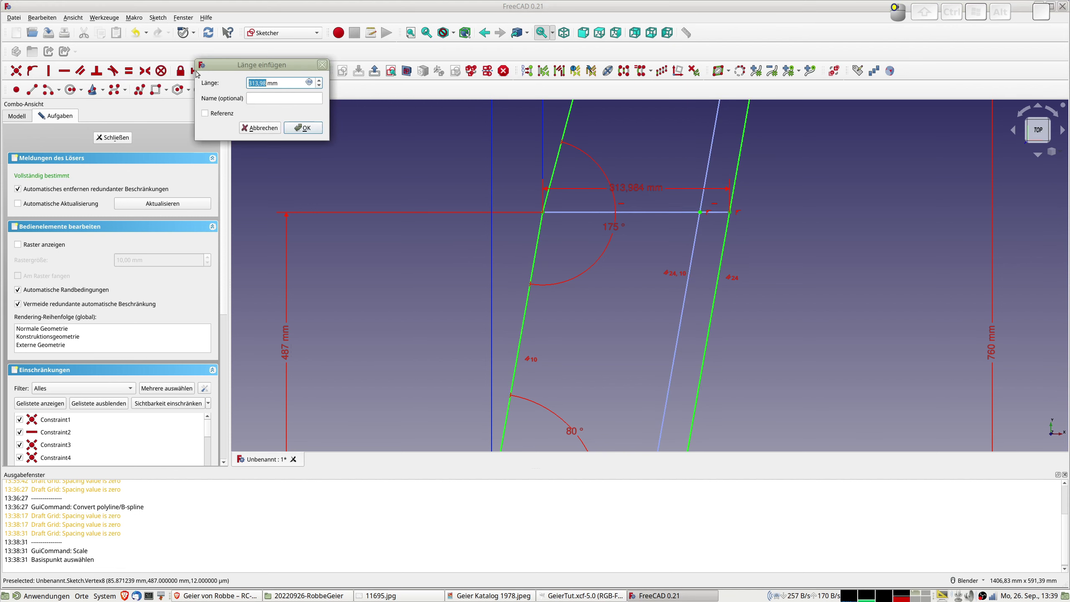
left_click(220, 113)
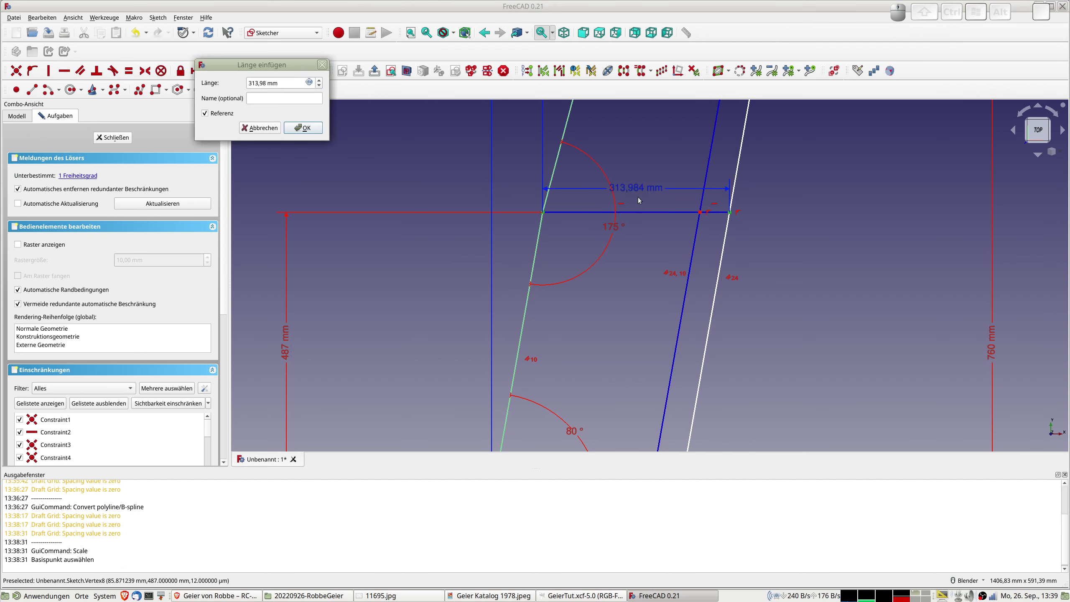
left_click(303, 128)
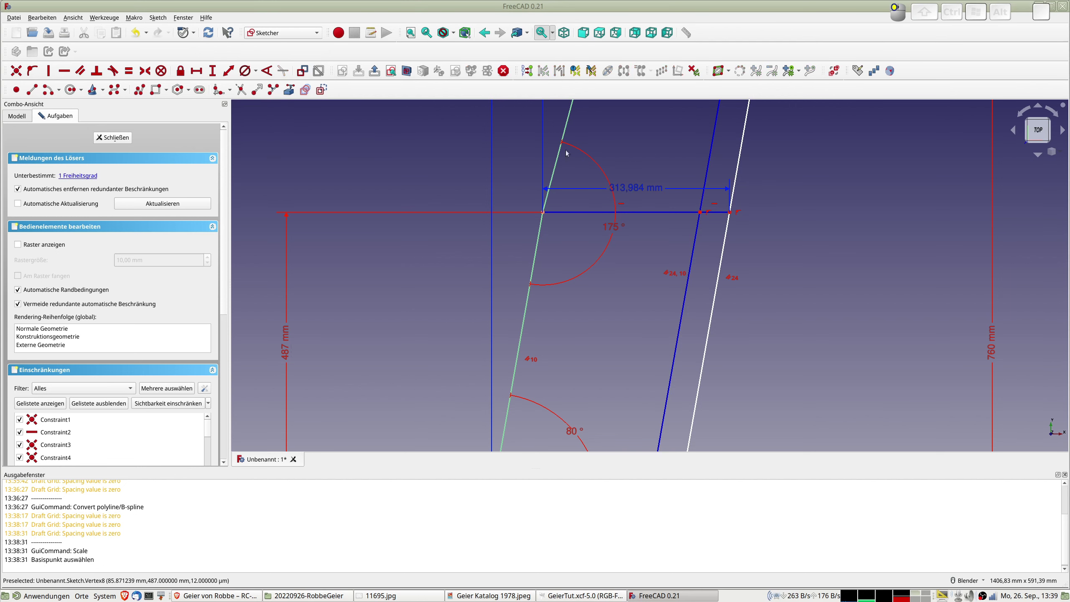
left_click_drag(633, 190, 844, 188)
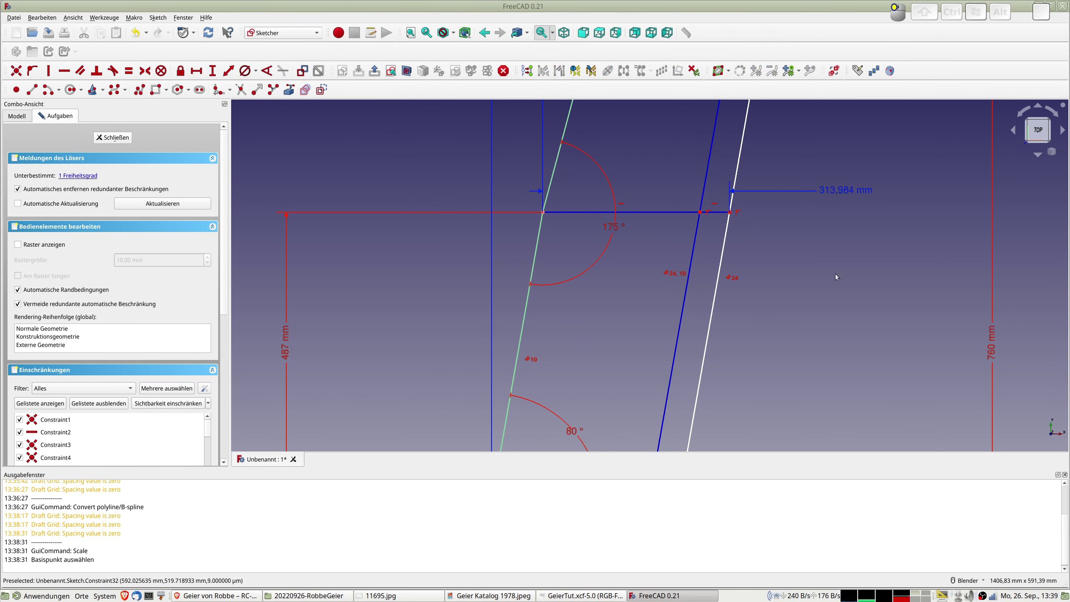
scroll(828, 349, "down", 5)
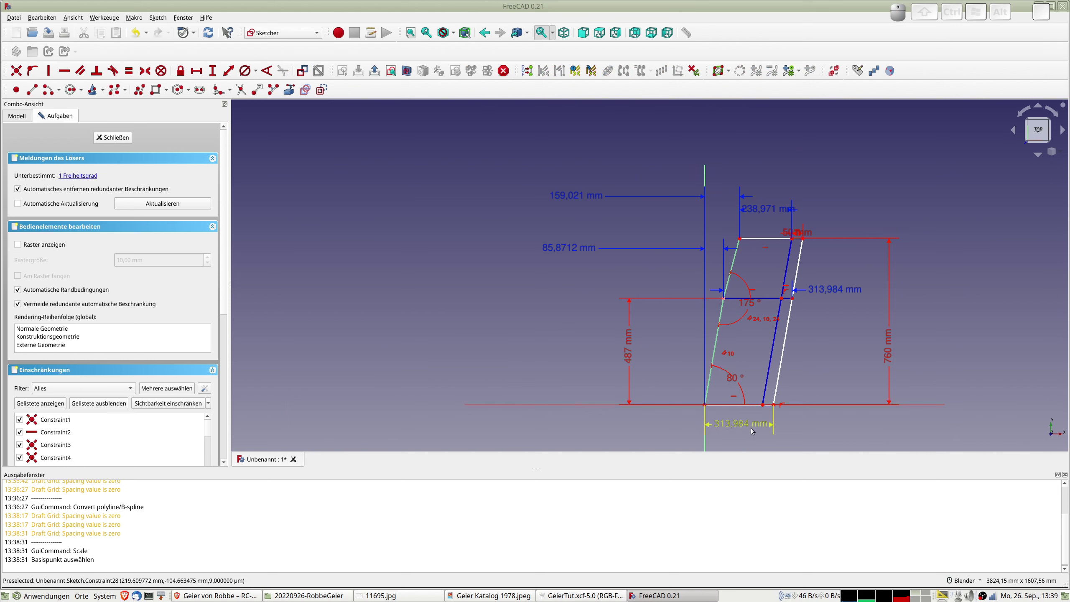
Delete the horizontal reference dimension between the top-left corner of the wing outline and the inner blue line
scroll(876, 279, "up", 4)
scroll(751, 204, "up", 1)
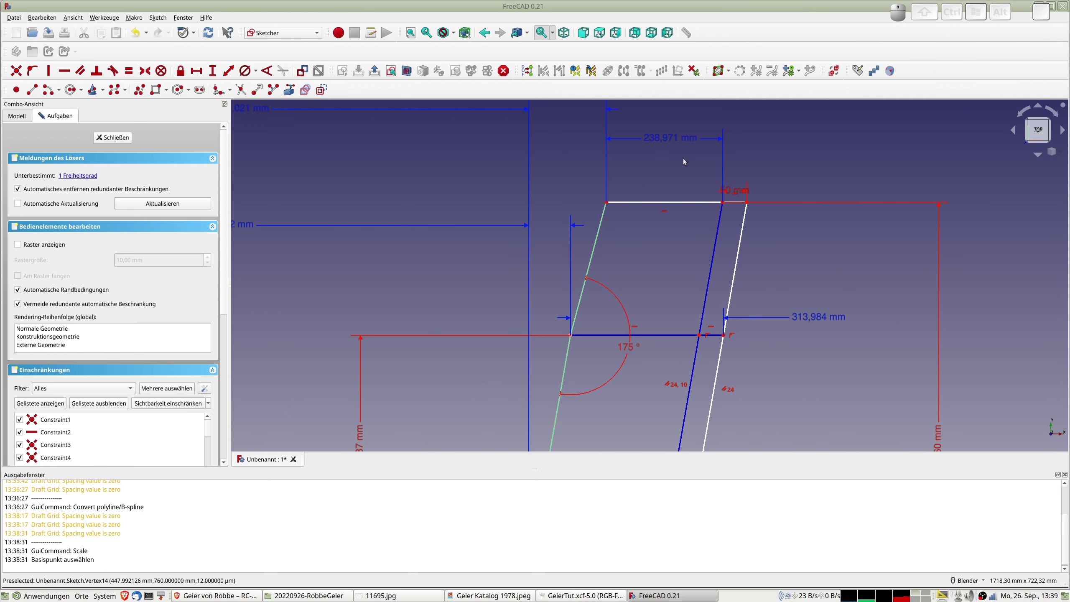
key("Delete")
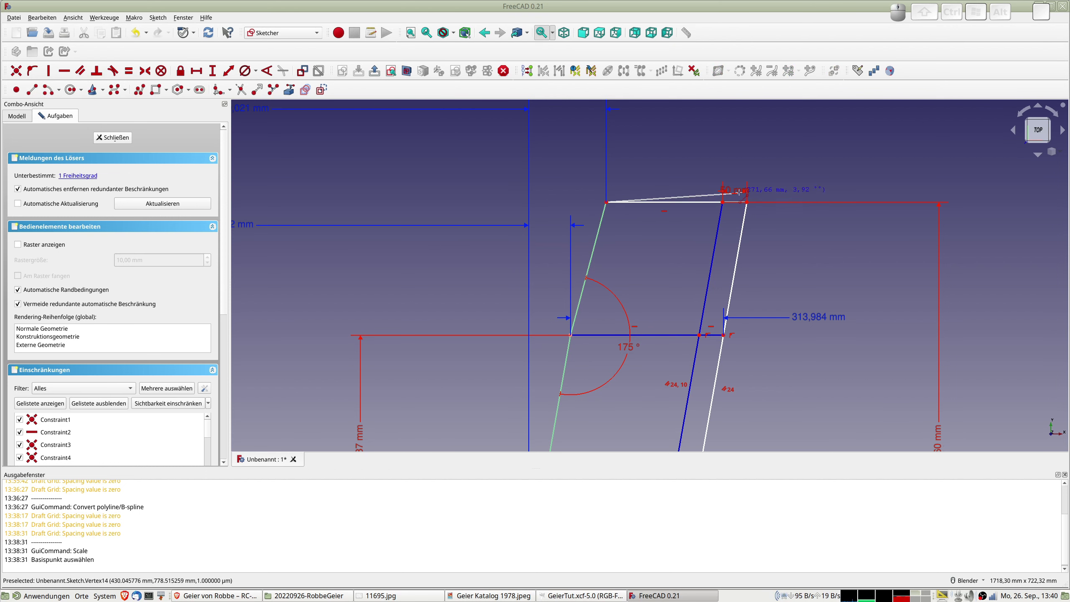
right_click(701, 176)
key("Escape")
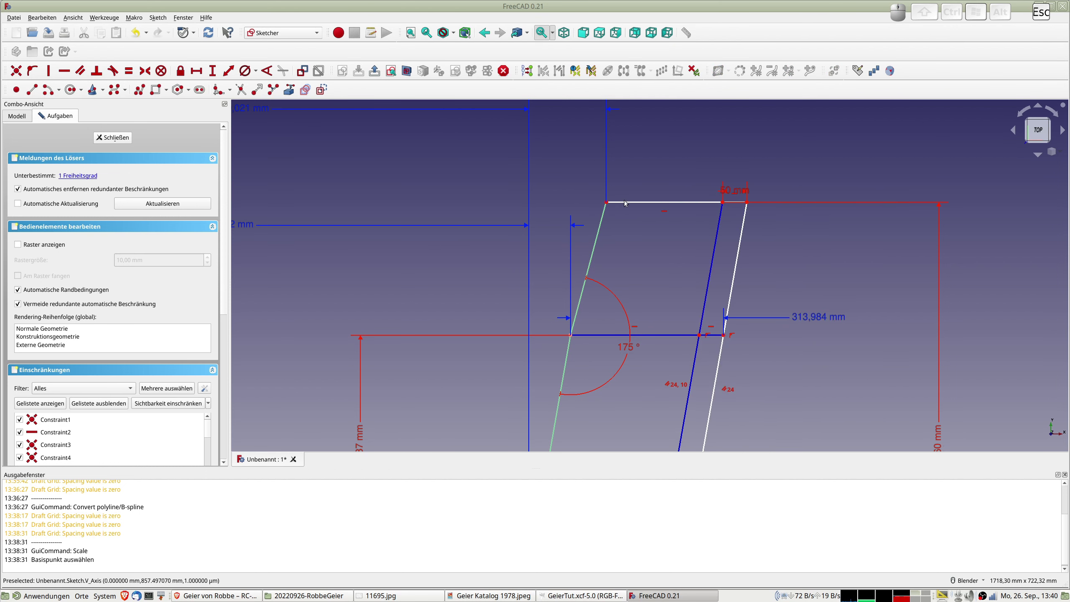
Add a horizontal reference dimension across the full top edge of the wing outline and place its label beyond the outline's right side
left_click(606, 203)
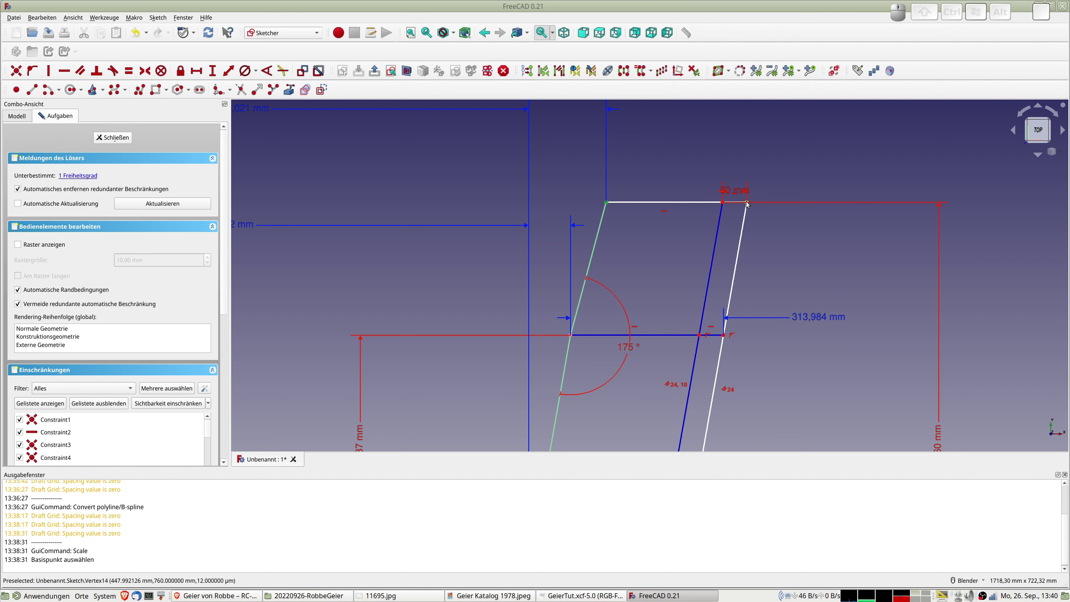
left_click(197, 71)
left_click(208, 113)
left_click(306, 127)
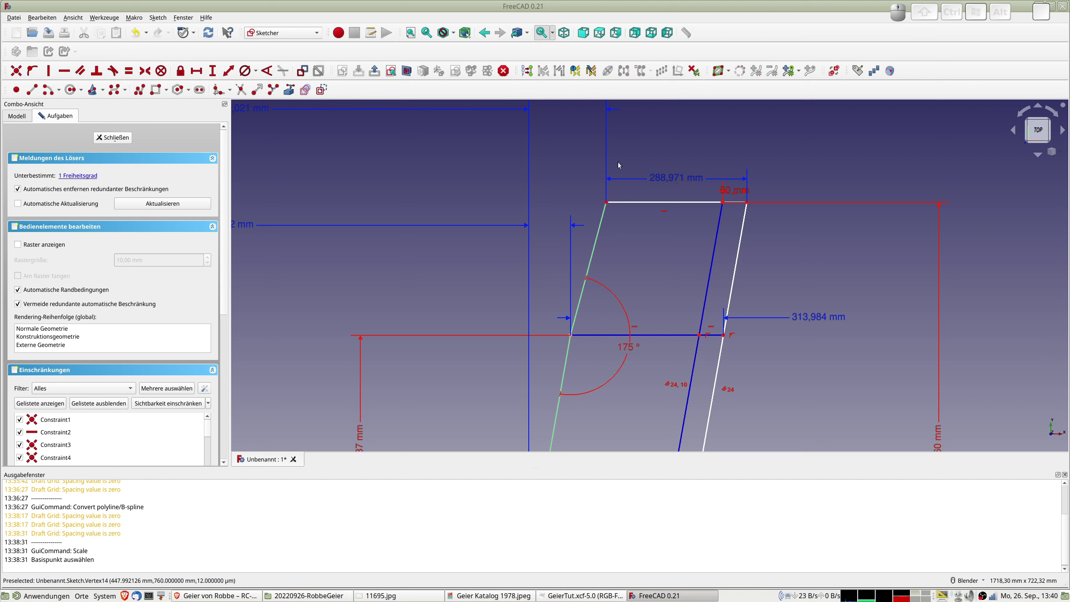
left_click_drag(718, 160, 850, 153)
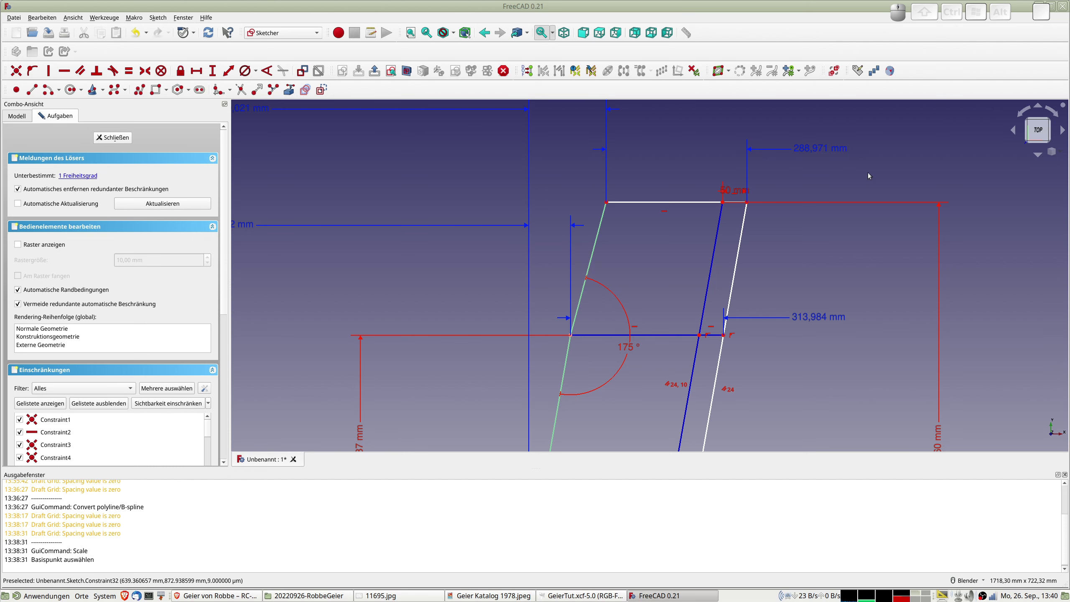
Finish editing the wing outline sketch
scroll(855, 262, "down", 1)
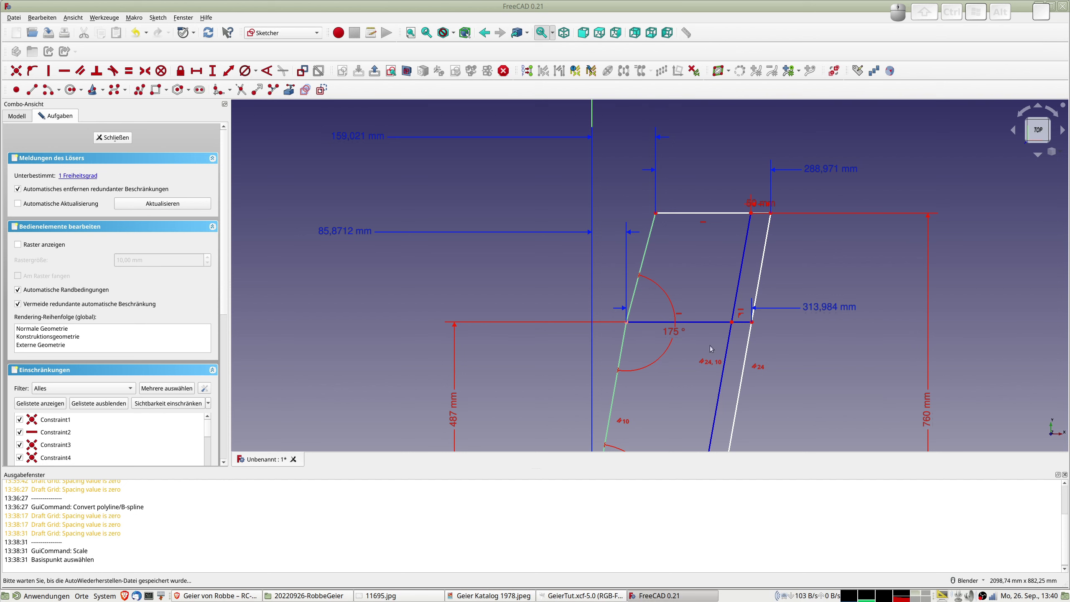
scroll(651, 289, "down", 3)
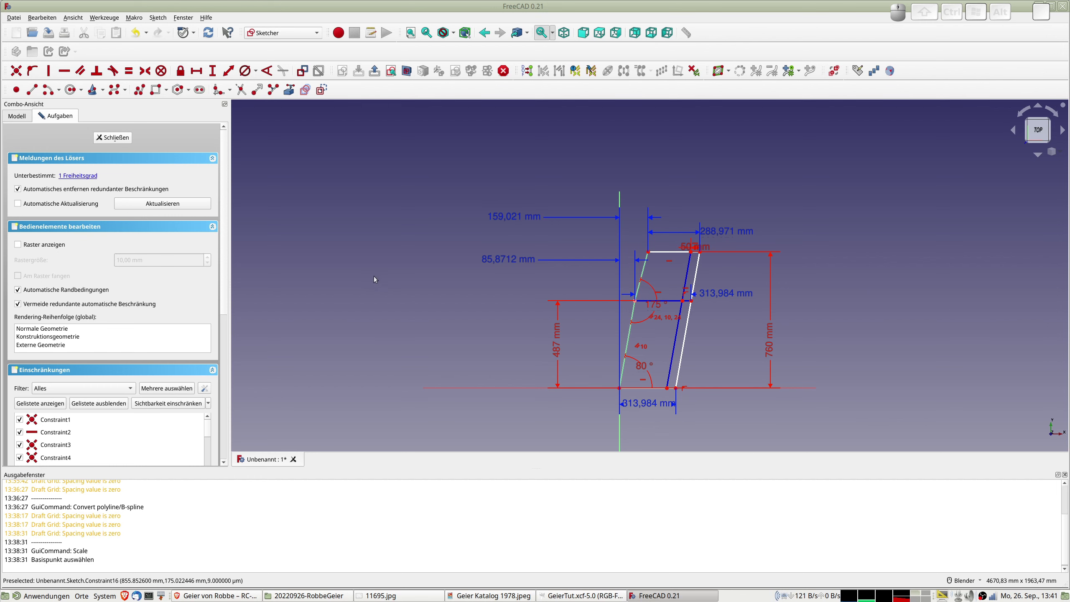
left_click(113, 138)
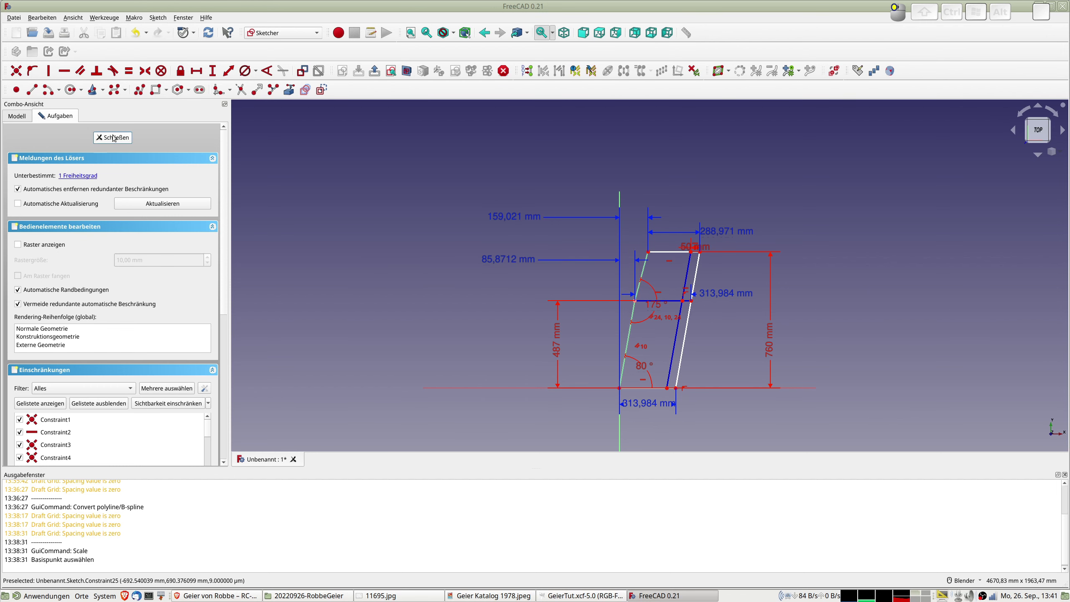
Try scaling BSpline as a clone about the base point 0, 0, 0 with an X factor of 314 only, and delete the clone
scroll(537, 273, "down", 5)
scroll(595, 291, "up", 7)
scroll(538, 219, "up", 4)
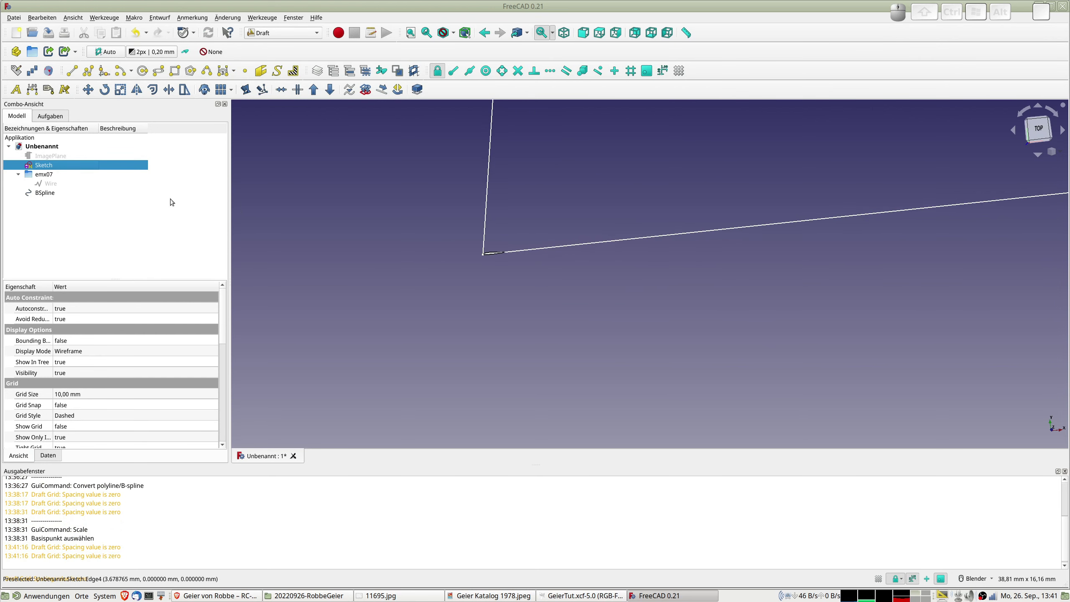
left_click(45, 192)
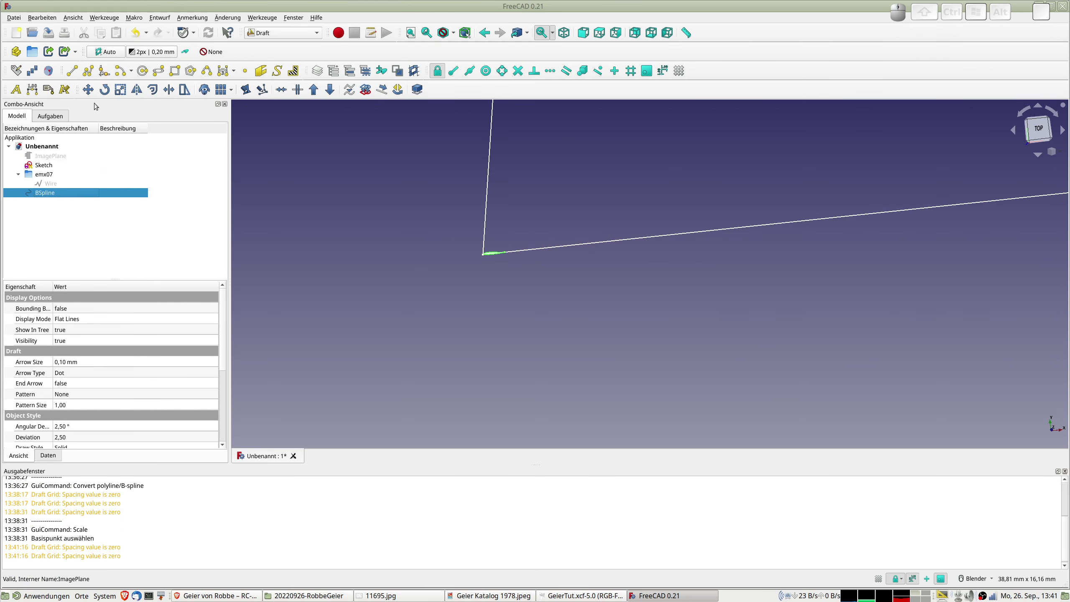
left_click(120, 89)
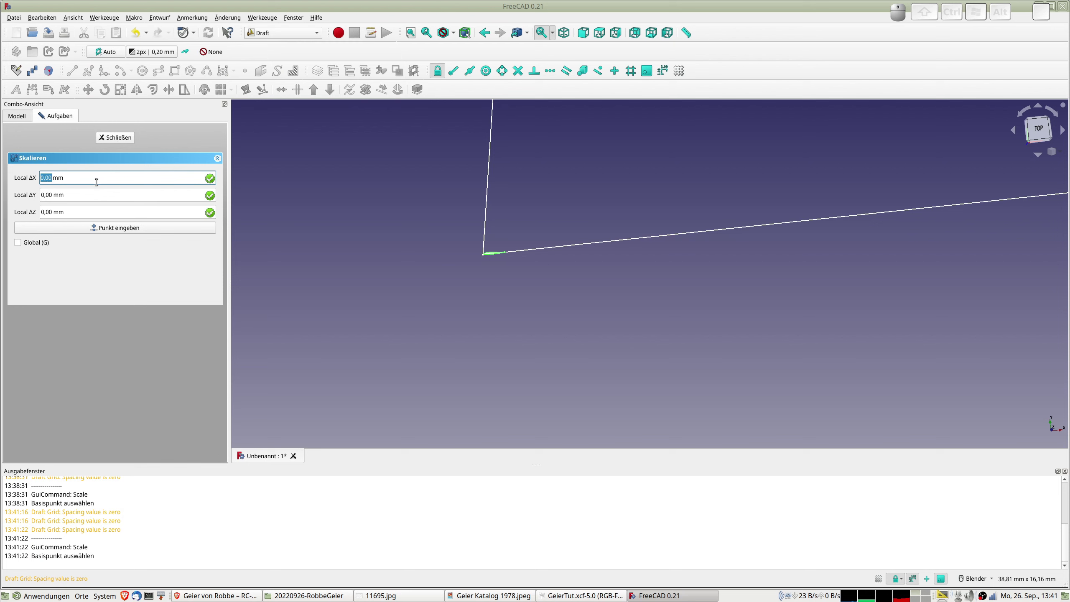
type("0")
key("Tab")
type("0")
key("Tab")
type("0")
key("Return")
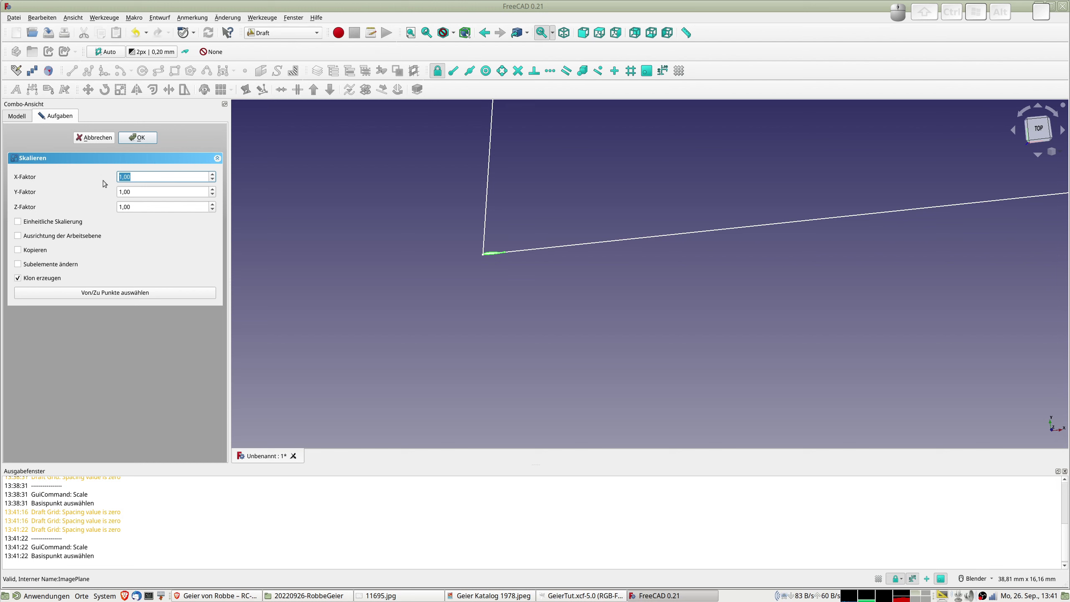
type("3,14")
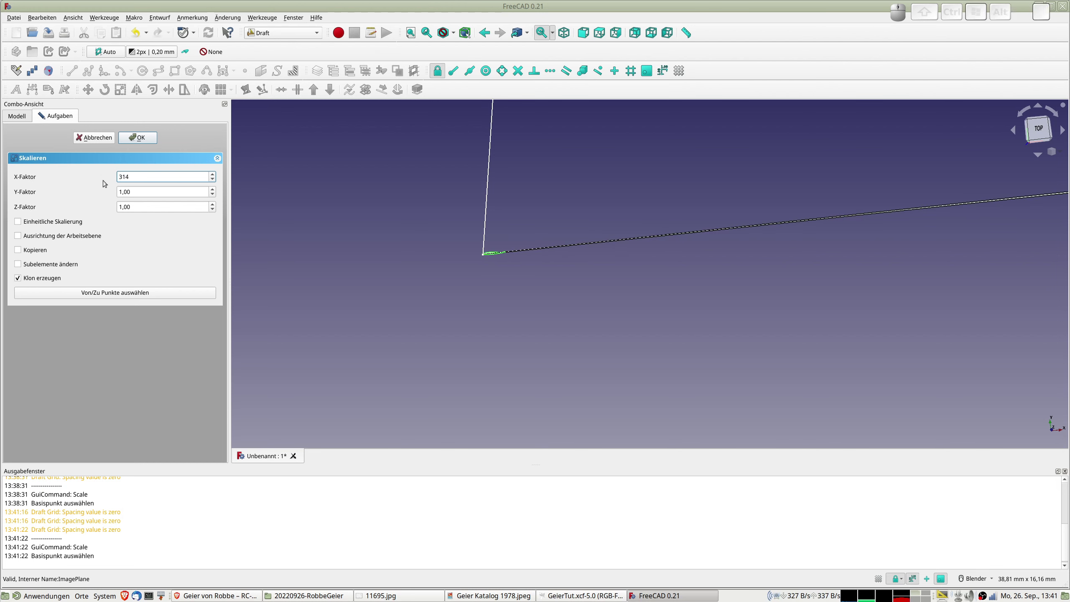
key("Return")
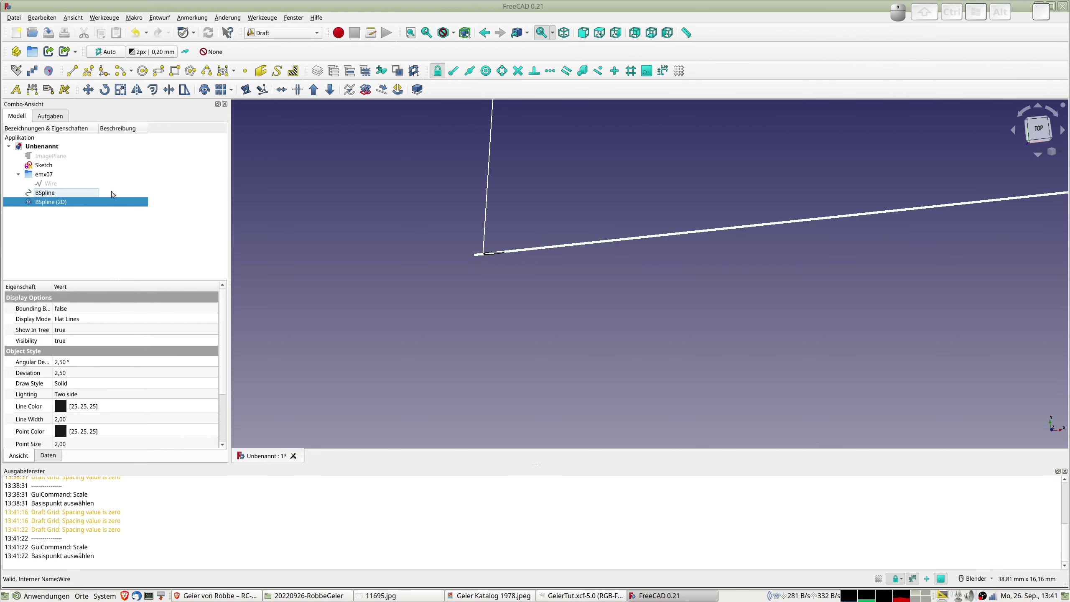
key("Delete")
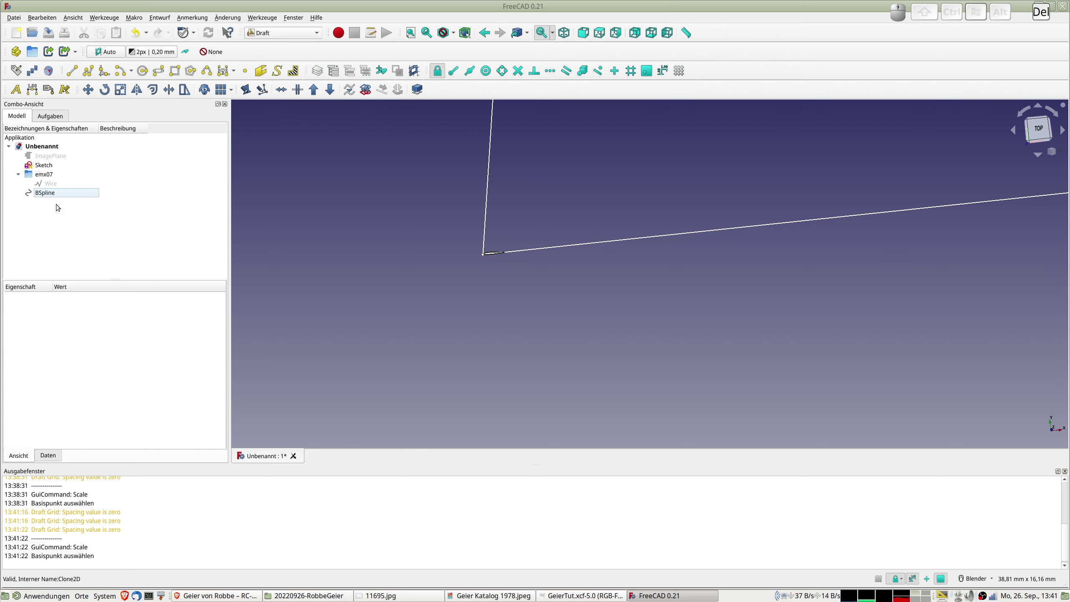
Scale BSpline uniformly by a factor of 314 about the base point 0, 0, 0 as a clone
left_click(59, 193)
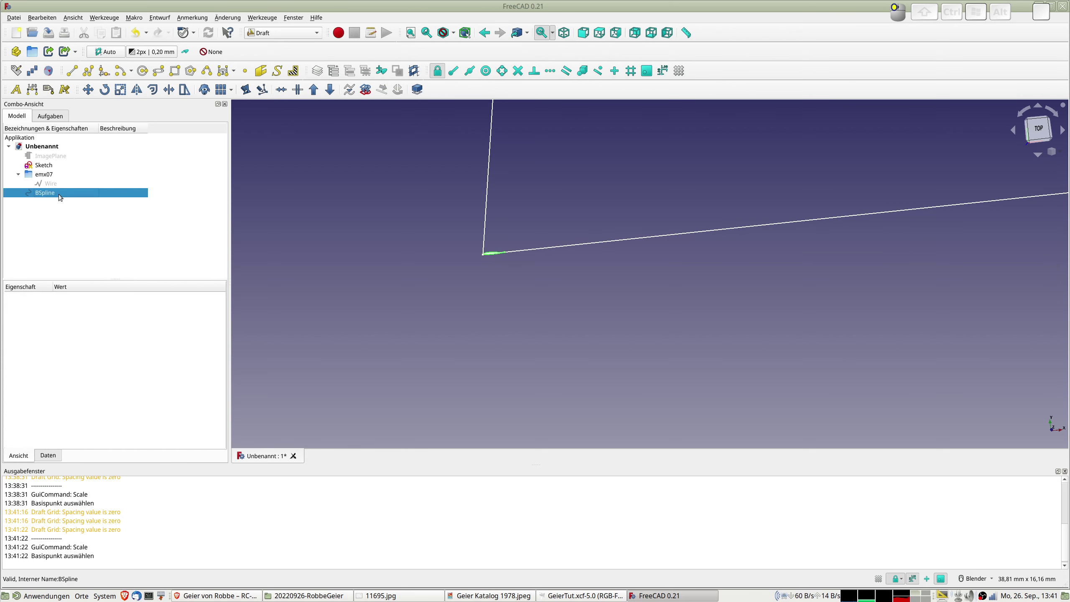
left_click(121, 90)
type("0")
key("Tab")
type("0")
key("Tab")
type("0")
key("Return")
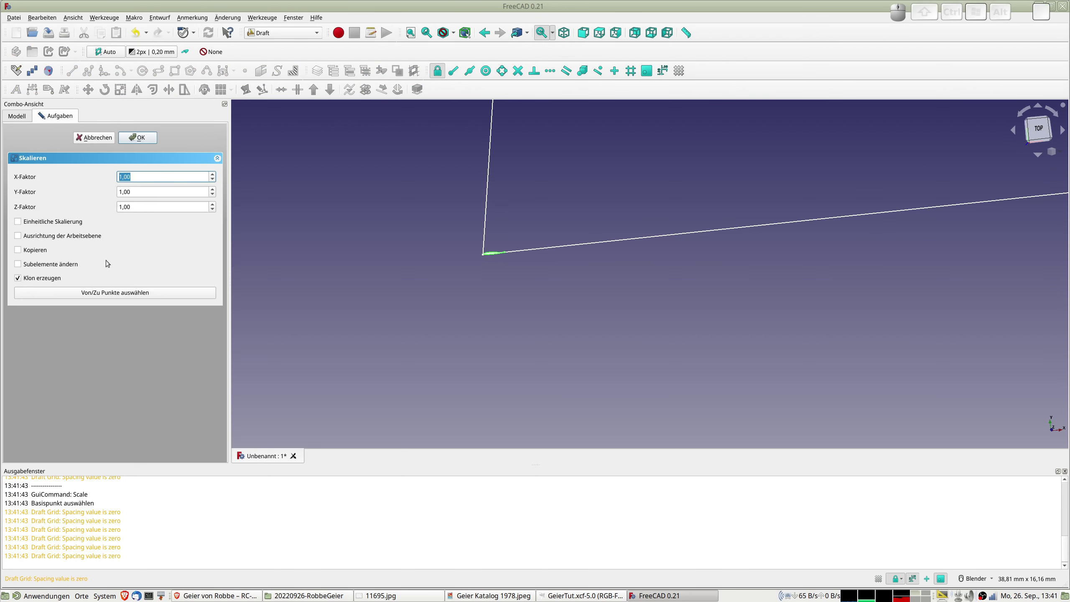
left_click(42, 221)
type("3")
type("14")
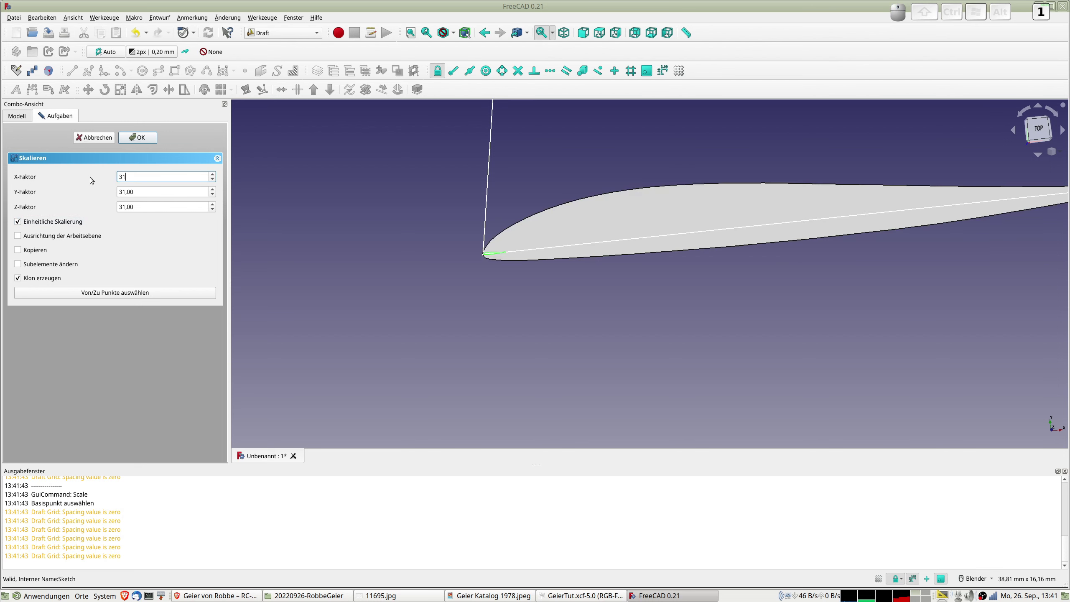
key("Return")
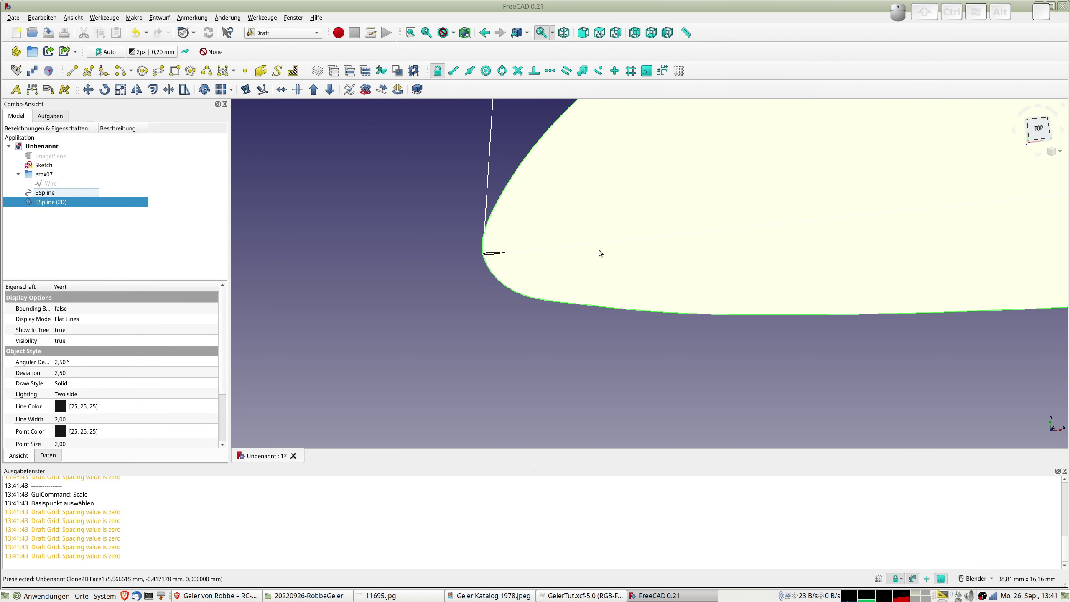
Hide the original unscaled BSpline airfoil
scroll(599, 250, "down", 6)
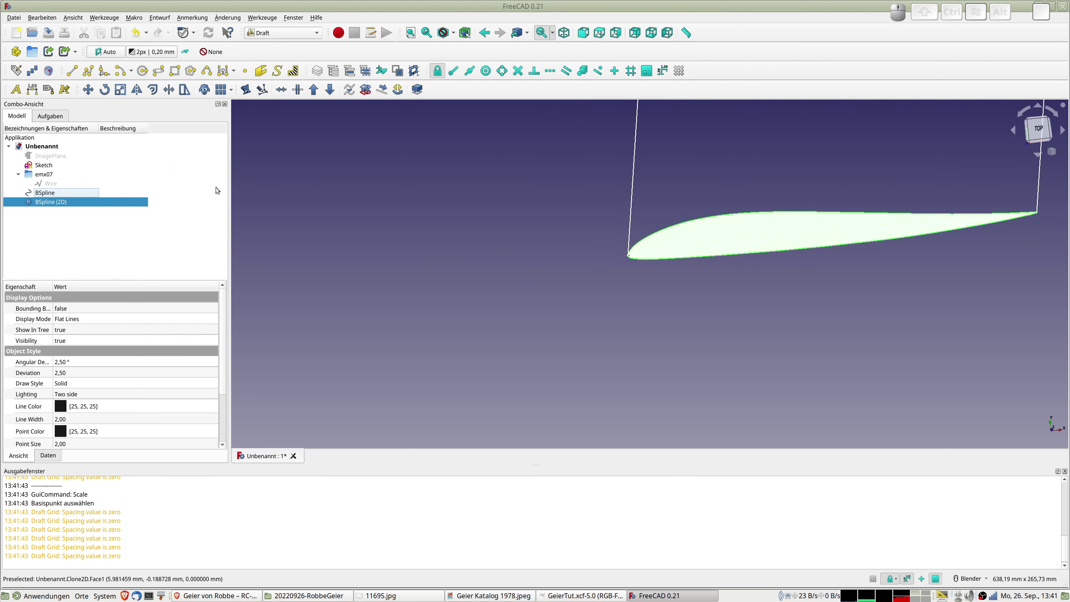
left_click(55, 194)
key("space")
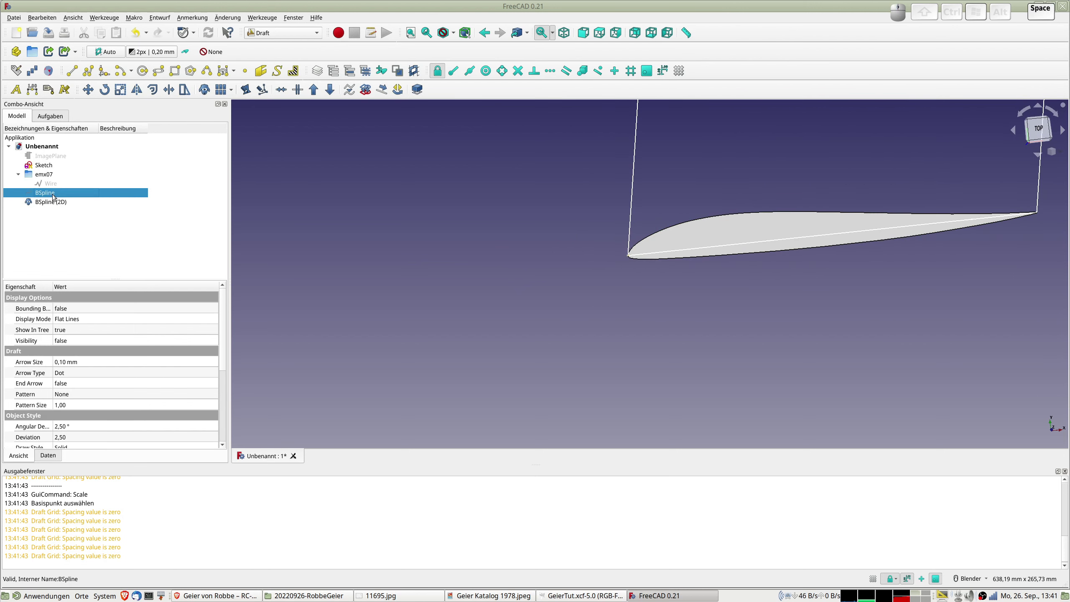
Convert the scaled clone BSpline (2D) to a sketch and rename the new sketch P314-1
left_click(49, 203)
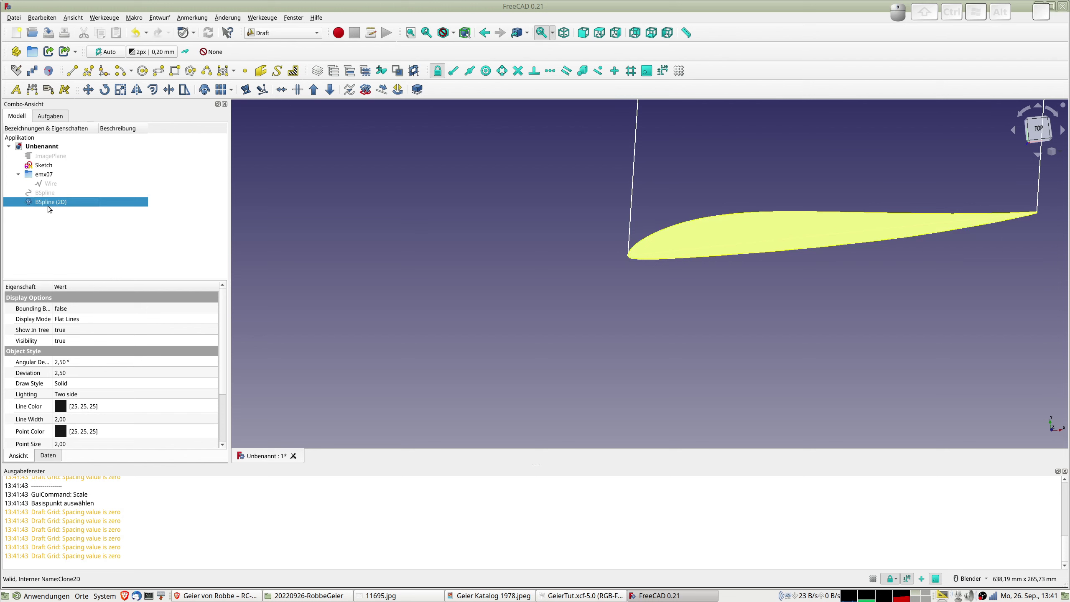
left_click(365, 90)
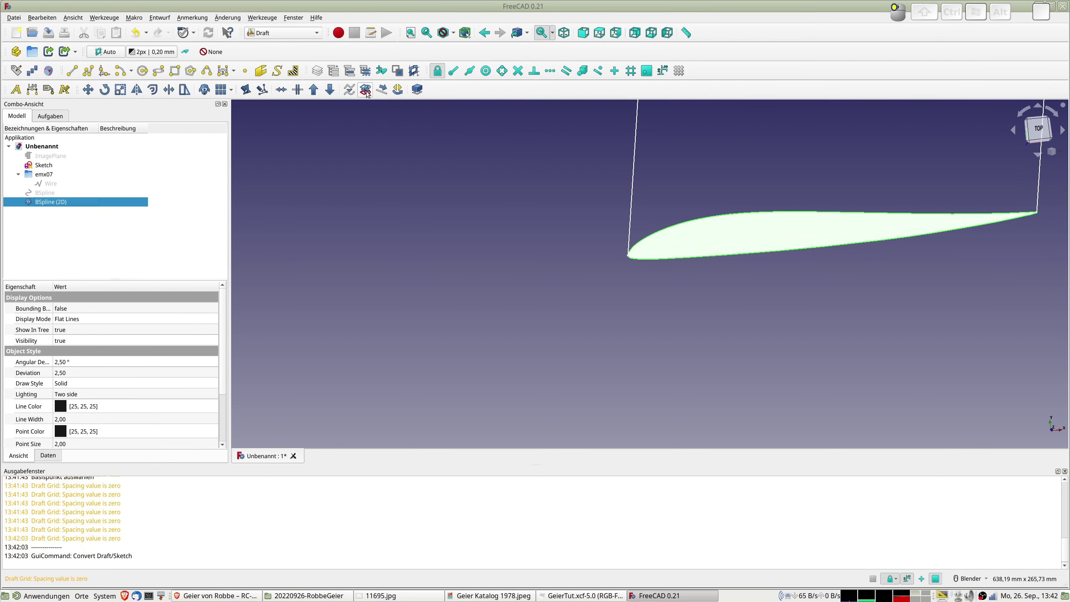
left_click(61, 212)
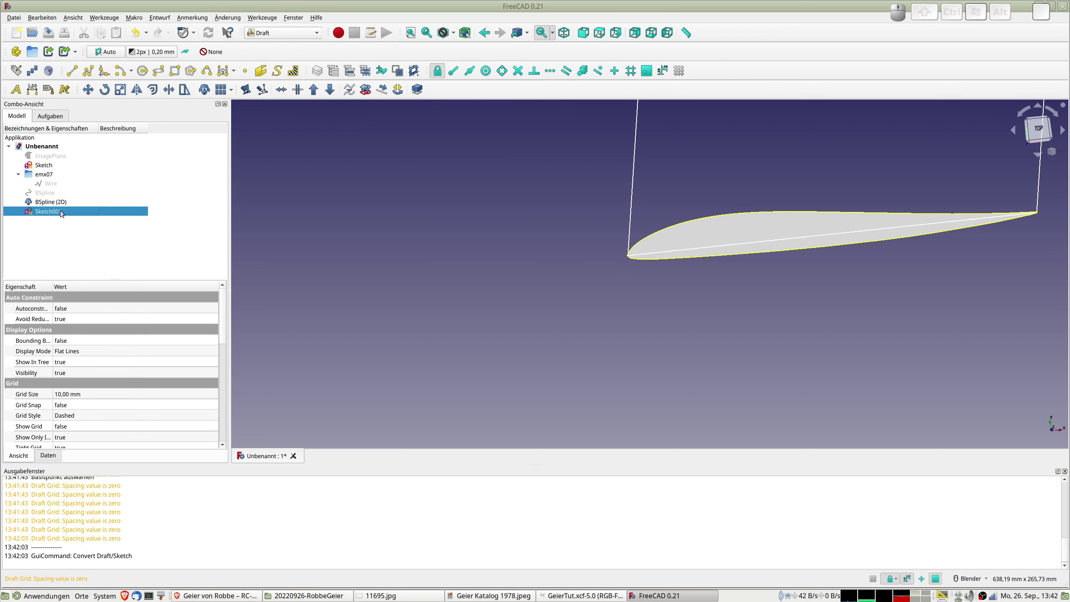
key("F2")
type("P")
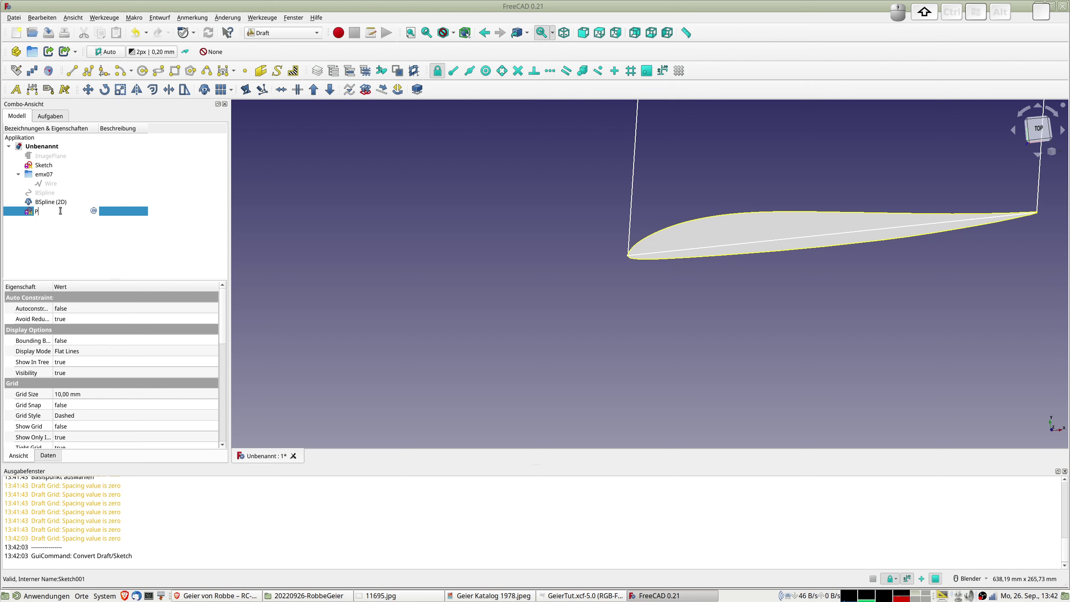
type("314-1")
key("Return")
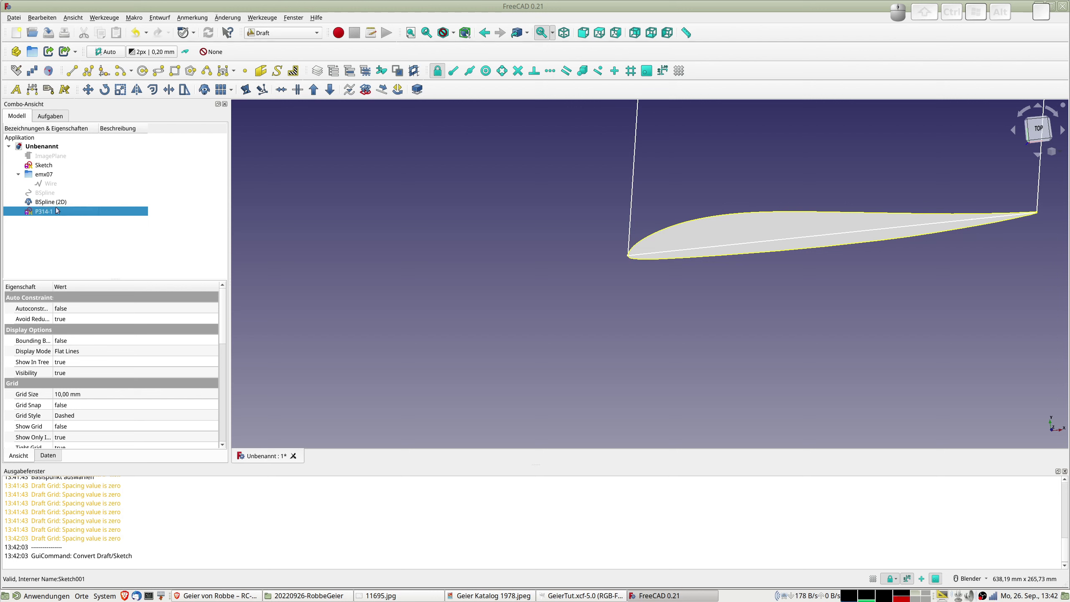
Hide the scaled clone BSpline (2D) so that only its sketch version is displayed
left_click(50, 203)
key("space")
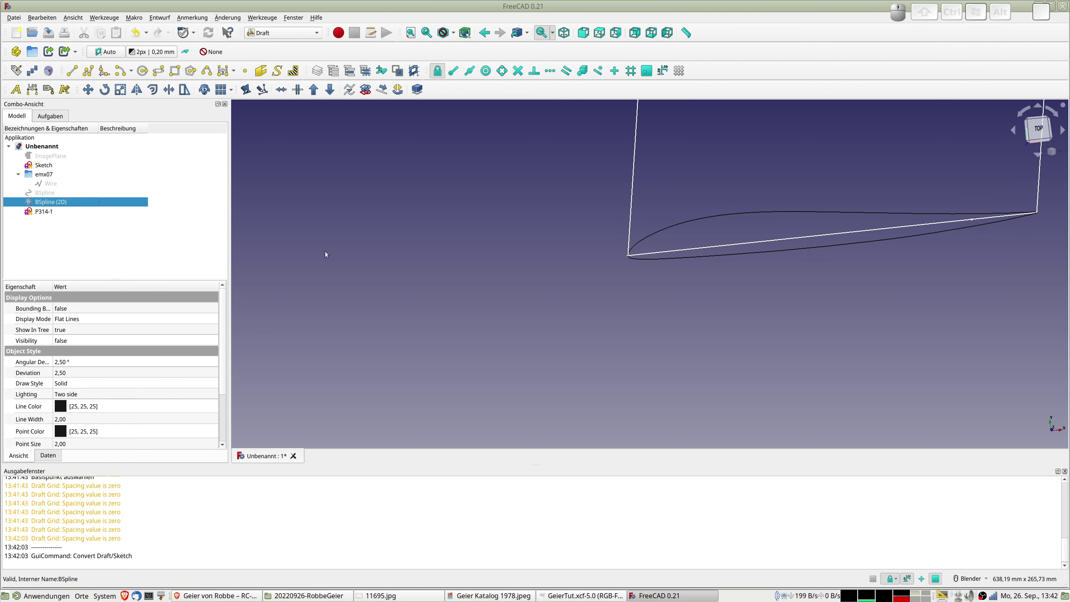
scroll(645, 267, "down", 10)
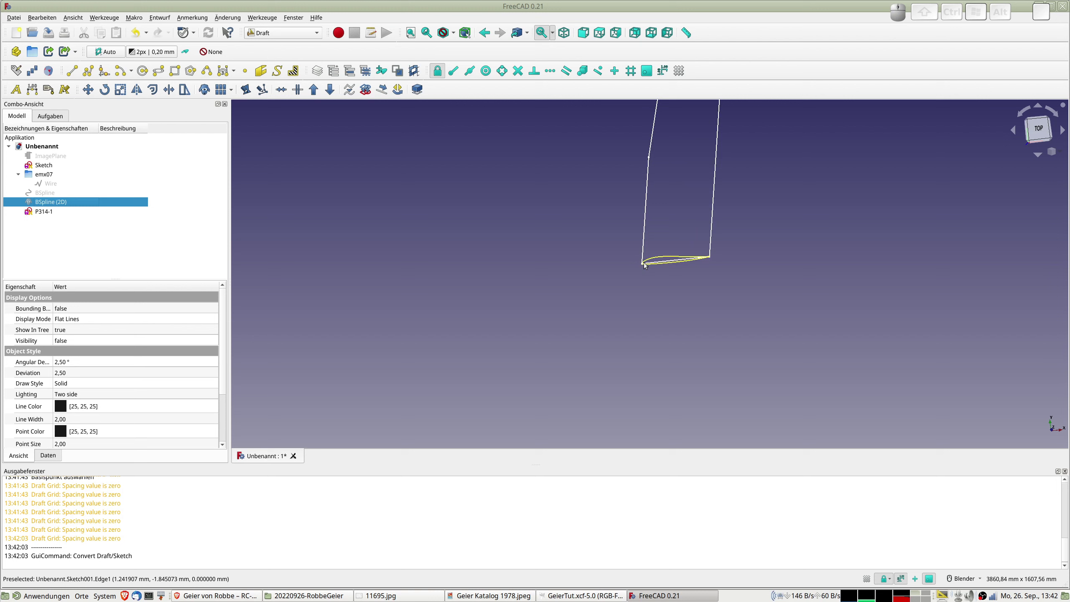
Switch to the Part Design workbench
left_click(42, 213)
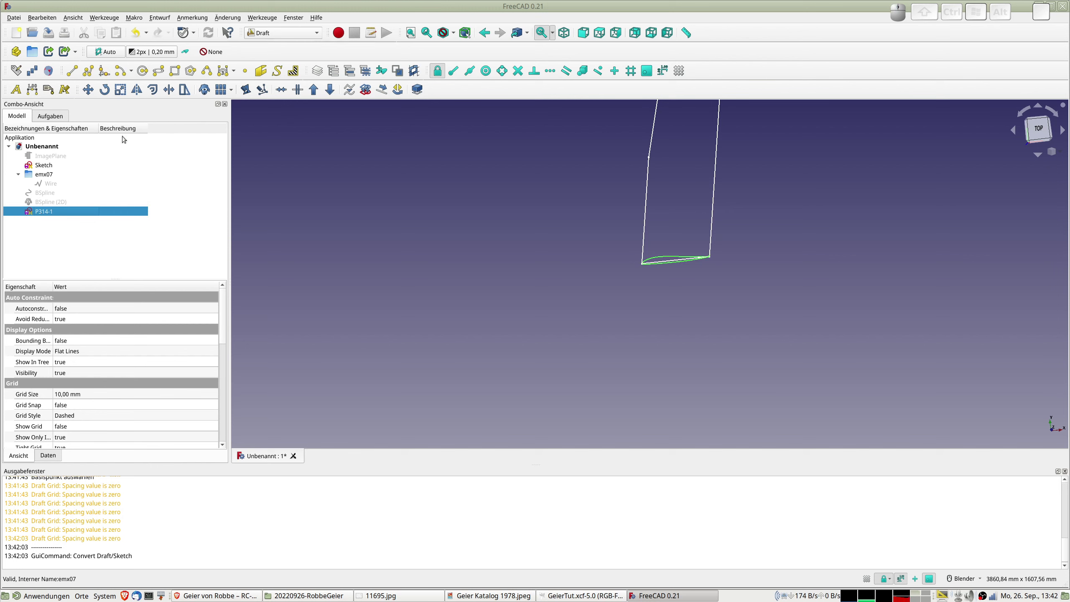
left_click(284, 33)
left_click(277, 18)
left_click(16, 70)
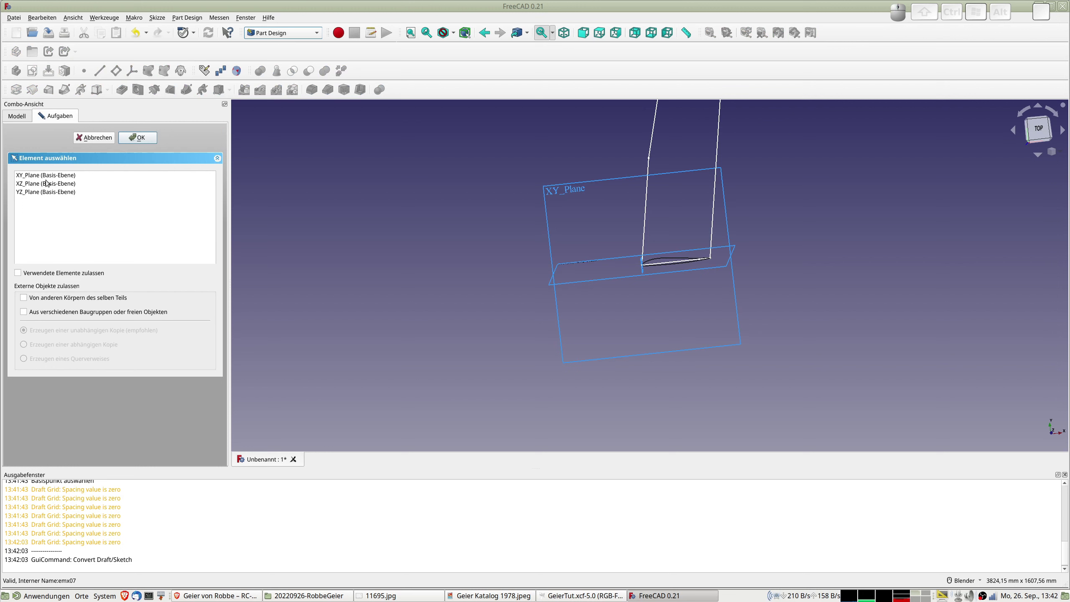
left_click(96, 138)
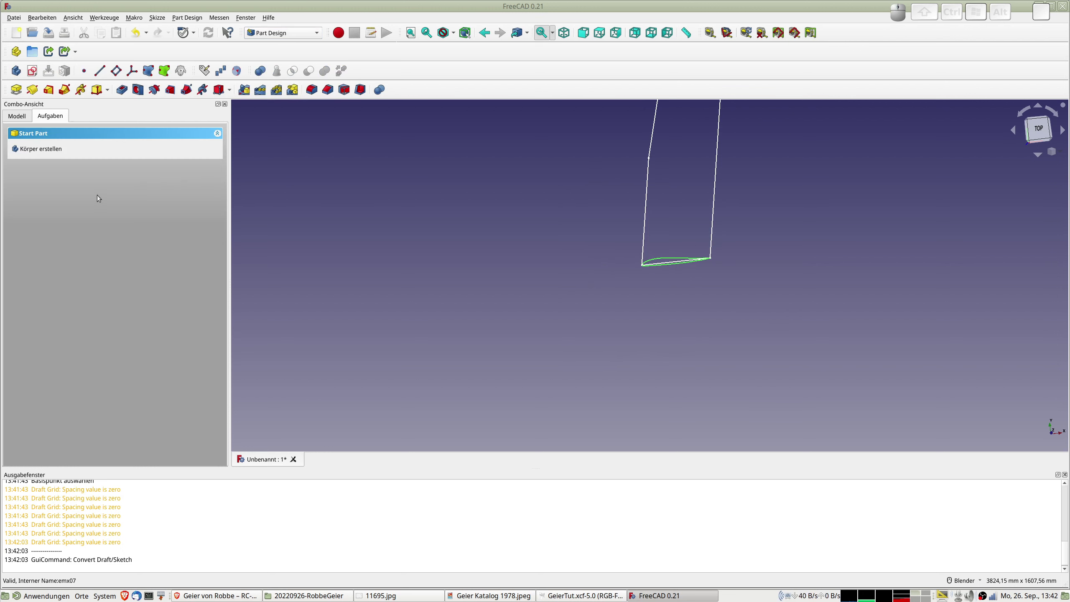
Create a new body and move the P314-1 sketch into it
left_click(27, 151)
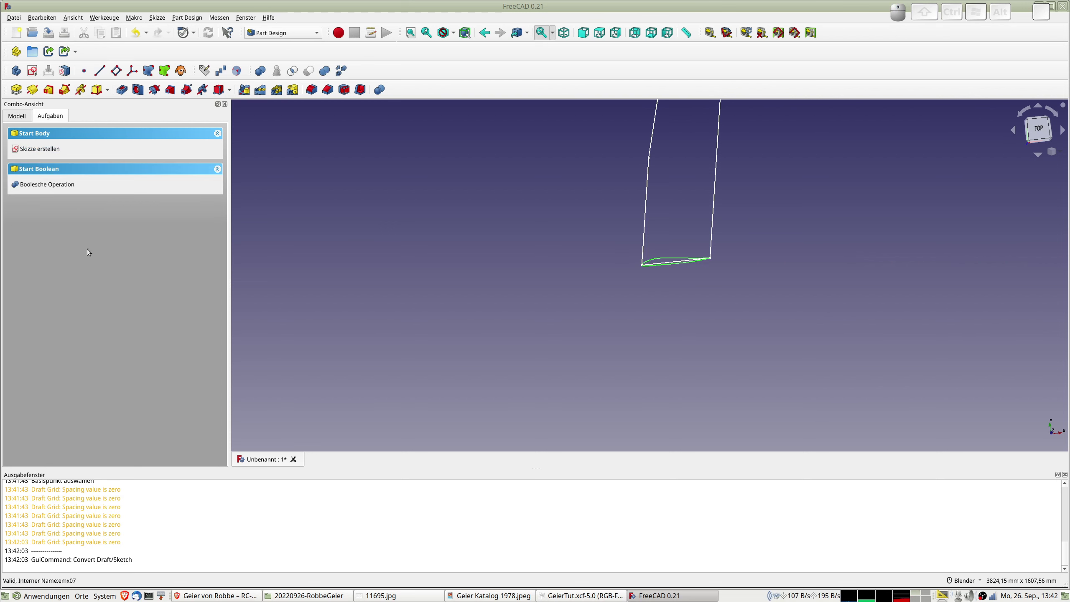
left_click(10, 118)
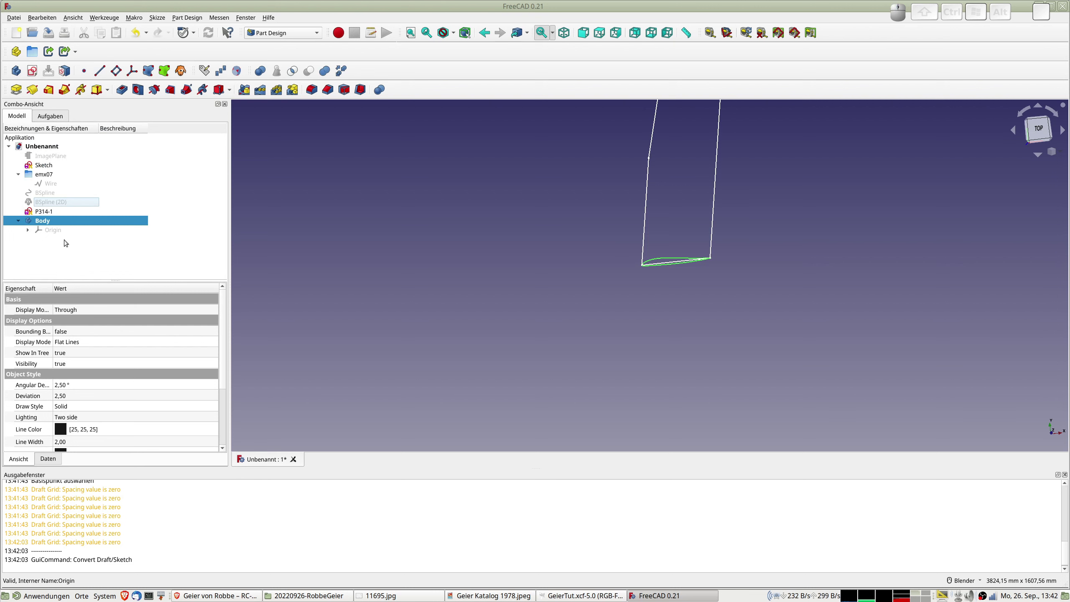
left_click(41, 212)
left_click_drag(41, 212, 43, 221)
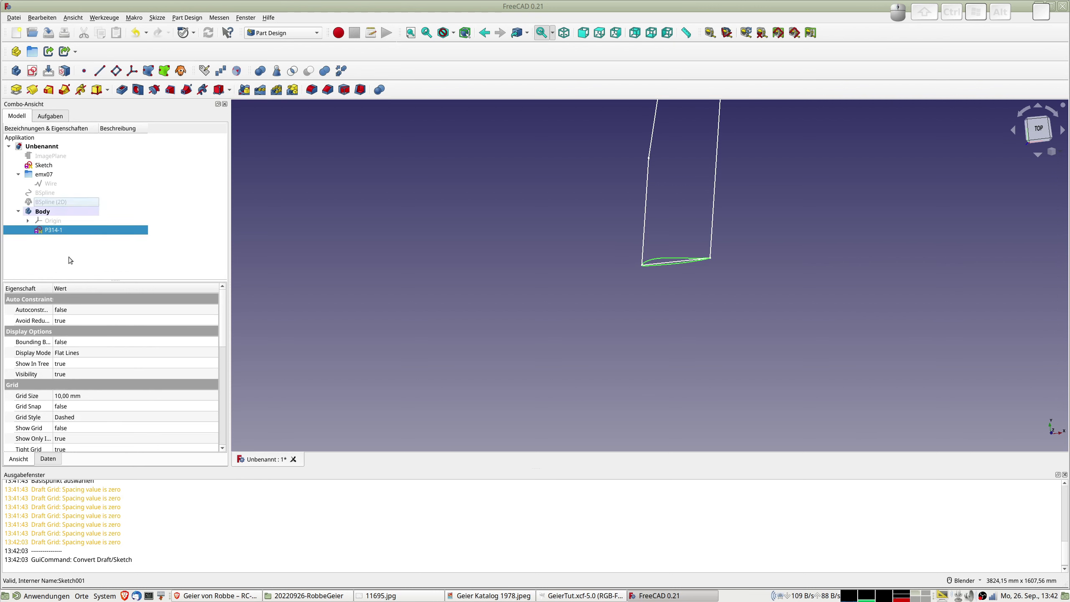
Attach the P314-1 sketch to the body's XZ_Plane using the FlatFace attachment method
left_click(27, 220)
scroll(84, 261, "down", 1)
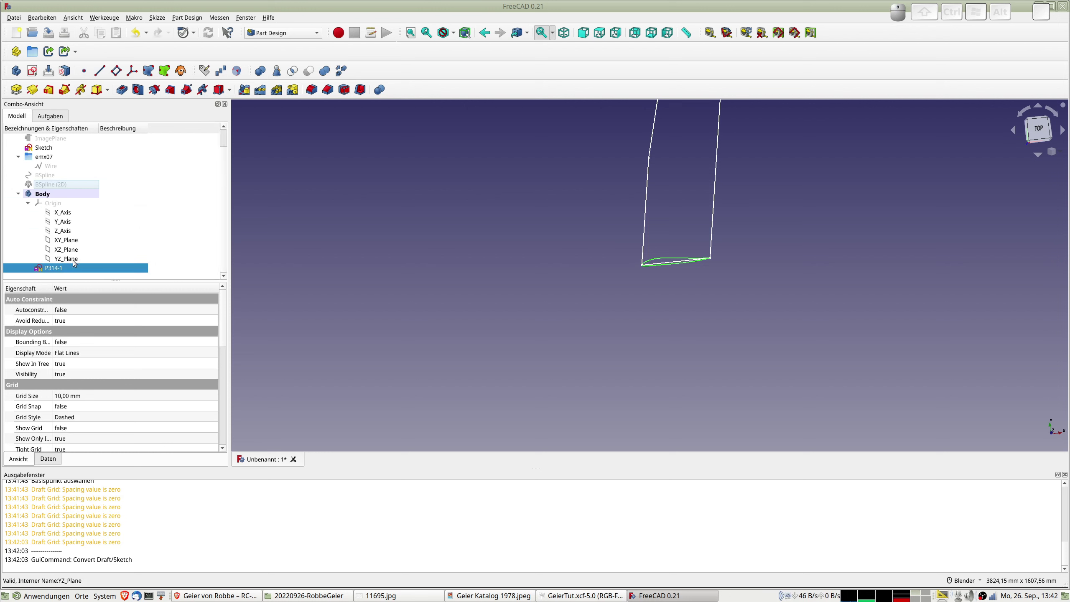
middle_click_drag(944, 358, 868, 368)
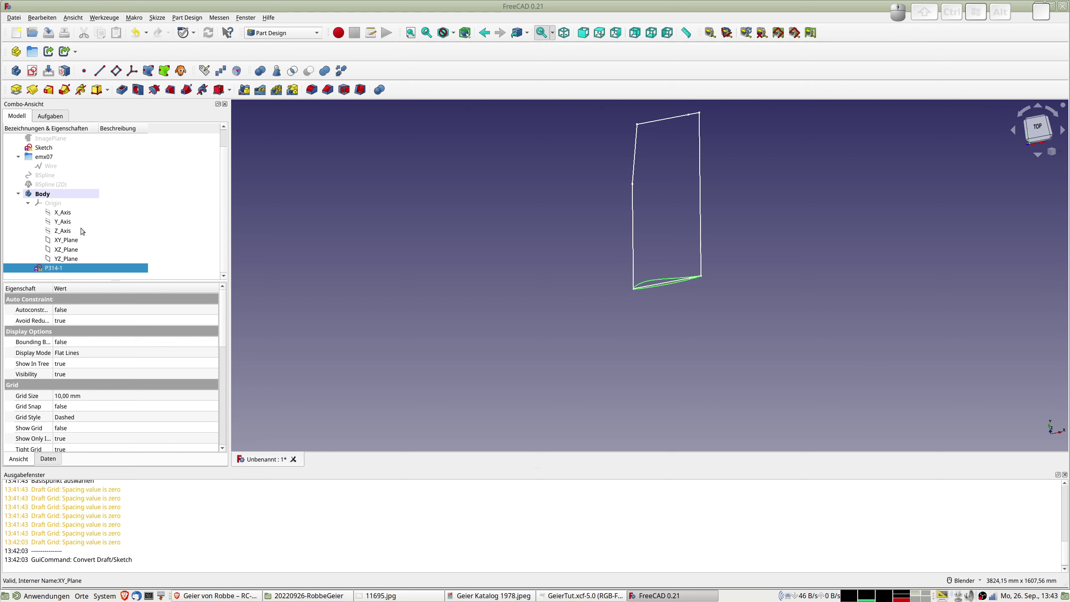
left_click(62, 251)
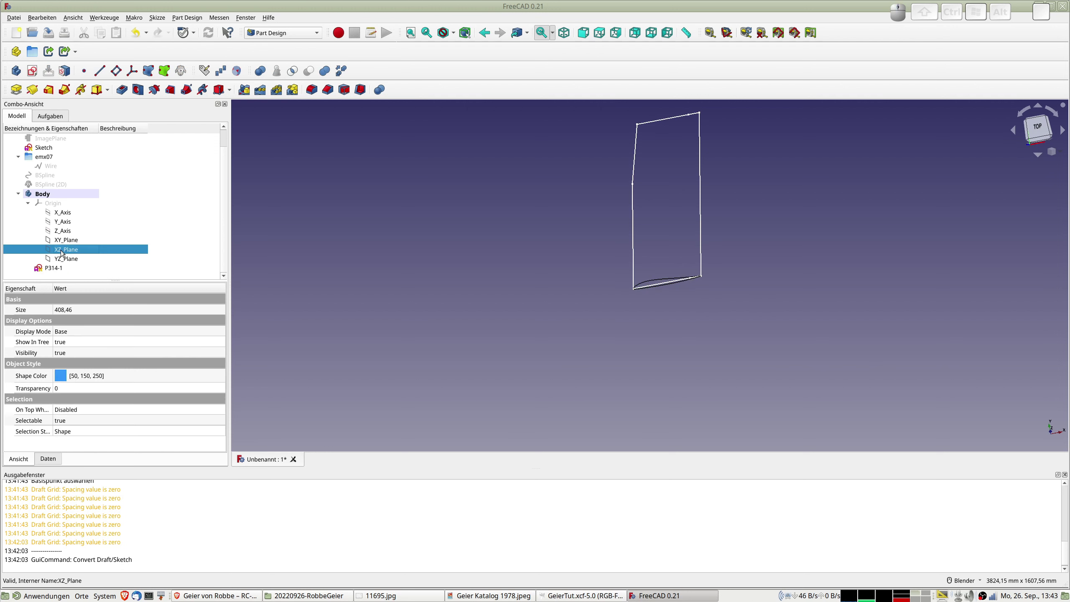
left_click(65, 70)
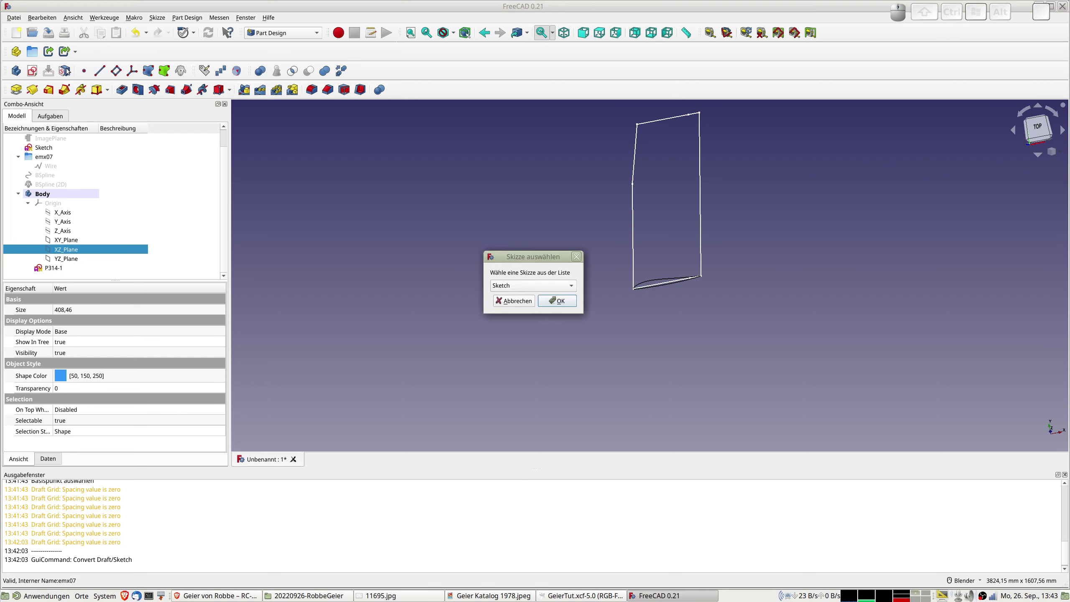
left_click(512, 289)
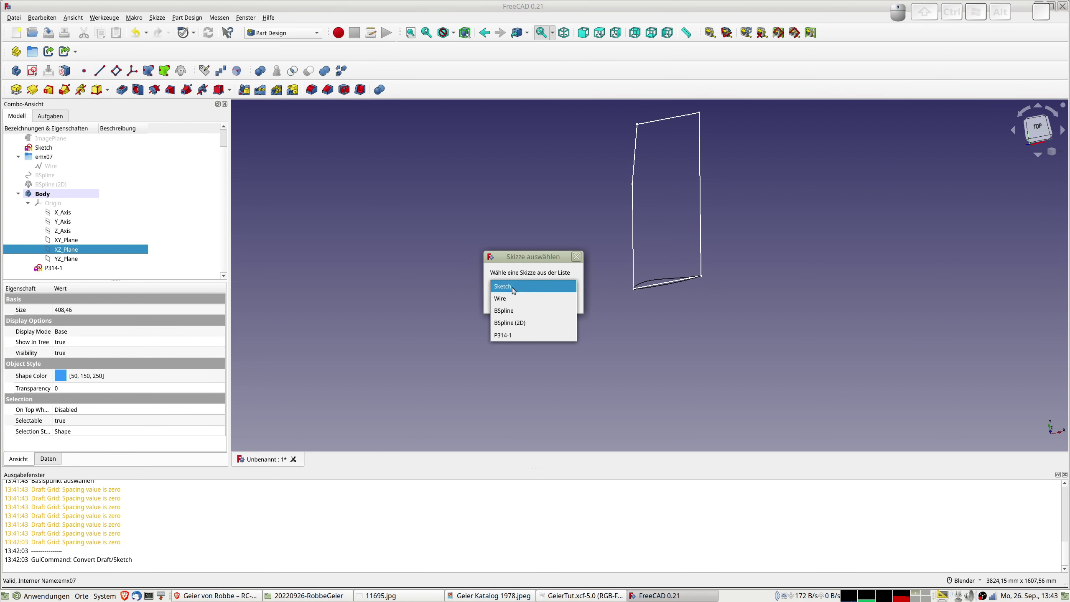
left_click(508, 335)
left_click(557, 301)
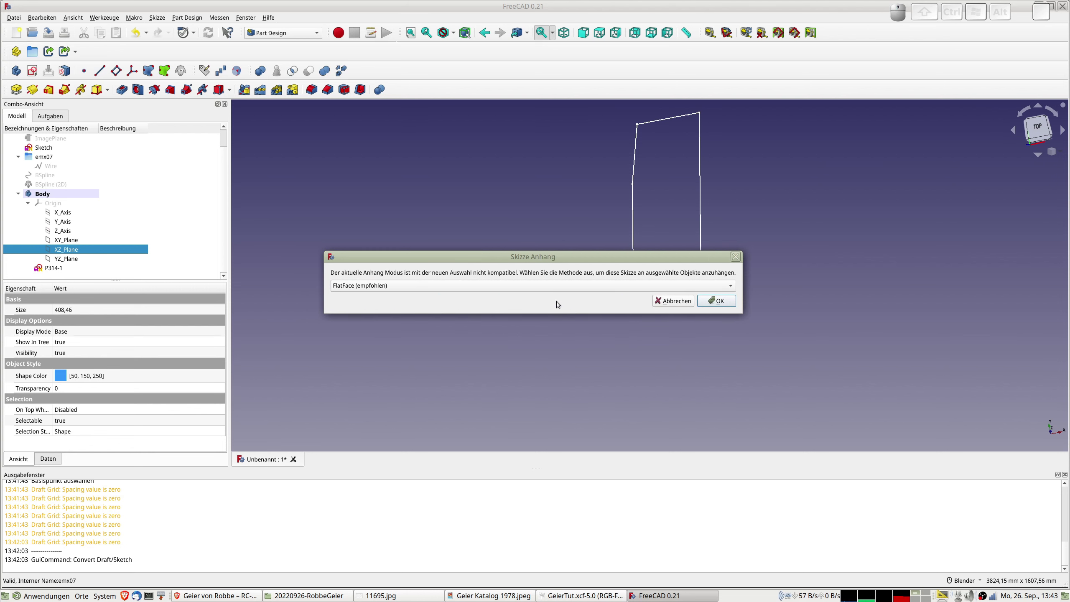
left_click(717, 301)
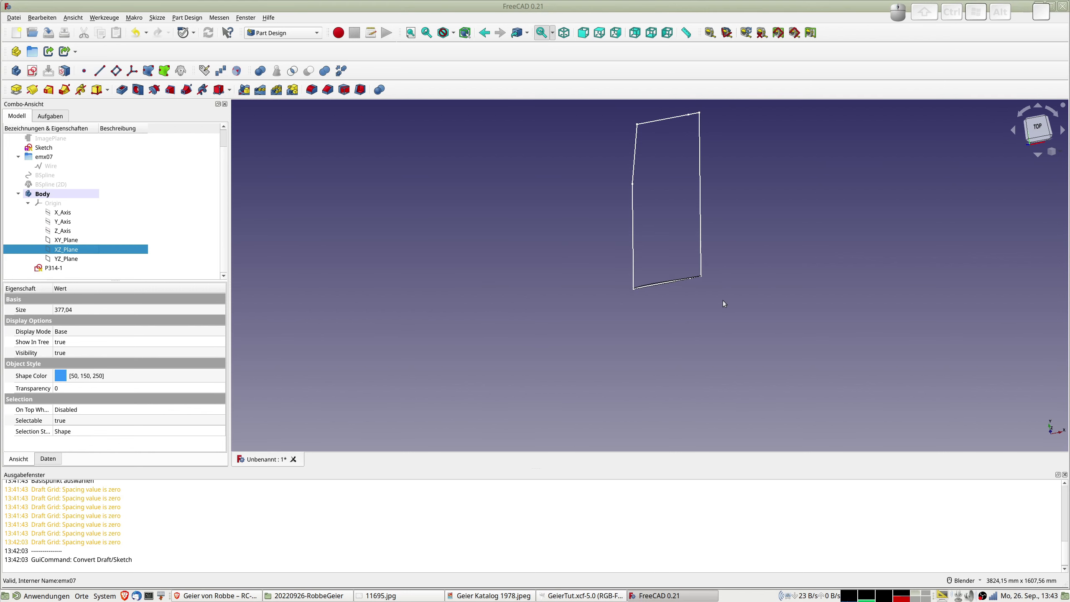
Duplicate the P314-1 sketch without its XZ_Plane dependency and move the copy into the body
scroll(652, 306, "up", 4)
mouse_move(652, 304)
middle_mouse_down()
mouse_move(653, 250)
mouse_move(669, 228)
mouse_move(743, 242)
mouse_move(745, 214)
mouse_move(728, 251)
mouse_move(692, 259)
middle_mouse_up()
left_click(63, 269)
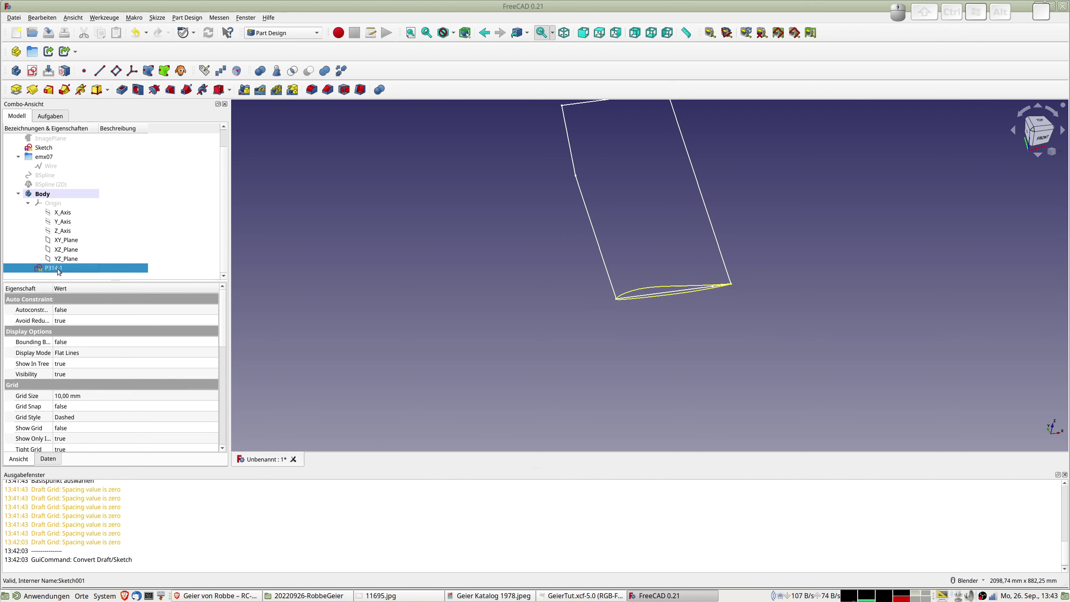
key("ctrl+e")
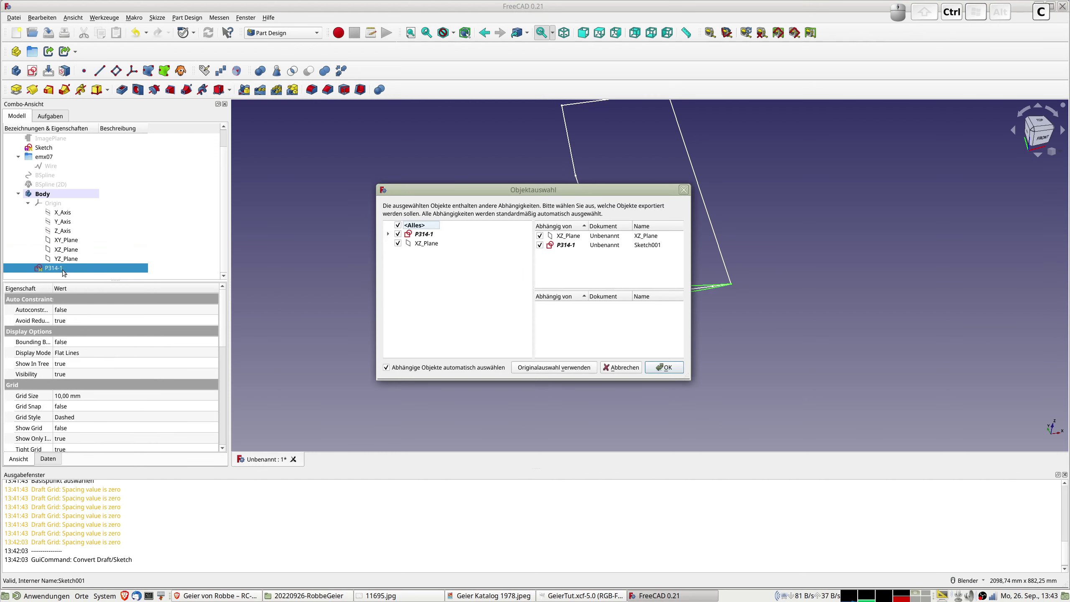
left_click(408, 244)
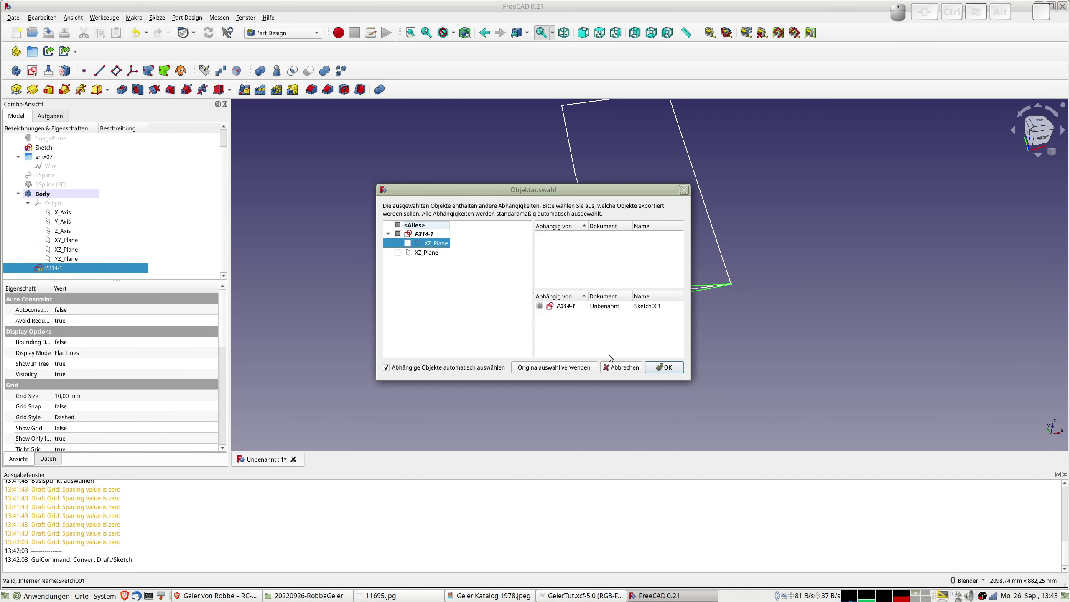
left_click(664, 368)
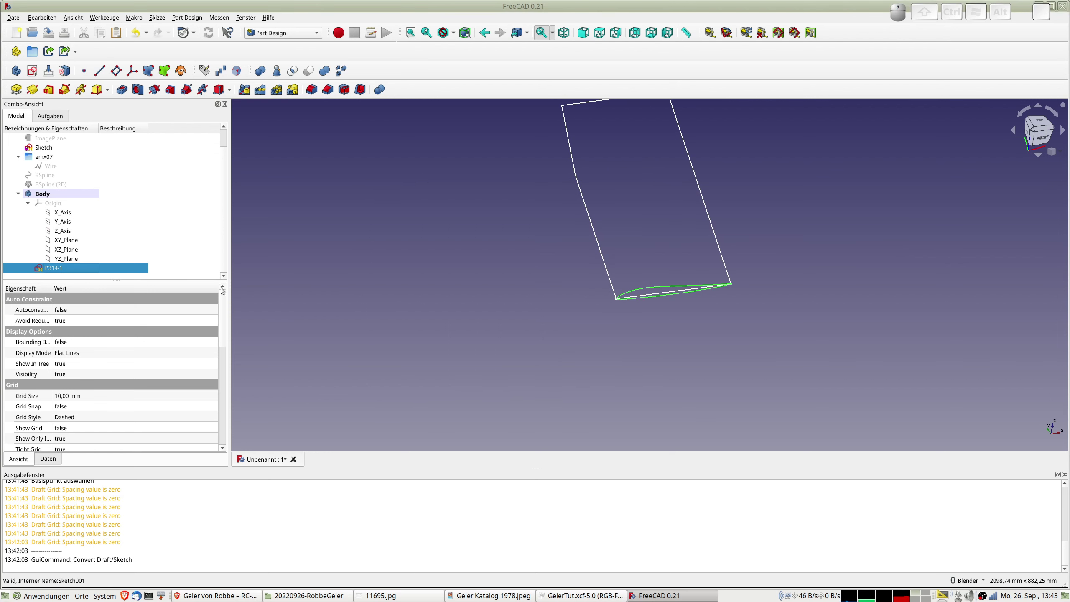
key("ctrl+v")
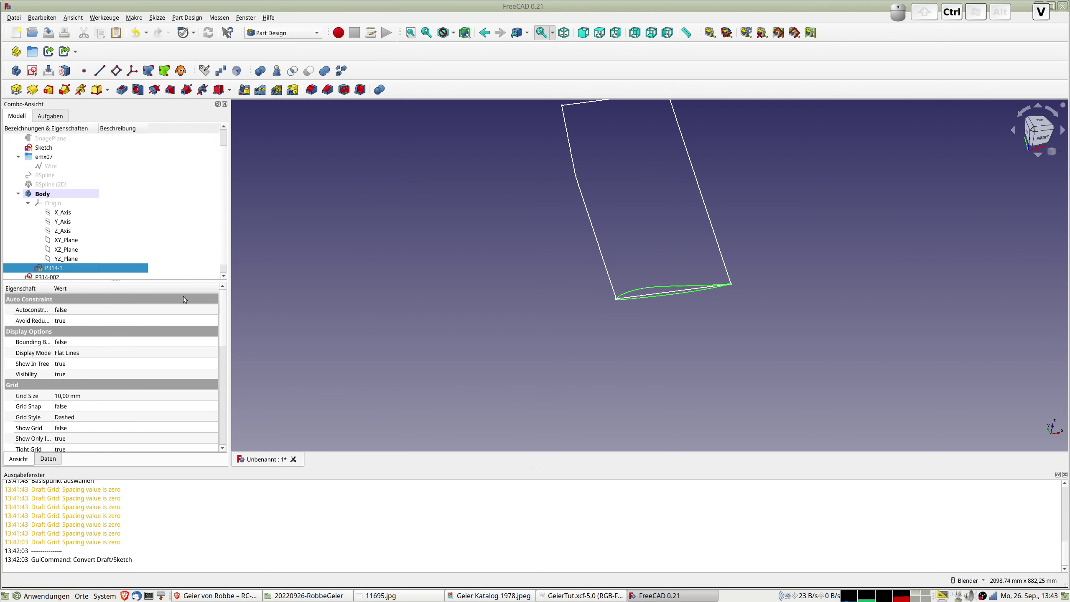
left_click(53, 277)
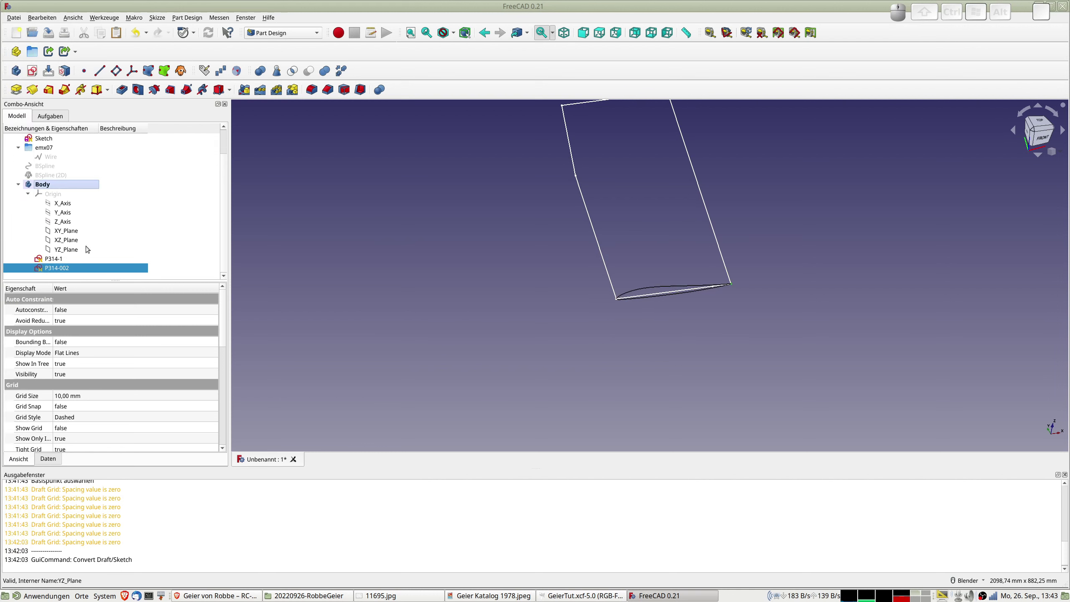
Start a datum plane attached to the body's XZ_Plane
left_click(61, 240)
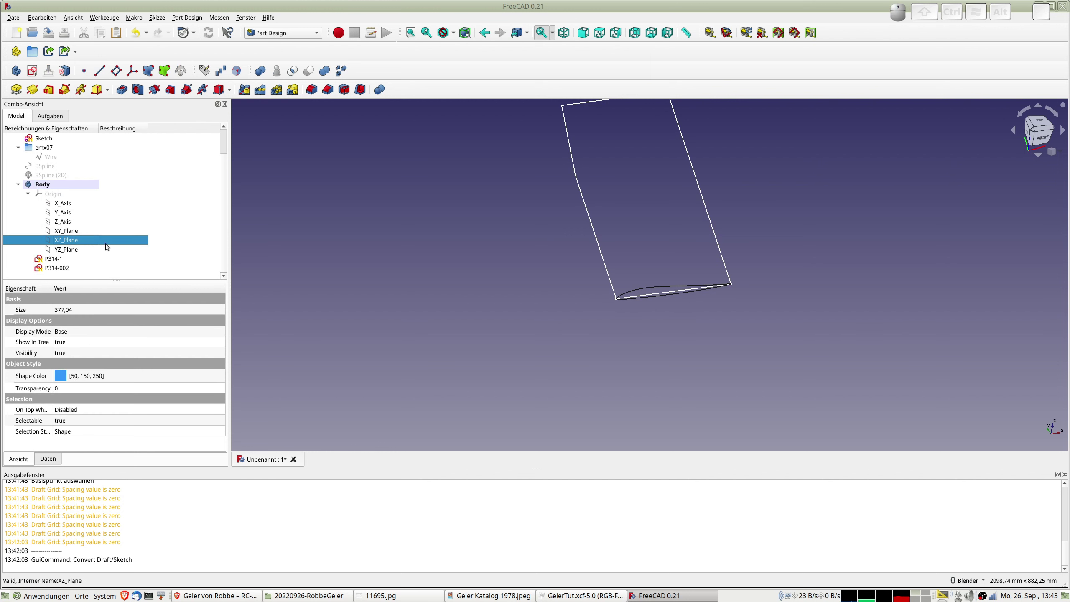
left_click(116, 70)
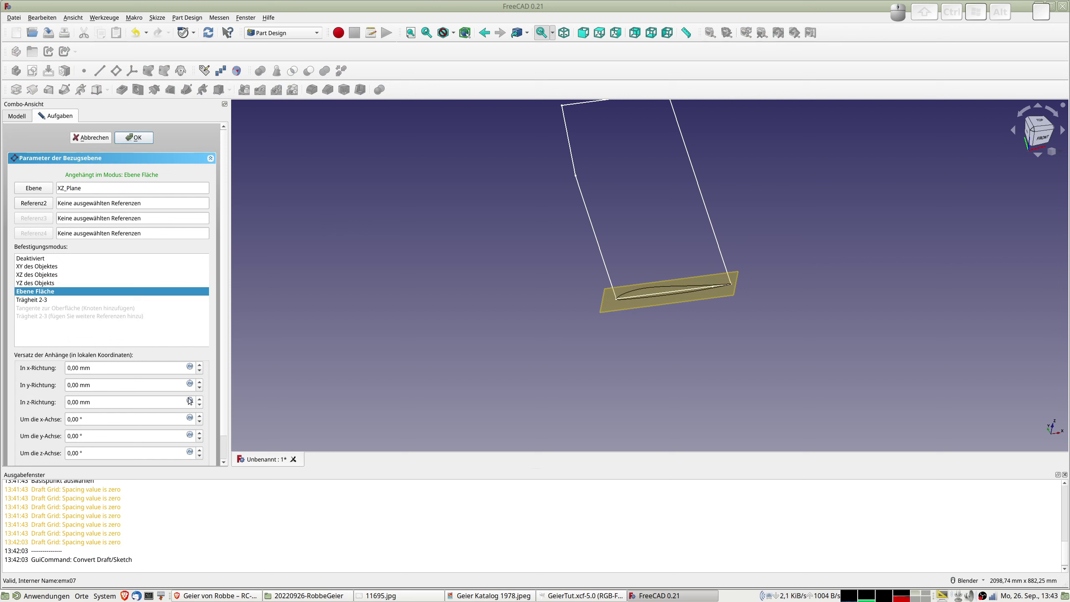
left_click(200, 399)
left_click(201, 399)
left_click(200, 398)
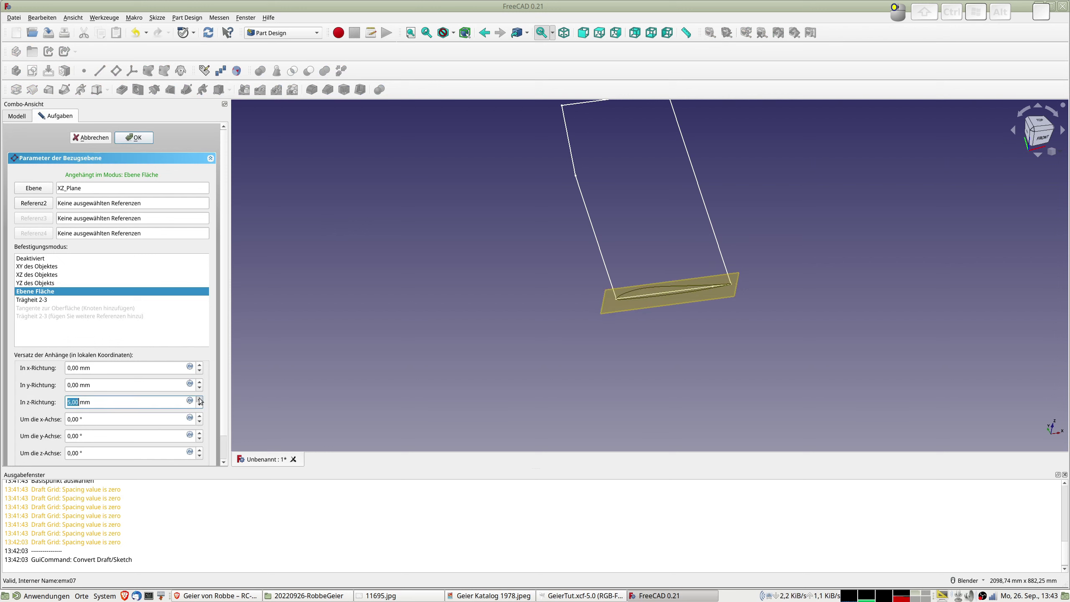
left_click(200, 398)
left_click(200, 399)
left_click(200, 405)
left_click(200, 405)
left_click(200, 405)
left_click(200, 405)
left_click(200, 405)
mouse_move(1, 404)
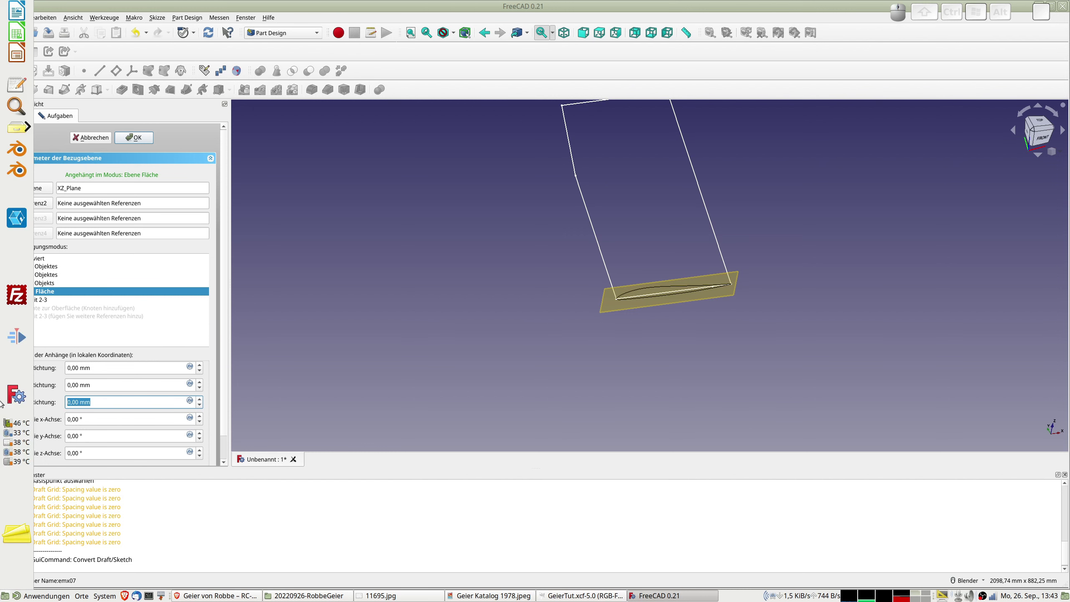
Offset the datum plane by -487 mm in z and 85,87 mm in x, and finish creating it
type("-")
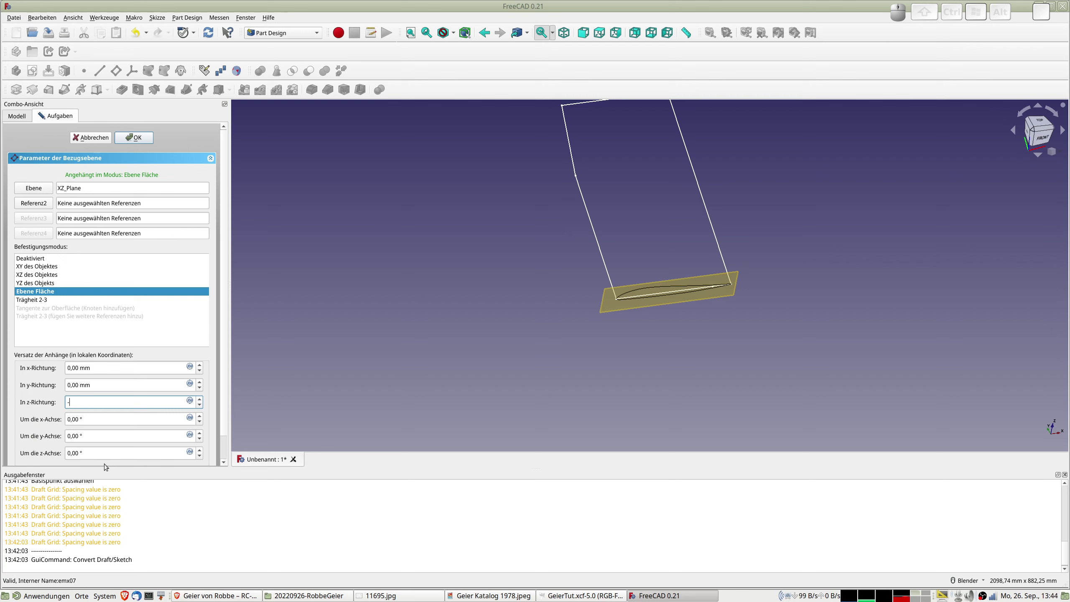
type("487")
key("Tab")
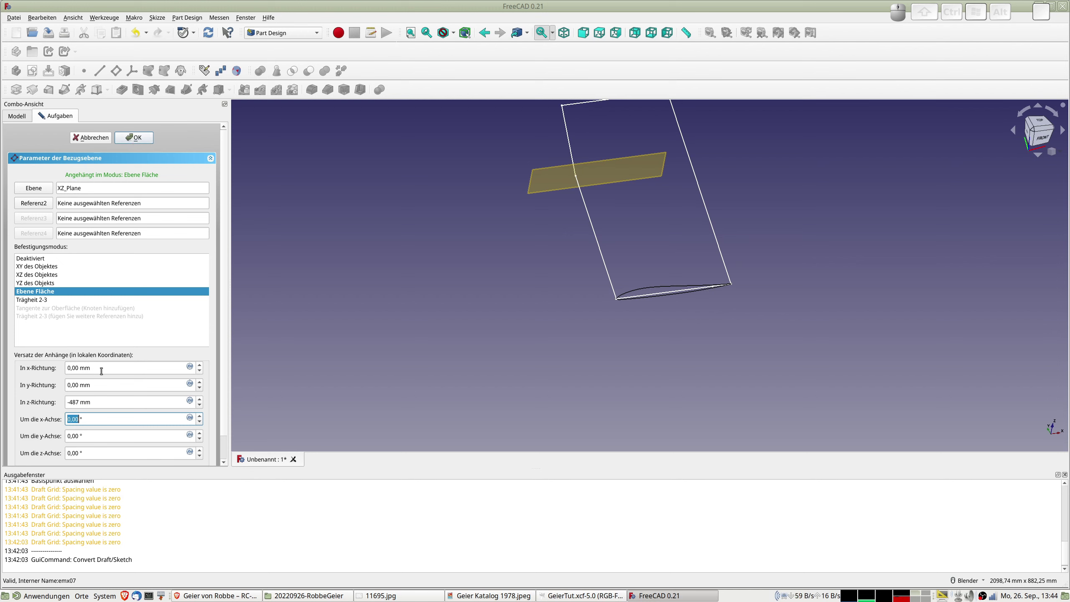
left_click_drag(104, 368, 26, 415)
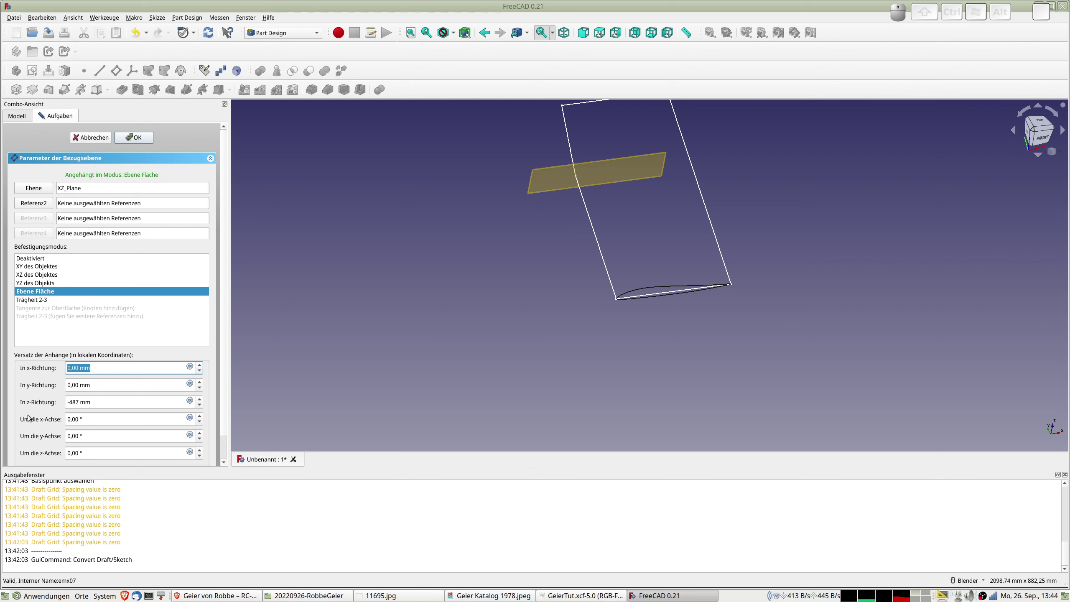
type("86")
key("BackSpace")
type("5,87")
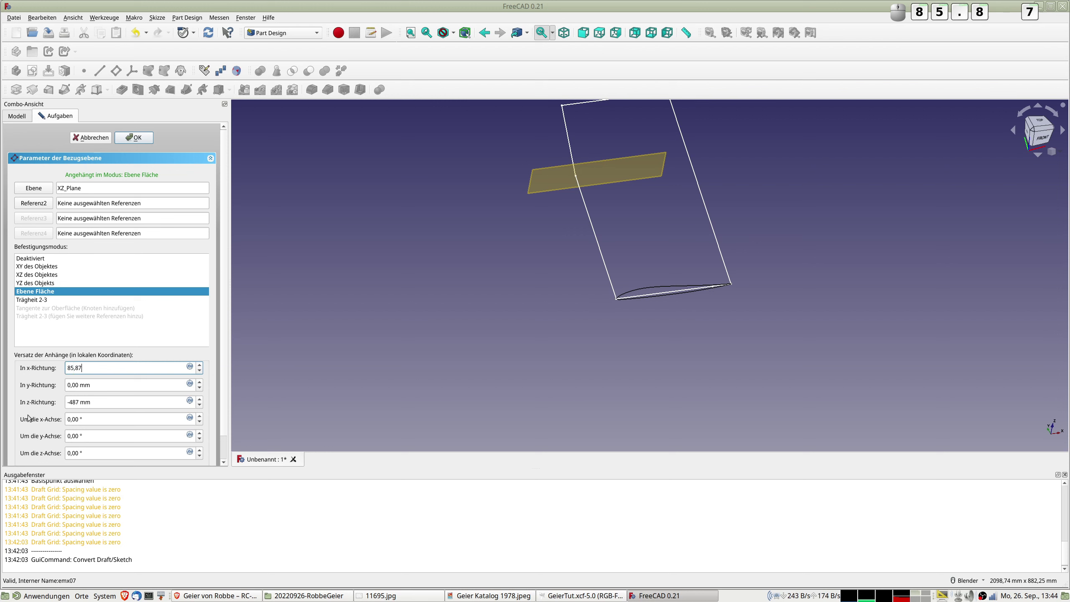
key("Tab")
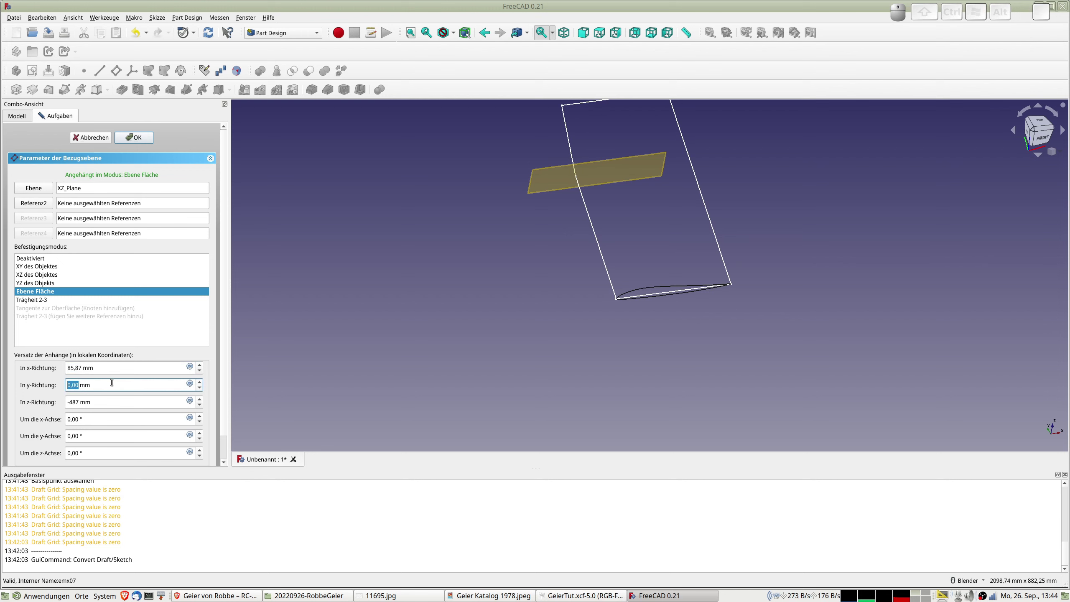
left_click(133, 138)
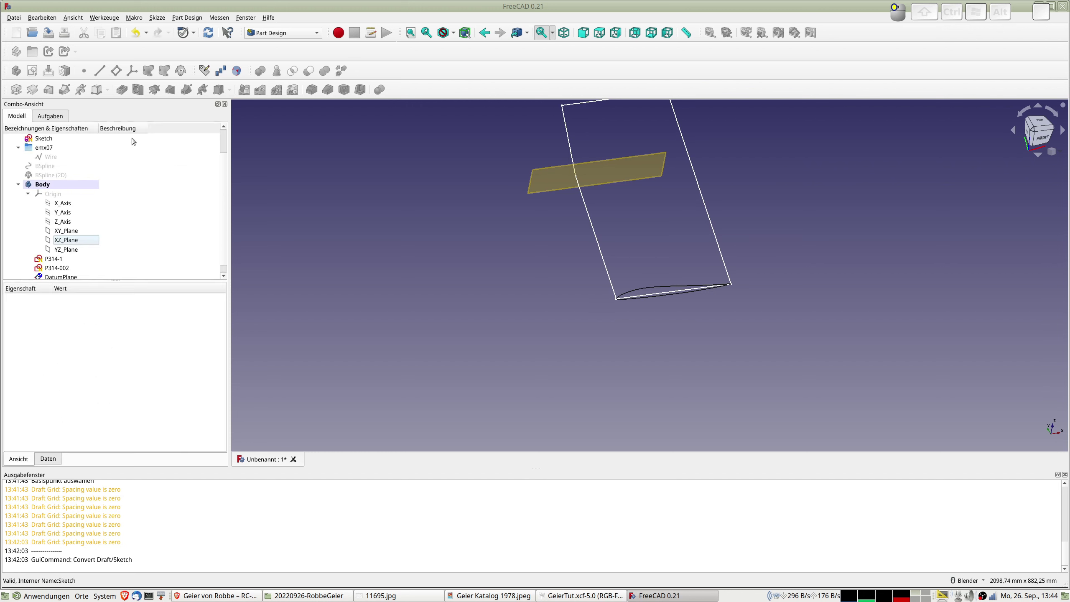
Attach the P314-002 sketch to the datum plane with the FlatFace method
scroll(72, 260, "down", 1)
left_click(58, 259)
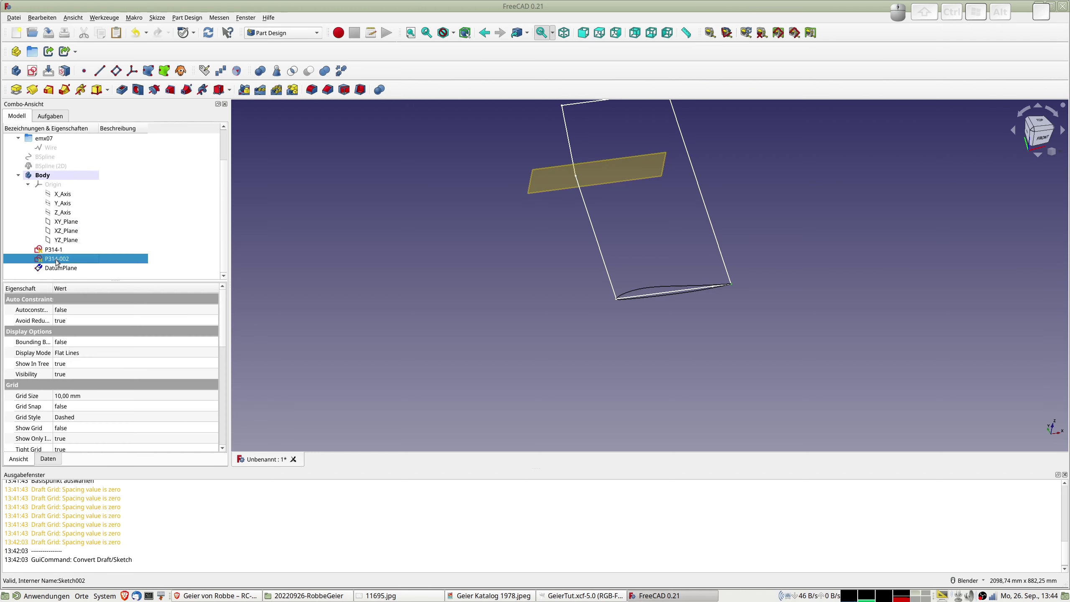
left_click(58, 268)
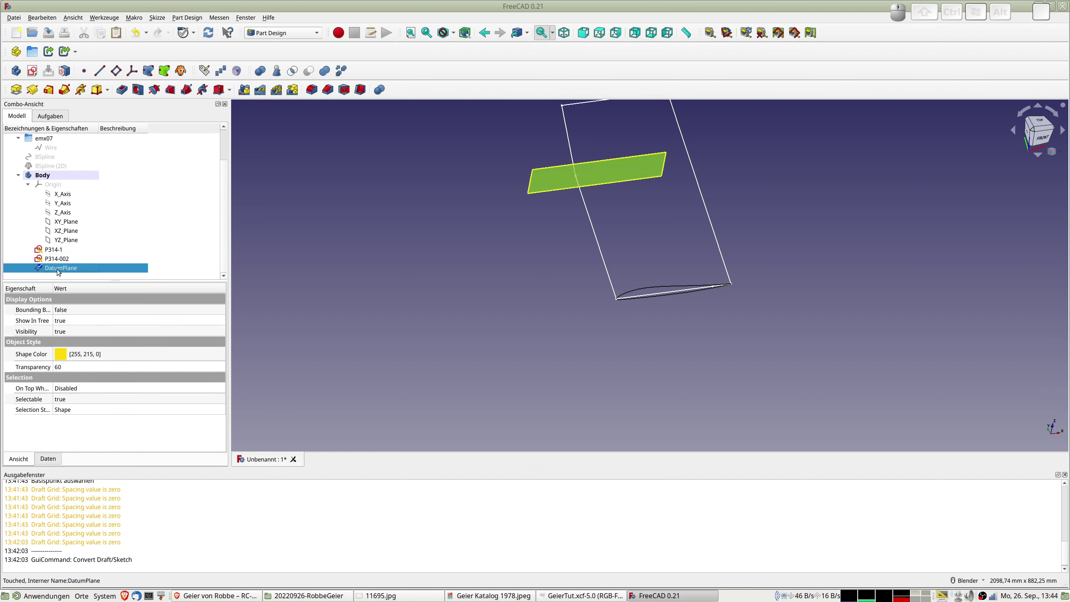
left_click(67, 73)
left_click(531, 285)
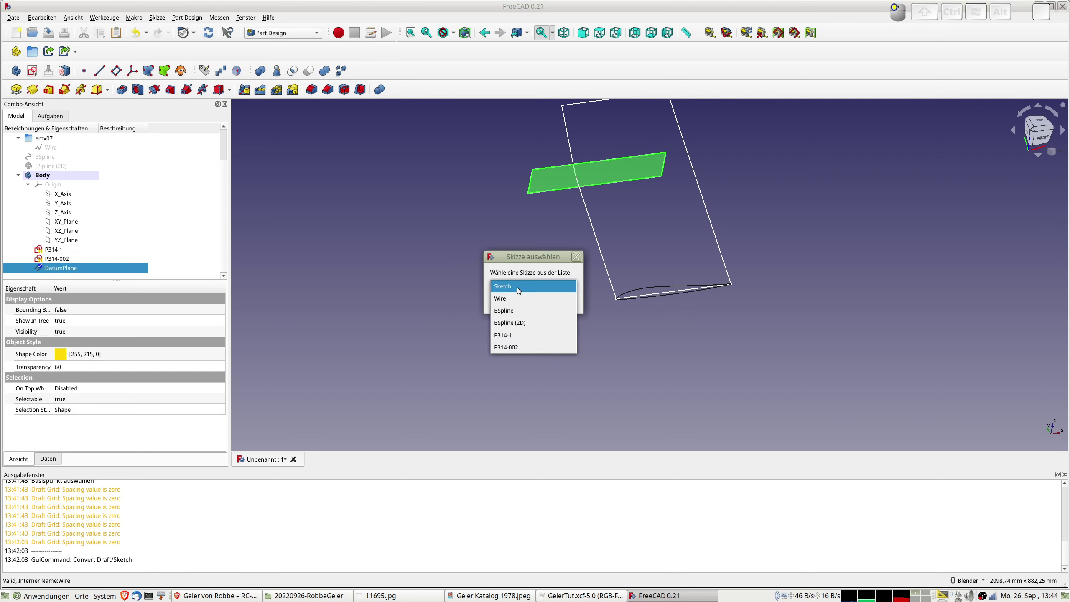
left_click(532, 347)
left_click(557, 300)
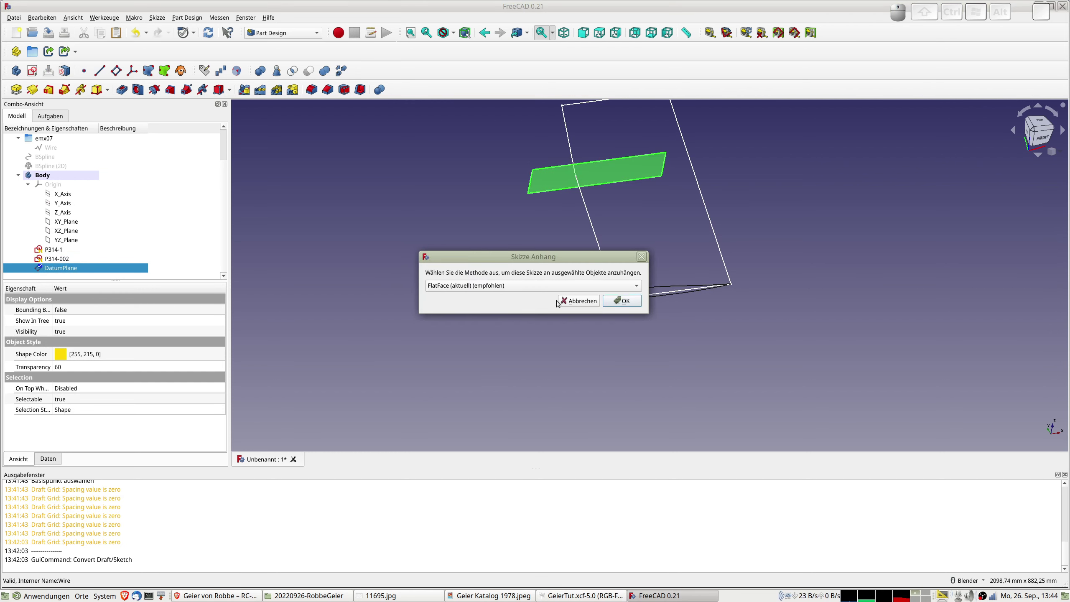
left_click(620, 301)
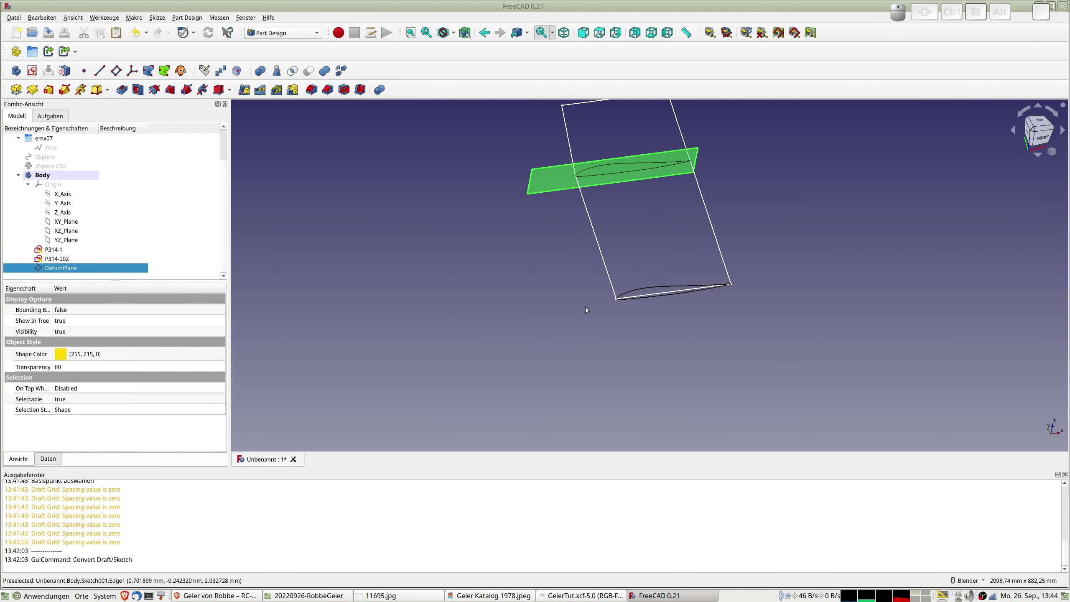
Hide the datum plane and create an additive loft from the P314-1 profile to the P314-002 section
middle_click_drag(619, 264, 621, 248)
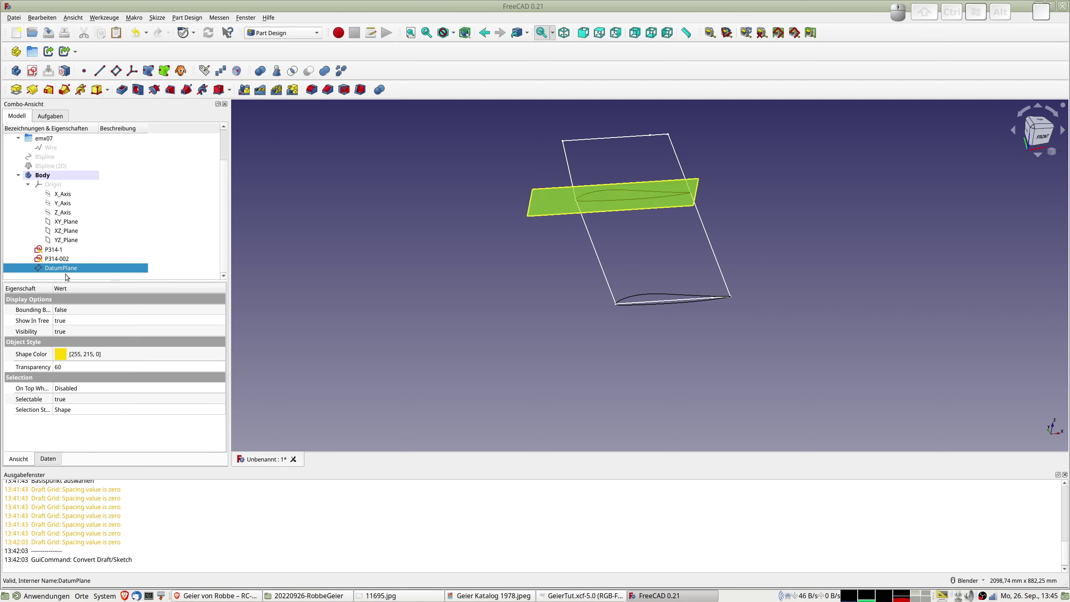
key("space")
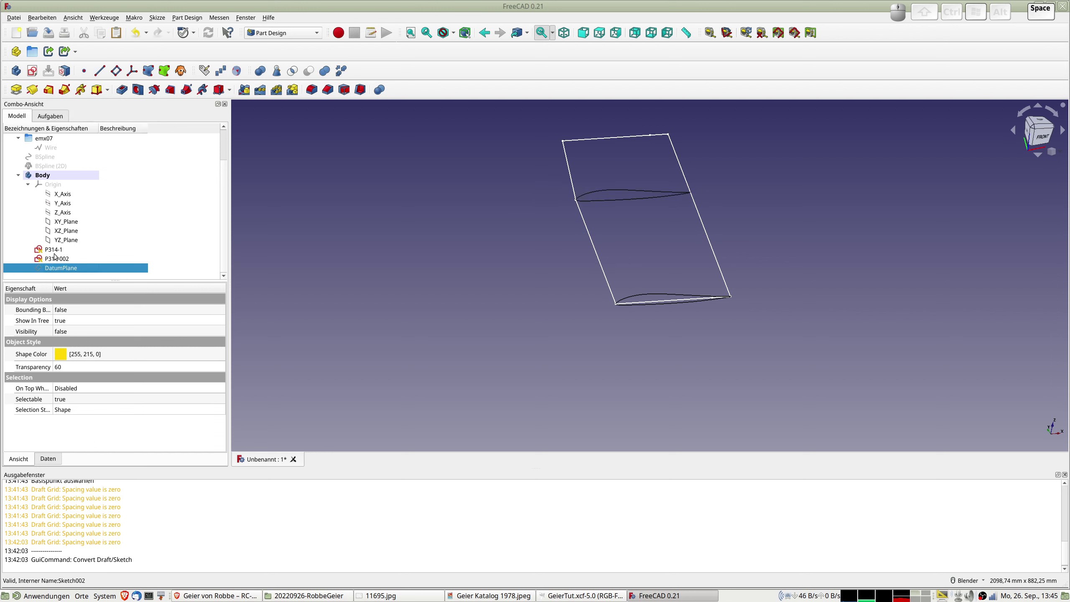
left_click(54, 250)
left_click(60, 260, "ctrl")
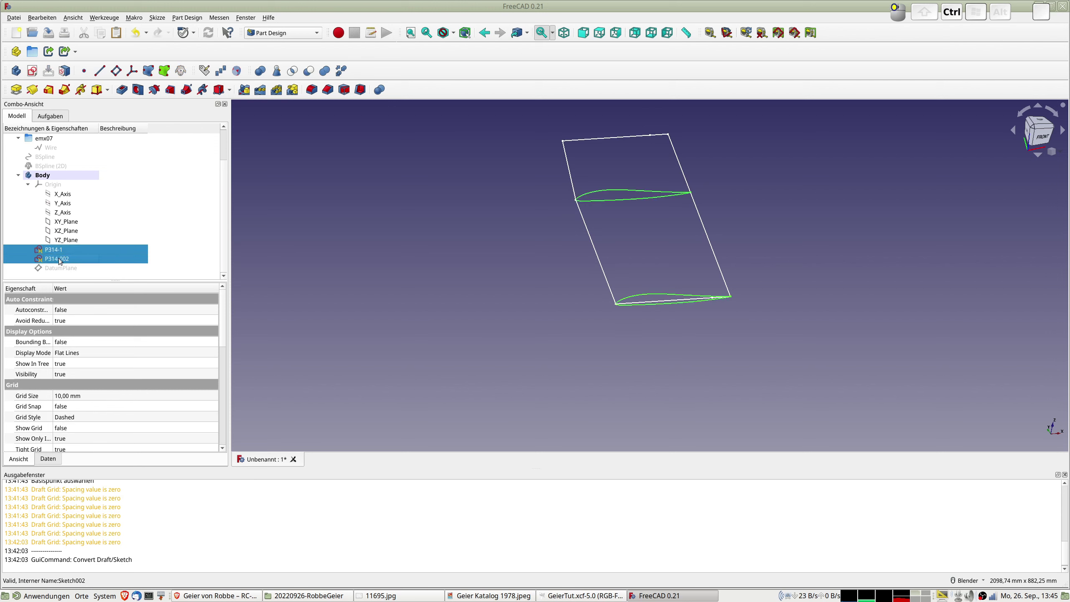
left_click(48, 90)
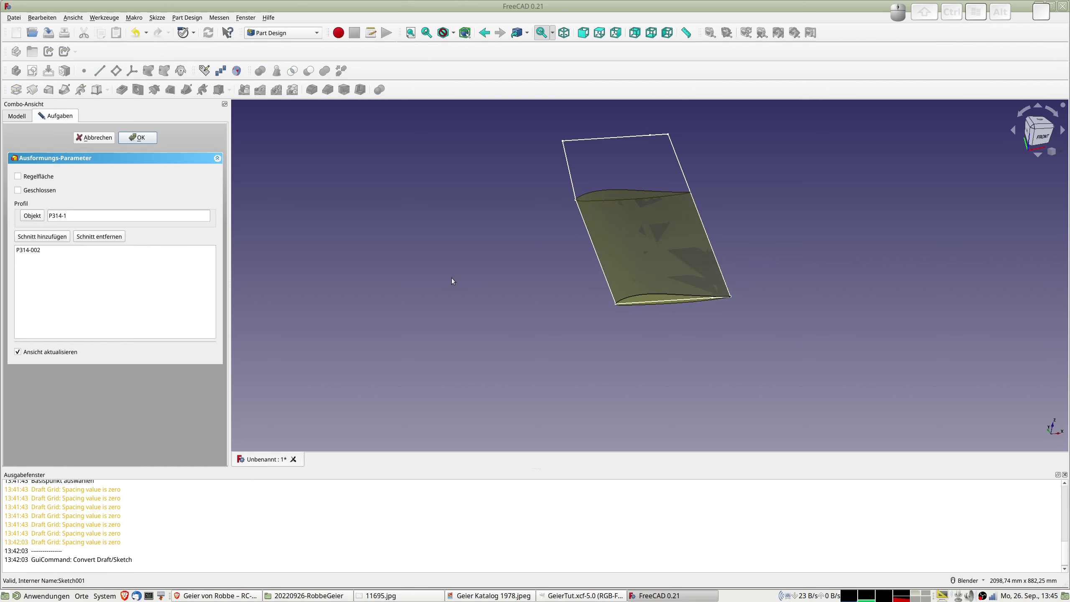
left_click(139, 138)
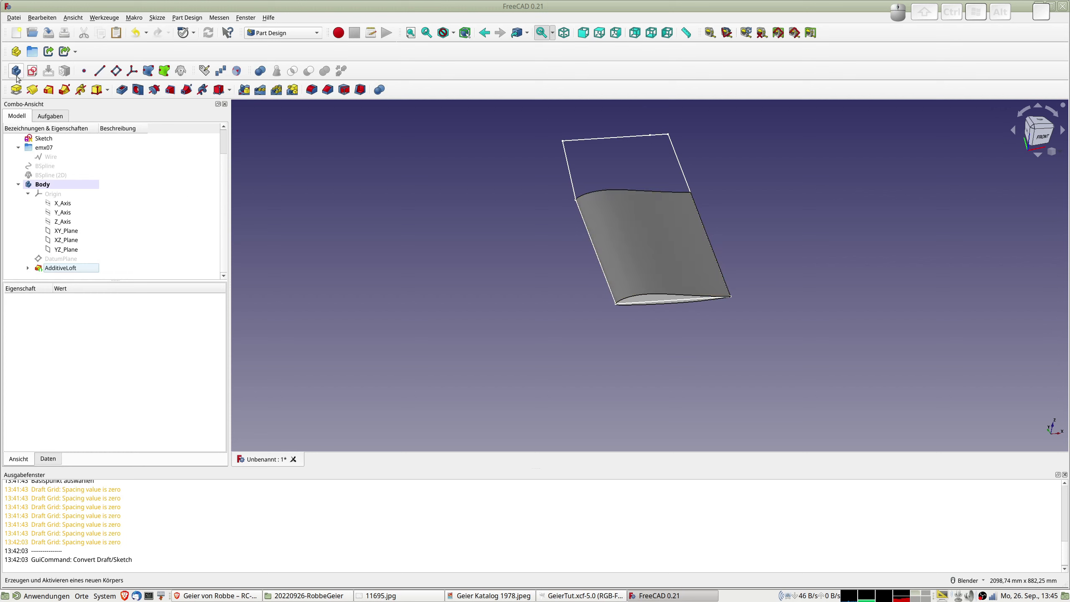
Rename the body containing the loft as Geier-TF-R-P1
left_click(67, 186)
key("F2")
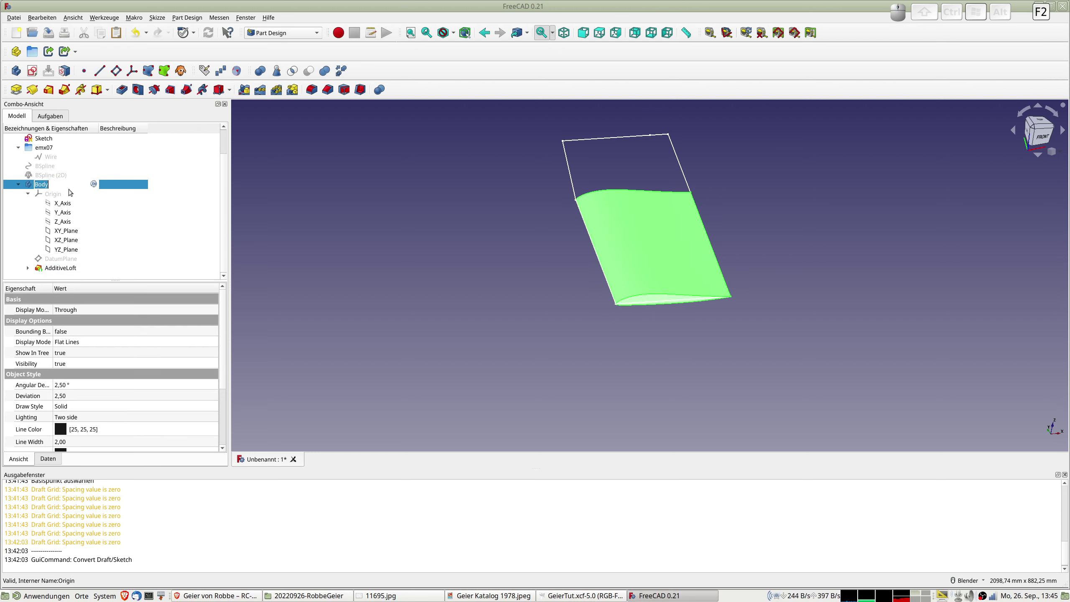
type("TF")
key("Return")
key("F2")
type("Geier-TF")
key("Return")
type("-R-P1")
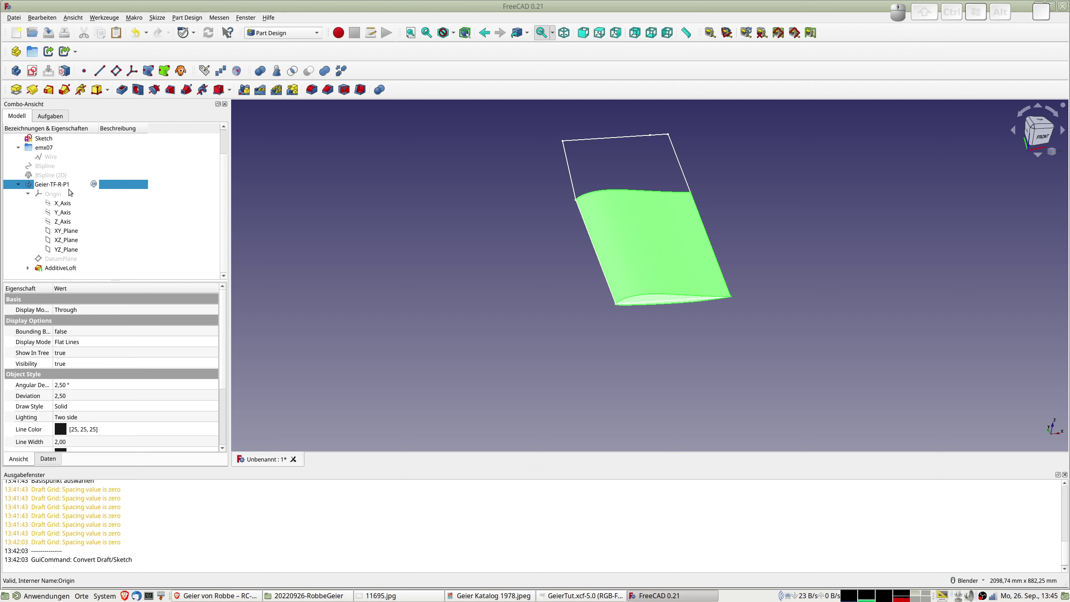
Create a new body and rename it Geier-TF-R-P2
key("Return")
left_click(350, 189)
left_click(16, 70)
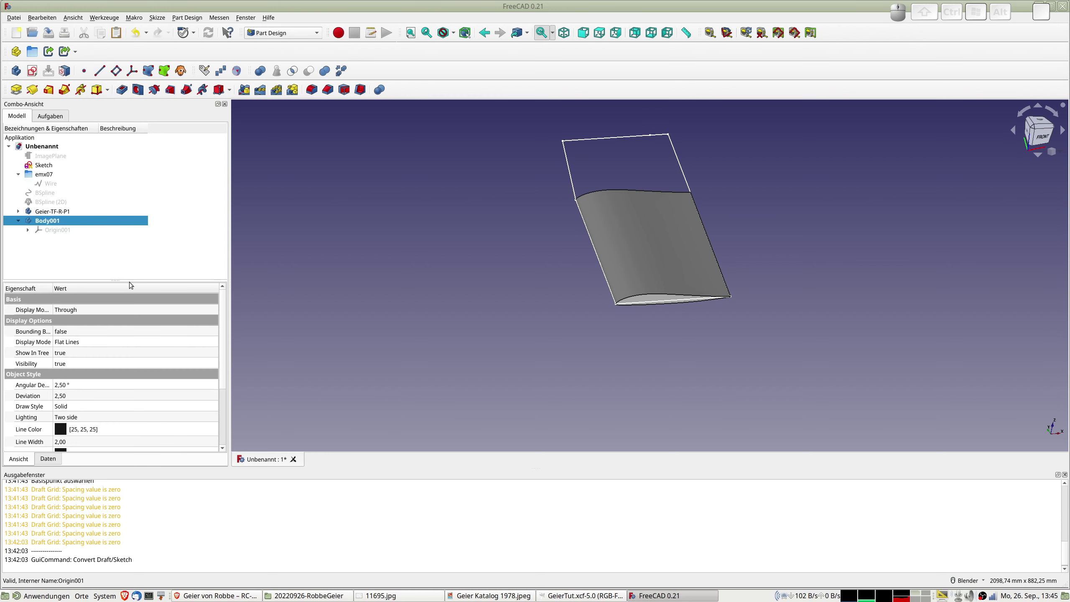
key("F2")
type("Geier")
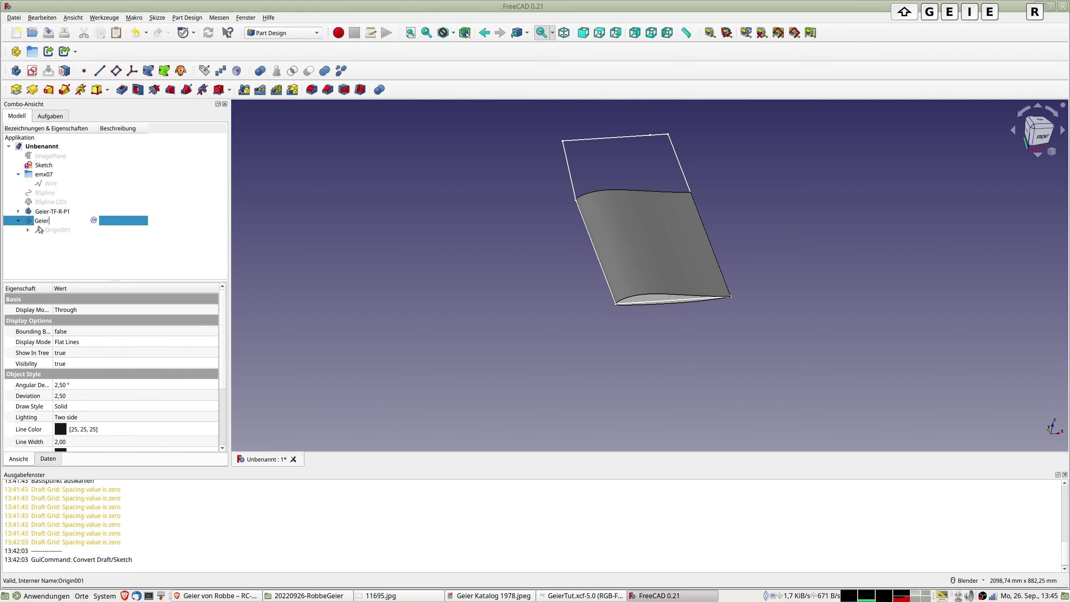
type("-TF")
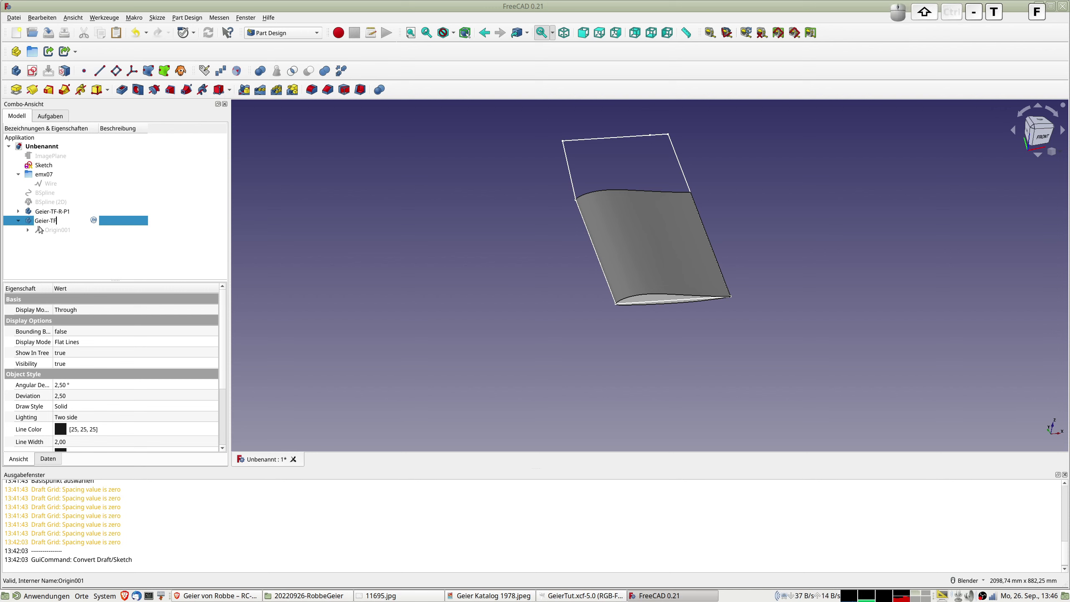
type("-R-P2")
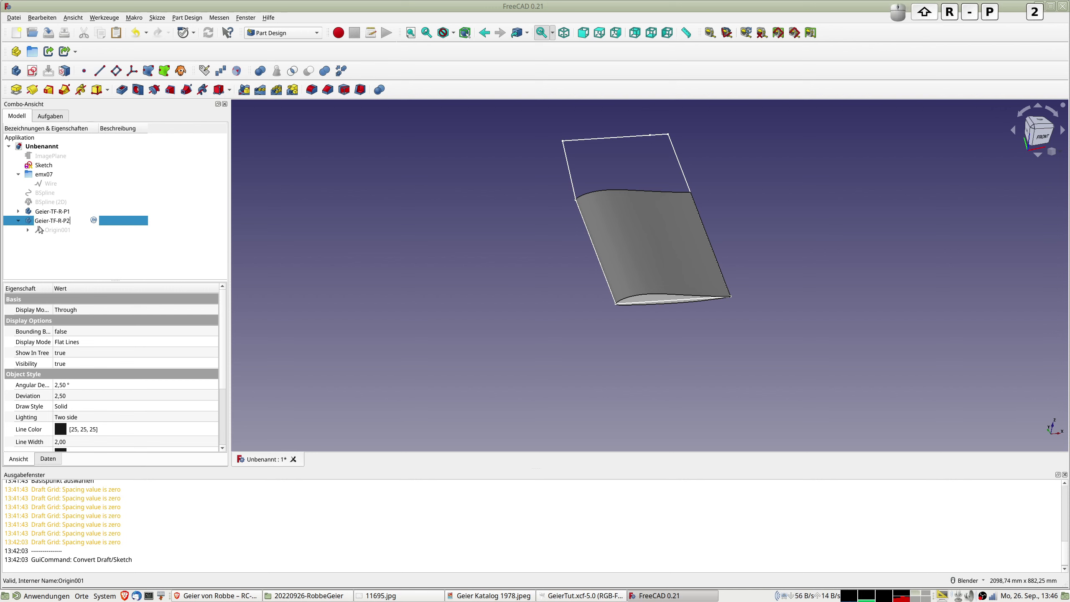
key("Return")
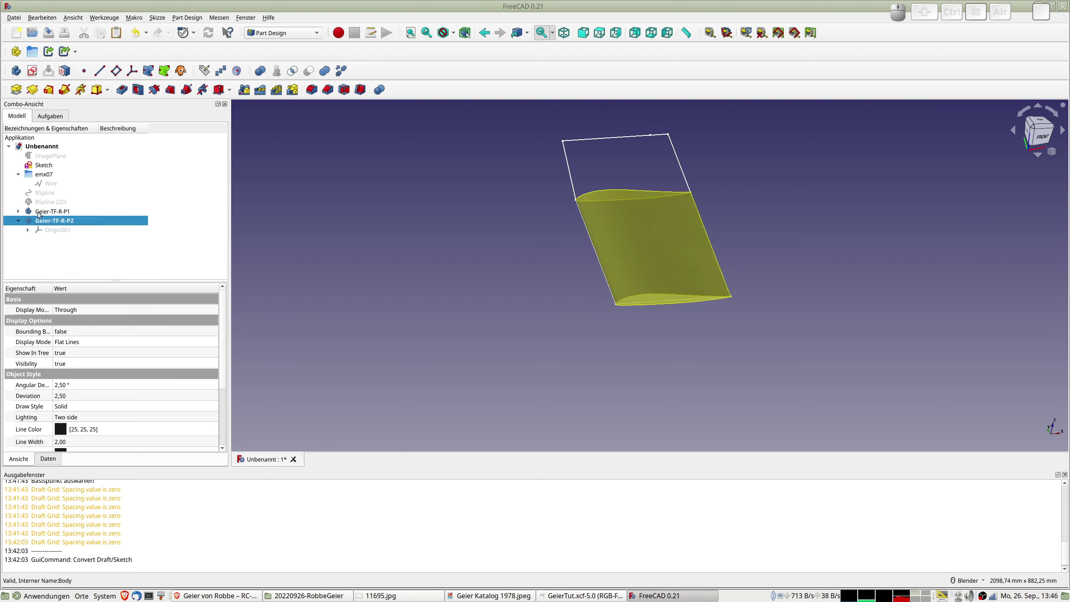
Copy the P314-1 sketch from the loft in Geier-TF-R-P1, excluding its XZ_Plane dependency, and paste the copy into the document
left_click(18, 211)
scroll(119, 249, "down", 2)
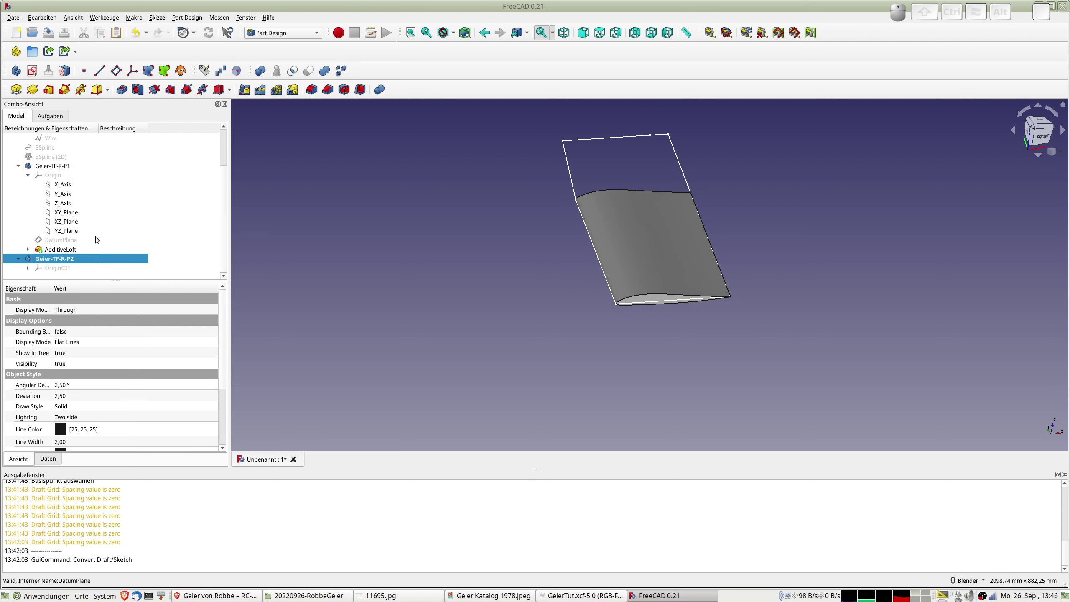
left_click(28, 249)
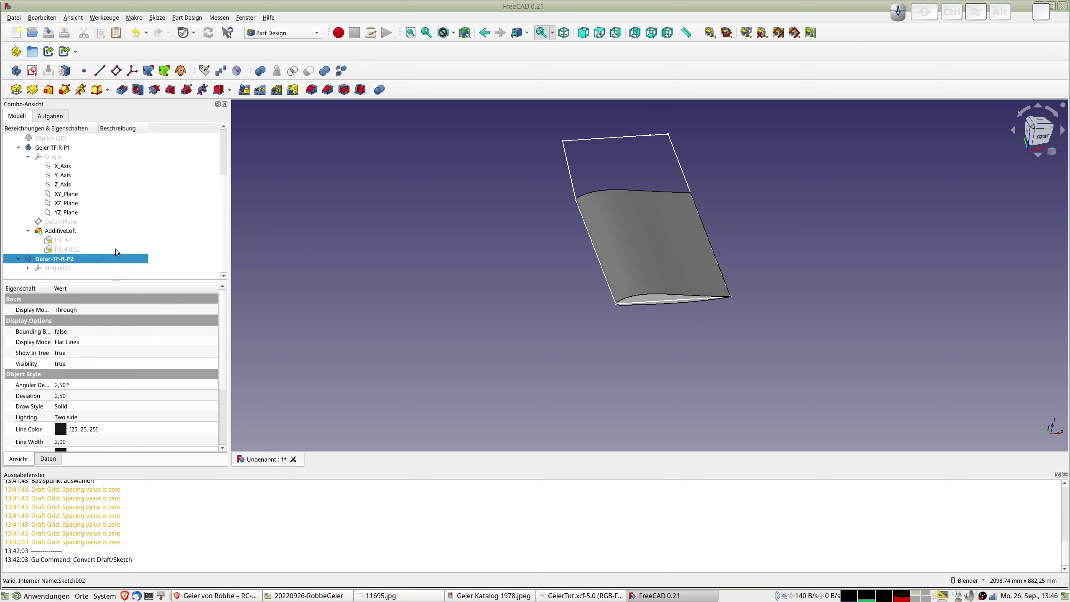
left_click(58, 242)
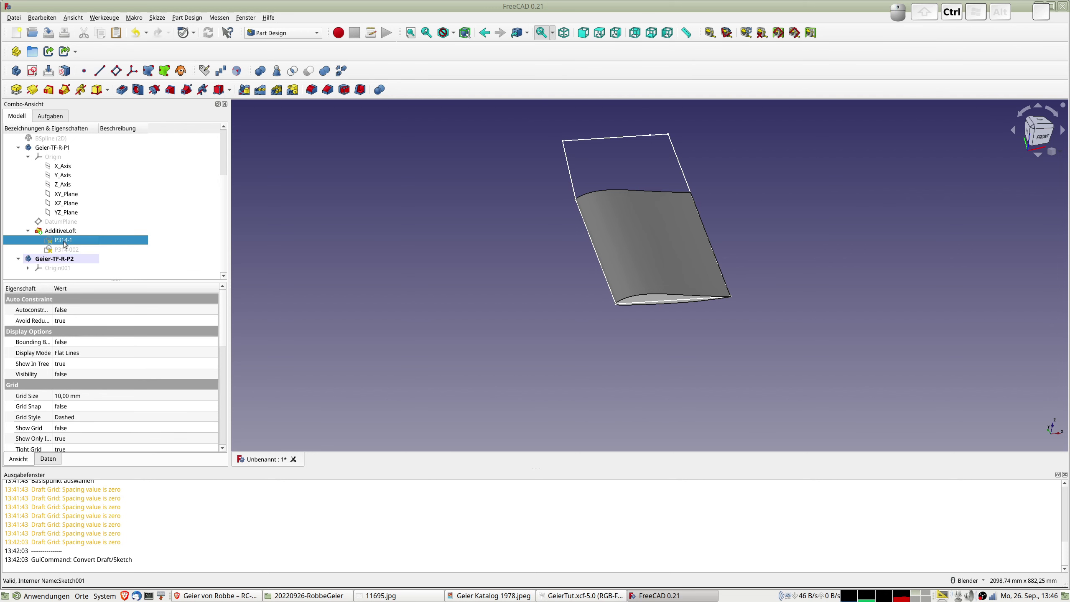
key("ctrl+c")
left_click(388, 234)
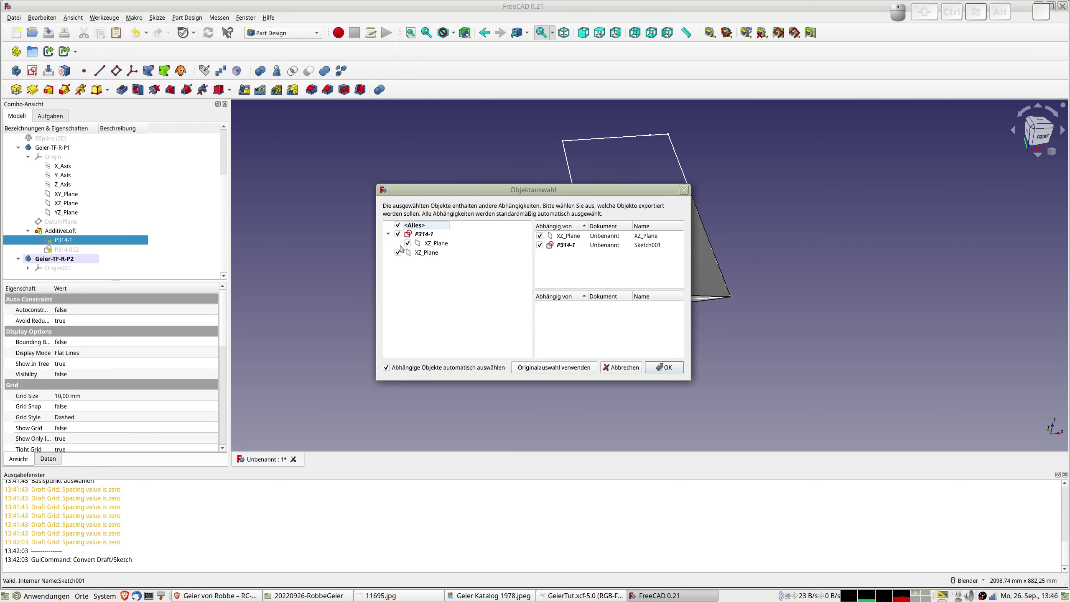
left_click(408, 244)
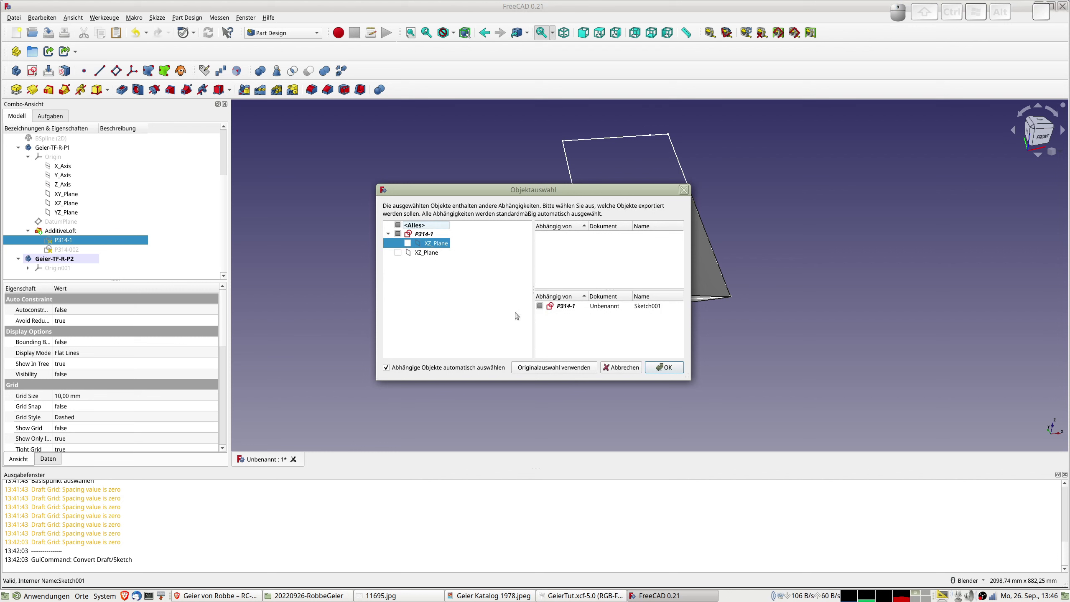
left_click(665, 367)
key("ctrl+v")
Move the pasted P314-003 sketch into the Geier-TF-R-P2 body
scroll(63, 274, "down", 1)
left_click(42, 269)
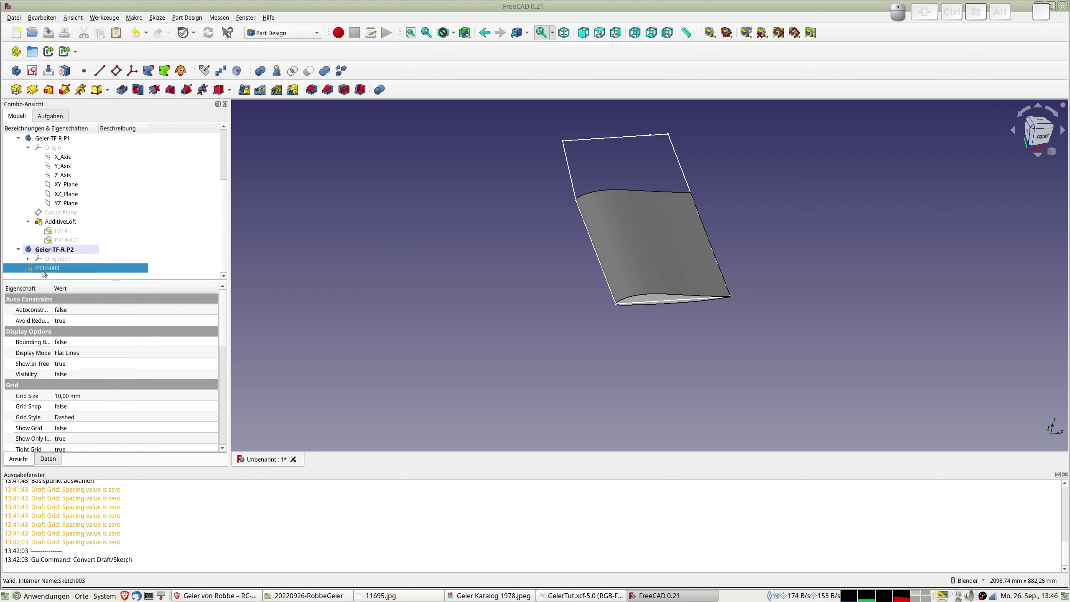
left_click_drag(44, 273, 53, 250)
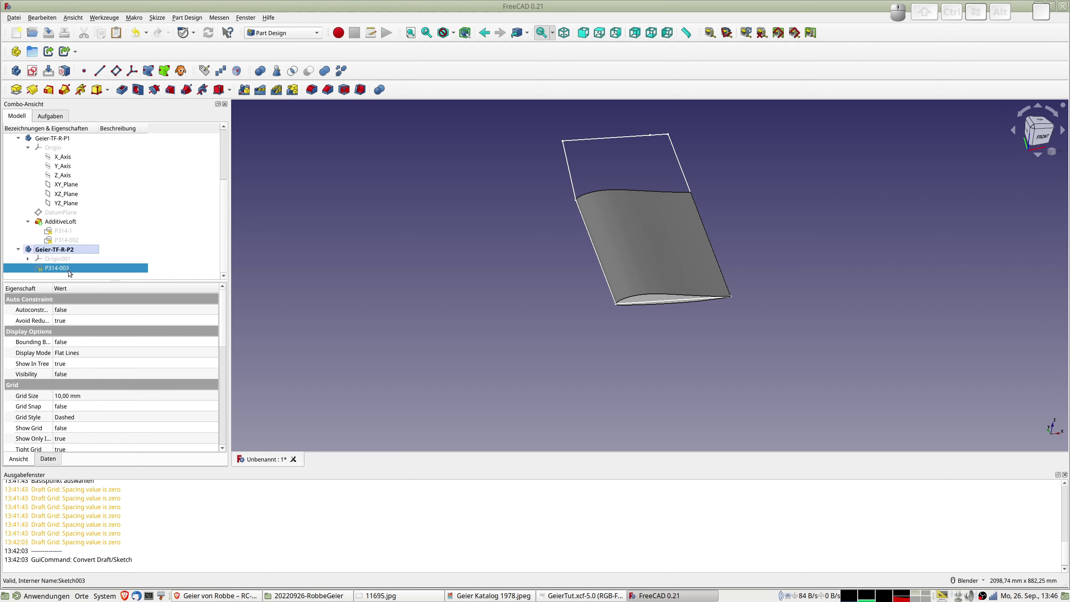
Create a datum plane on the XY plane of Geier-TF-R-P2, offset by -487 mm in z and 85,87 mm in x
left_click(28, 258)
scroll(121, 274, "down", 2)
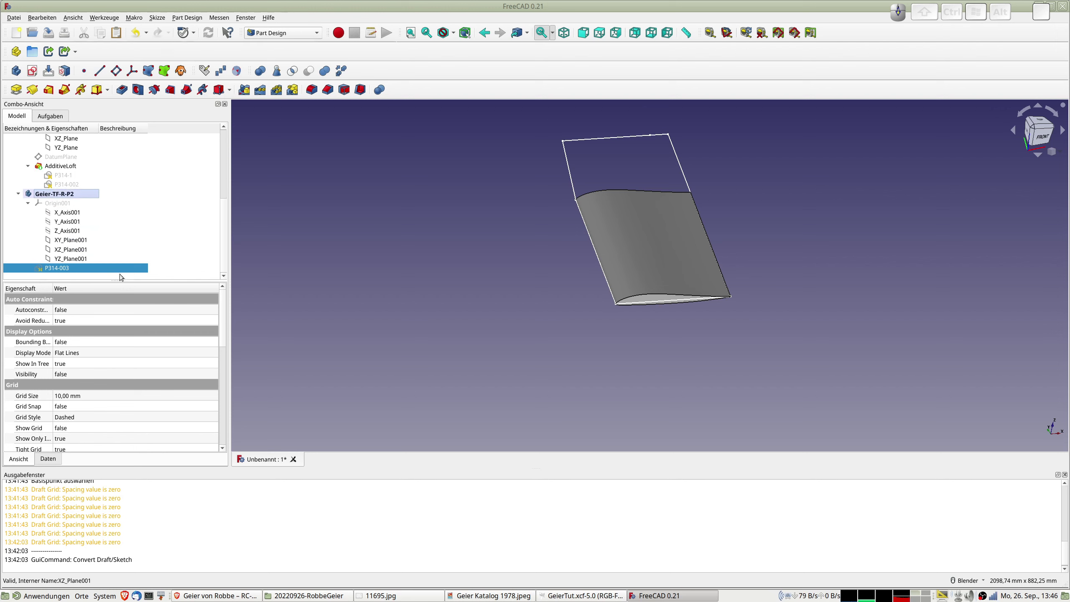
left_click(66, 244)
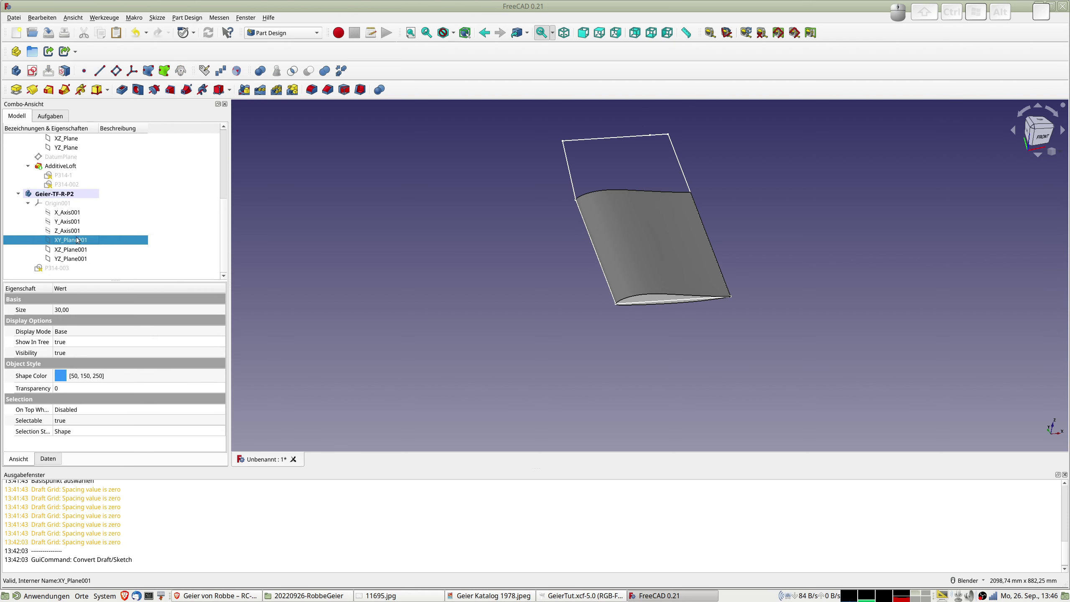
left_click(116, 71)
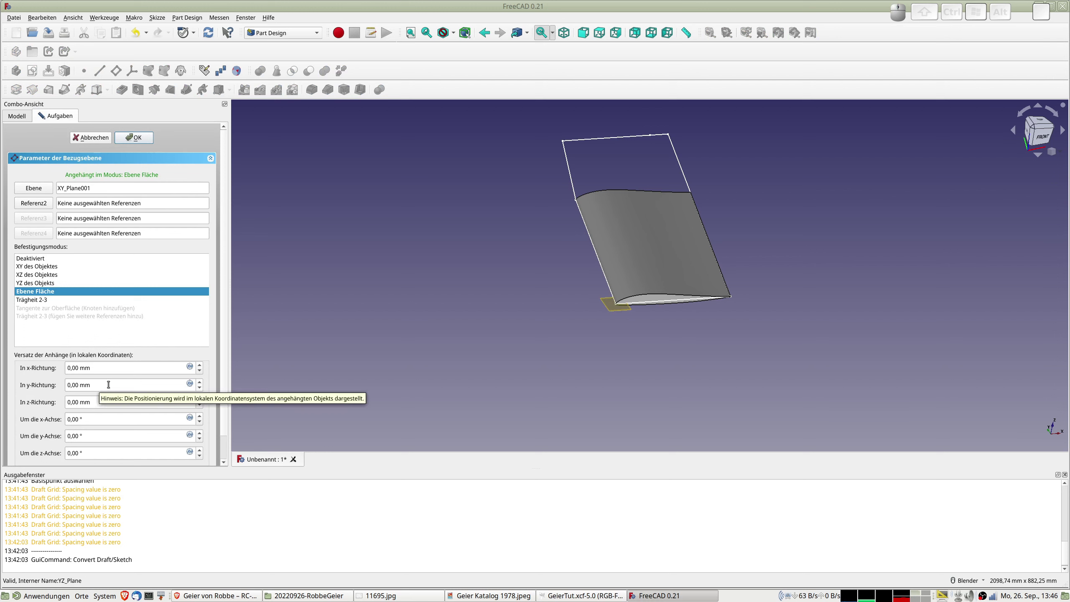
double_click(109, 402)
type("-")
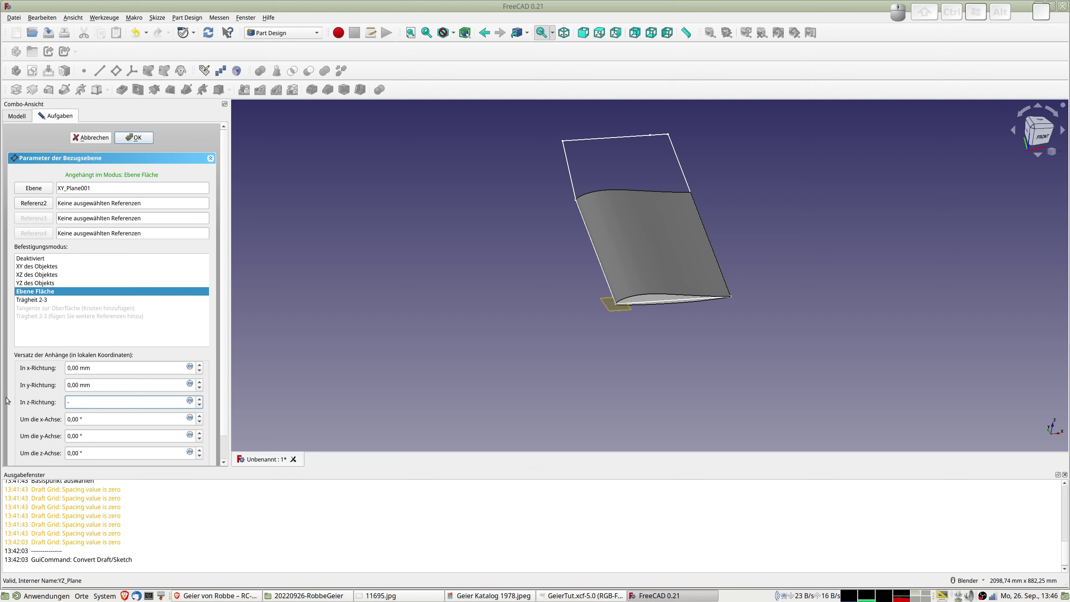
type("487")
left_click(107, 364)
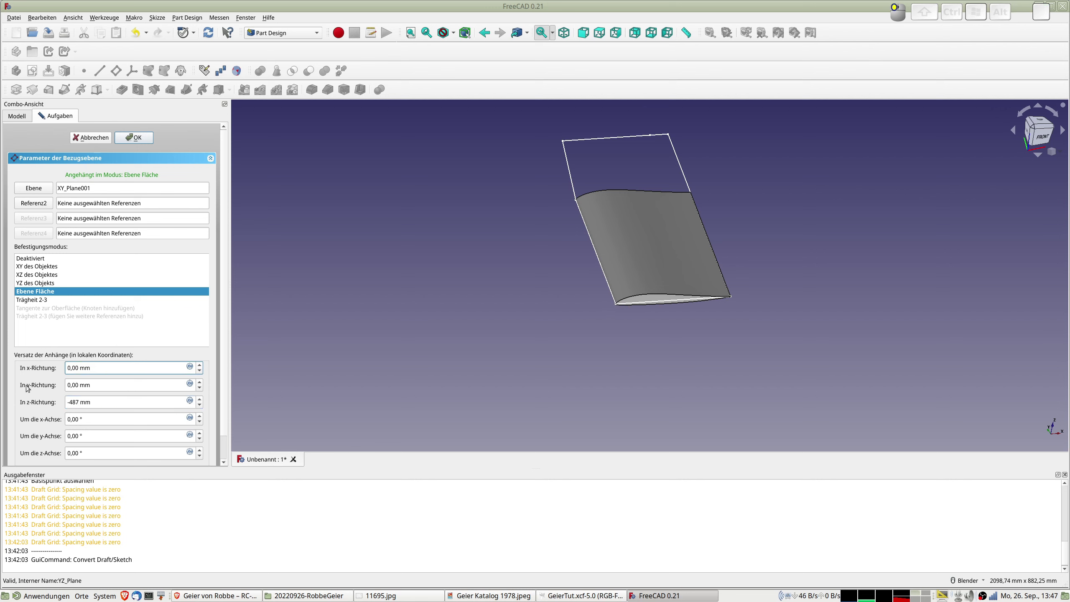
key("ctrl+a")
type("85,87")
key("Return")
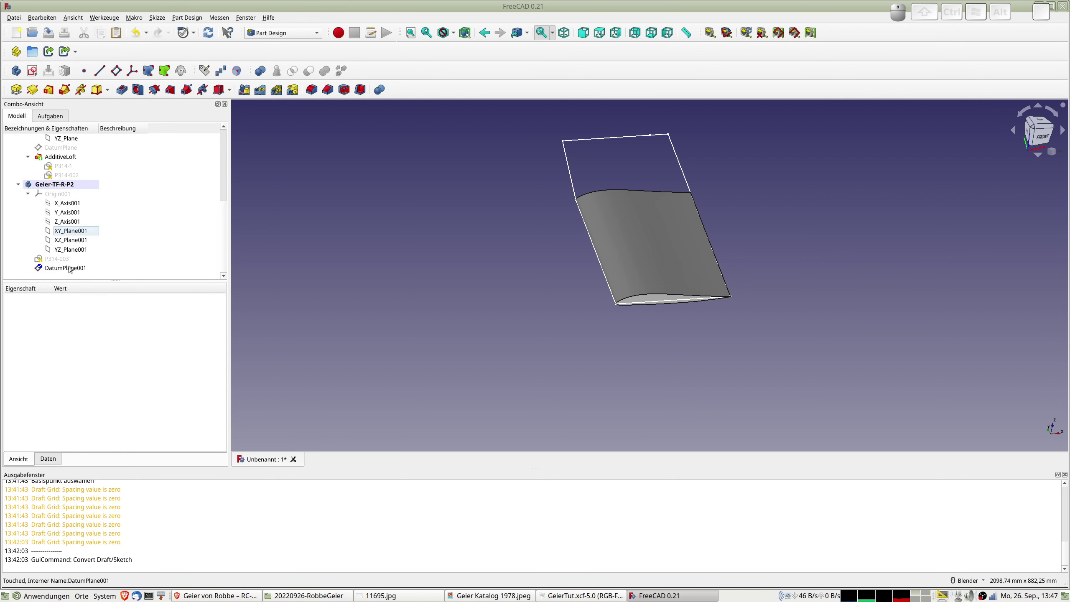
Attach the P314-003 sketch to the new datum plane with the FlatFace method
left_click(57, 267)
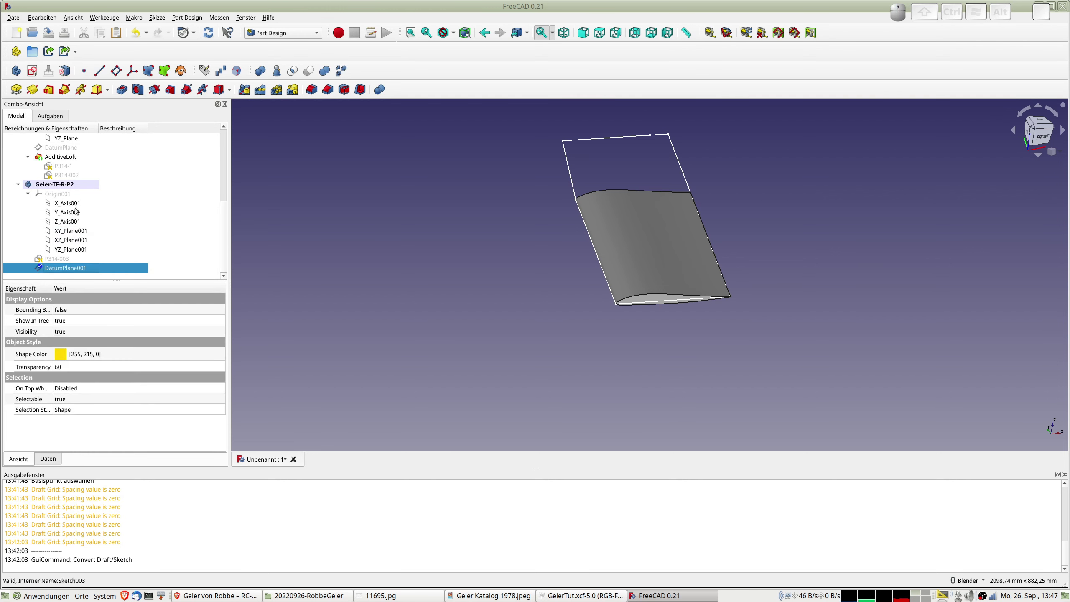
left_click(64, 71)
left_click(519, 287)
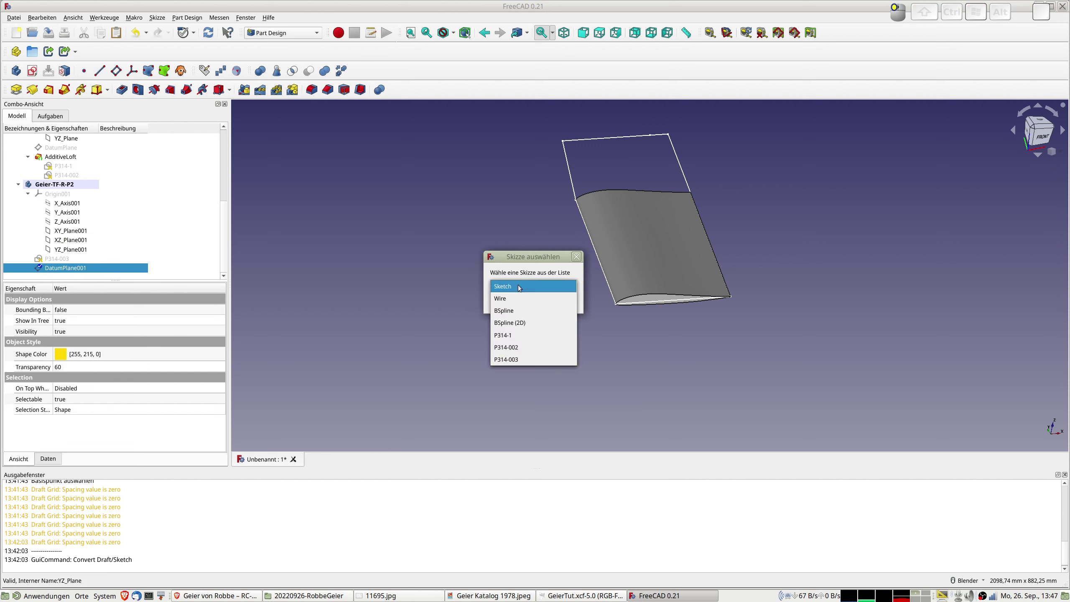
left_click(520, 359)
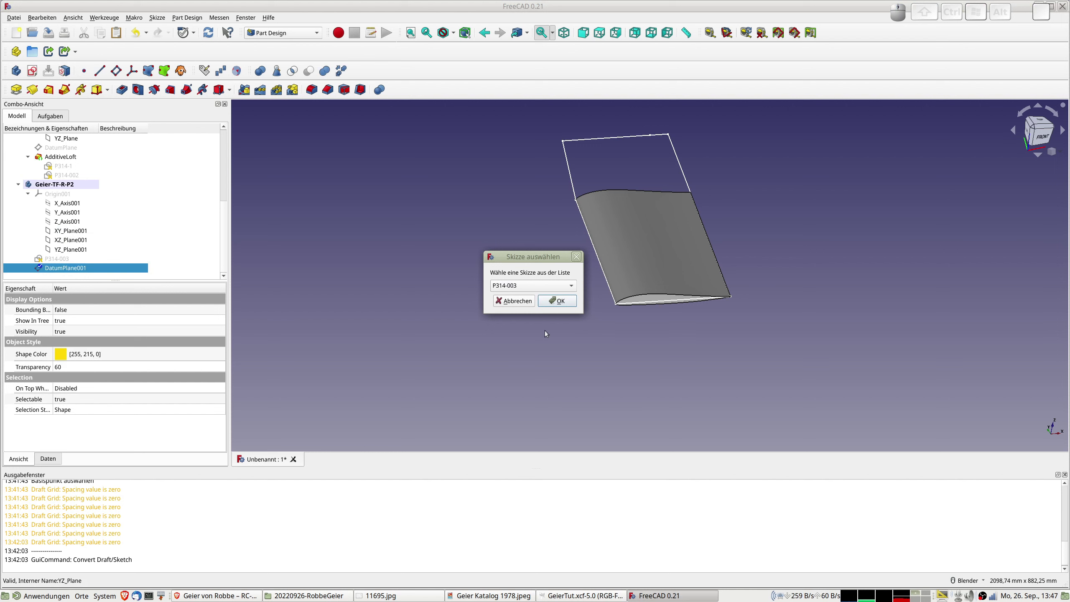
left_click(561, 303)
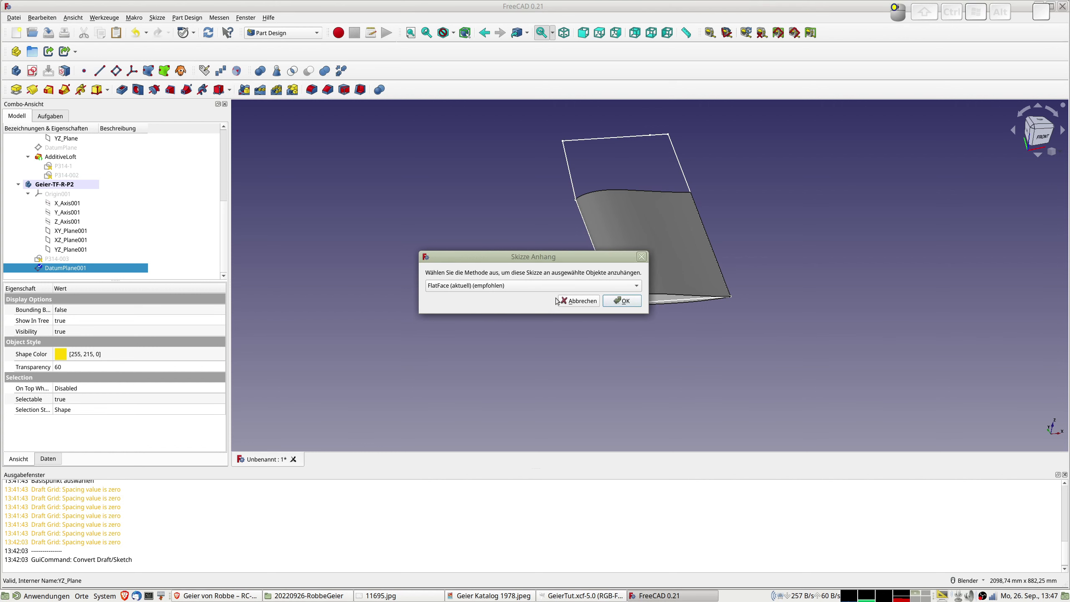
left_click(623, 302)
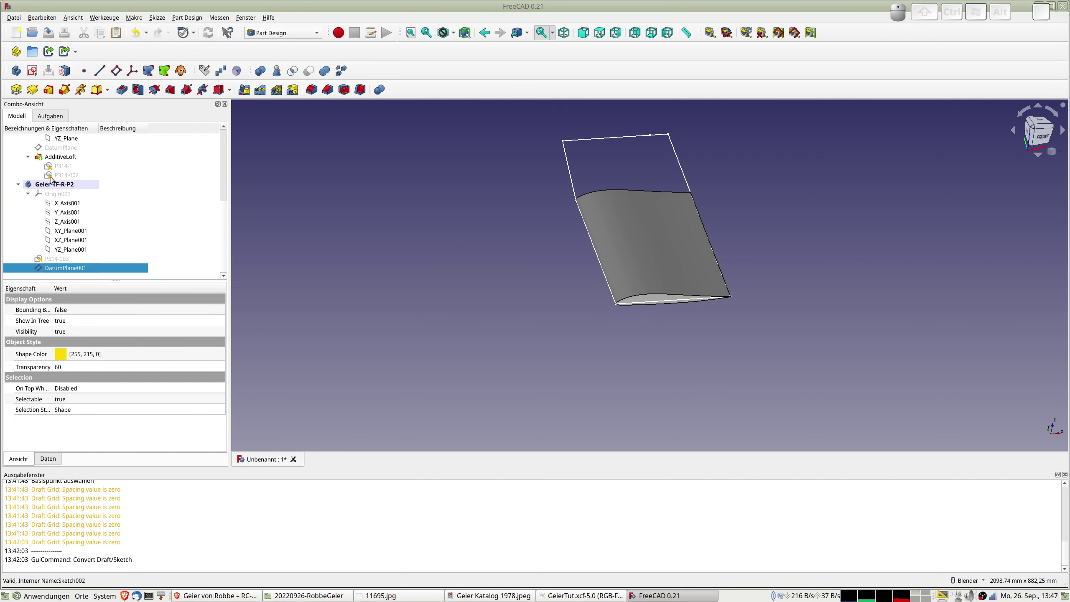
Hide the Geier-TF-R-P1 body
scroll(53, 180, "up", 3)
left_click(51, 157)
key("space")
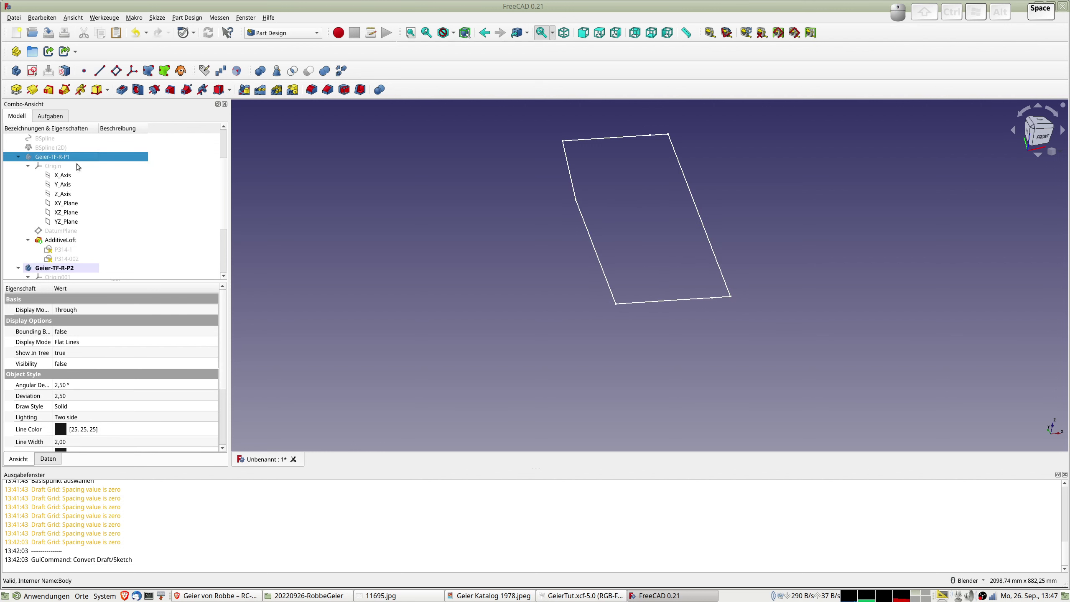
Toggle the visibility of the P314-003 sketch and the Geier-TF-R-P2 datum plane to check their display in the model
scroll(128, 312, "down", 3)
scroll(74, 257, "down", 3)
left_click(69, 259)
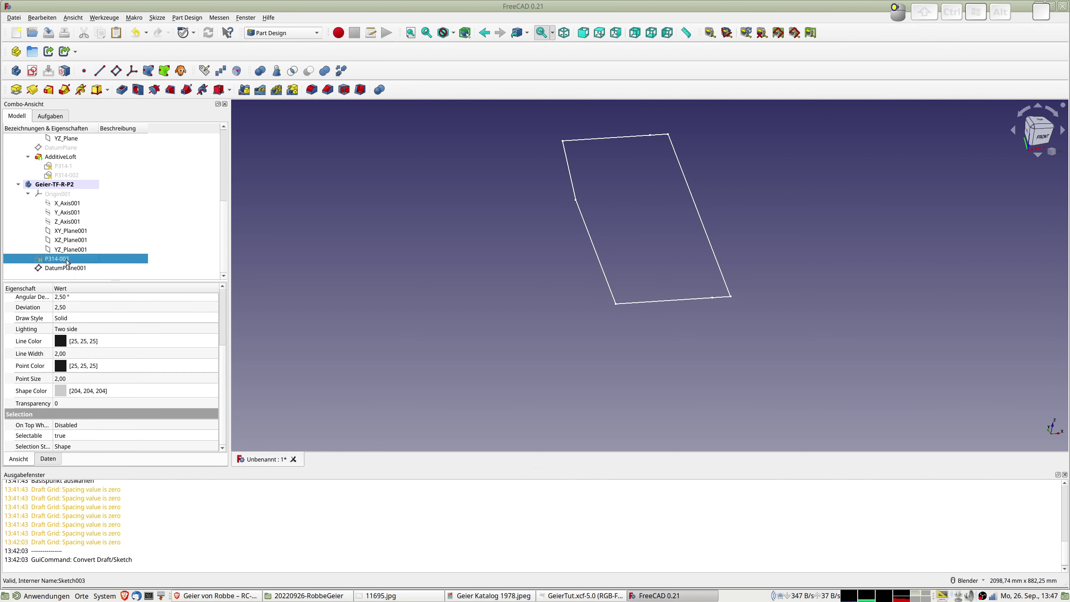
key("space")
key("space")
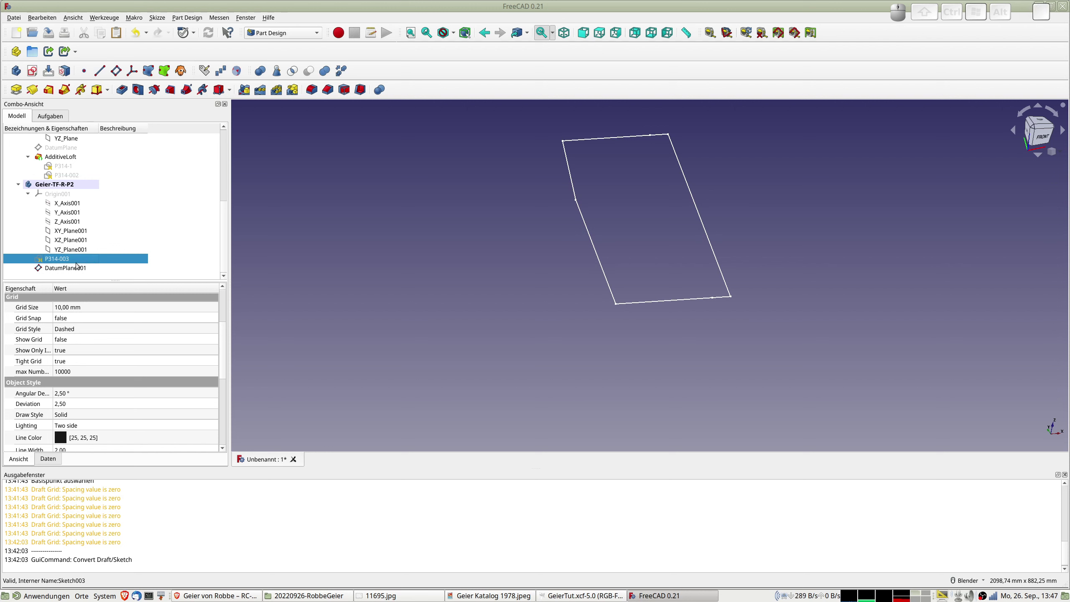
left_click(62, 270)
key("space")
key("space")
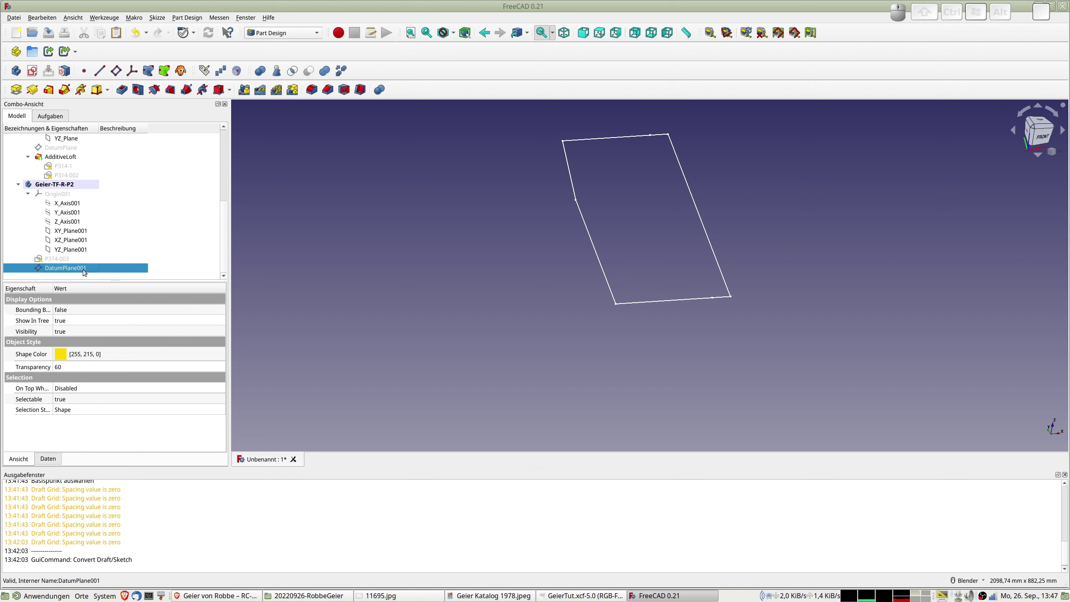
middle_click_drag(473, 269, 478, 253)
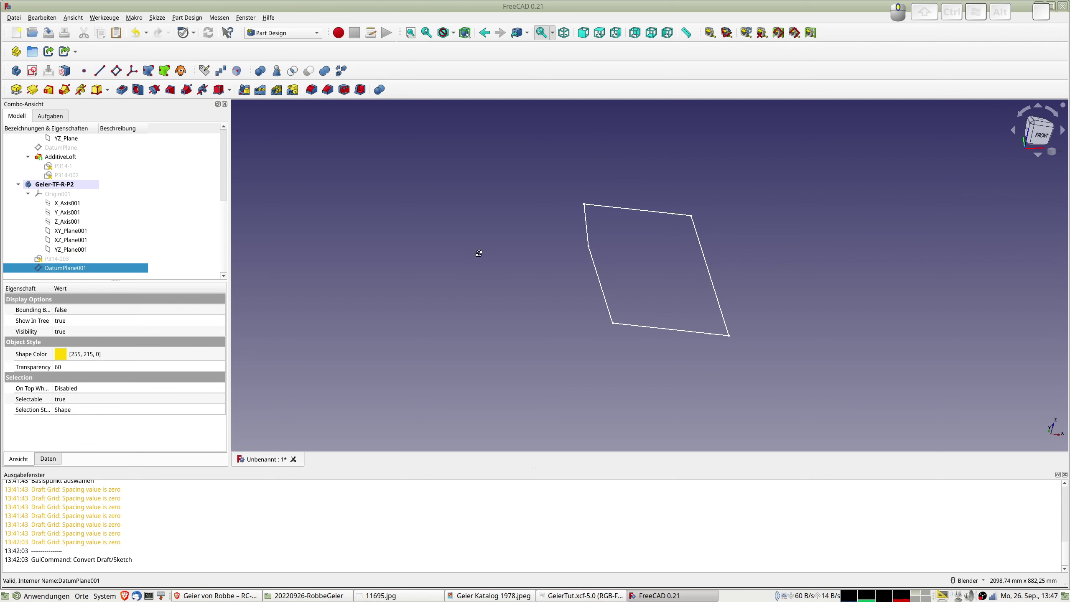
Deactivate the Geier-TF-R-P2 body and toggle the visibility of Geier-TF-R-P1
left_click(53, 188)
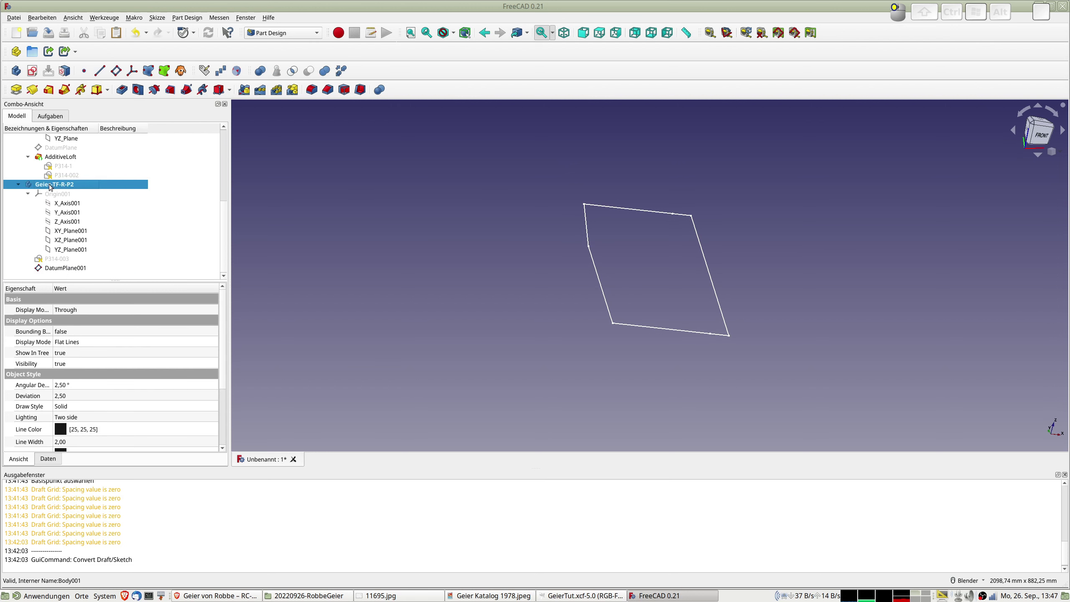
double_click(51, 188)
left_click(18, 268)
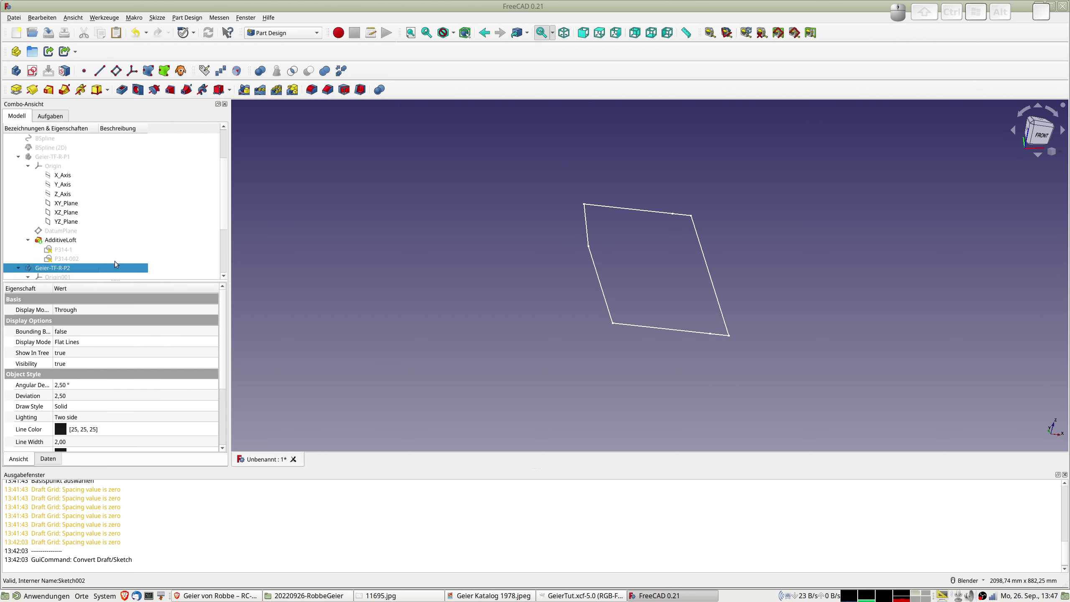
left_click(54, 159)
key("space")
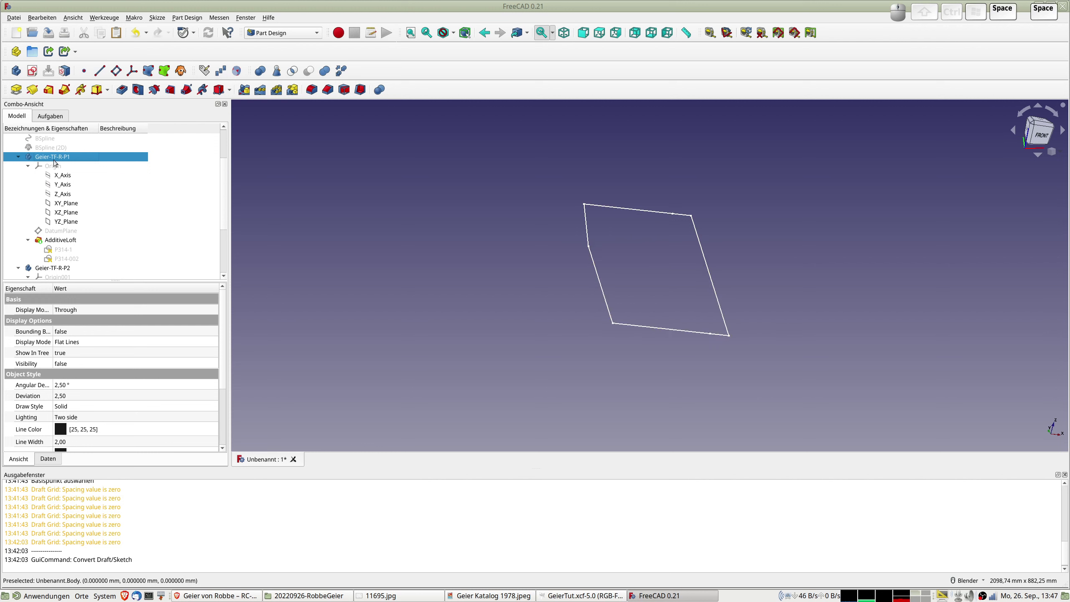
Make the P314-003 sketch visible, and open it briefly to inspect its position relative to the datum plane
scroll(100, 245, "down", 1)
scroll(96, 267, "down", 2)
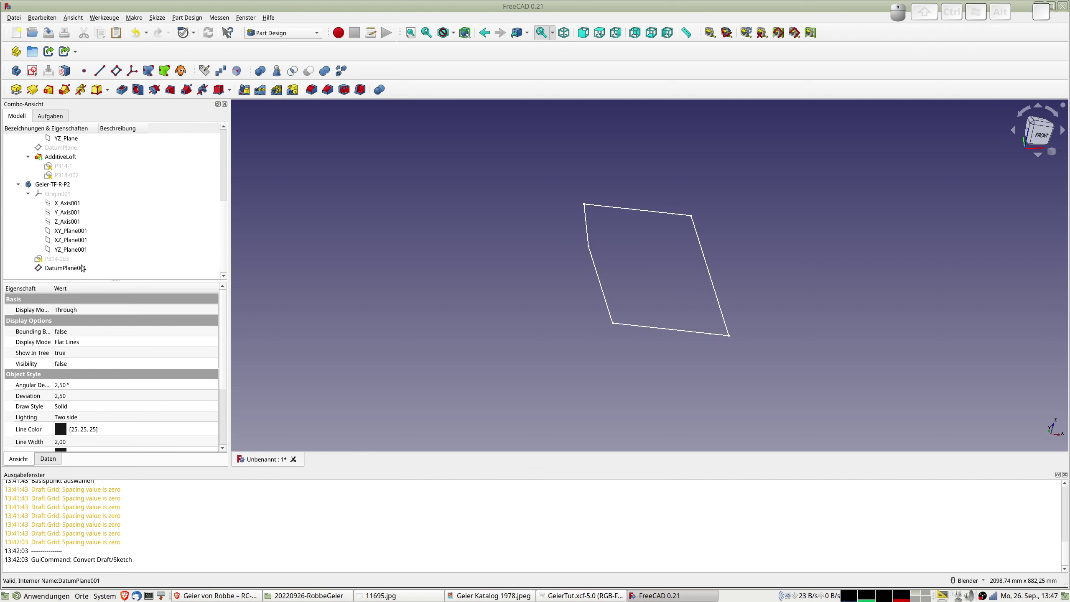
left_click(55, 260)
key("space")
double_click(56, 259)
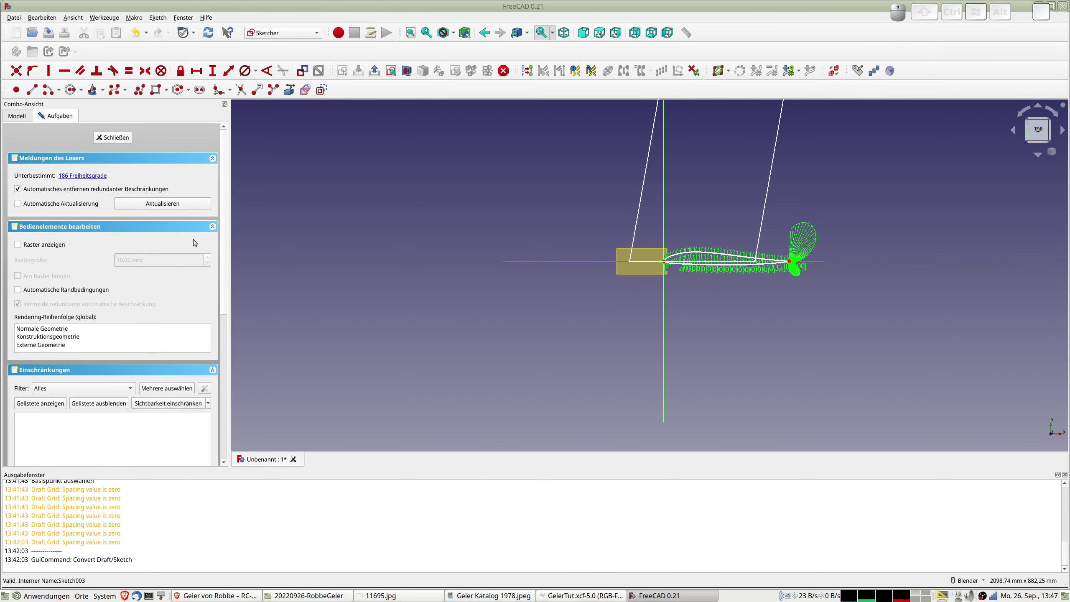
left_click(113, 138)
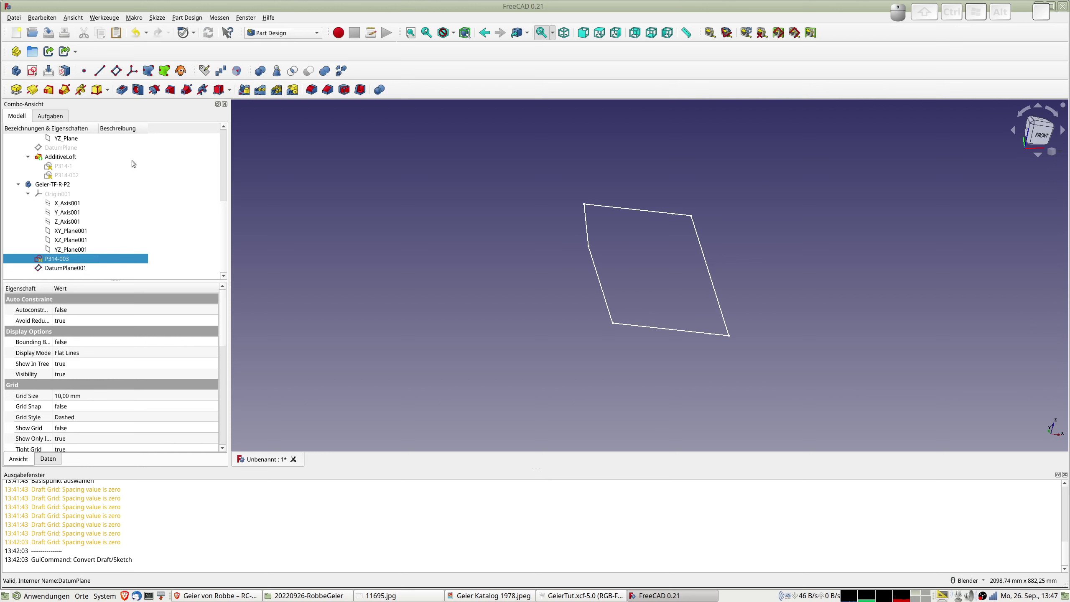
left_click(67, 269)
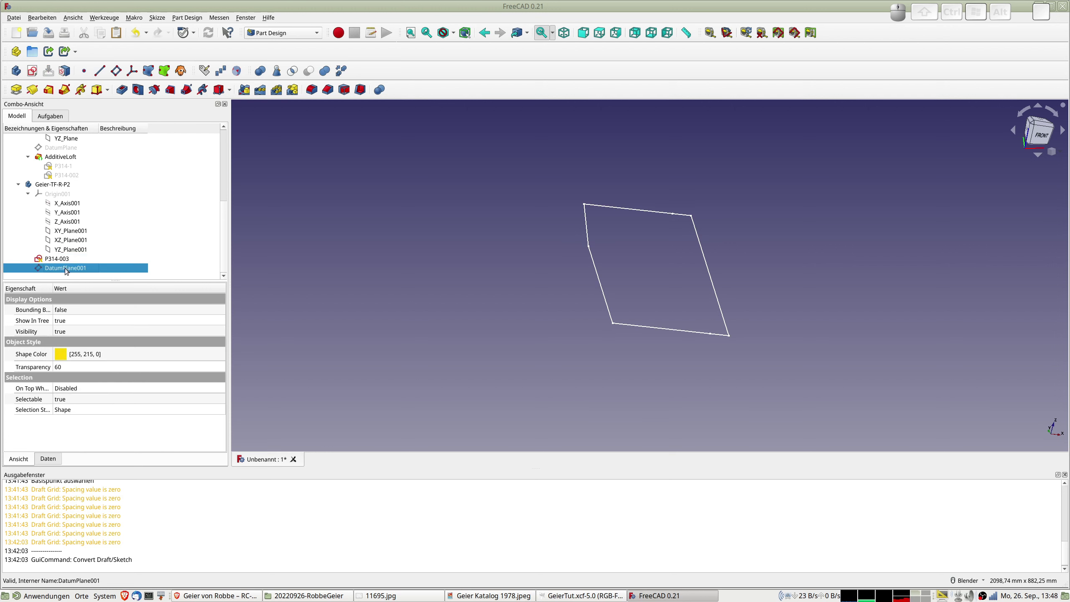
Delete the datum plane DatumPlane001 from the Geier-TF-R-P2 body, accepting the possible loss of its P314-003 sketch reference
key("Delete")
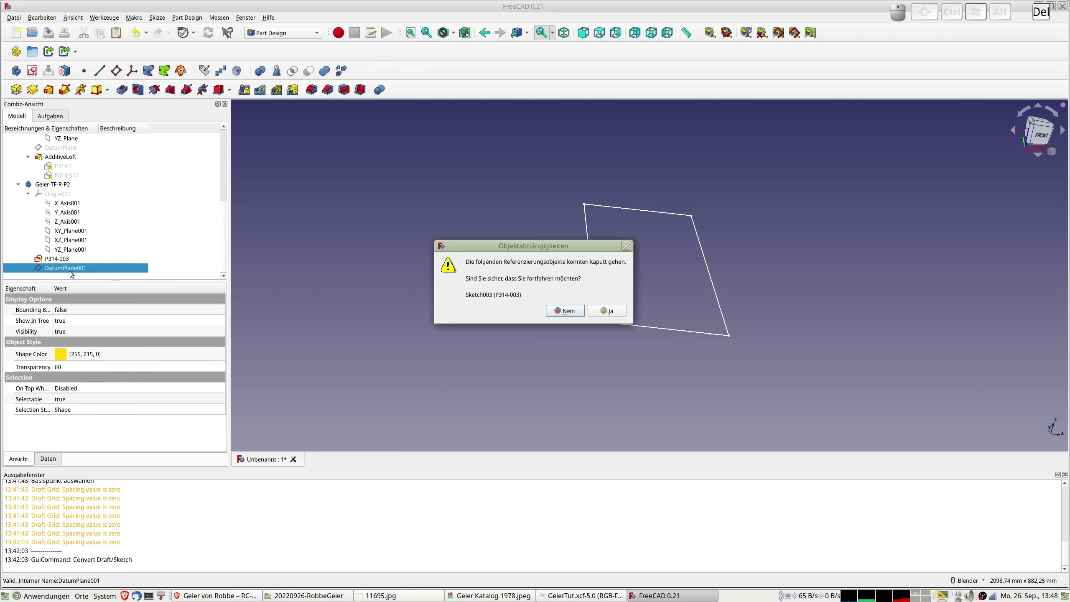
left_click(607, 311)
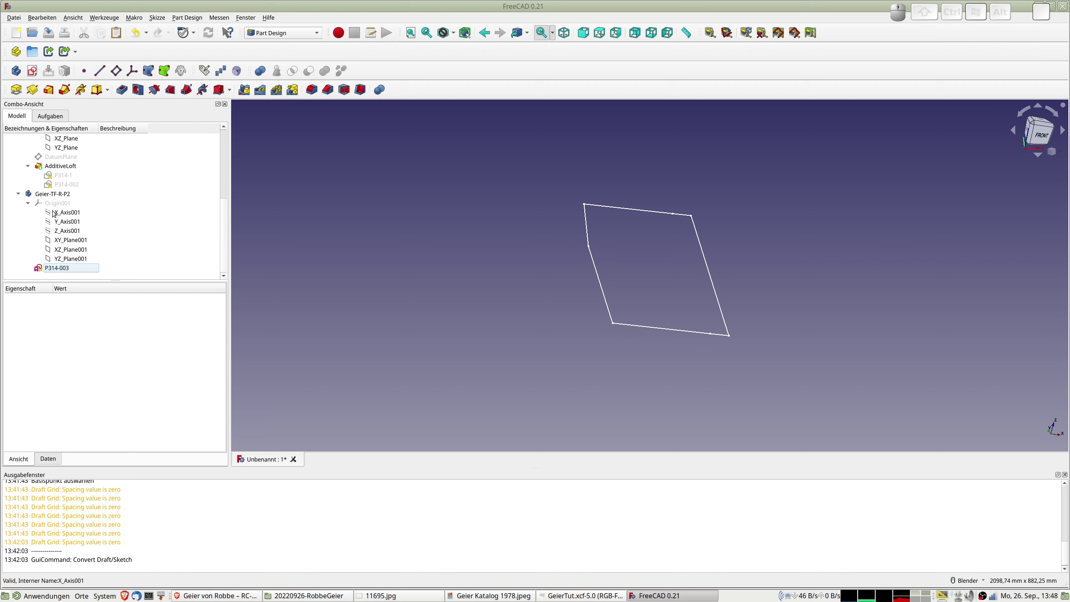
scroll(56, 190, "up", 1)
scroll(56, 190, "up", 2)
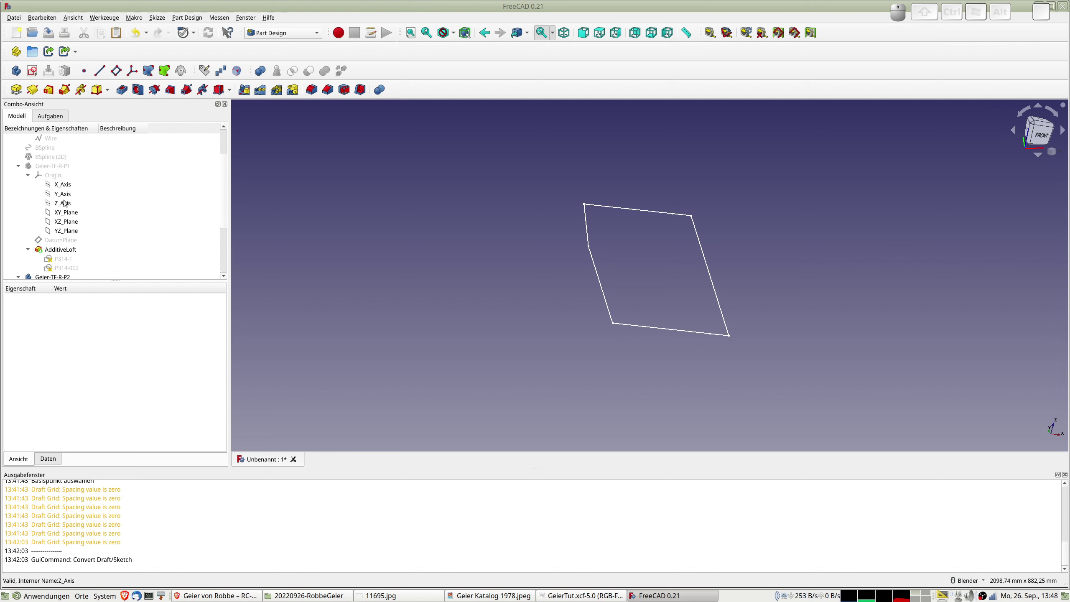
scroll(76, 239, "down", 3)
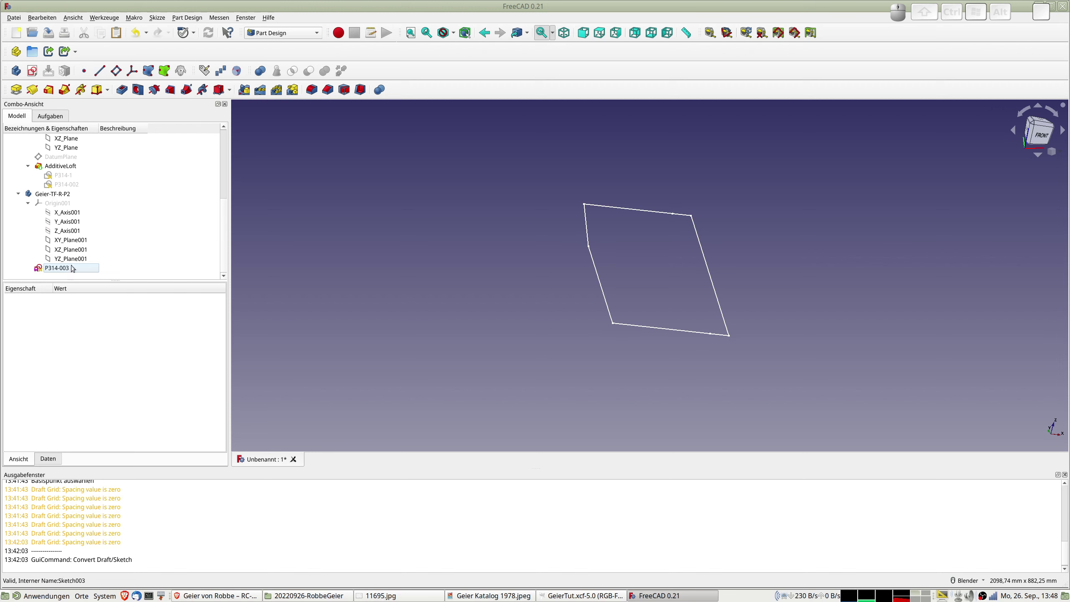
Make Origin001 of the Geier-TF-R-P2 body visible with its axes and base planes
left_click(66, 249)
left_click(50, 205)
key("space")
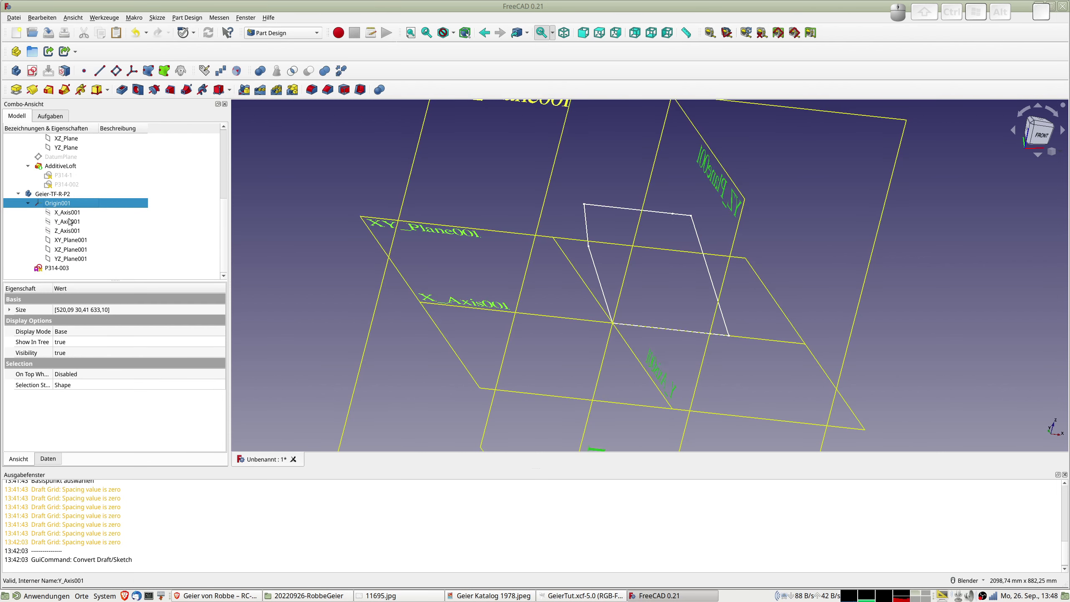
key("space")
key("space")
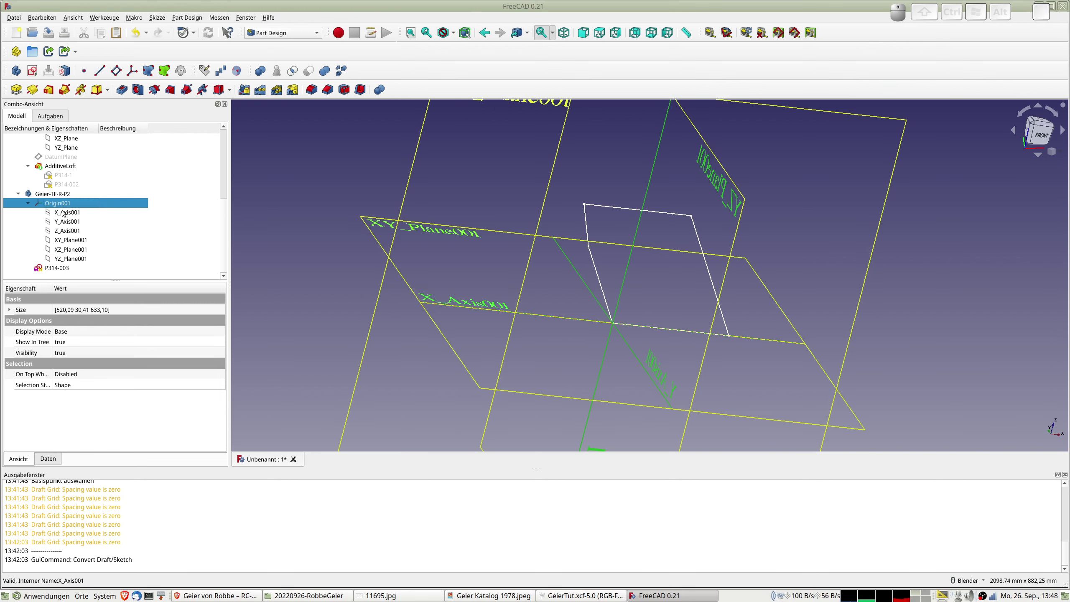
left_click(64, 252)
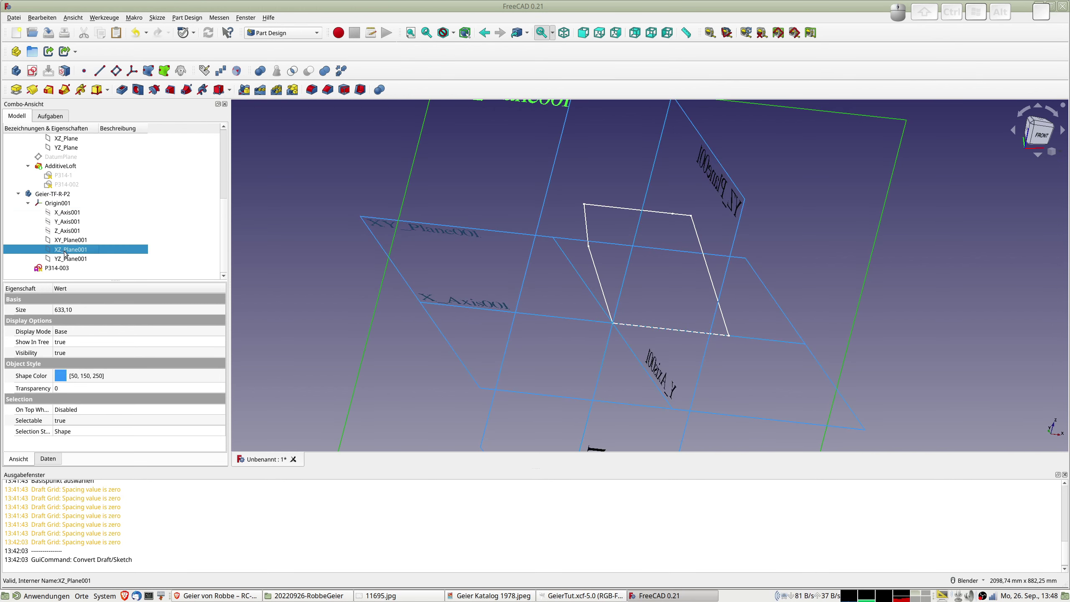
left_click(131, 71)
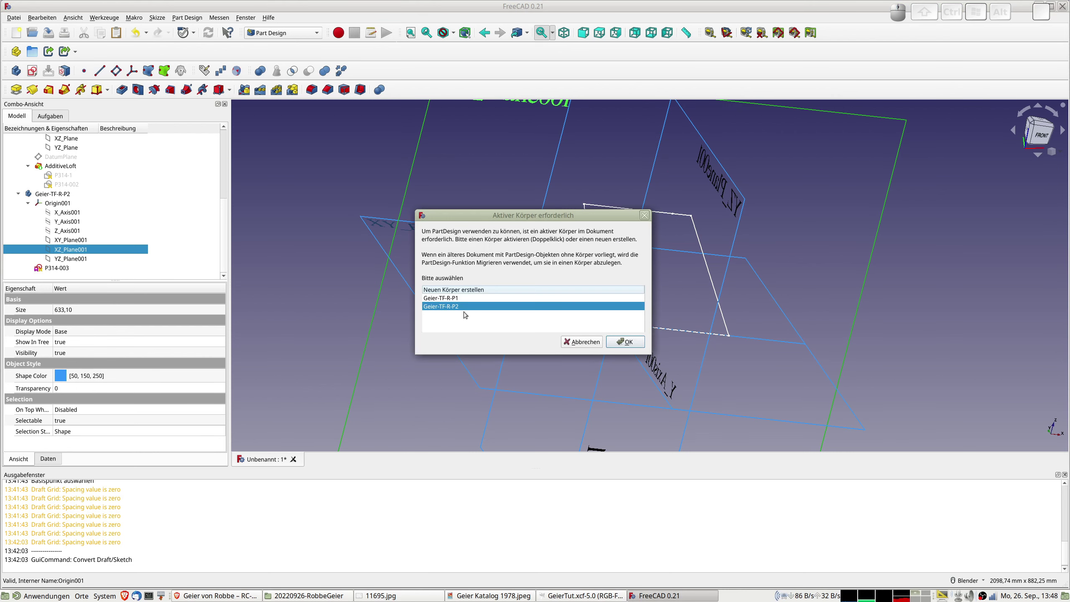
left_click(583, 343)
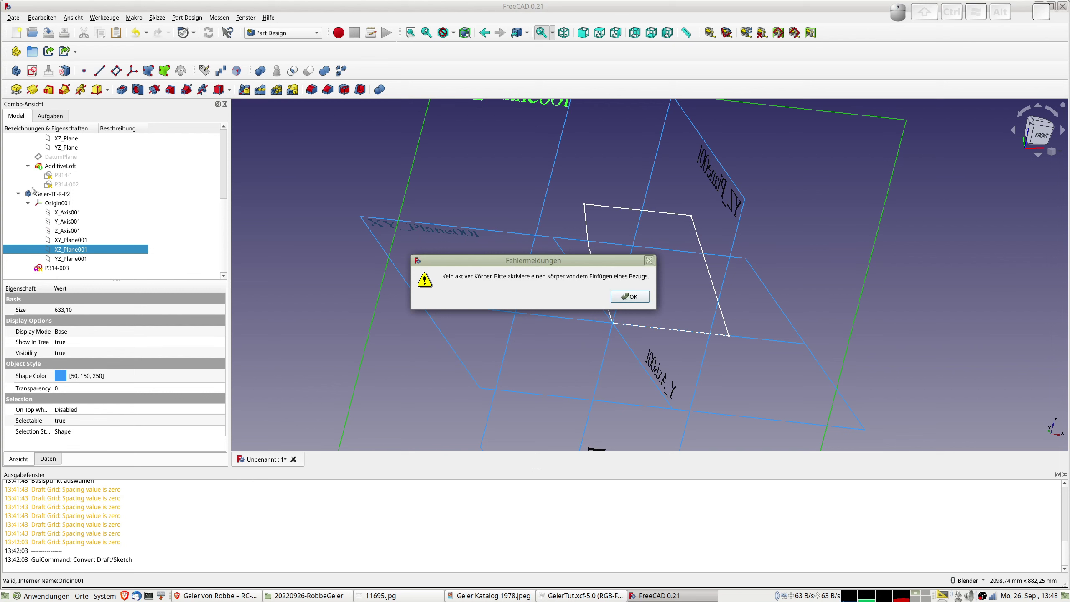
left_click(630, 297)
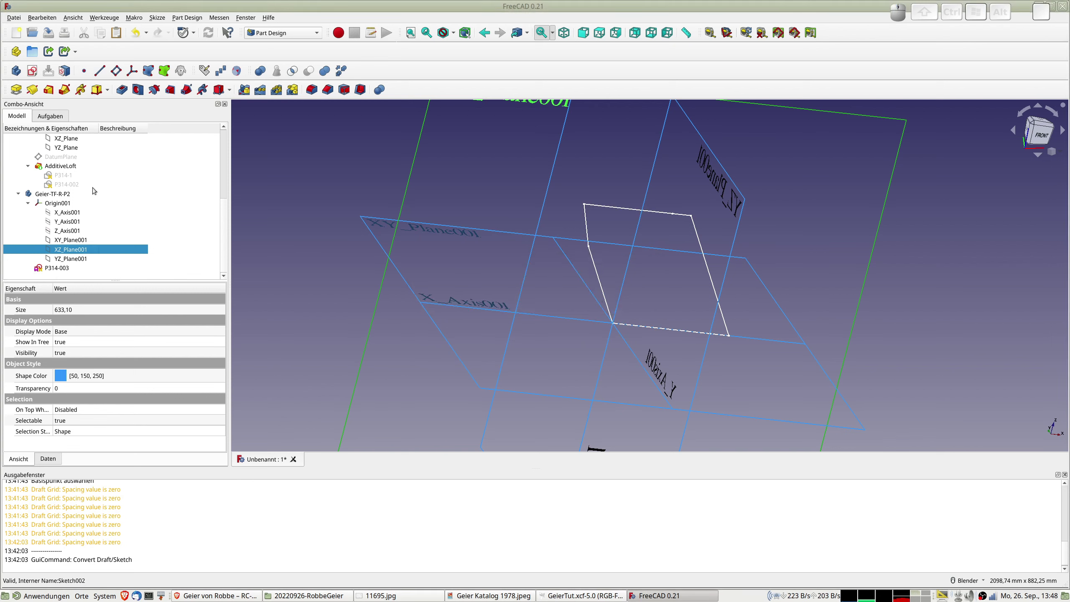
Activate the Geier-TF-R-P2 body and create a datum plane on XZ_Plane001, offset 85.87 mm in x and 487 mm in z
double_click(64, 194)
left_click(67, 249)
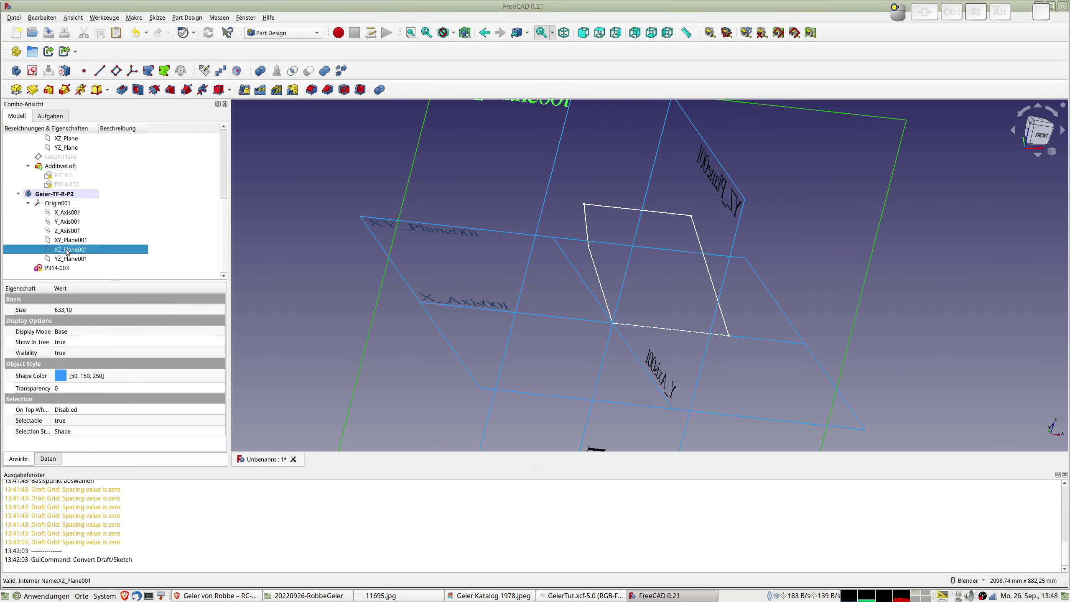
left_click(116, 72)
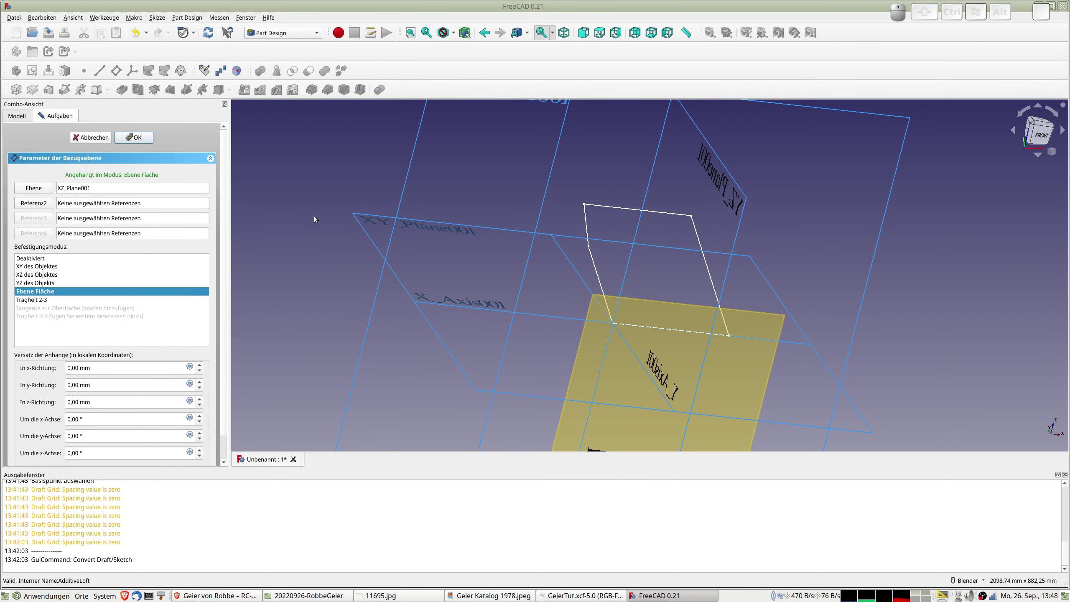
left_click(106, 368)
mouse_move(12, 373)
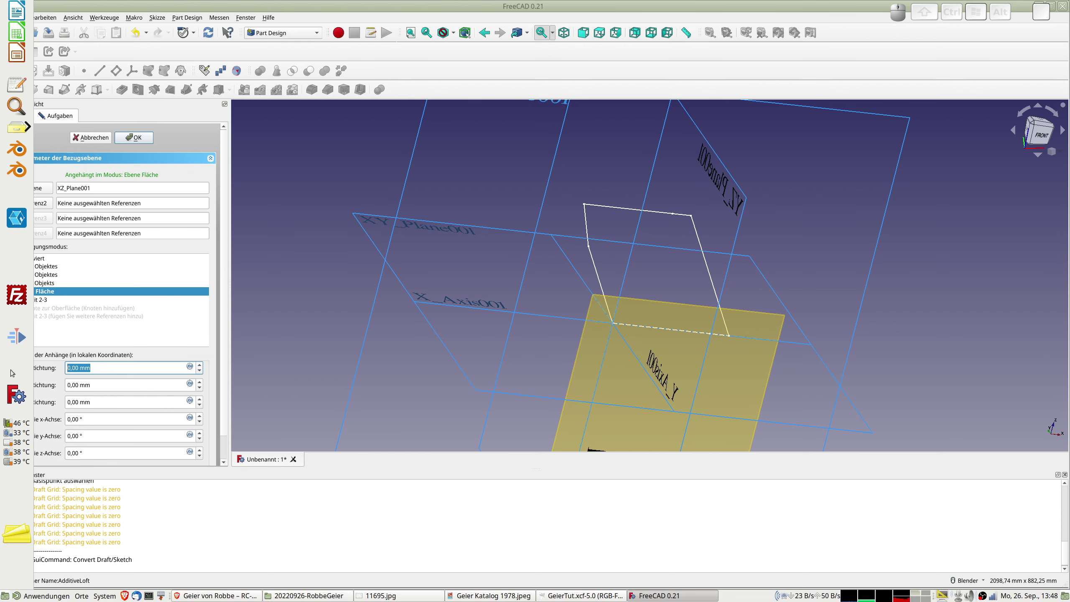
type("85,87")
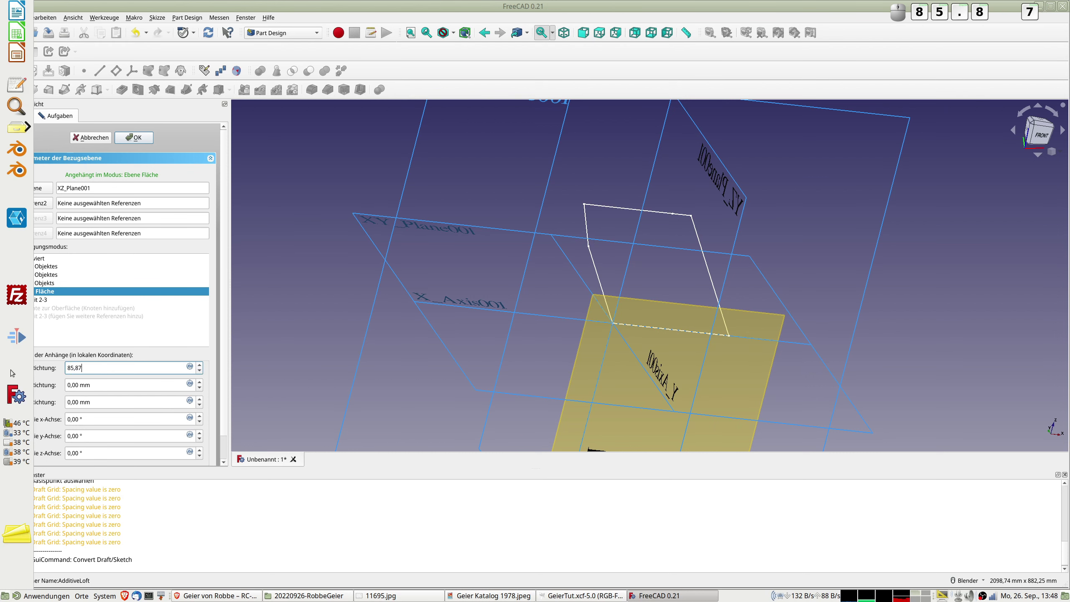
key("Tab")
key("Tab")
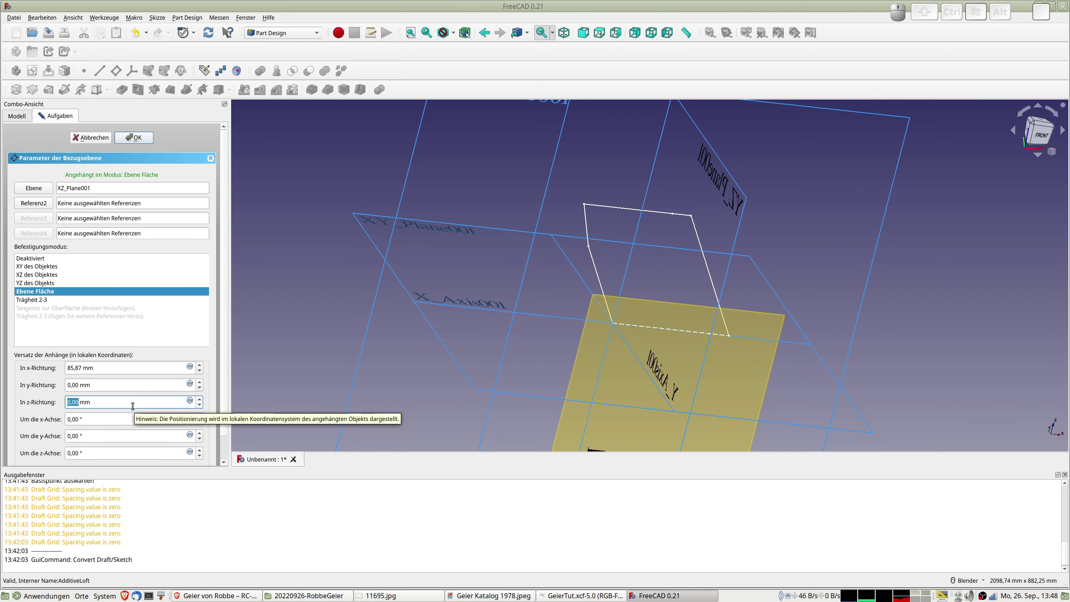
type("487")
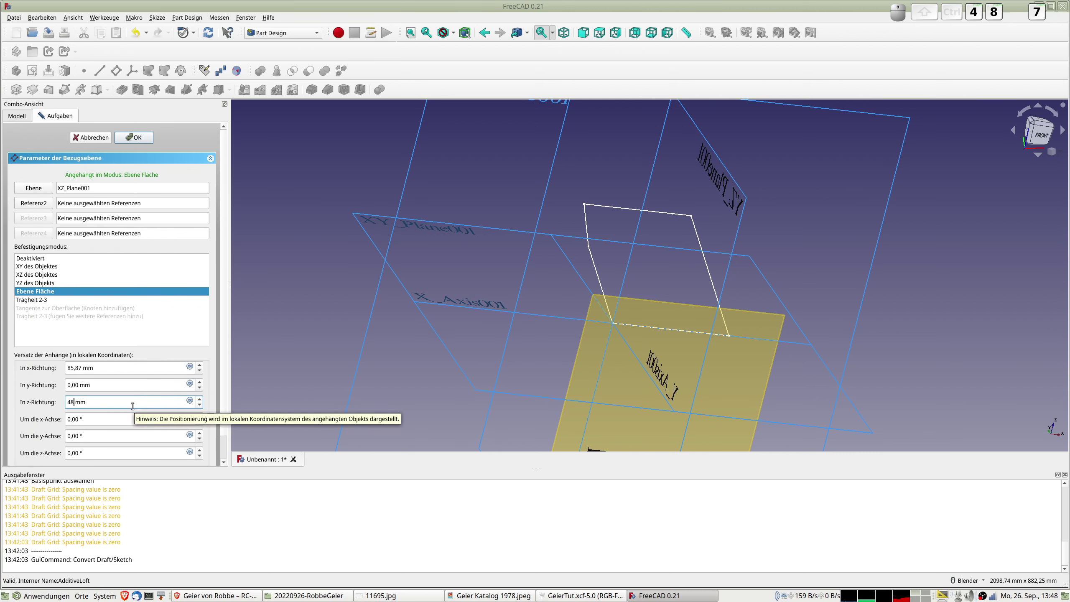
key("Return")
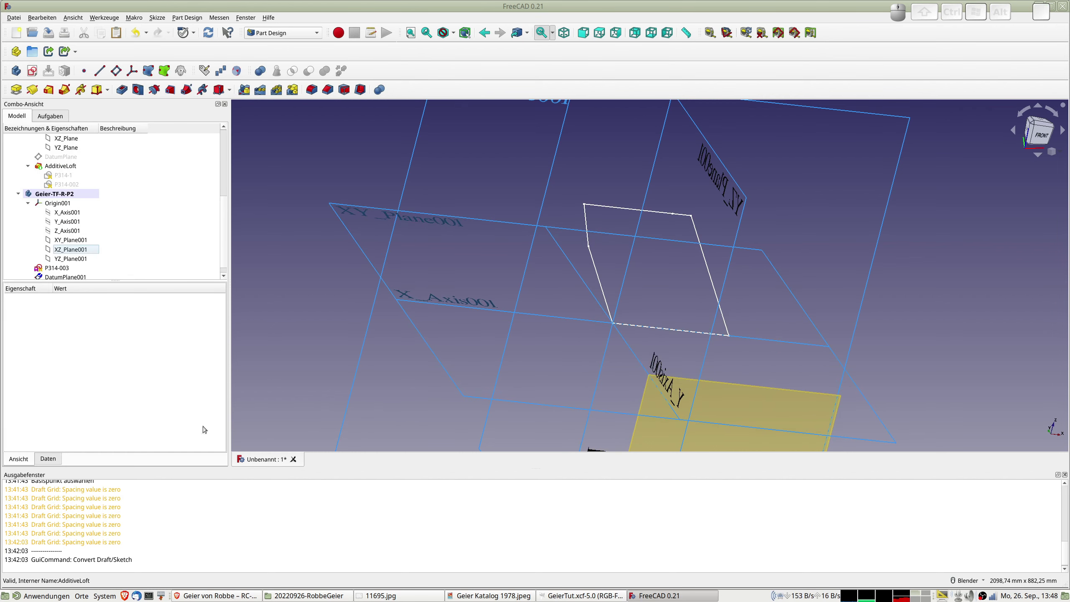
Set the z offset of DatumPlane001 to -487 mm
scroll(569, 382, "down", 3)
middle_click_drag(569, 381, 337, 312)
left_click(76, 276)
key("space")
key("space")
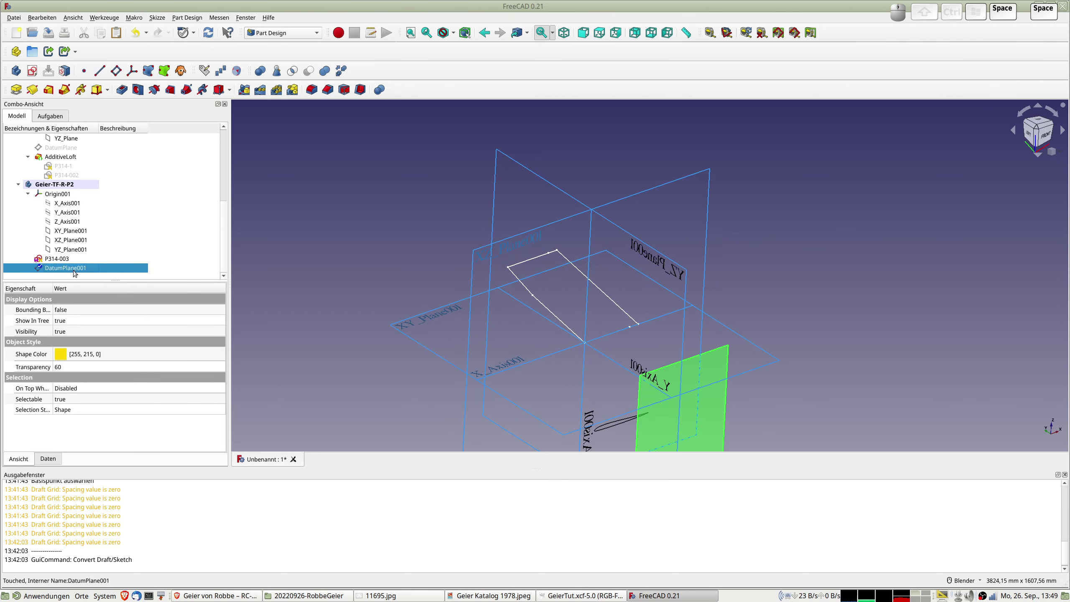
double_click(74, 273)
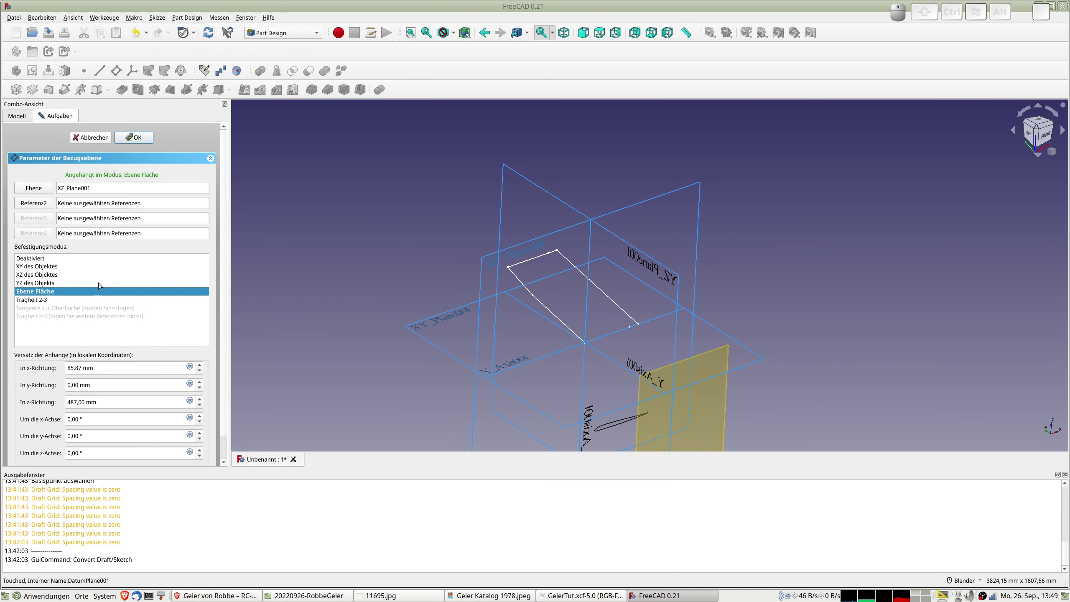
left_click(67, 402)
type("-")
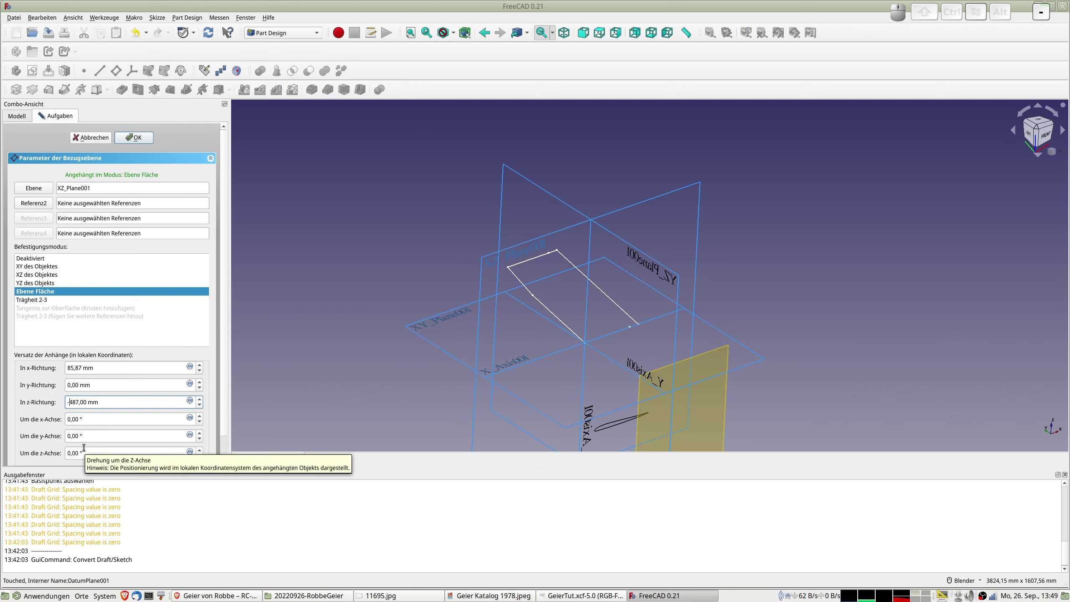
key("Return")
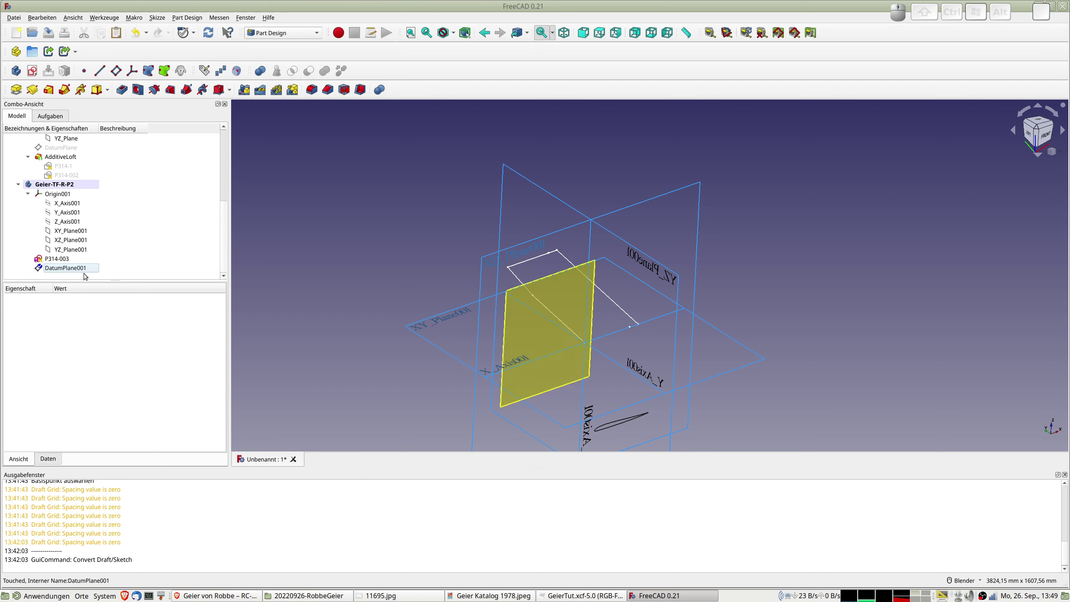
Attach the P314-003 sketch to DatumPlane001 using the FlatFace mode, and hide the datum plane
left_click(63, 268)
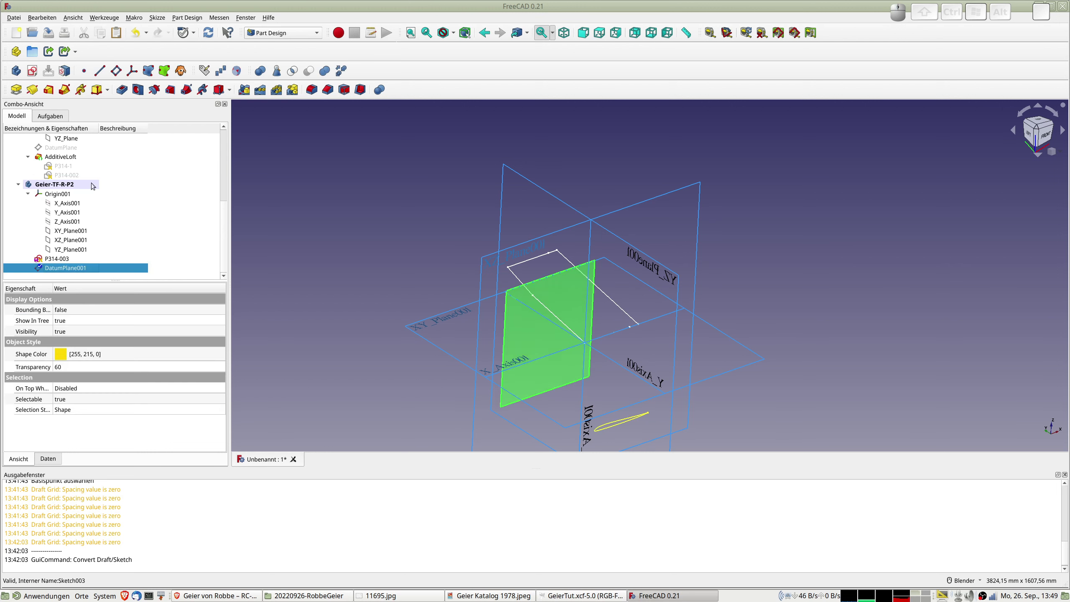
left_click(65, 70)
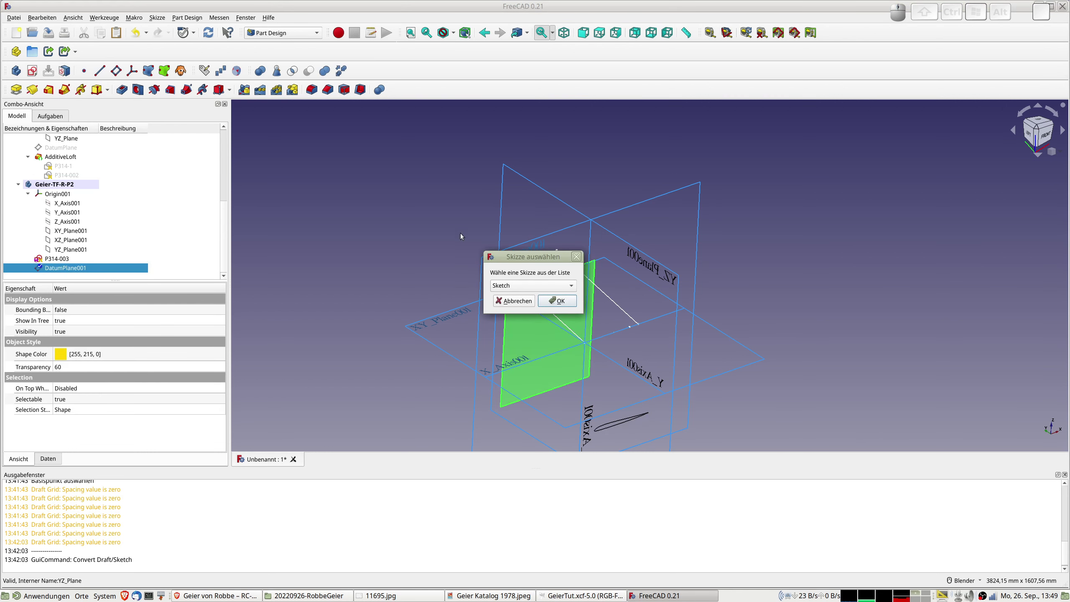
left_click(521, 286)
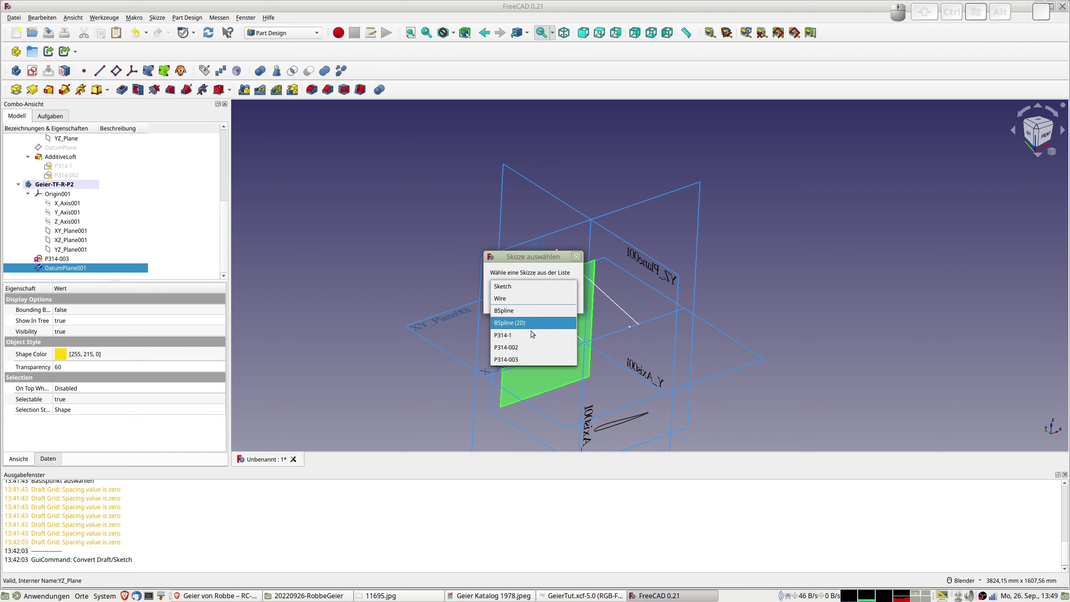
left_click(537, 359)
left_click(556, 301)
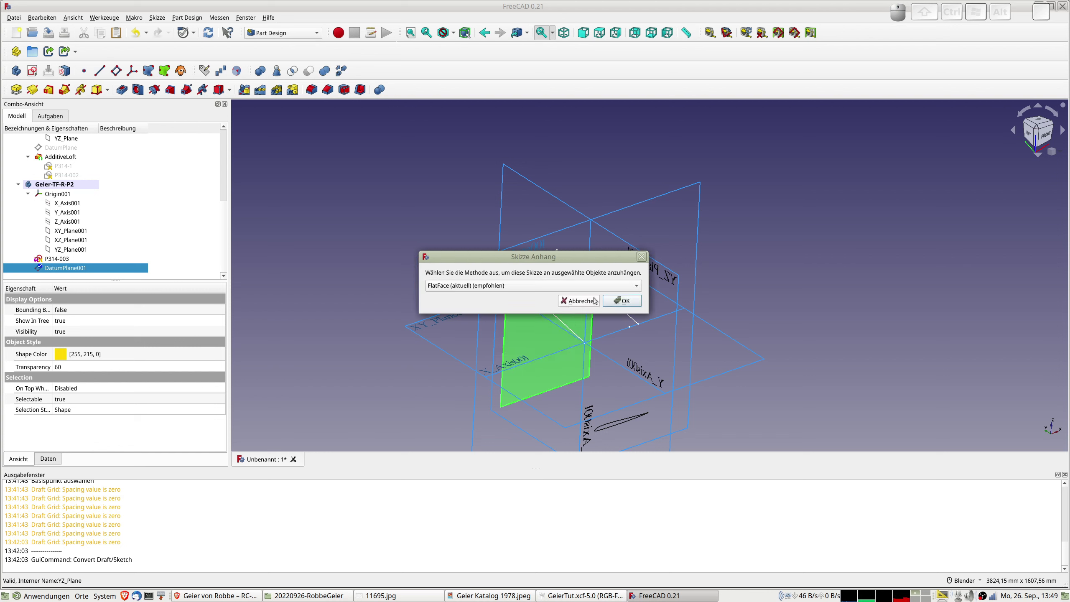
left_click(624, 303)
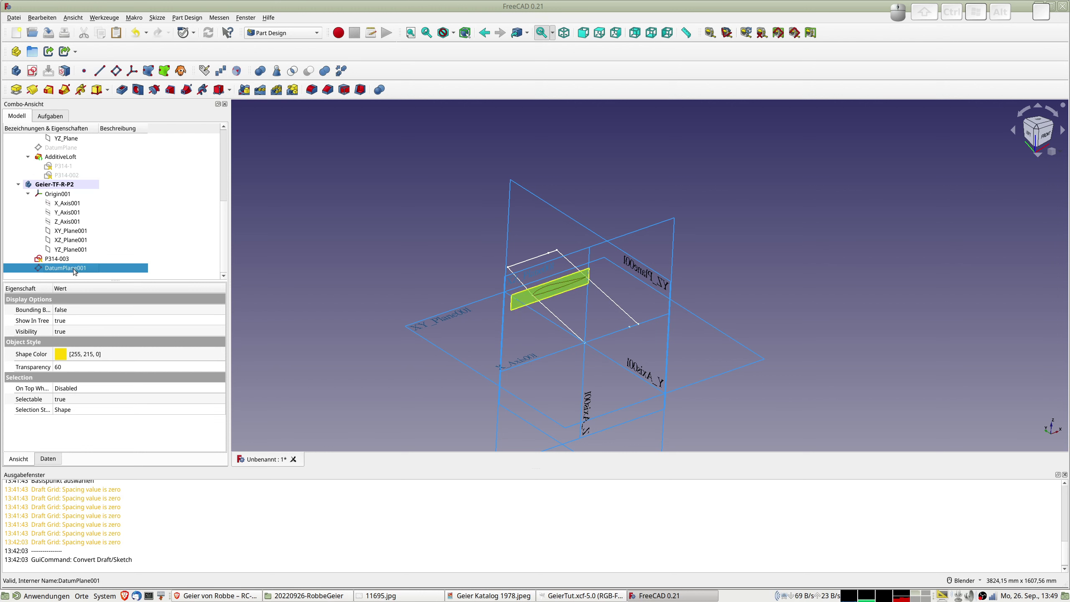
key("space")
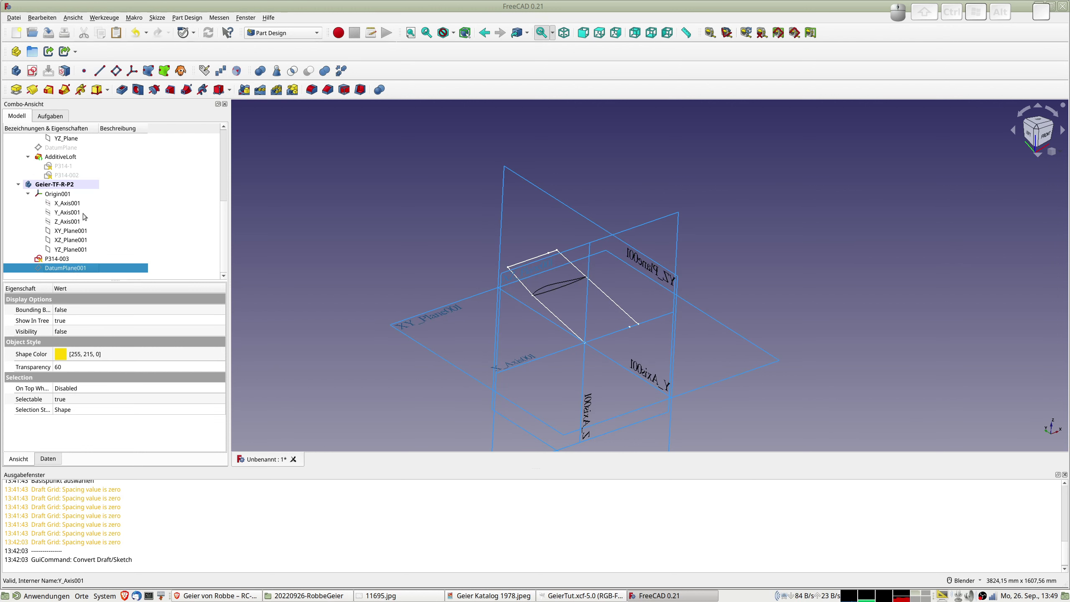
left_click(65, 232)
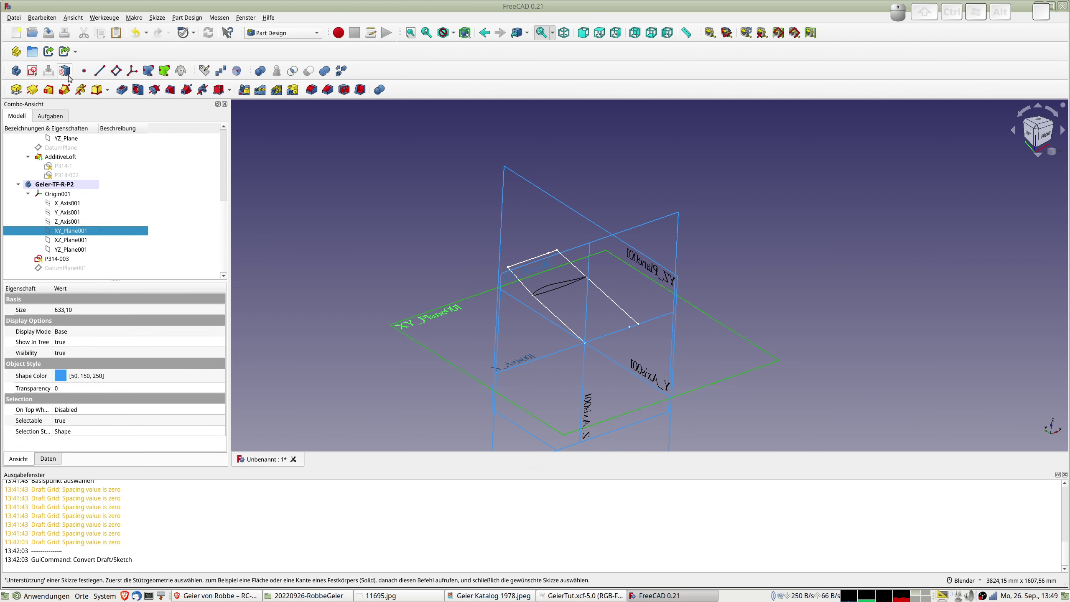
left_click(115, 71)
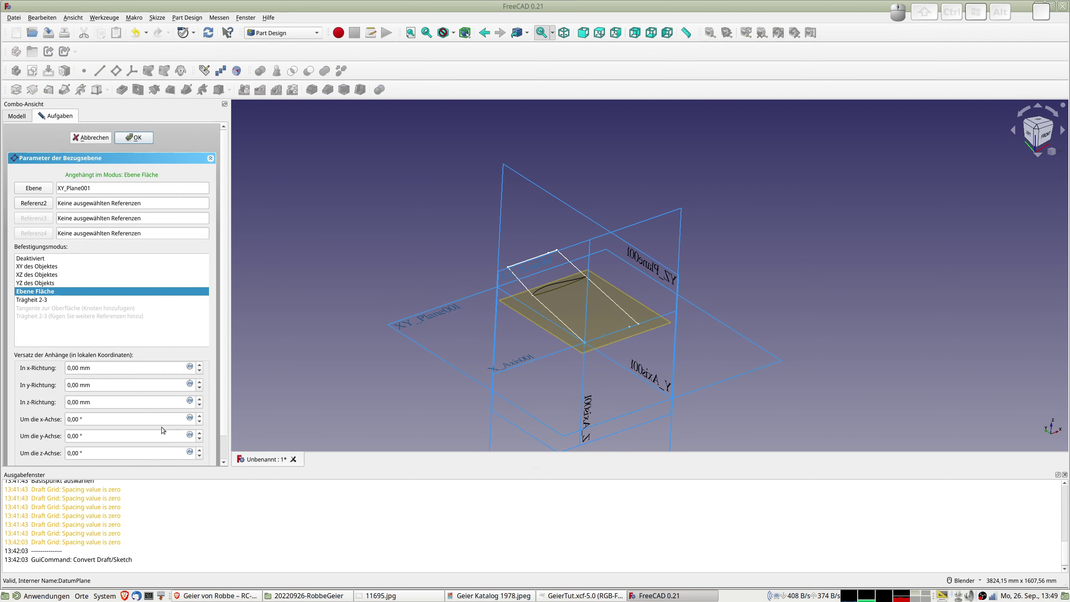
left_click(123, 401)
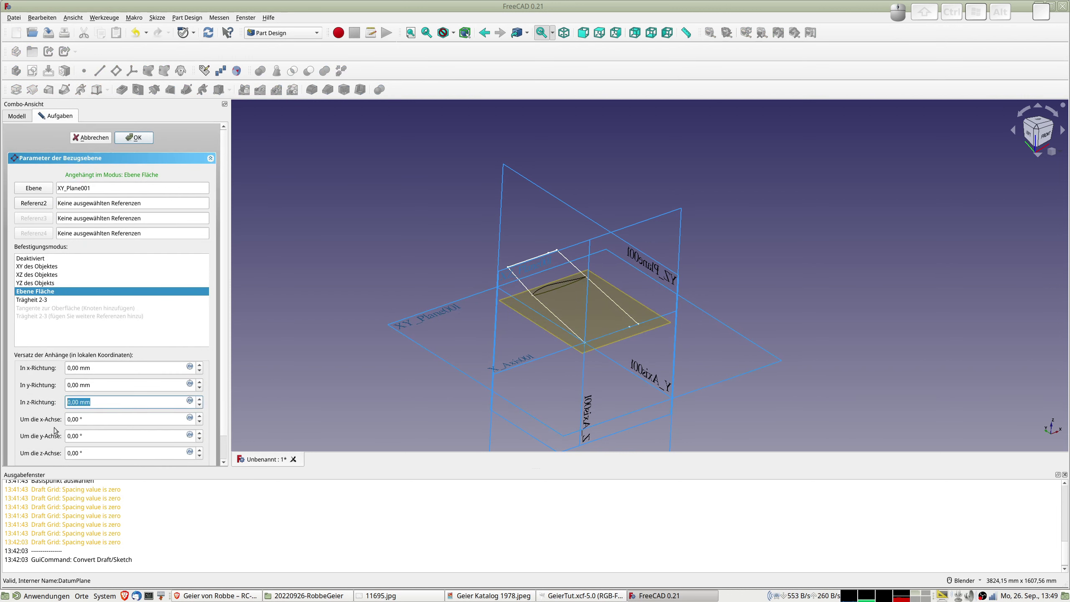
type("760")
type("-")
key("Tab")
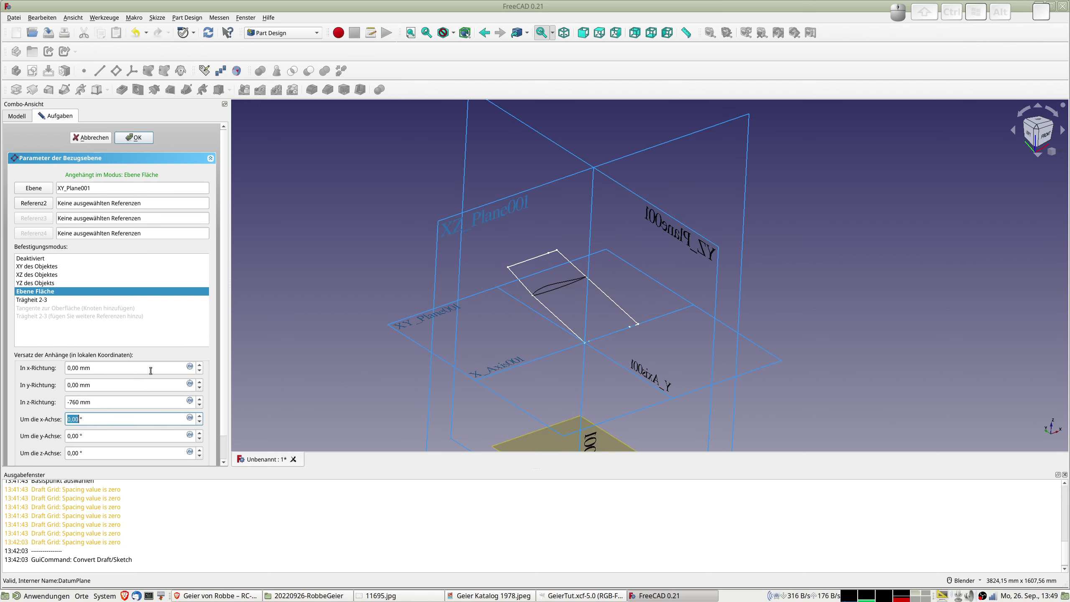
left_click(95, 138)
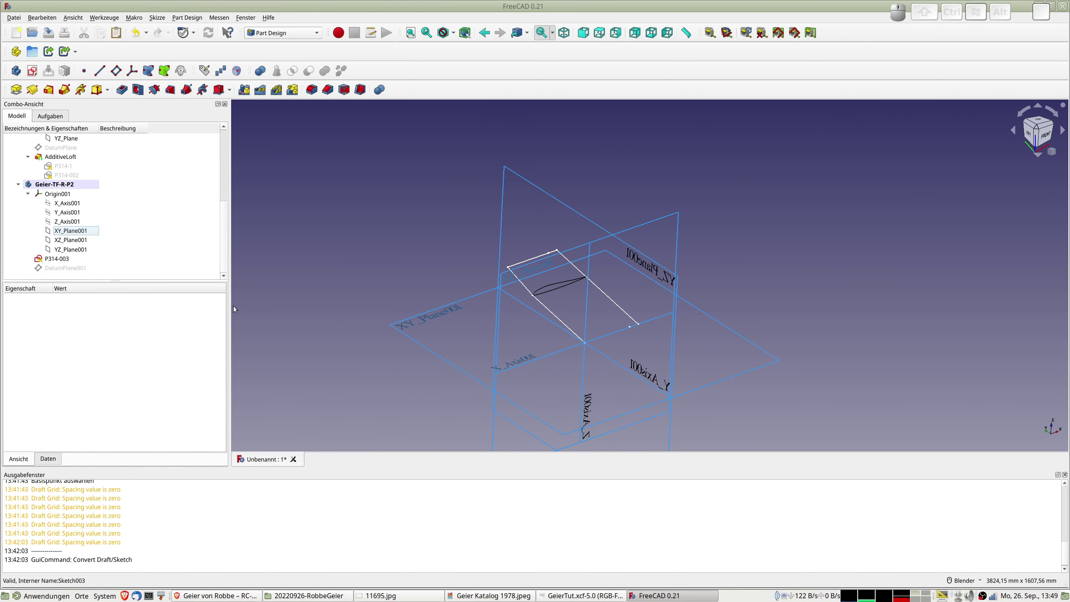
Create a datum plane on XZ_Plane001, offset 159 mm in x and -760 mm in z
left_click(67, 232)
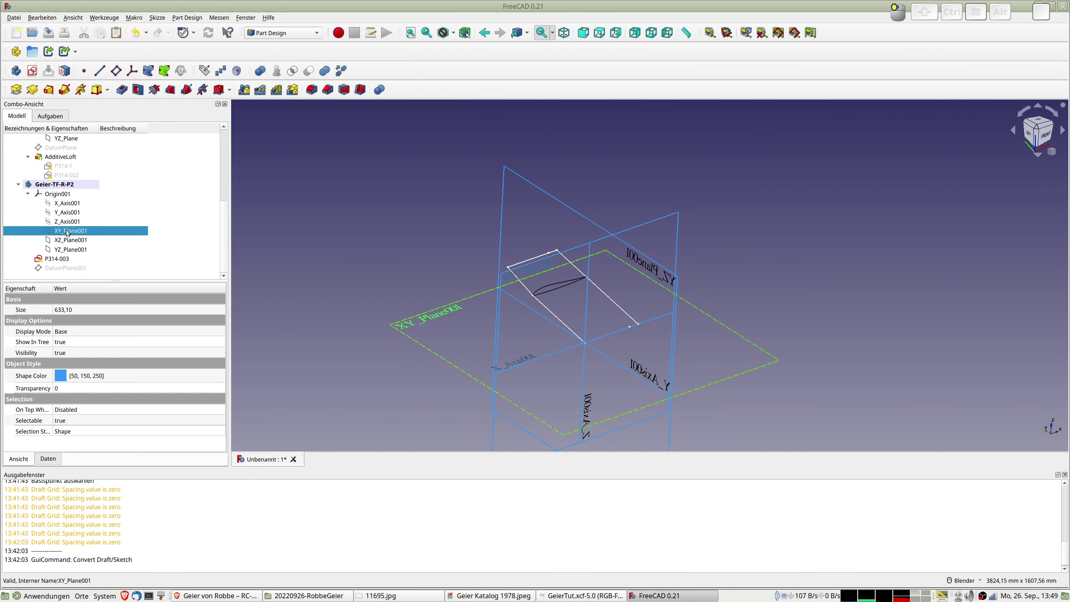
left_click(76, 242)
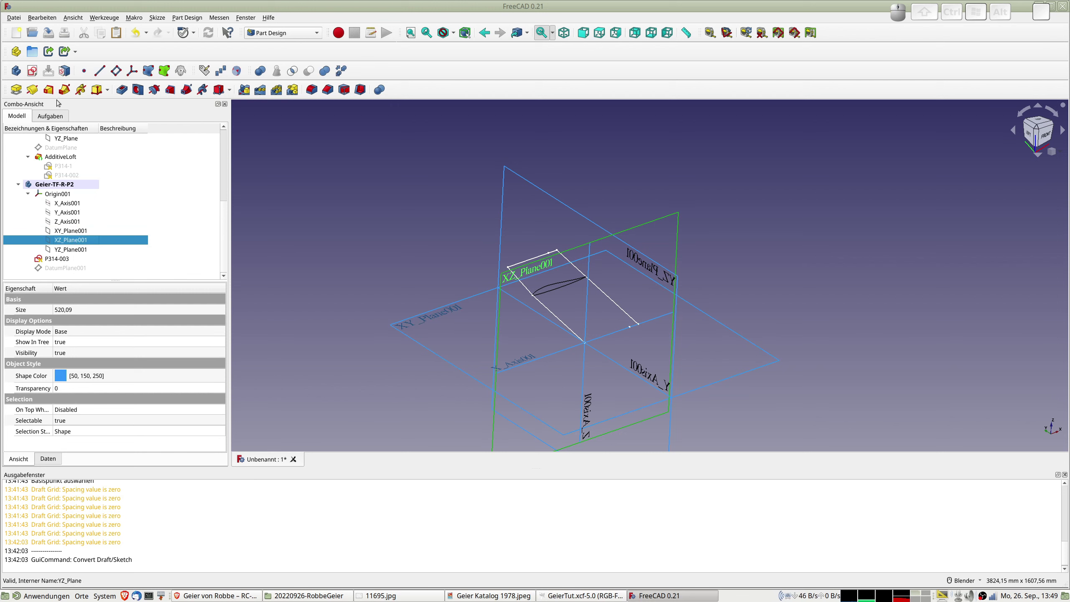
left_click(115, 70)
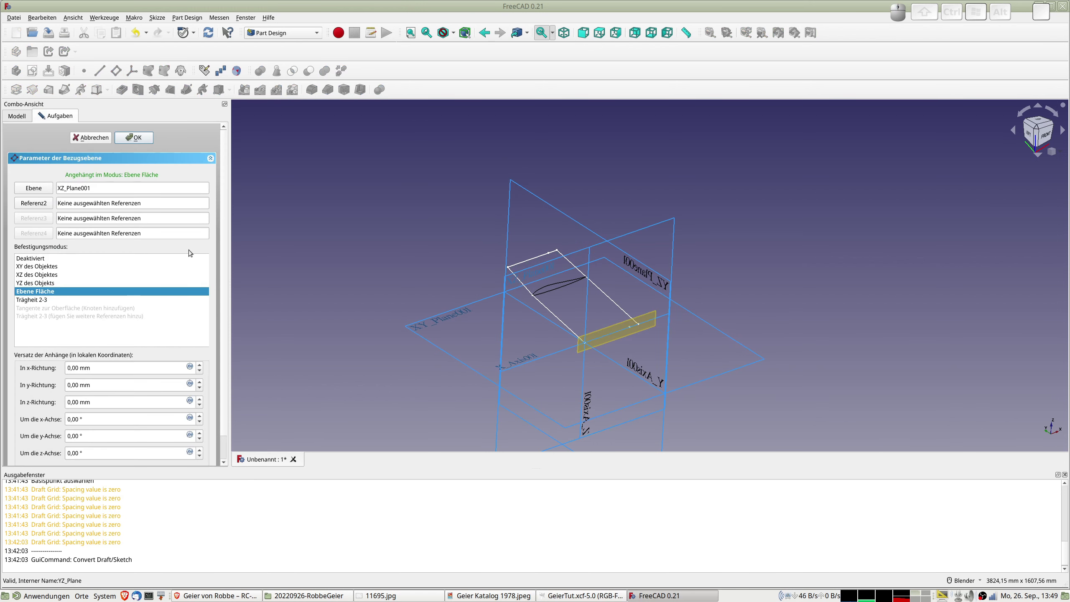
triple_click(98, 403)
type("-")
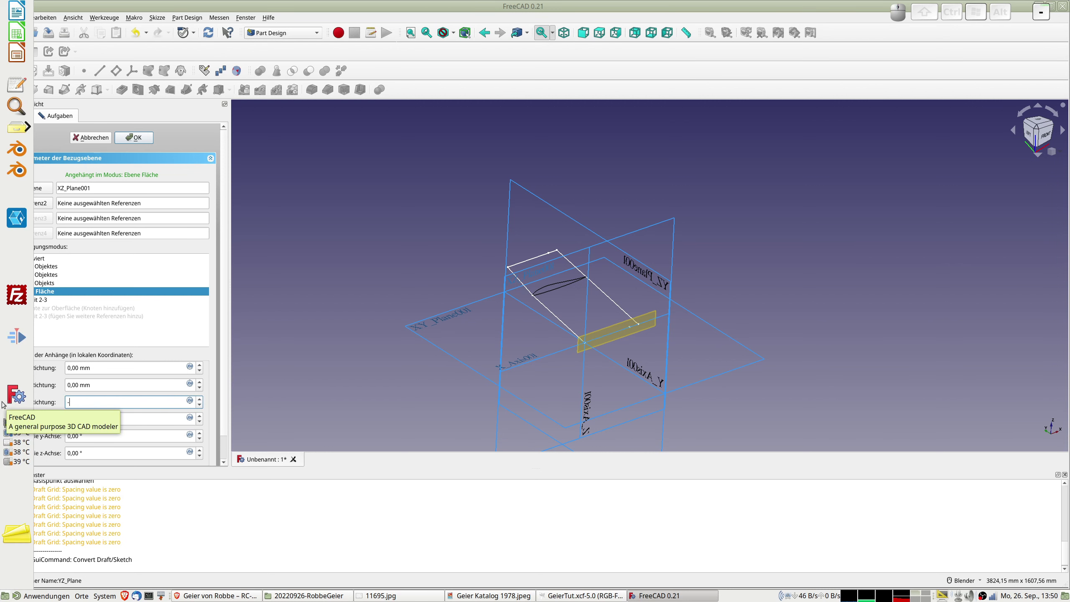
type("760")
key("Tab")
triple_click(104, 368)
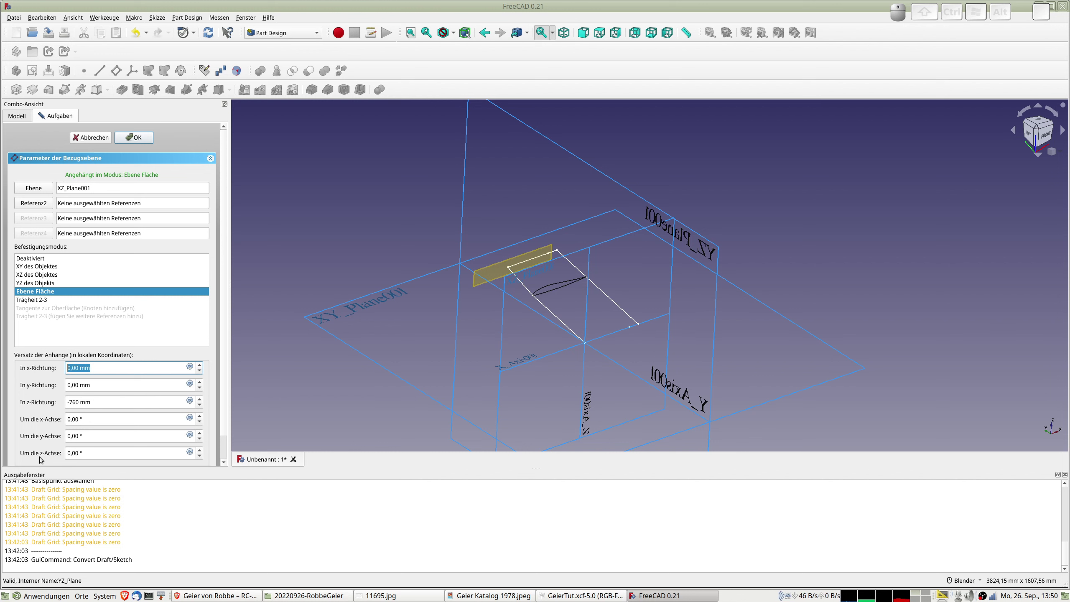
type("159")
key("Tab")
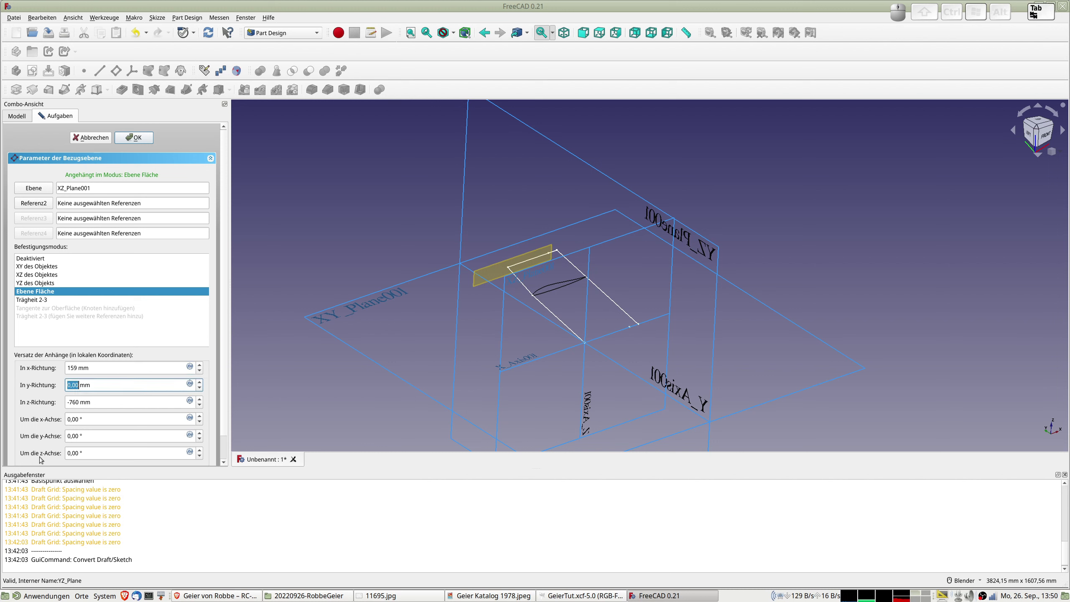
left_click(134, 138)
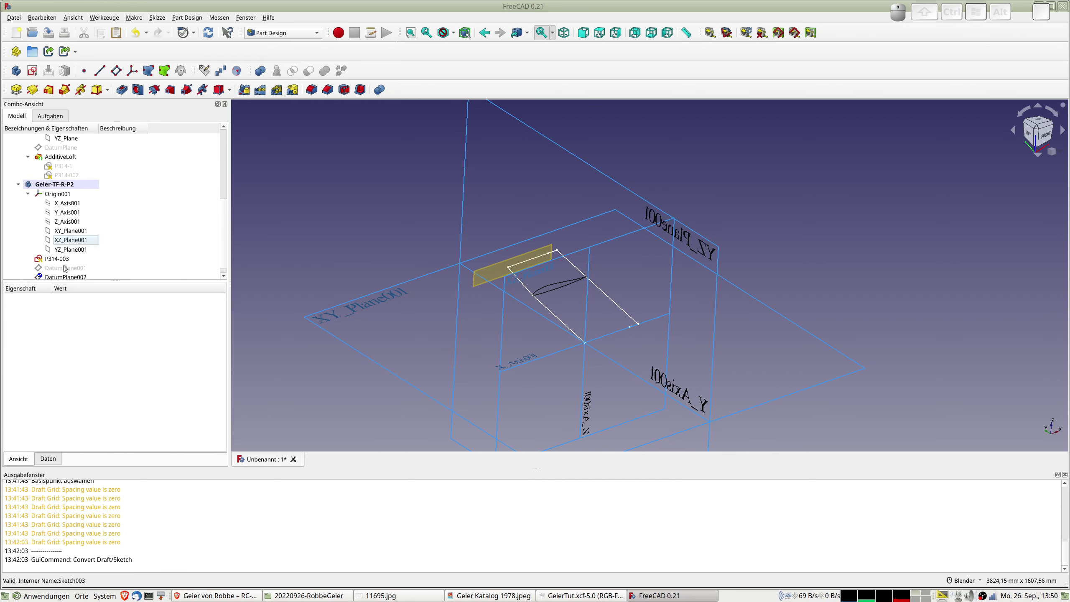
Duplicate the P314-003 sketch without its dependencies and move the copy into the Geier-TF-R-P2 body
scroll(64, 257, "down", 1)
left_click(52, 250)
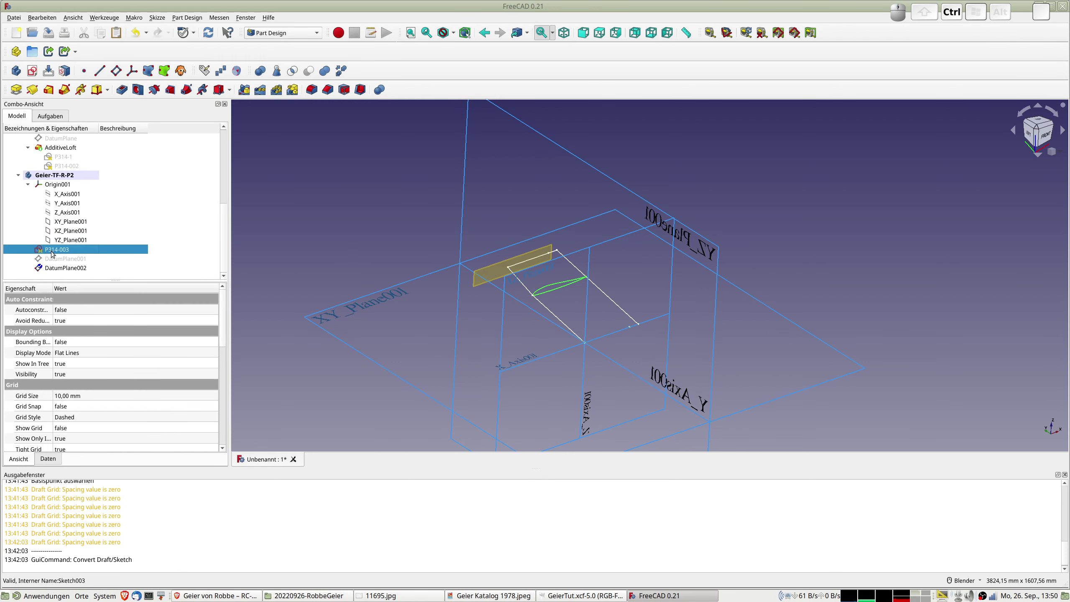
key("ctrl+c")
left_click(388, 234)
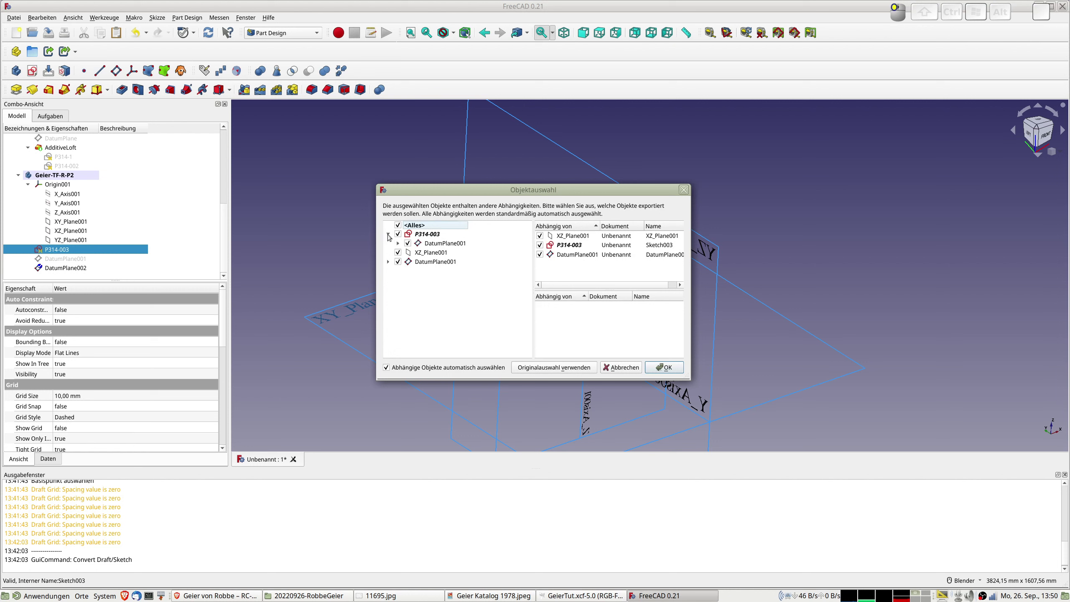
left_click(408, 244)
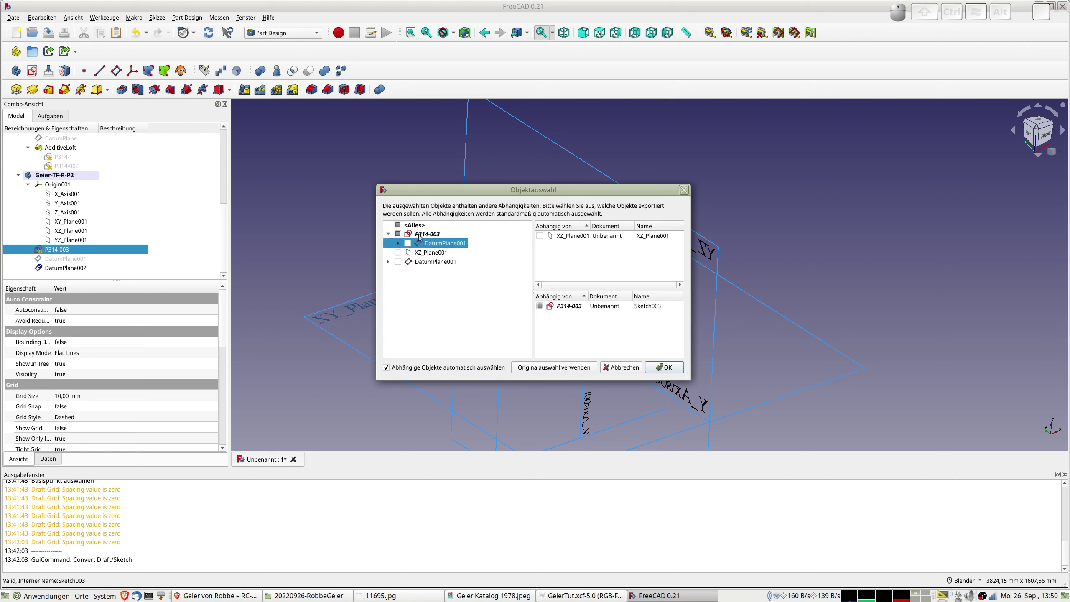
left_click(664, 367)
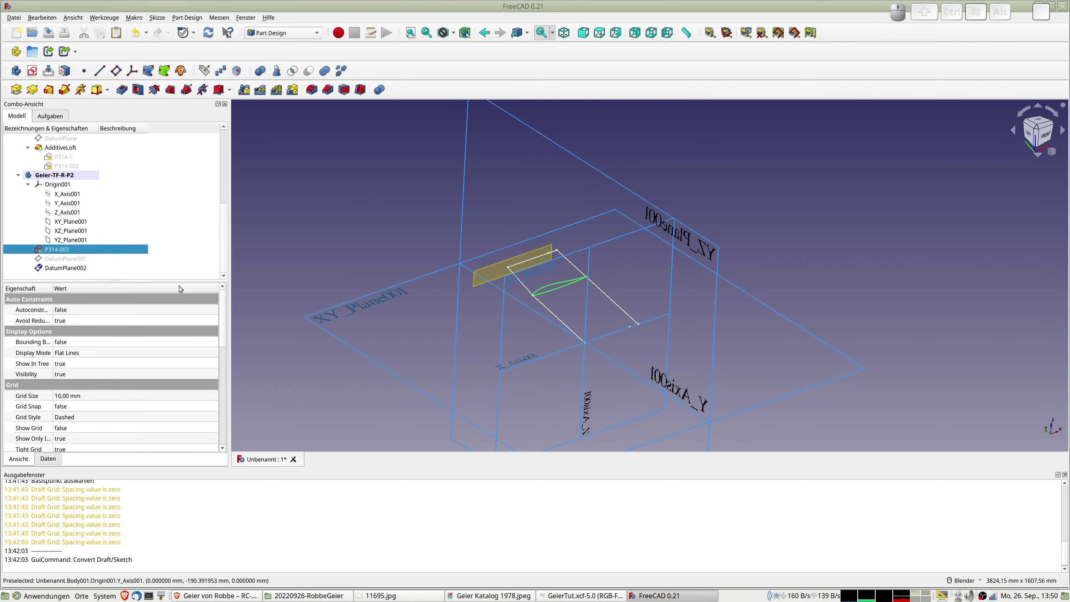
key("ctrl+v")
left_click_drag(42, 269, 57, 166)
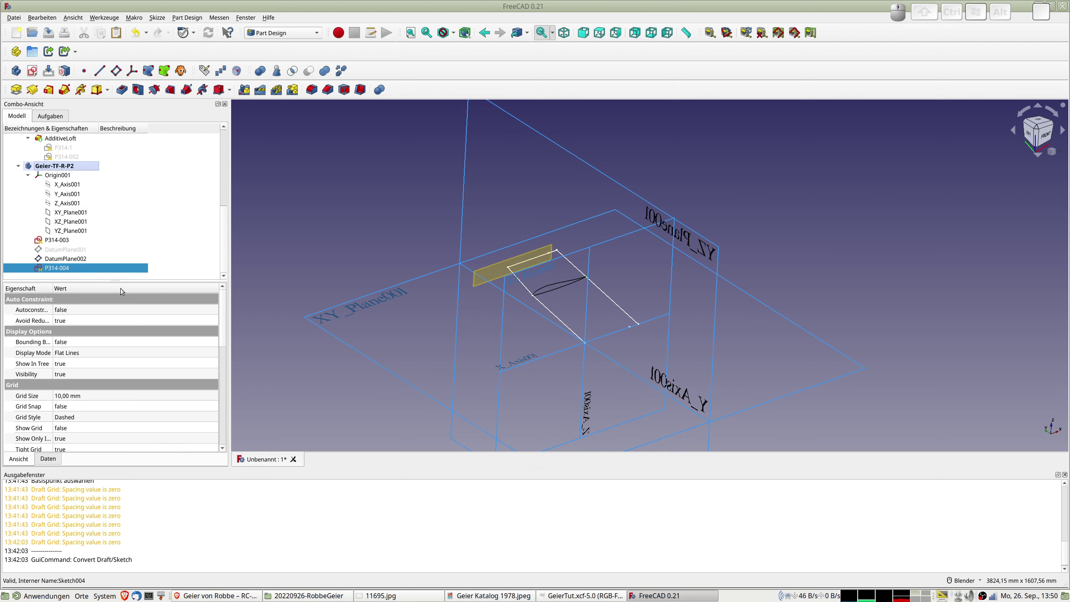
left_click(80, 258)
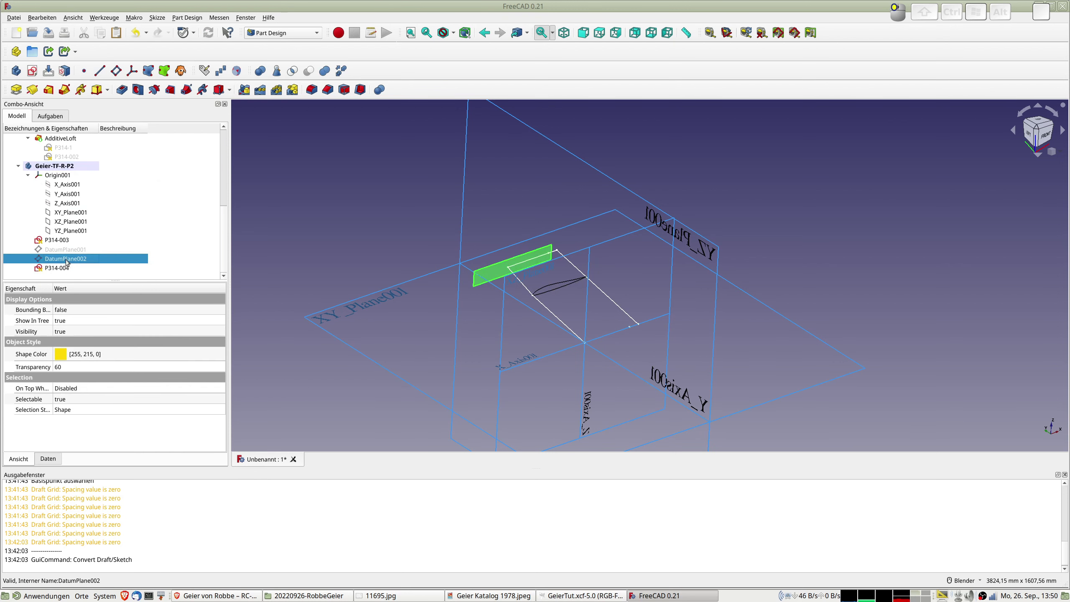
left_click(65, 71)
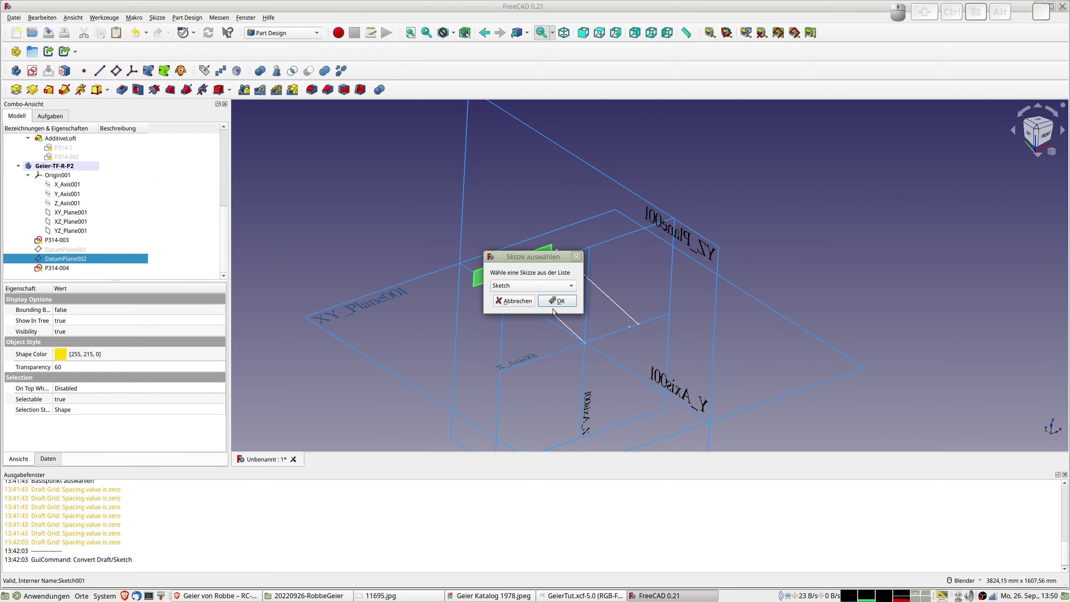
left_click(533, 286)
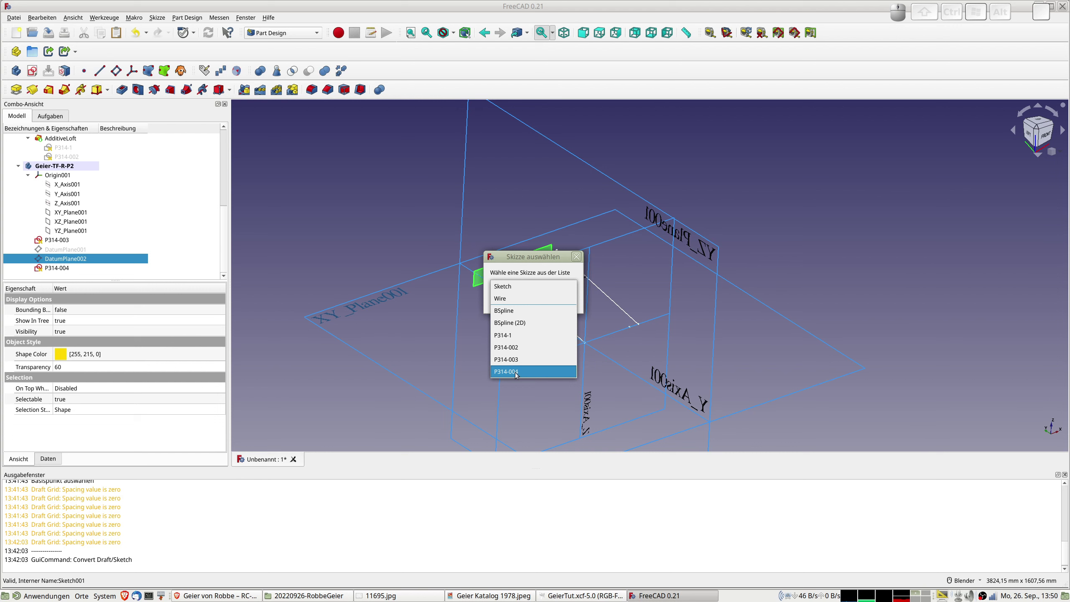
key("Escape")
key("Escape")
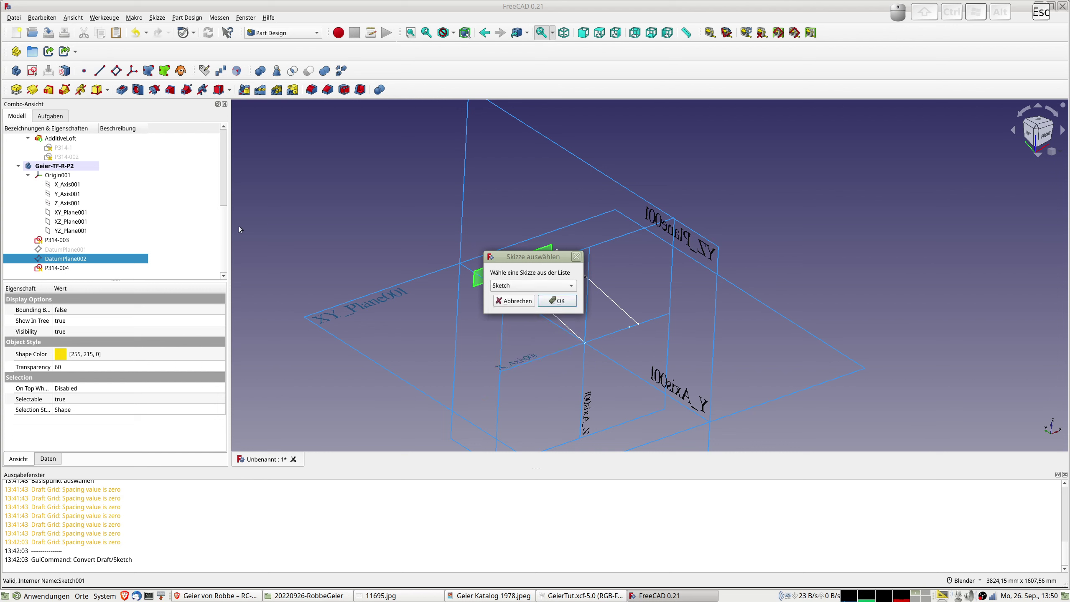
Delete the copied sketch P314-004 from the Geier-TF-R-P2 body
left_click(61, 268)
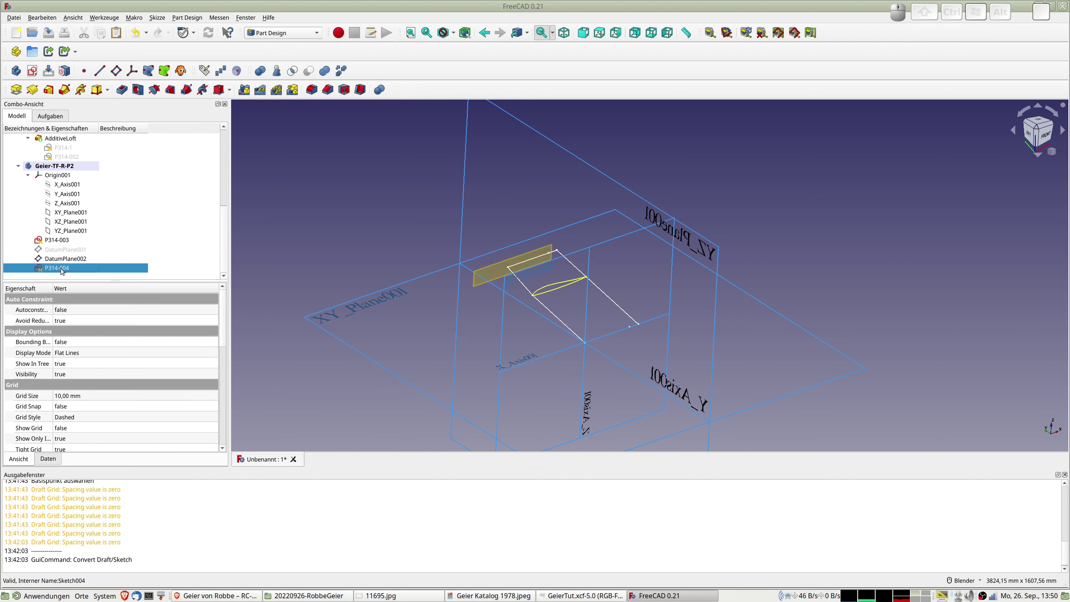
left_click(62, 258)
left_click(66, 268)
key("Delete")
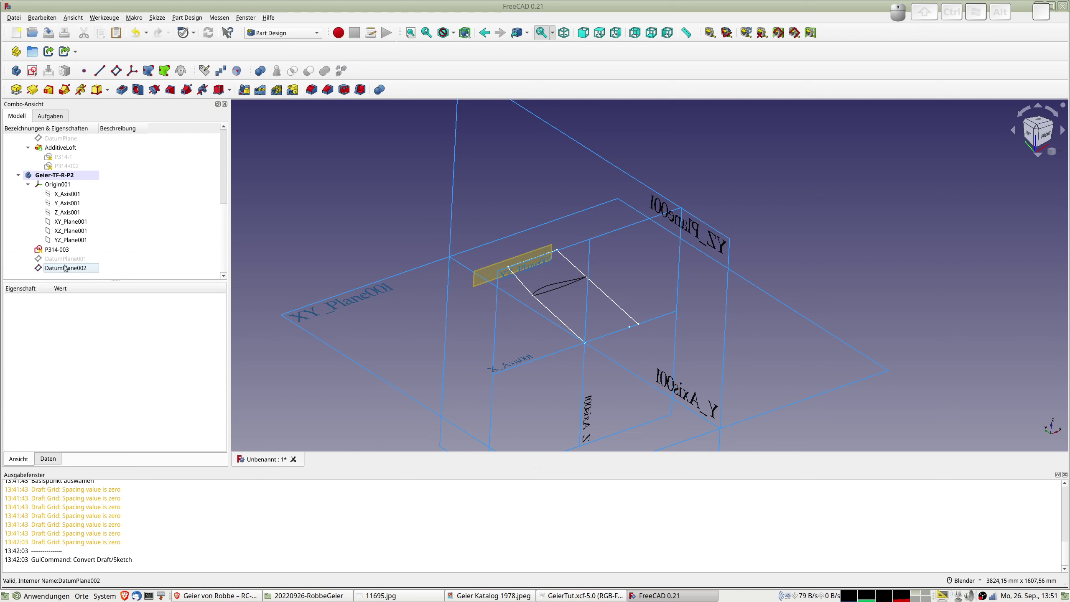
Create a clone of the BSpline airfoil with Draft Scale, using base point 0, 0, 0 and a uniform factor of 289
scroll(84, 232, "up", 3)
scroll(89, 233, "up", 3)
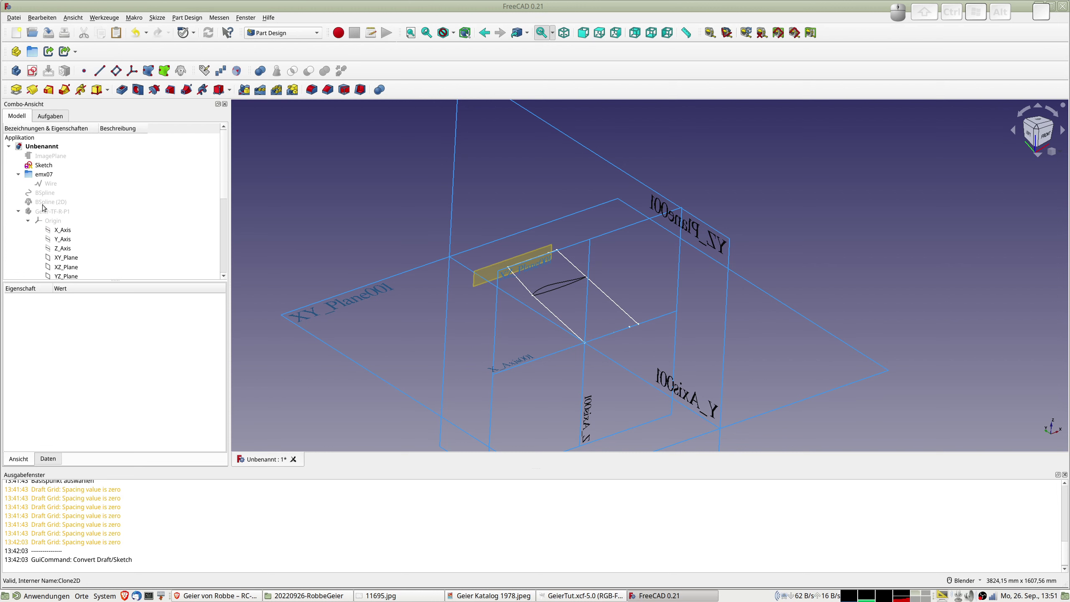
left_click(43, 203)
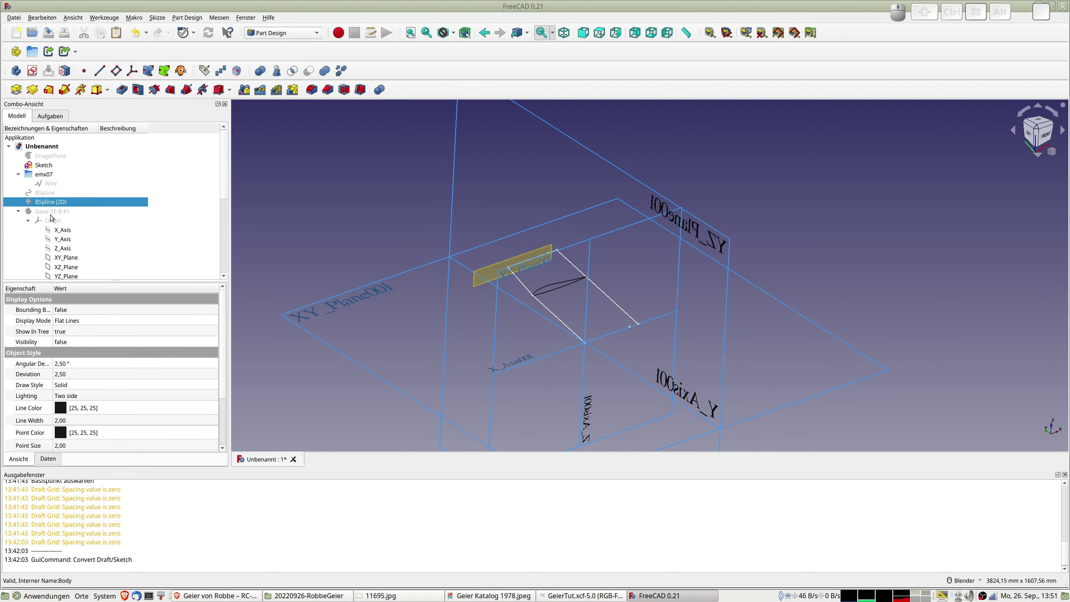
left_click(41, 193)
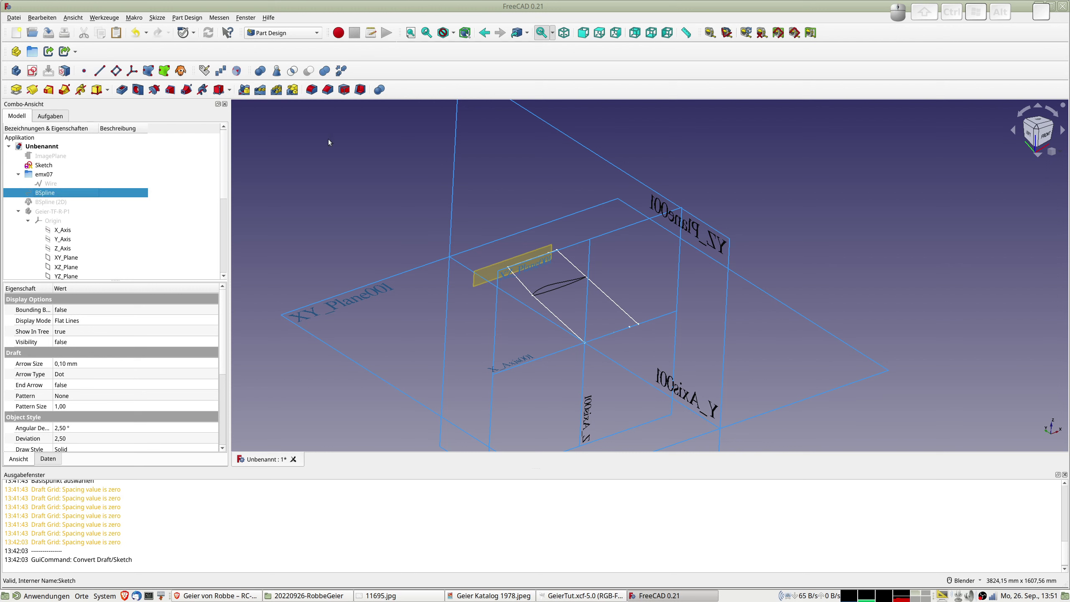
left_click(271, 33)
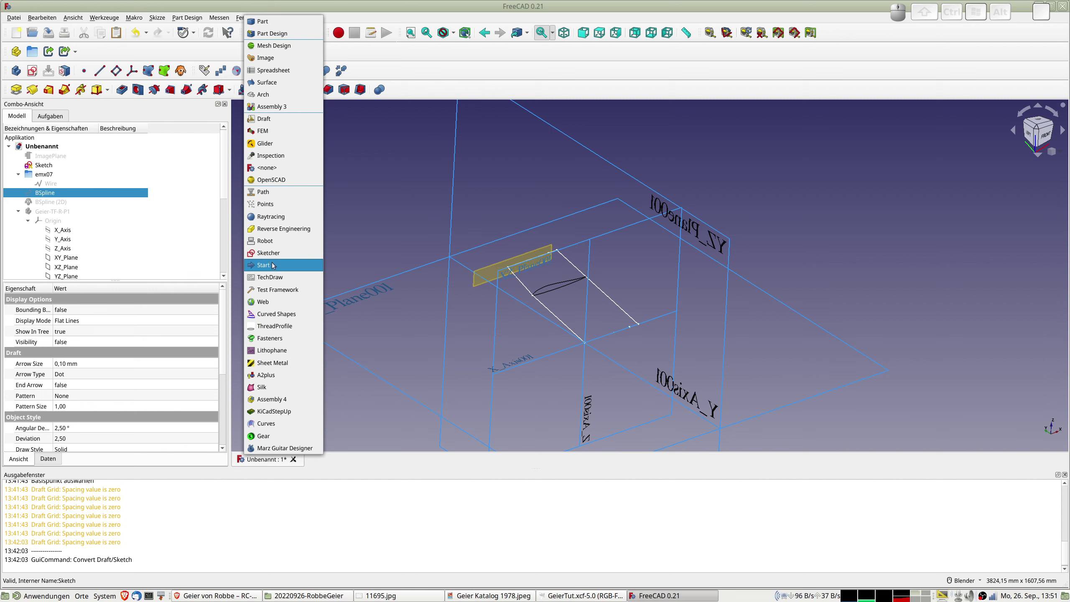
left_click(263, 119)
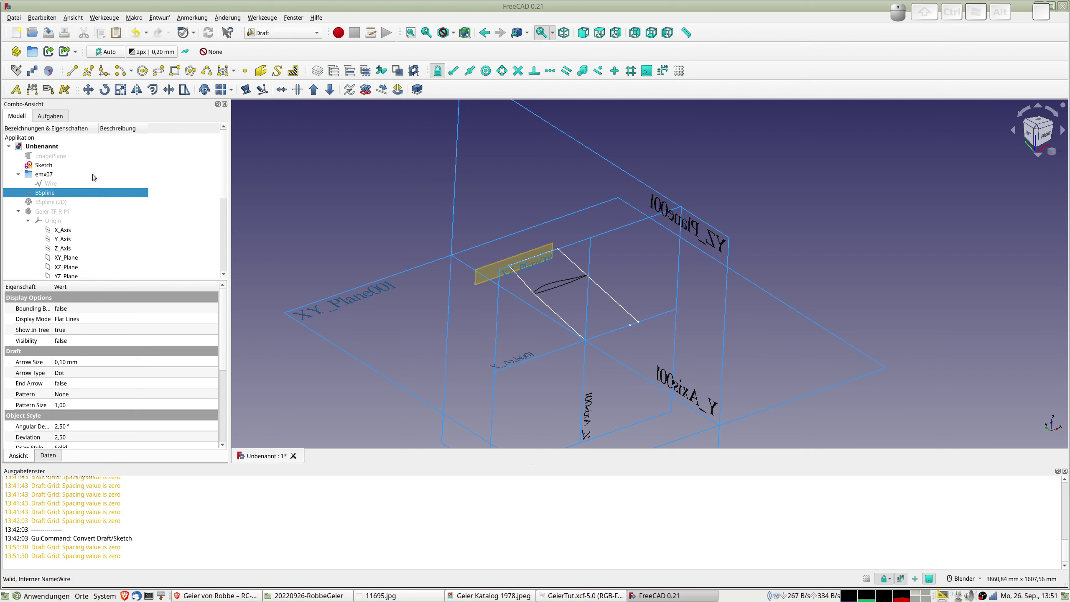
left_click(120, 90)
type("0")
key("Tab")
type("0")
key("Tab")
type("0")
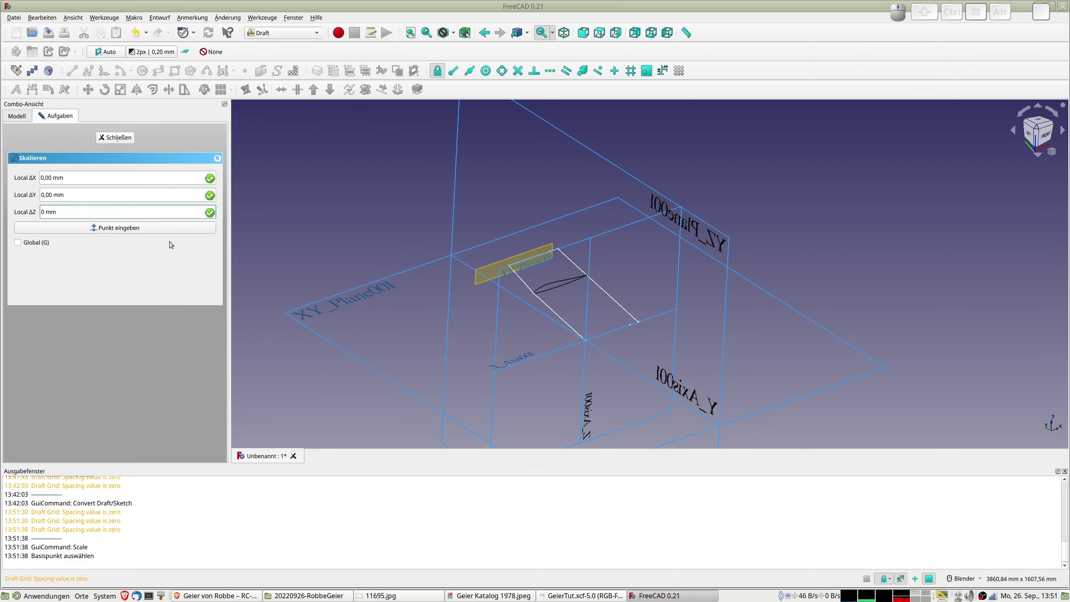
key("Return")
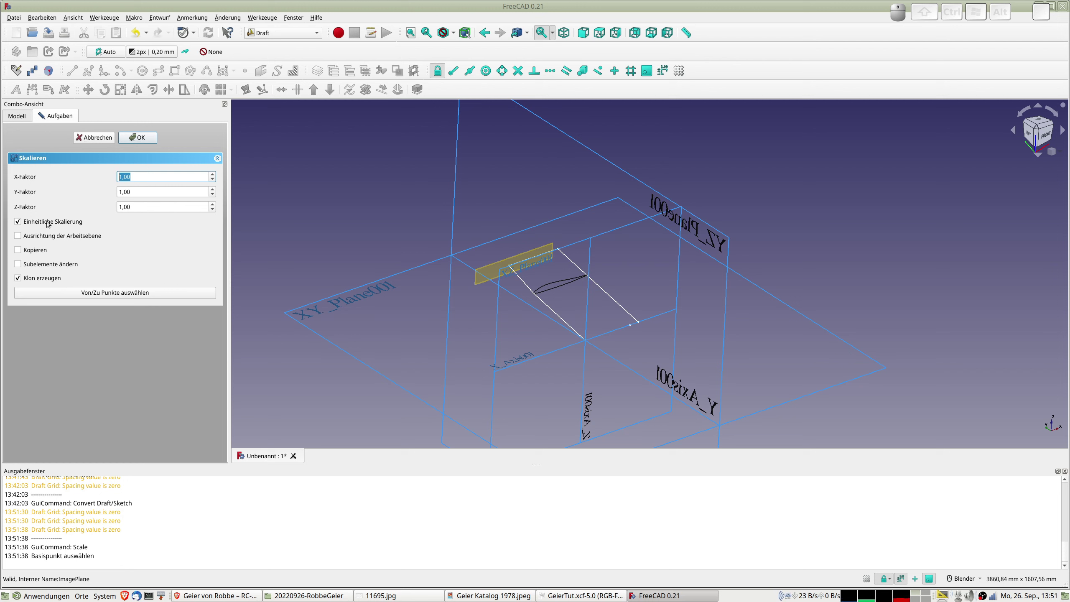
type("289")
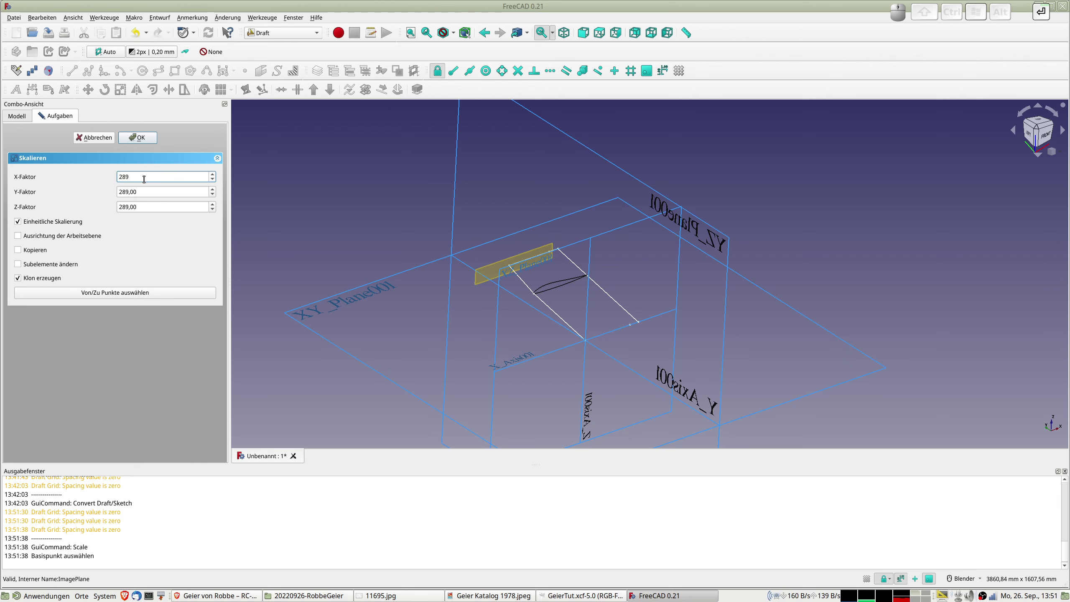
key("Return")
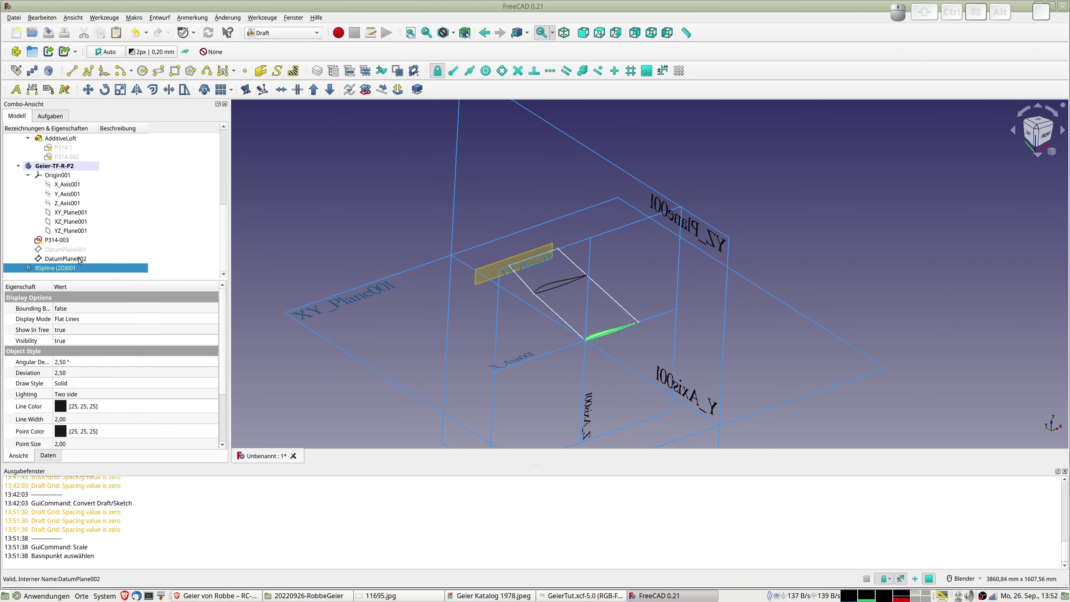
Convert the scaled airfoil clone BSpline (2D)001 to a sketch and rename the sketch P289
left_click(366, 89)
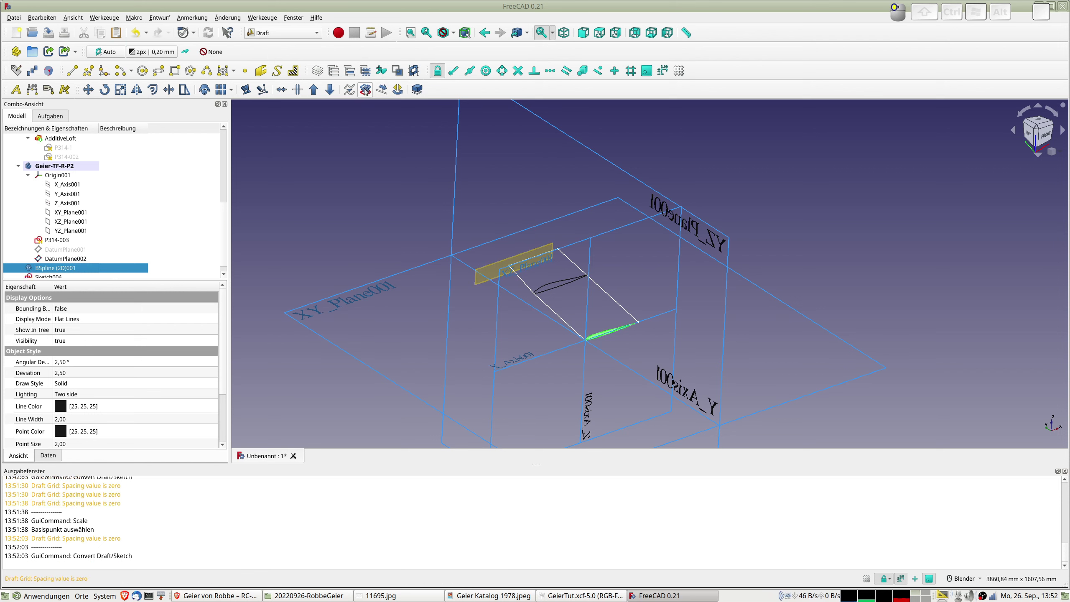
scroll(78, 258, "down", 1)
left_click(43, 268)
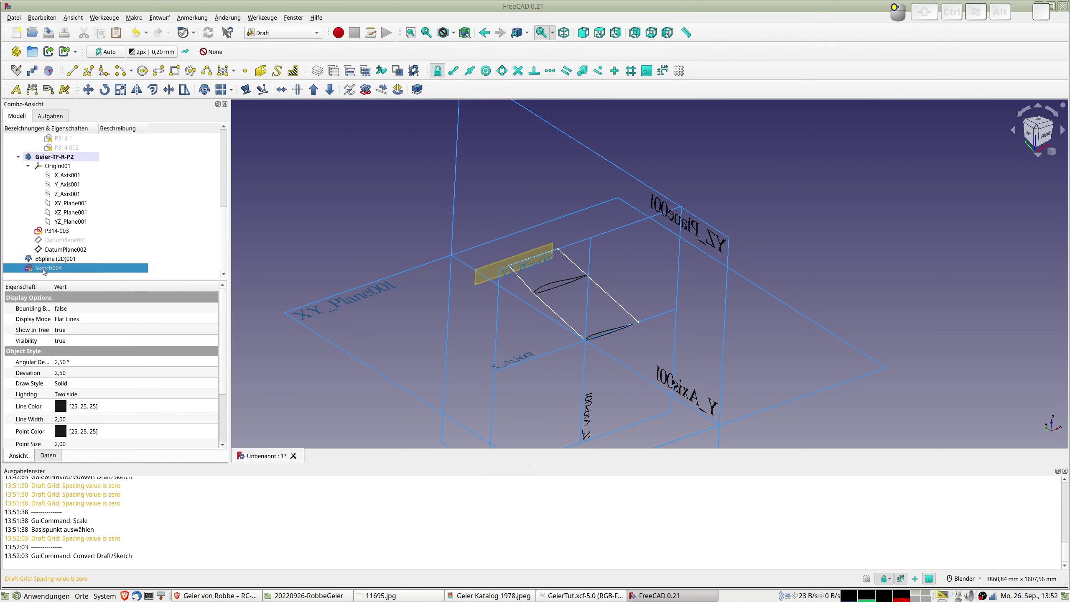
key("F2")
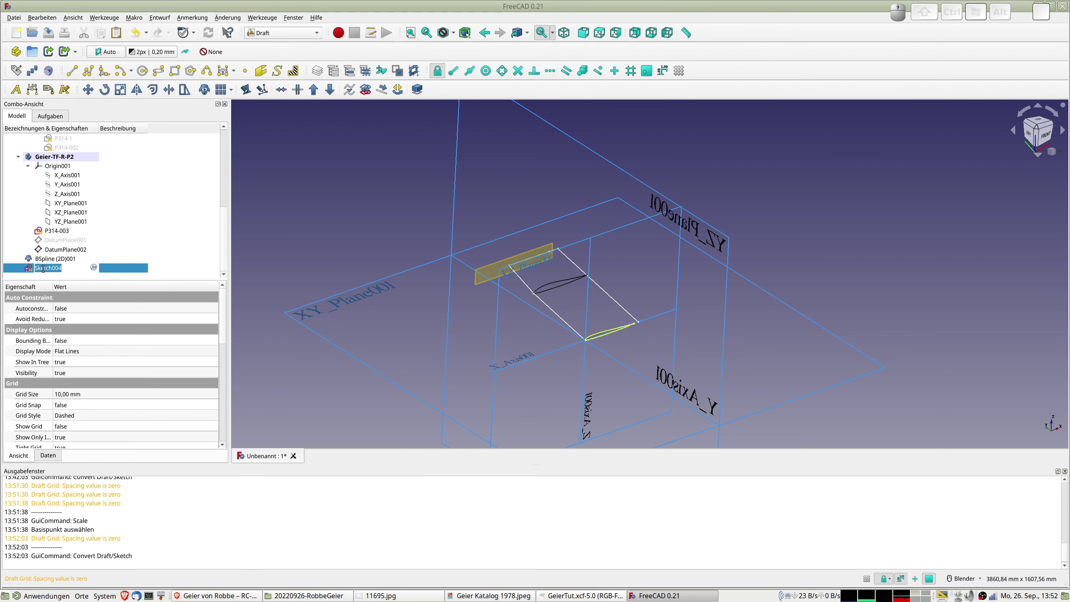
type("P289")
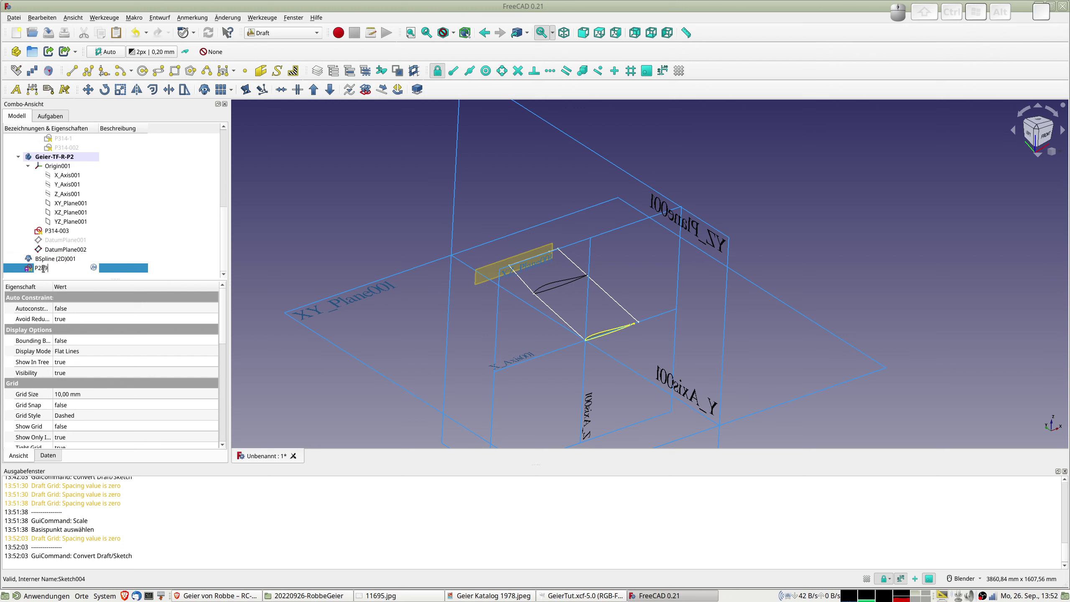
key("Return")
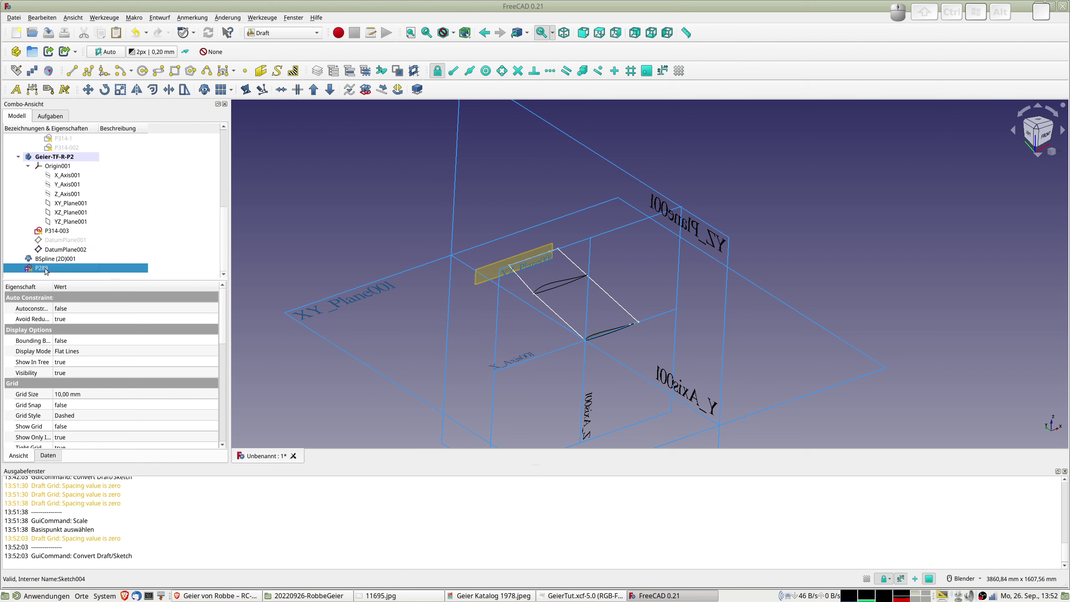
Move the P289 sketch into the Geier-TF-R-P2 body and attach it to DatumPlane002 using the FlatFace mode
left_click_drag(50, 274, 63, 158)
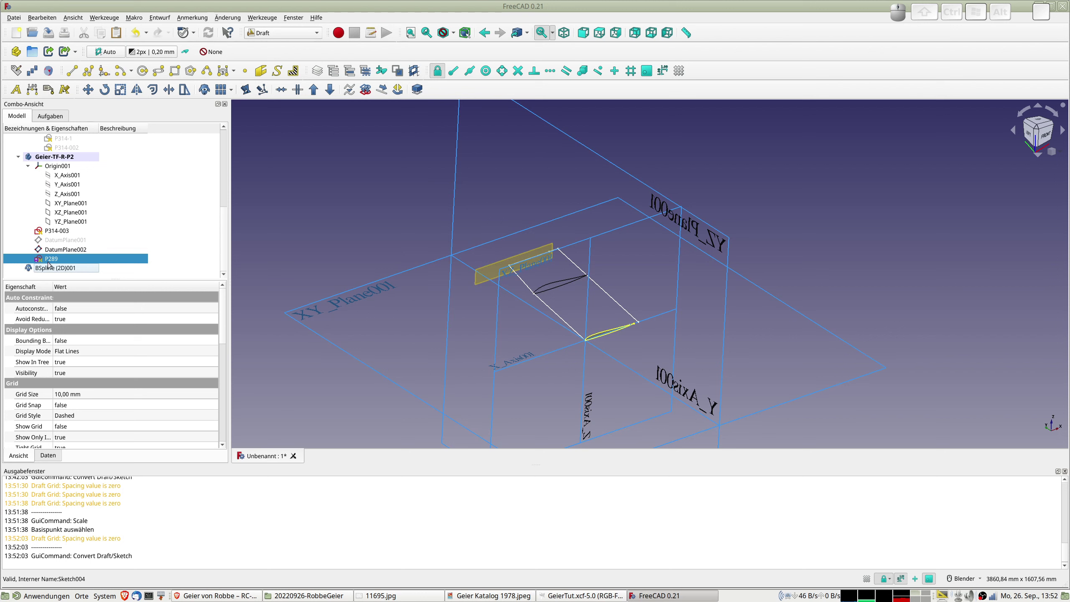
left_click(60, 251)
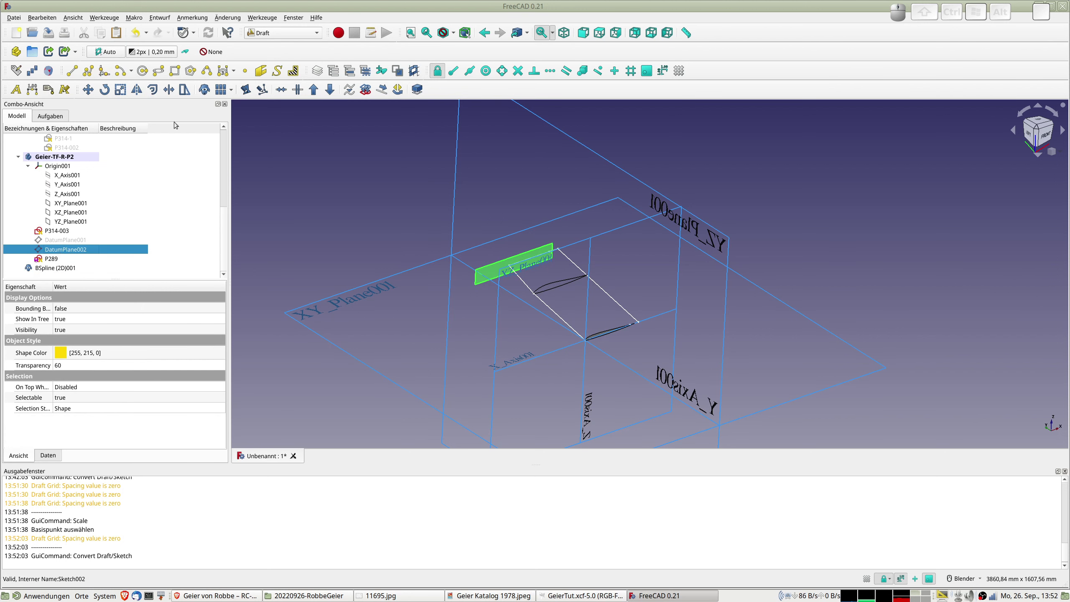
left_click(274, 33)
left_click(274, 16)
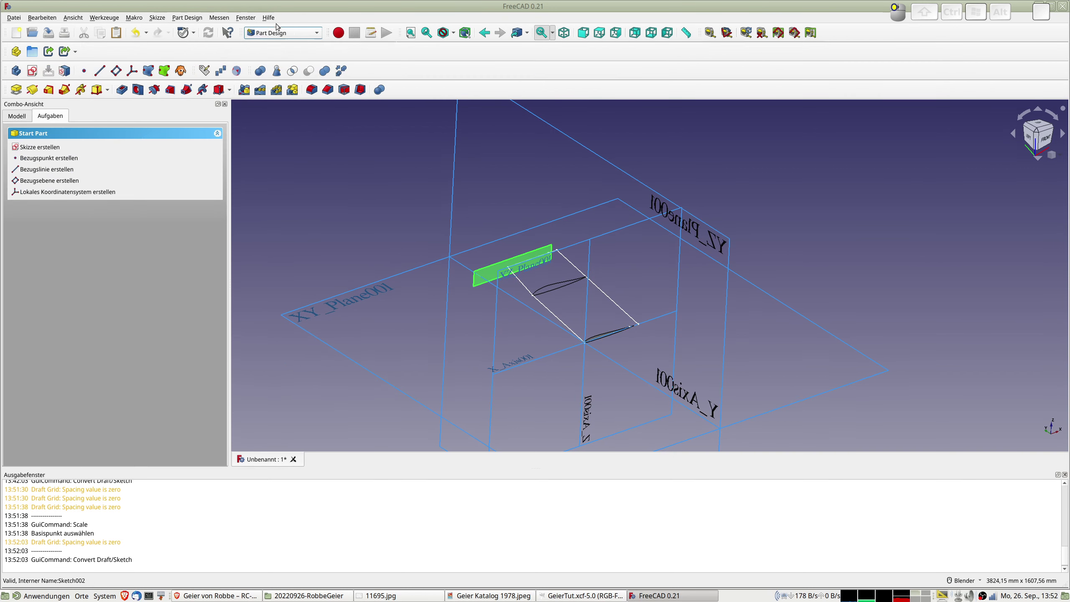
left_click(17, 115)
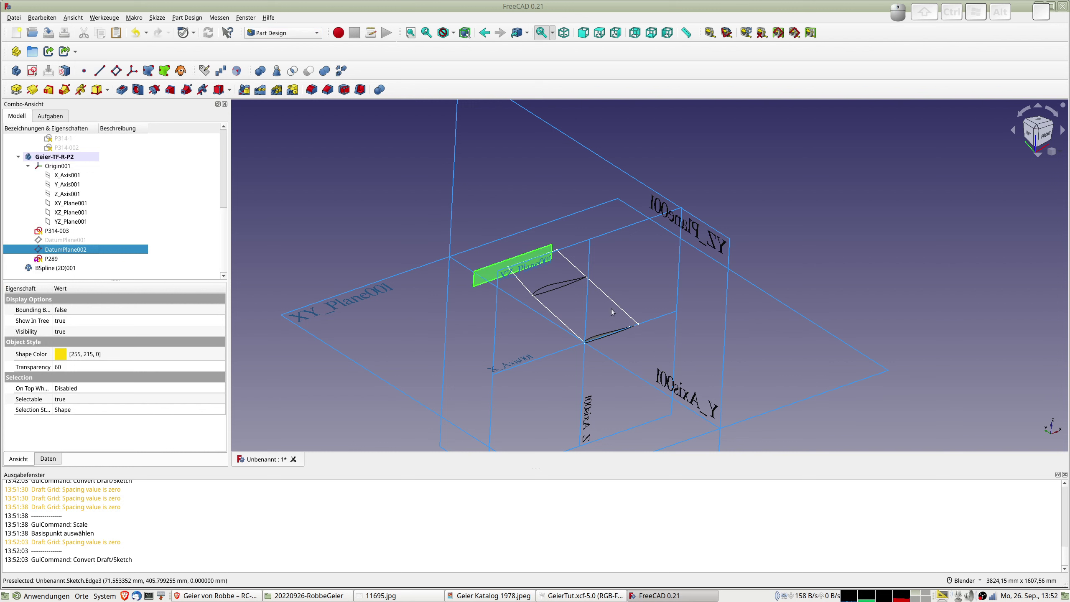
left_click(64, 70)
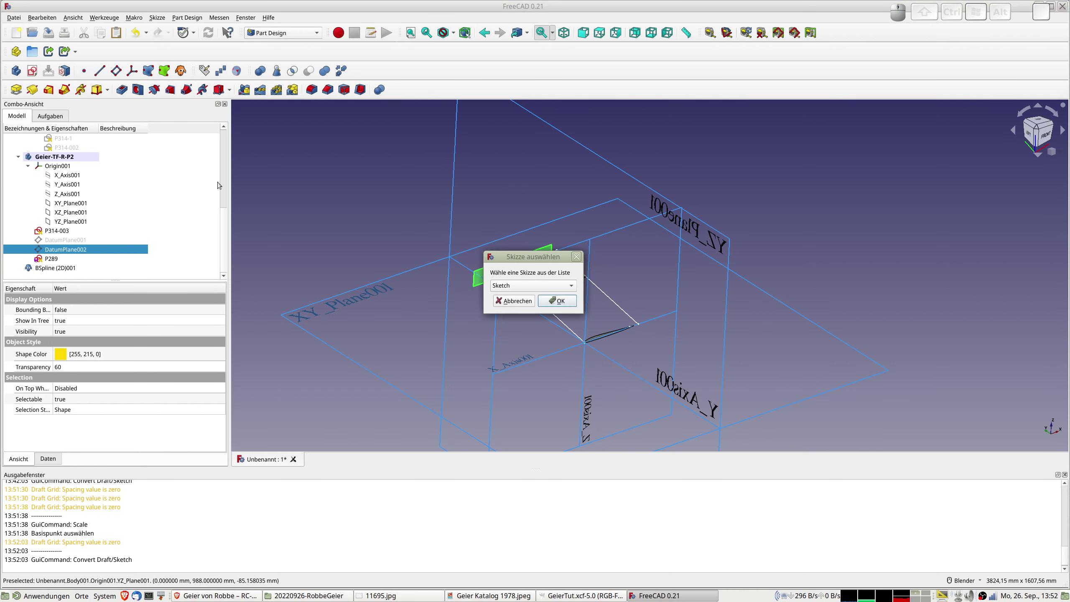
left_click(507, 286)
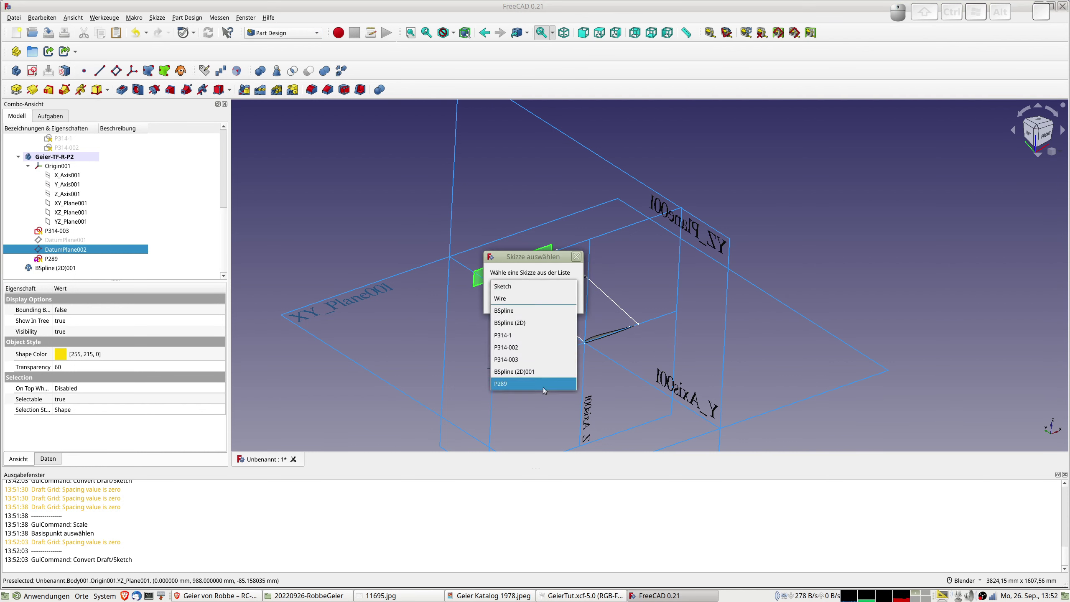
left_click(505, 384)
left_click(565, 301)
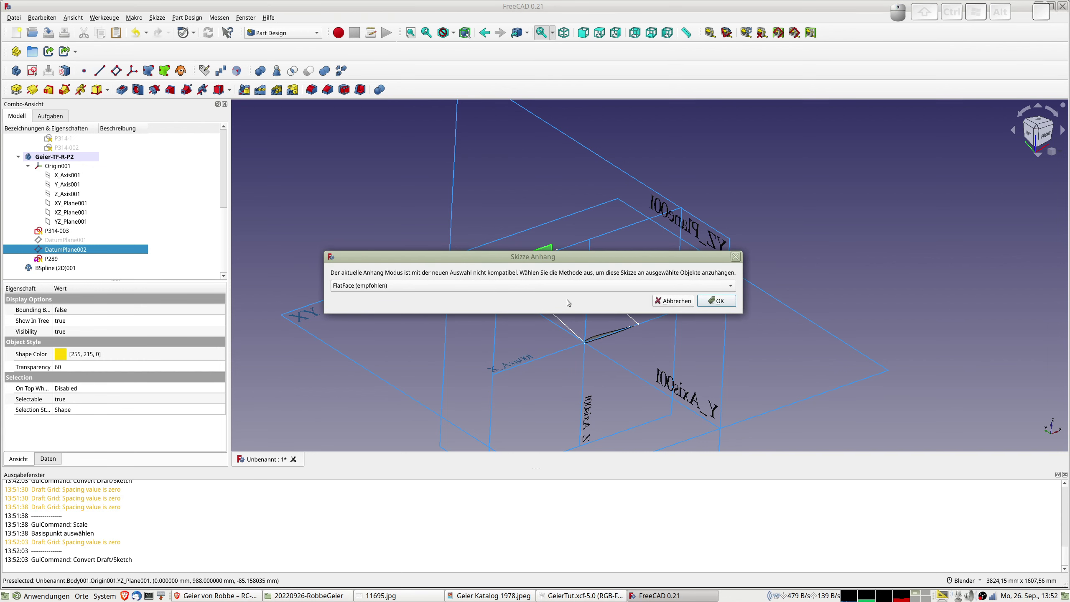
left_click(716, 300)
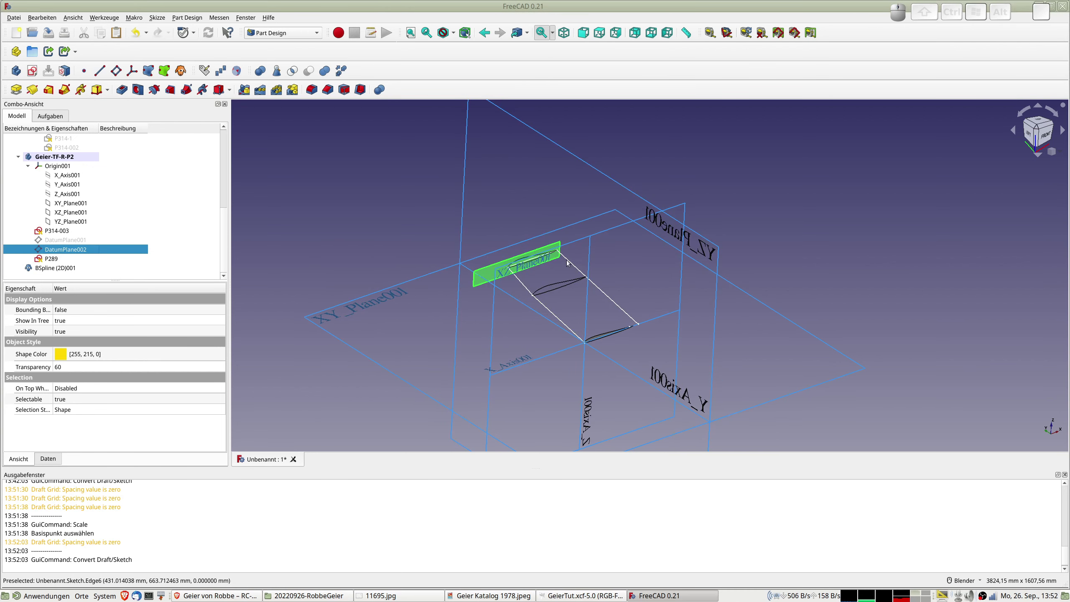
scroll(560, 267, "up", 4)
scroll(560, 264, "down", 4)
Hide the scaled airfoil clone BSpline (2D)001 and the datum plane DatumPlane002
left_click(63, 231)
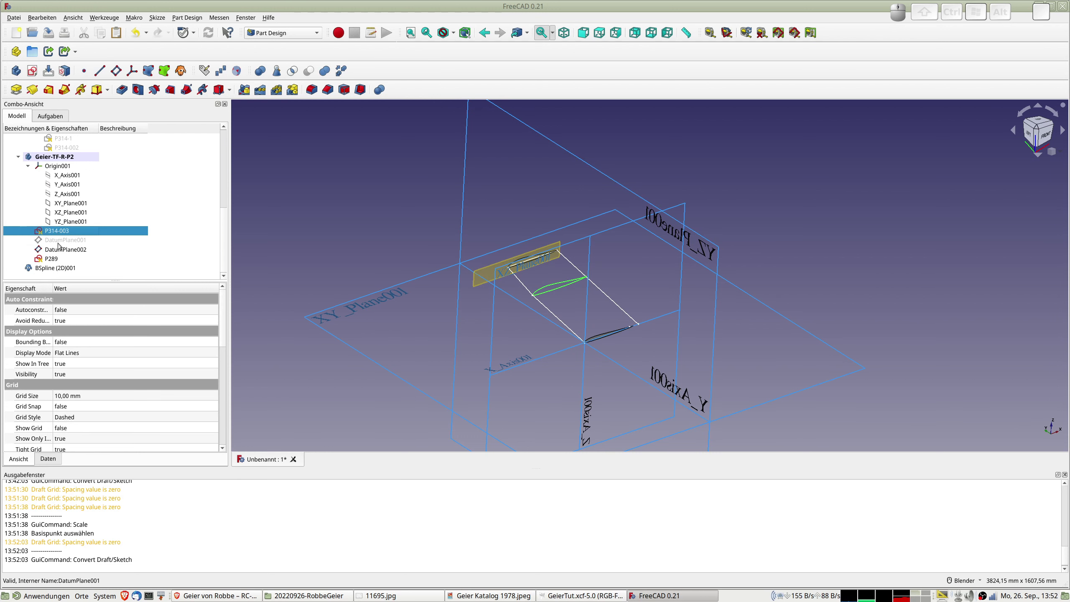
left_click(53, 259)
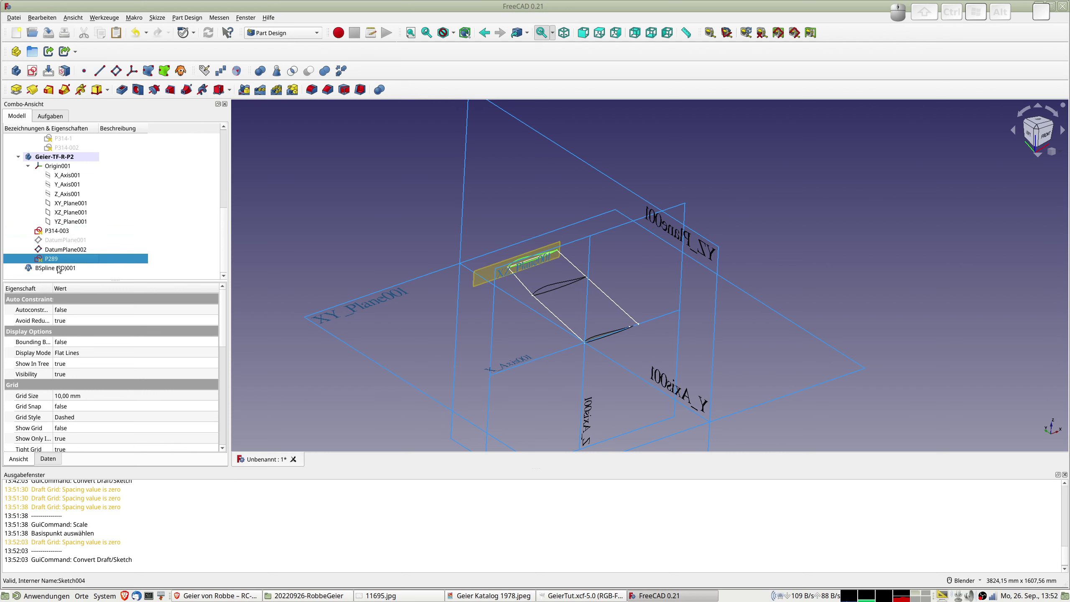
left_click(45, 268)
key("space")
left_click(61, 252)
key("space")
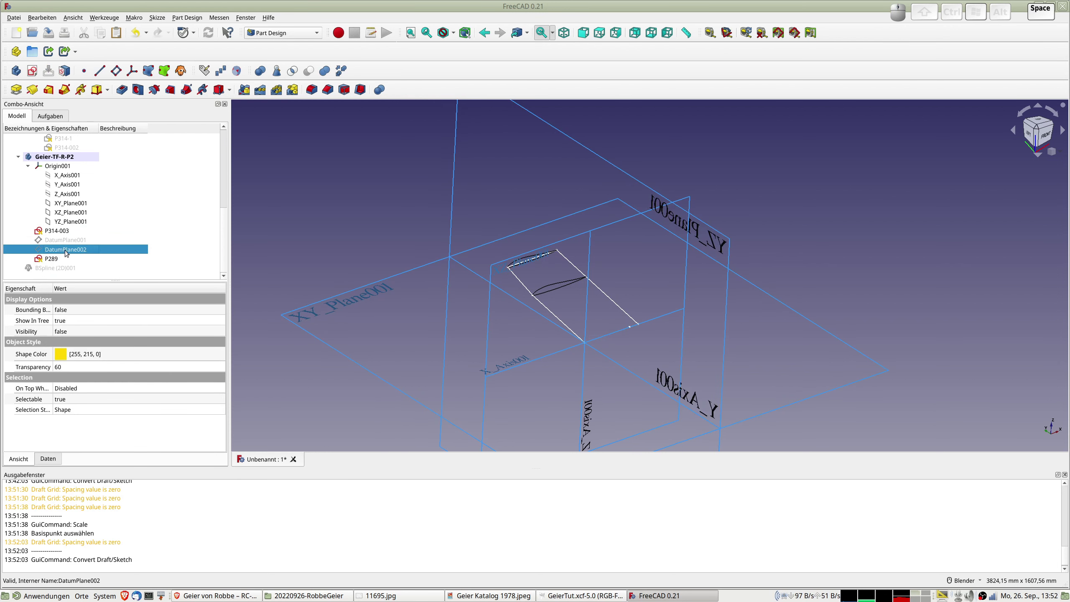
Create an additive loft in the Geier-TF-R-P2 body from profile P314-003 to section P289
left_click(57, 231)
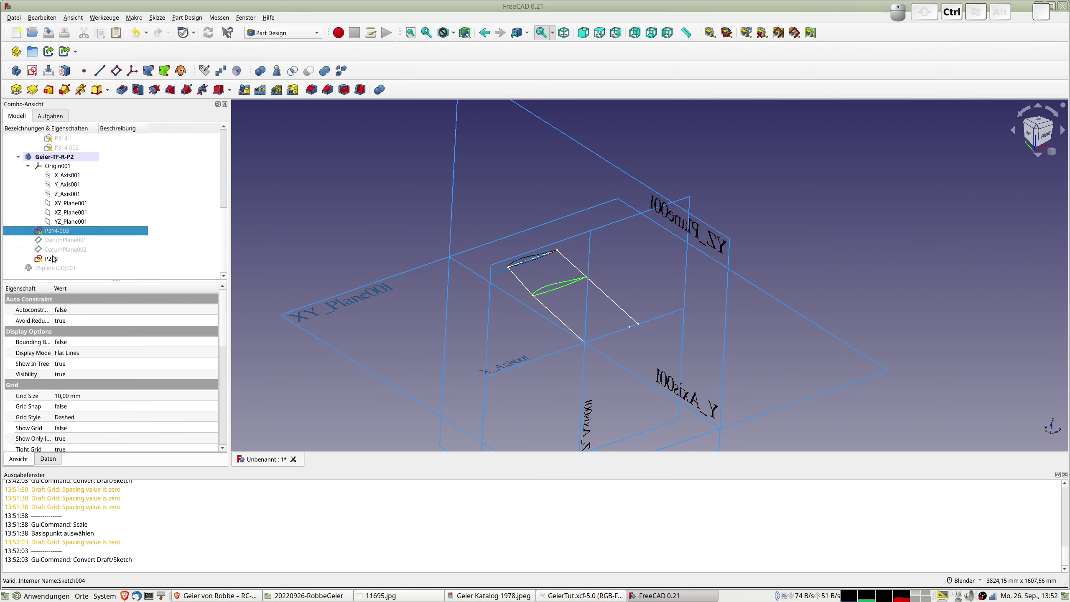
left_click(53, 258, "ctrl")
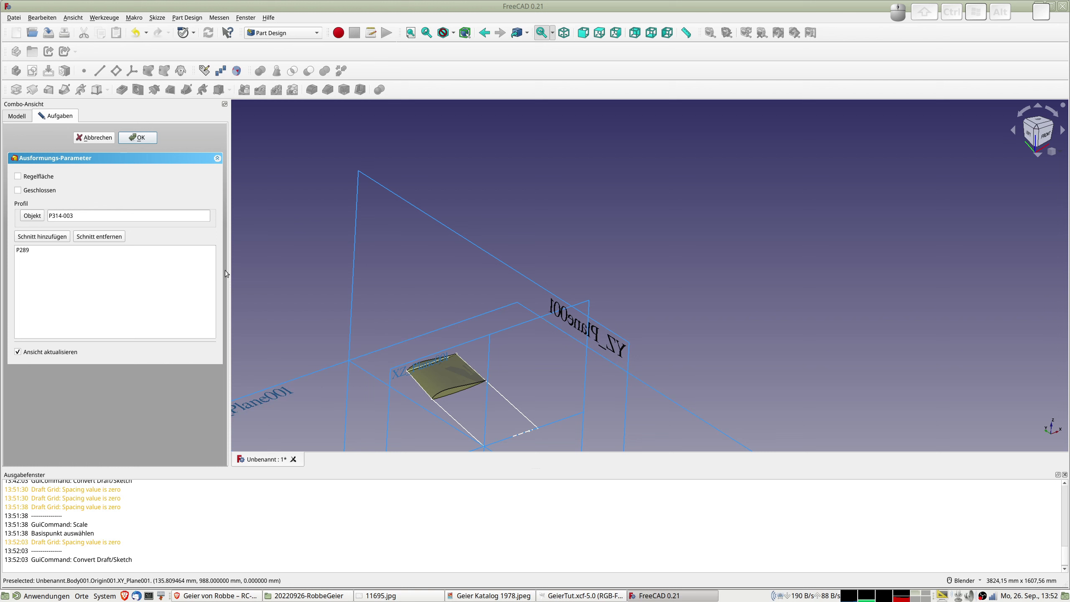
left_click(136, 139)
scroll(465, 411, "up", 3)
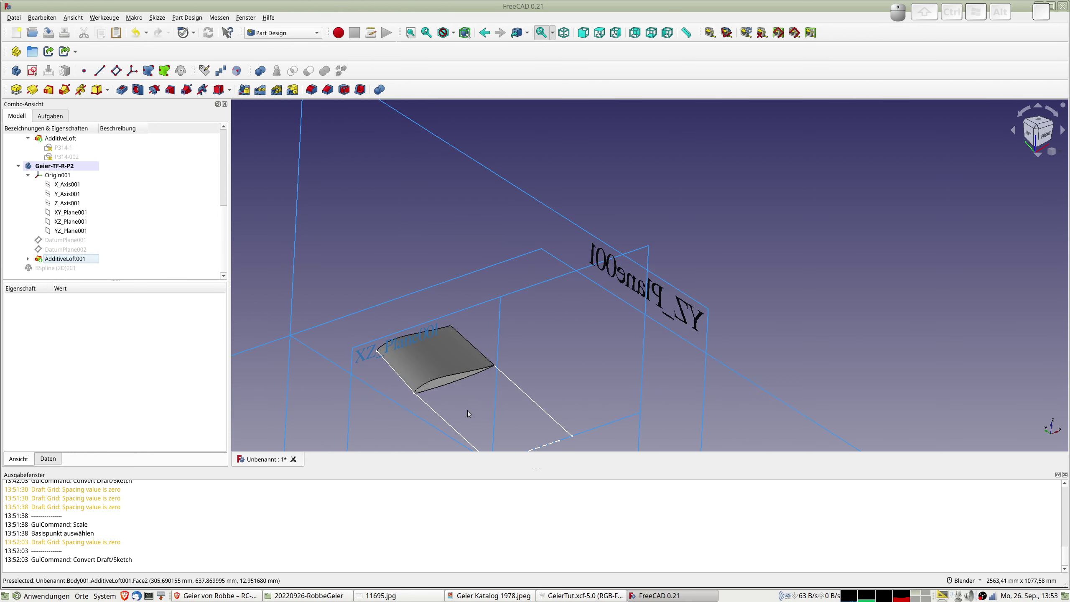
scroll(452, 444, "down", 2)
scroll(42, 172, "up", 2)
Show the Geier-TF-R-P1 body again and inspect how both wing segments meet
scroll(42, 172, "up", 3)
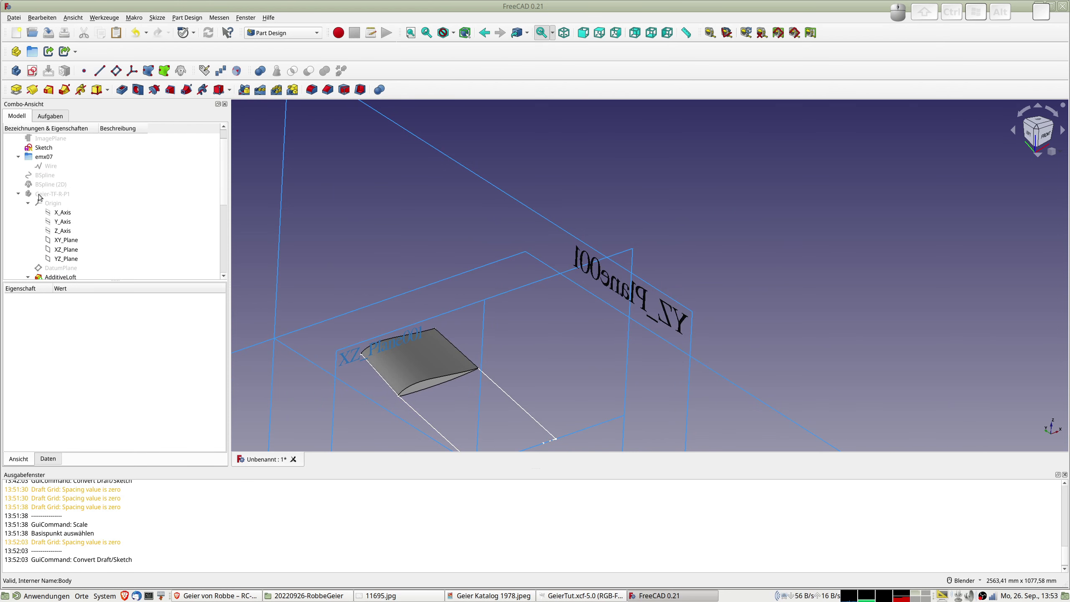
left_click(46, 195)
key("space")
scroll(510, 363, "down", 5)
middle_click_drag(511, 365, 528, 392)
scroll(505, 380, "up", 5)
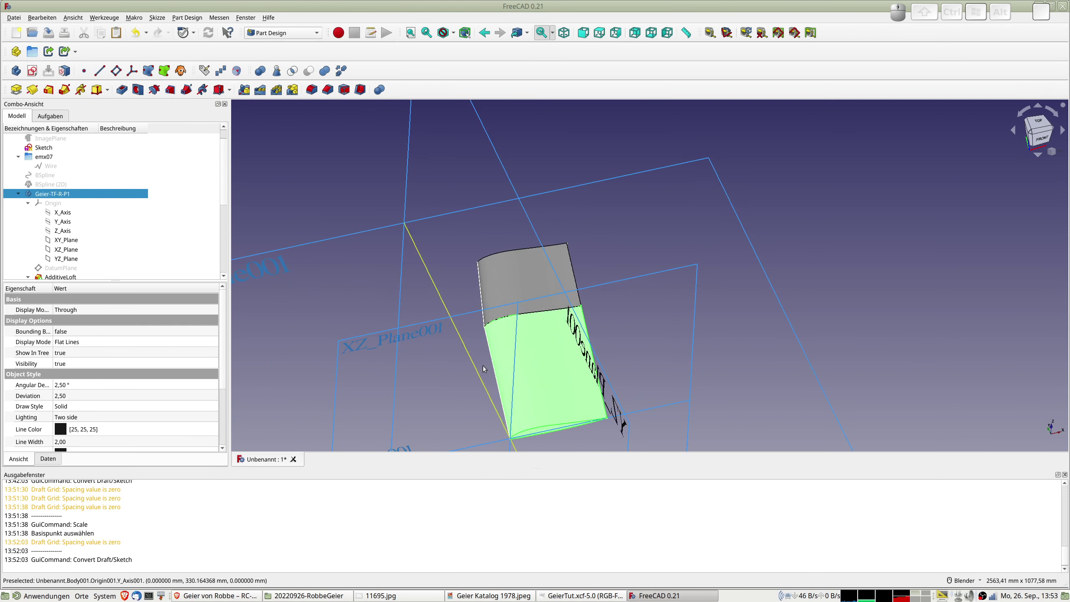
middle_click_drag(527, 377, 531, 369)
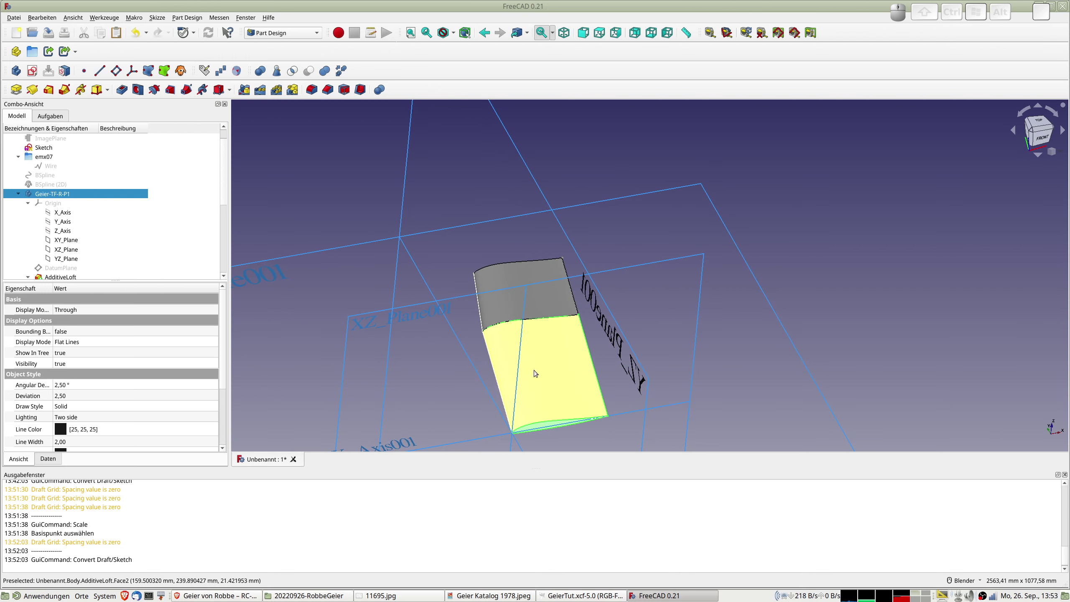
left_click(534, 369)
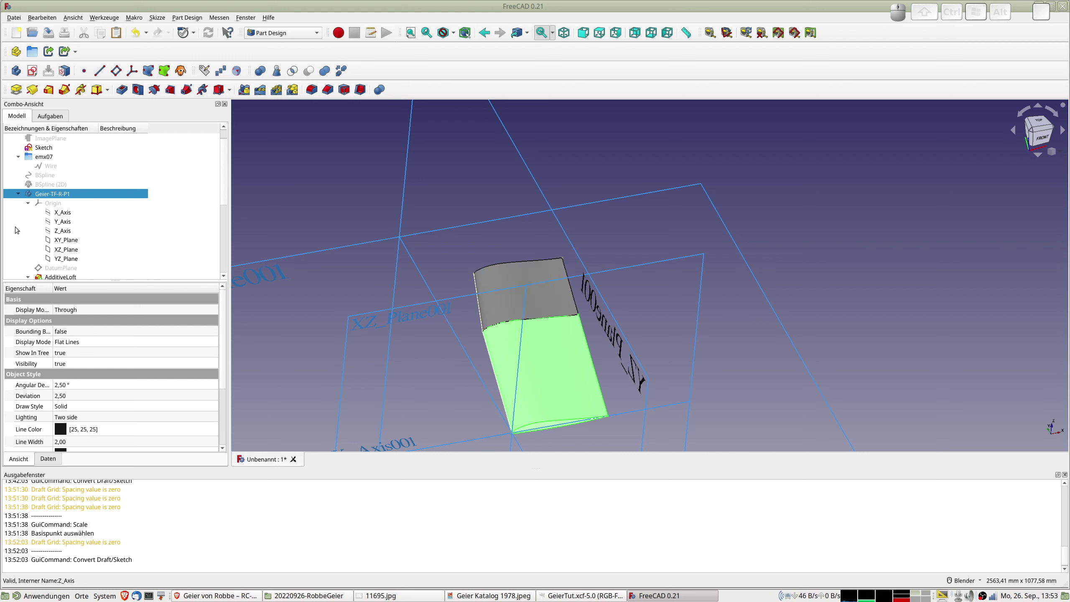
Collapse the Geier-TF-R-P1 and Geier-TF-R-P2 bodies in the model tree and select Geier-TF-R-P1
scroll(61, 198, "up", 1)
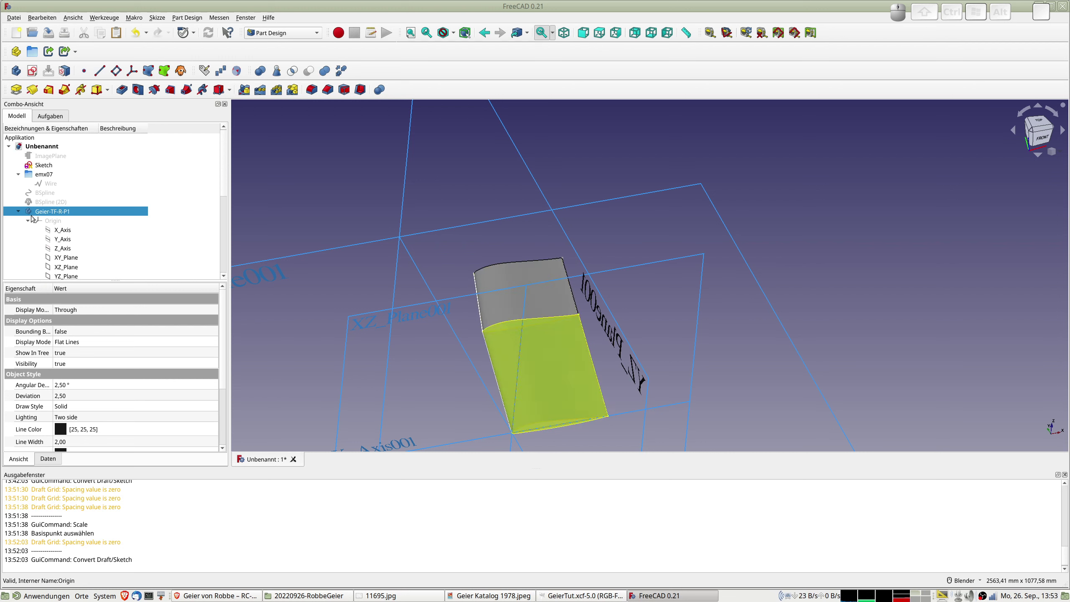
left_click(18, 211)
left_click(18, 220)
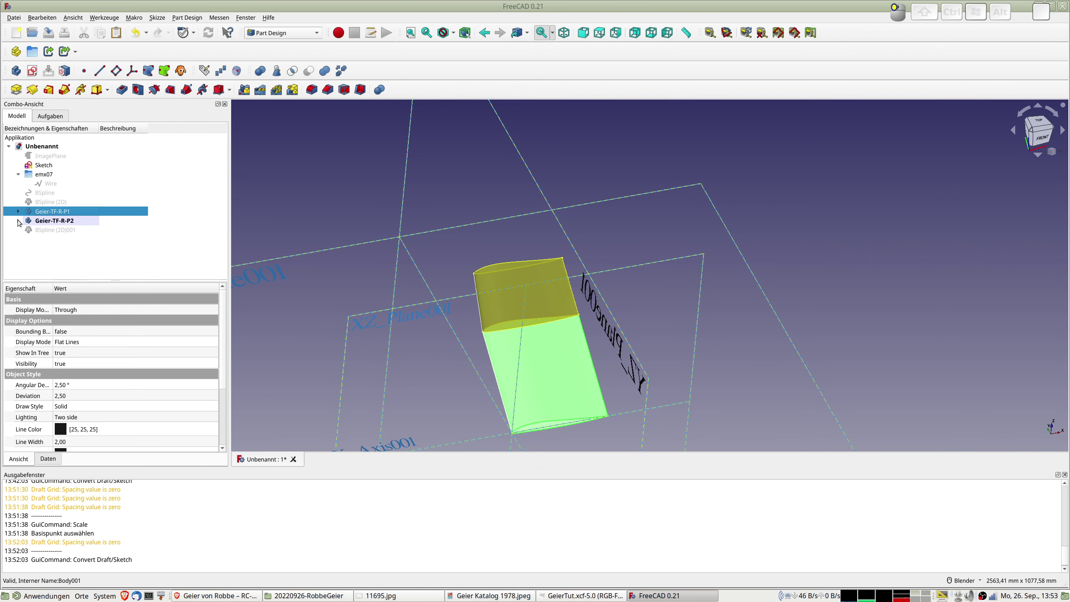
left_click(47, 222)
left_click(46, 213)
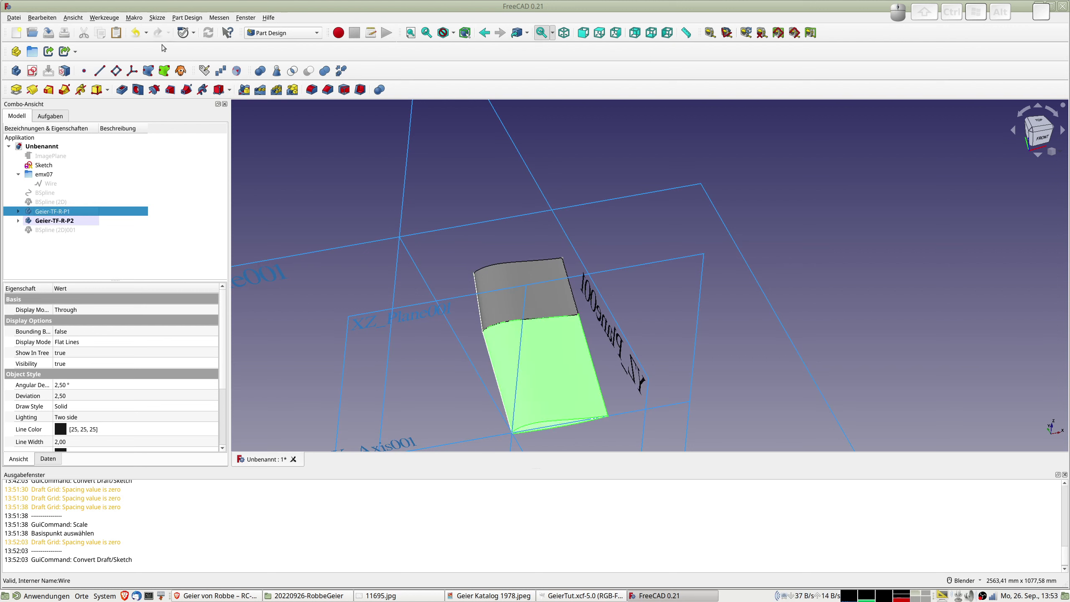
Examine the shape-copy commands of the Part workbench and return to the Part Design workbench
left_click(265, 33)
left_click(262, 22)
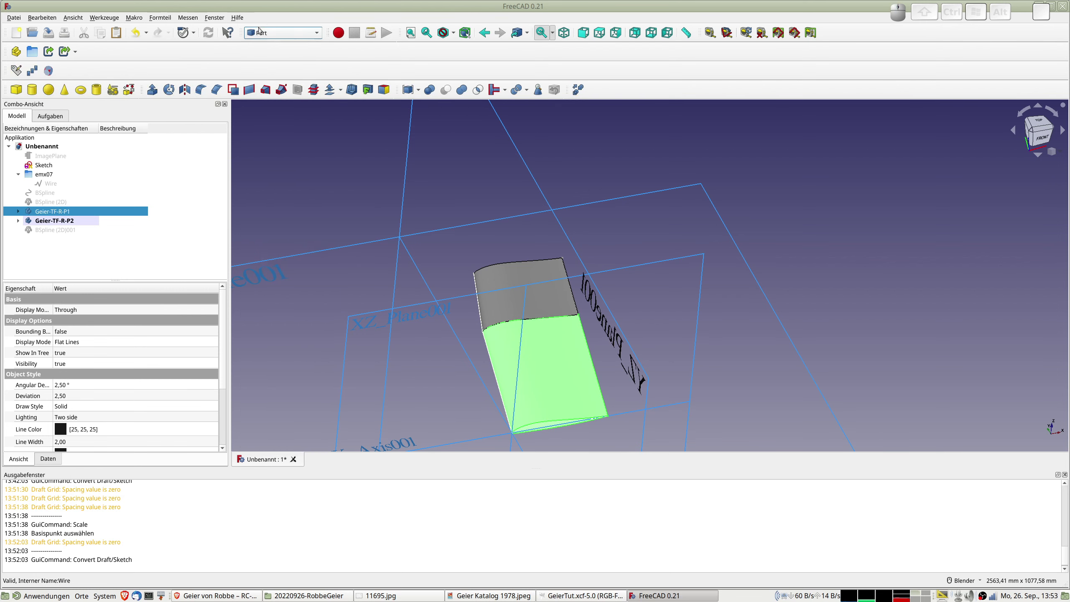
left_click(160, 17)
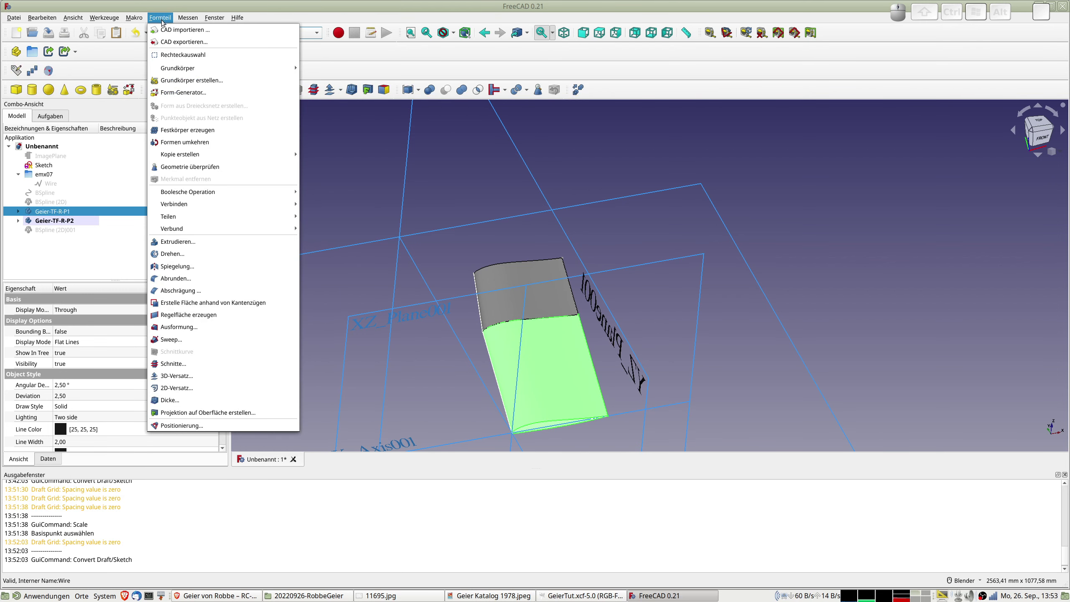
mouse_move(199, 156)
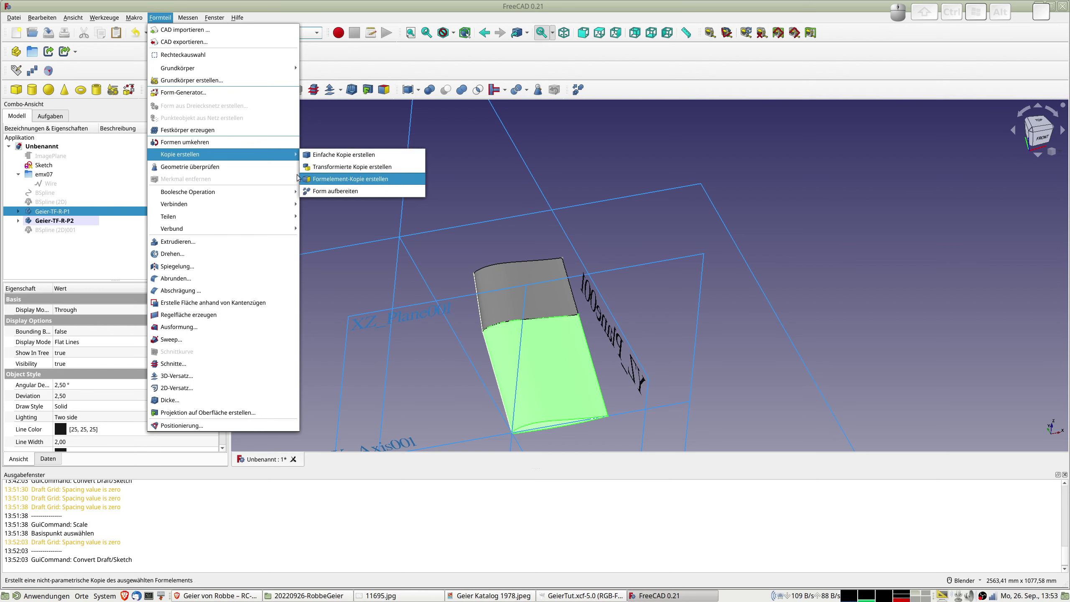
key("Escape")
key("Escape")
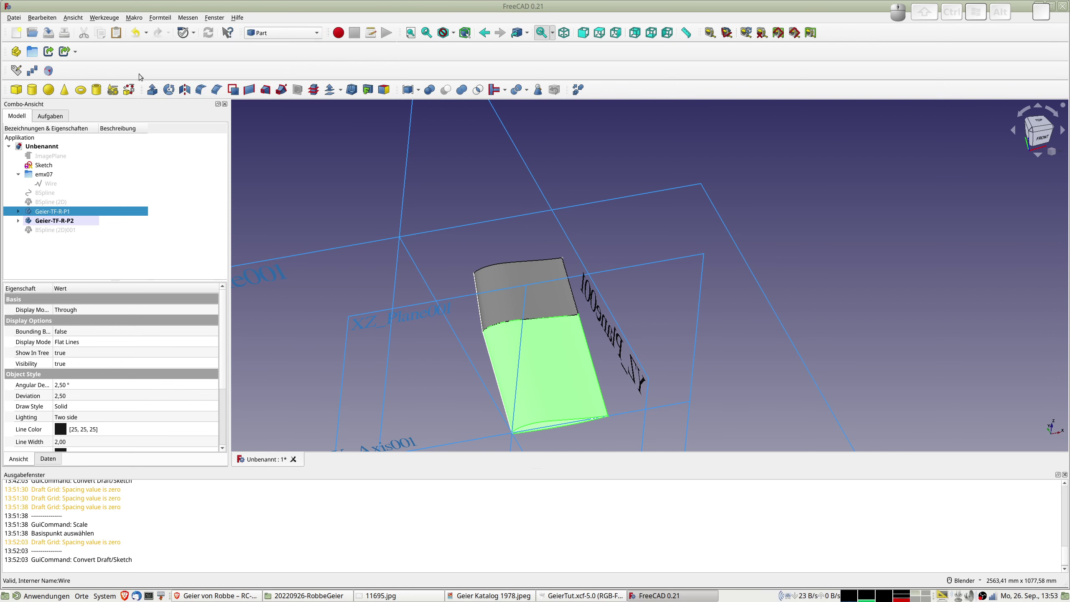
left_click(301, 30)
left_click(278, 42)
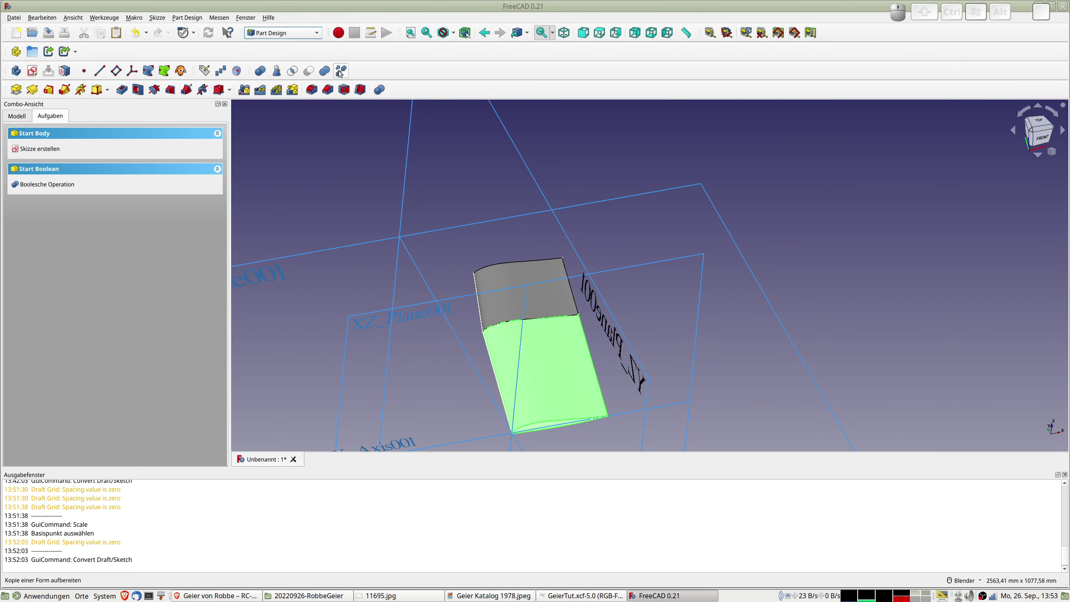
Examine which commands the custom PART toolbar of Part Design contains in the customization settings
left_click(76, 18)
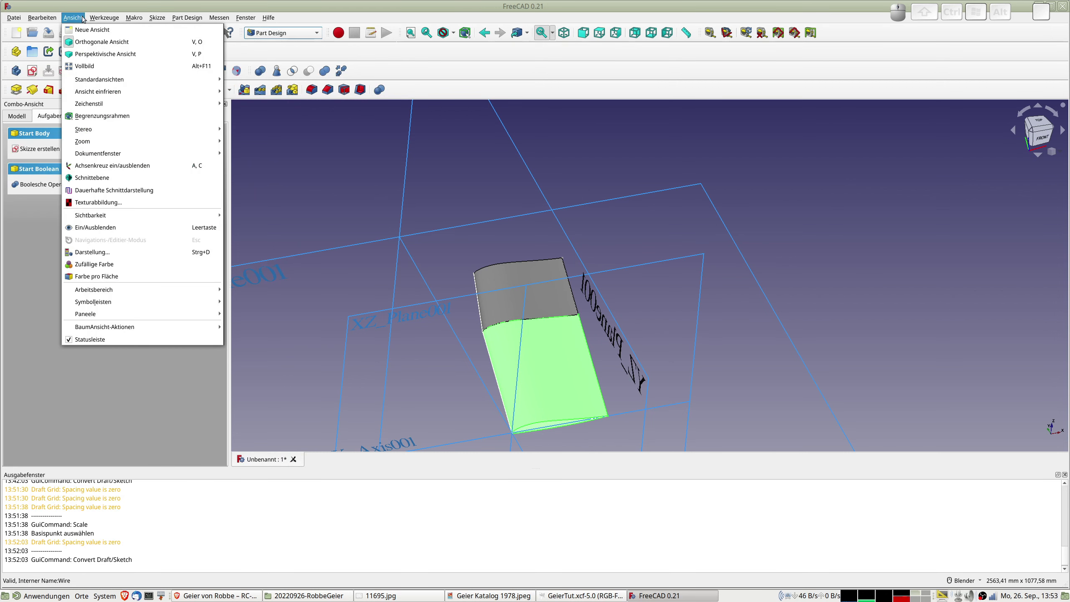
mouse_move(49, 18)
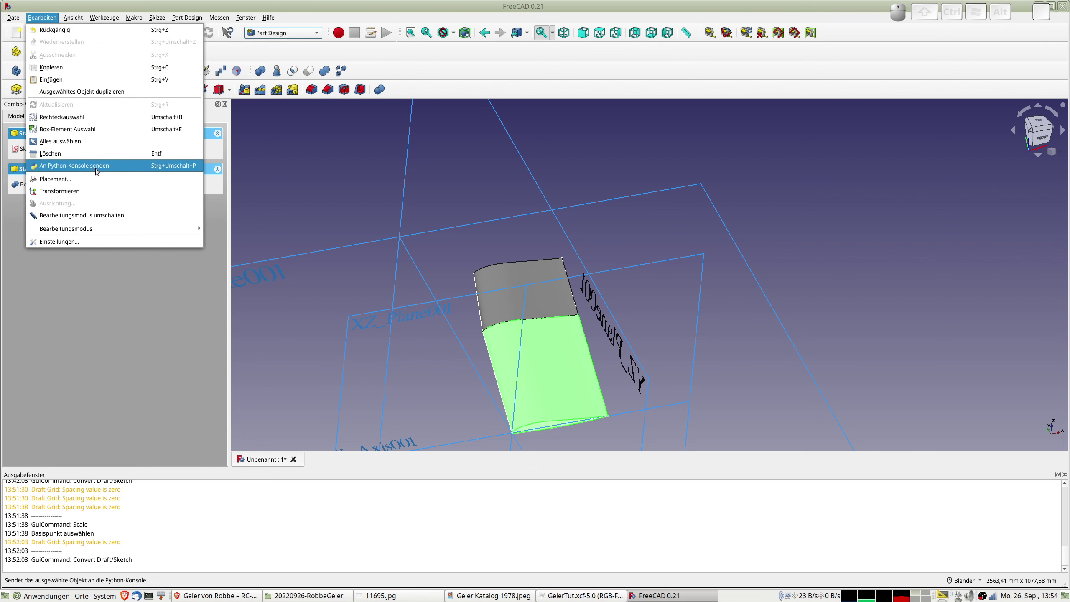
mouse_move(104, 17)
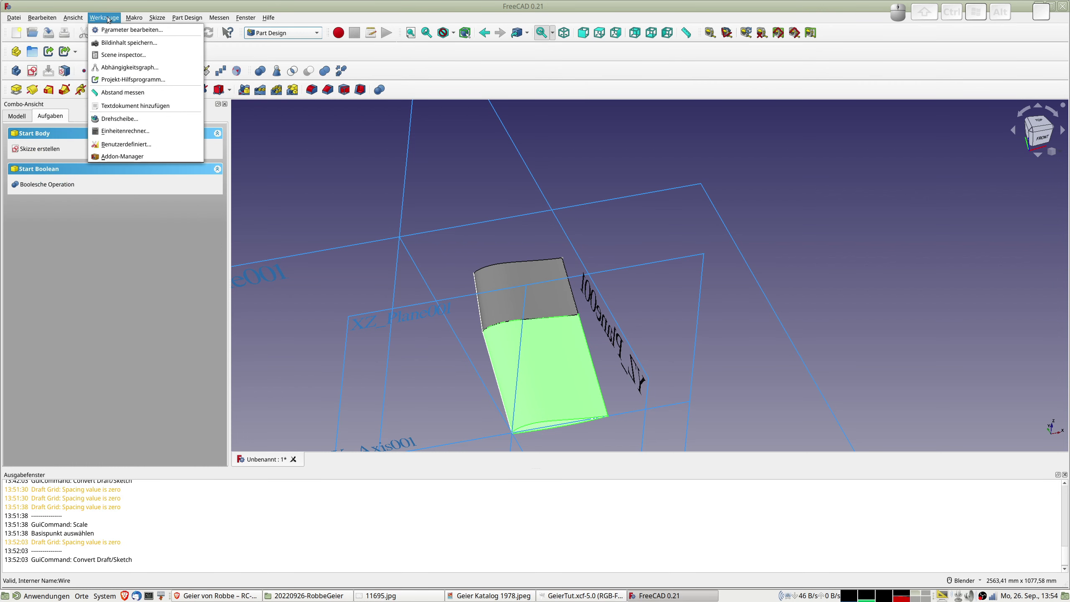
left_click(119, 146)
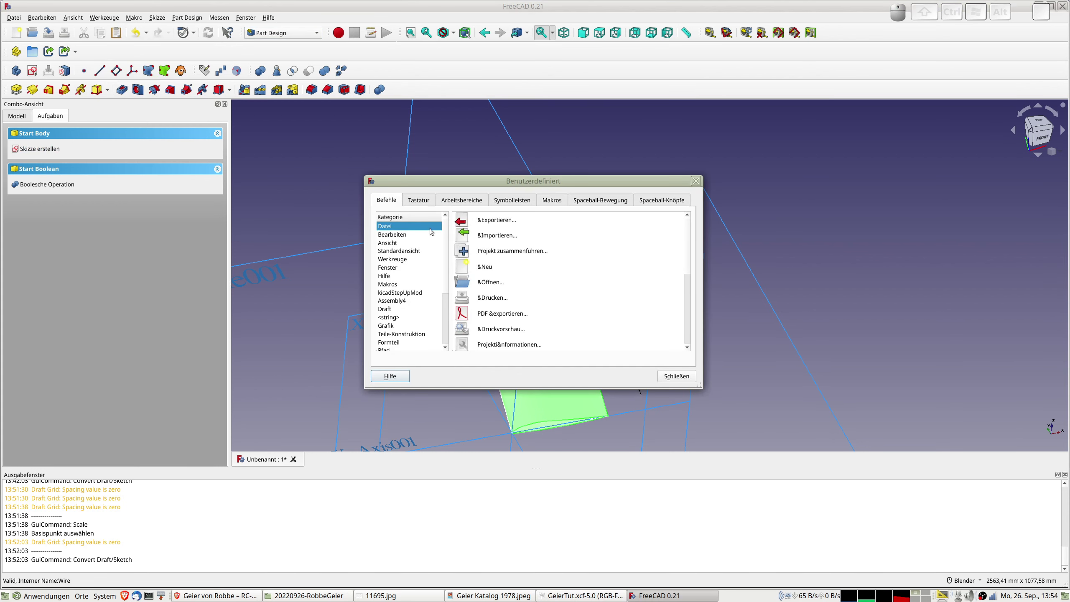
left_click(513, 204)
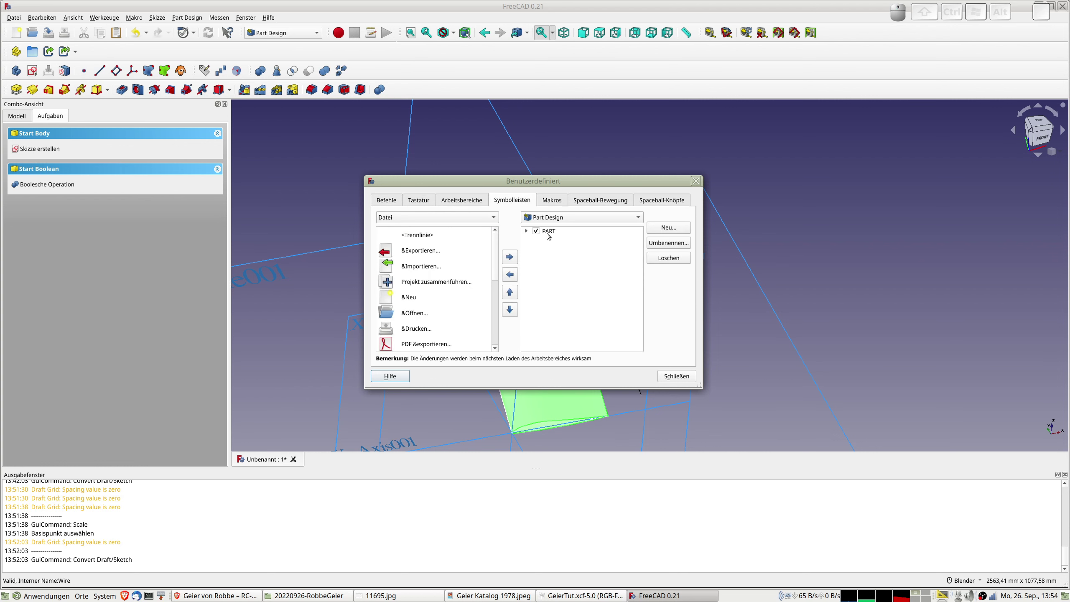
left_click(526, 231)
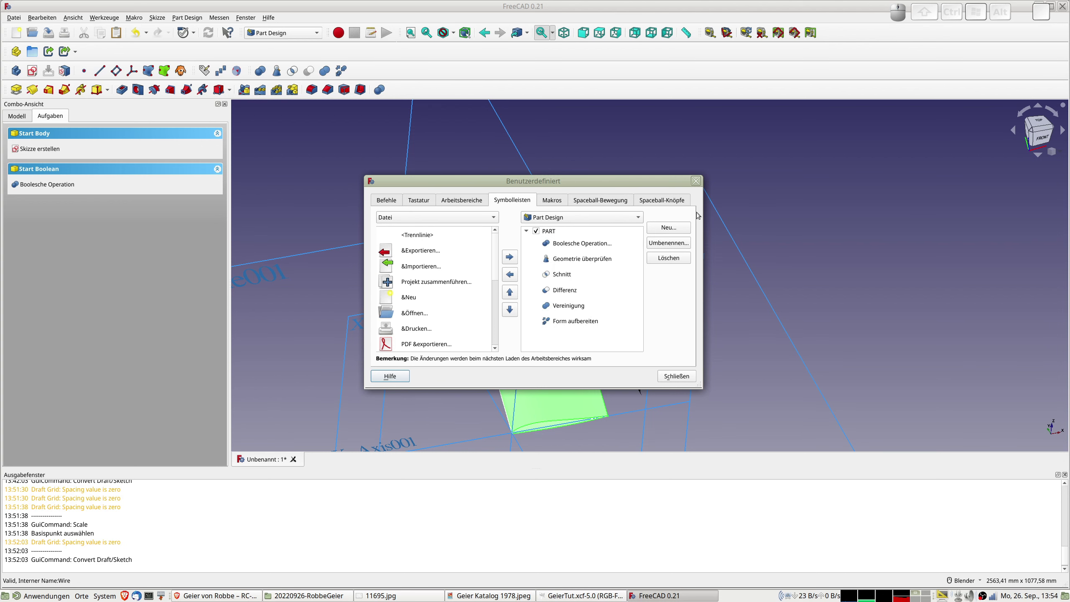
left_click(695, 181)
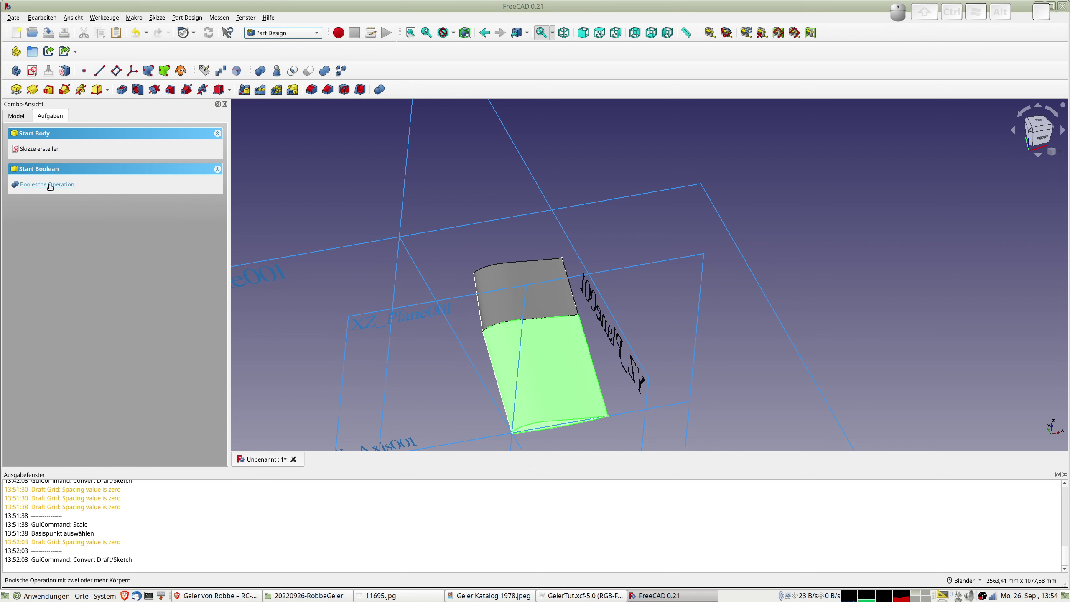
Hide the Geier-TF-R-P1 body and create a refined-shape copy of it
left_click(17, 117)
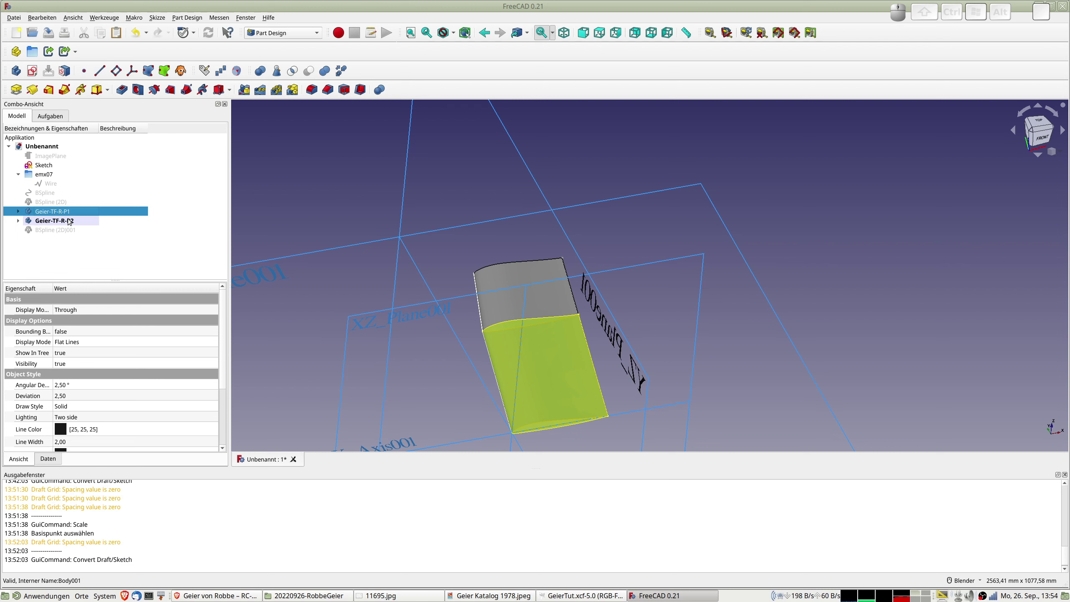
key("space")
left_click(341, 74)
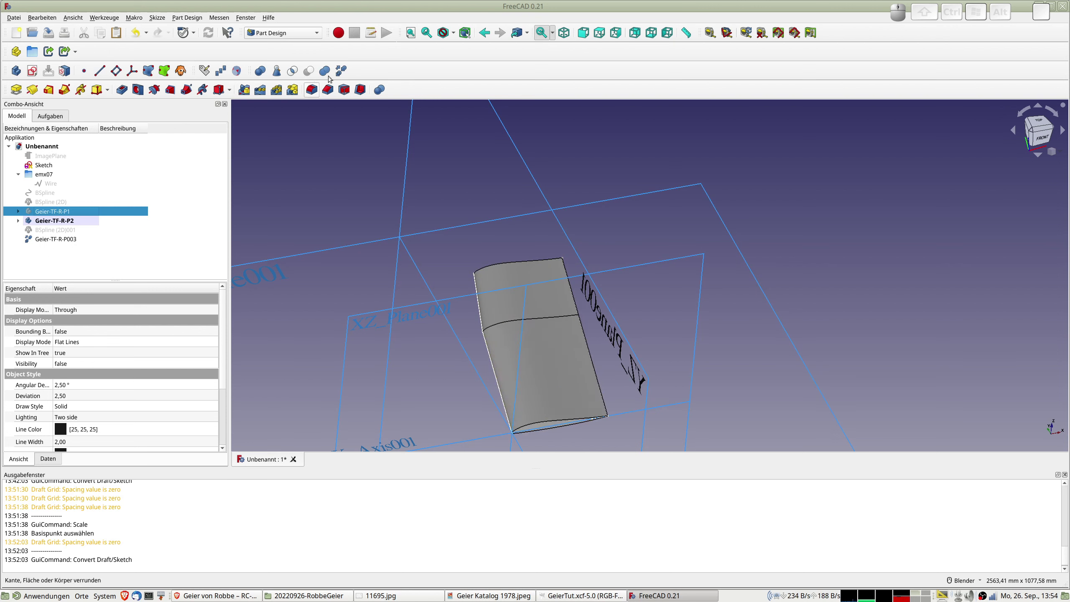
Create a refined-shape copy of the Geier-TF-R-P2 body
left_click(54, 221)
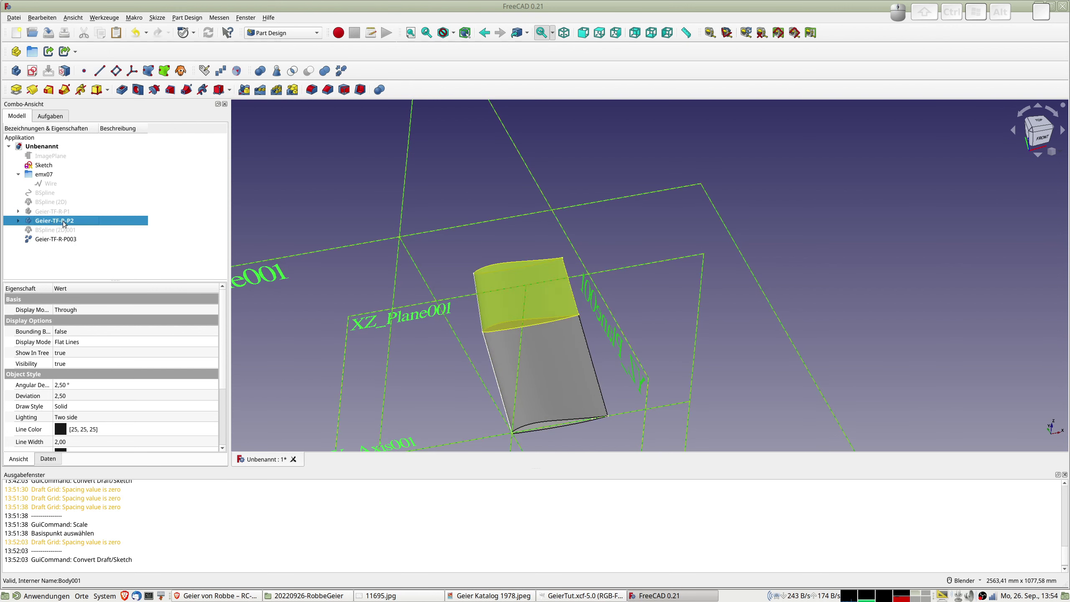
left_click(342, 71)
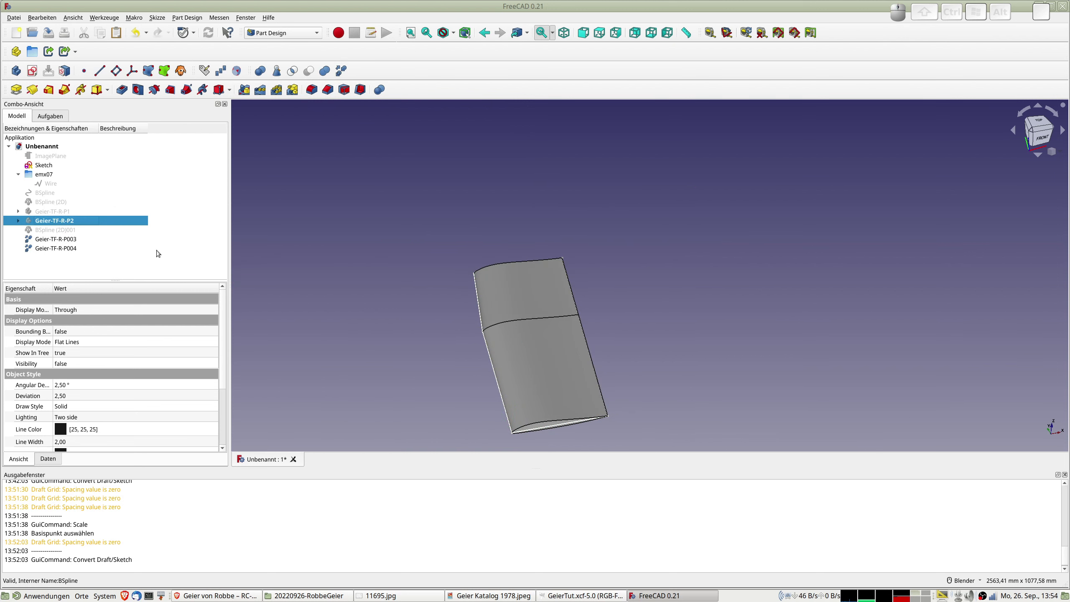
Fuse the refined copies Geier-TF-R-P003 and Geier-TF-R-P004 with a boolean union
left_click(59, 239)
left_click(60, 249, "ctrl")
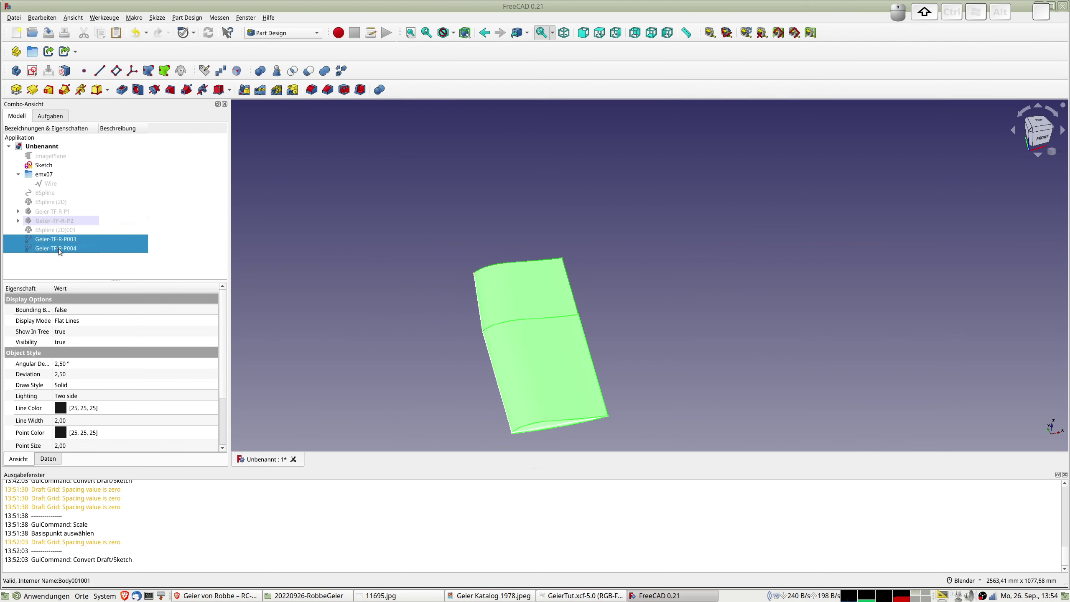
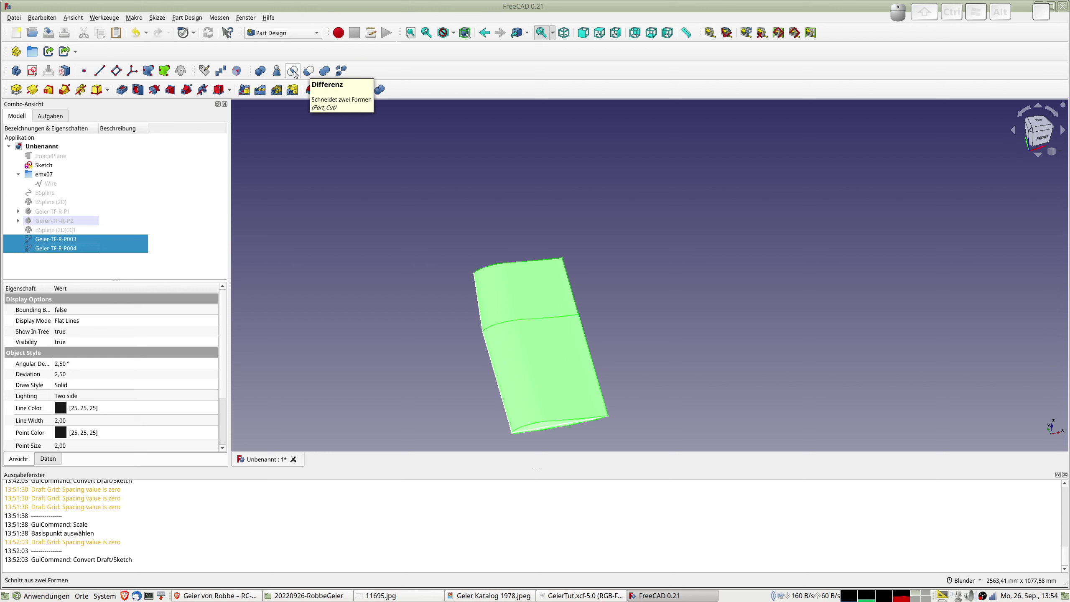
left_click(326, 72)
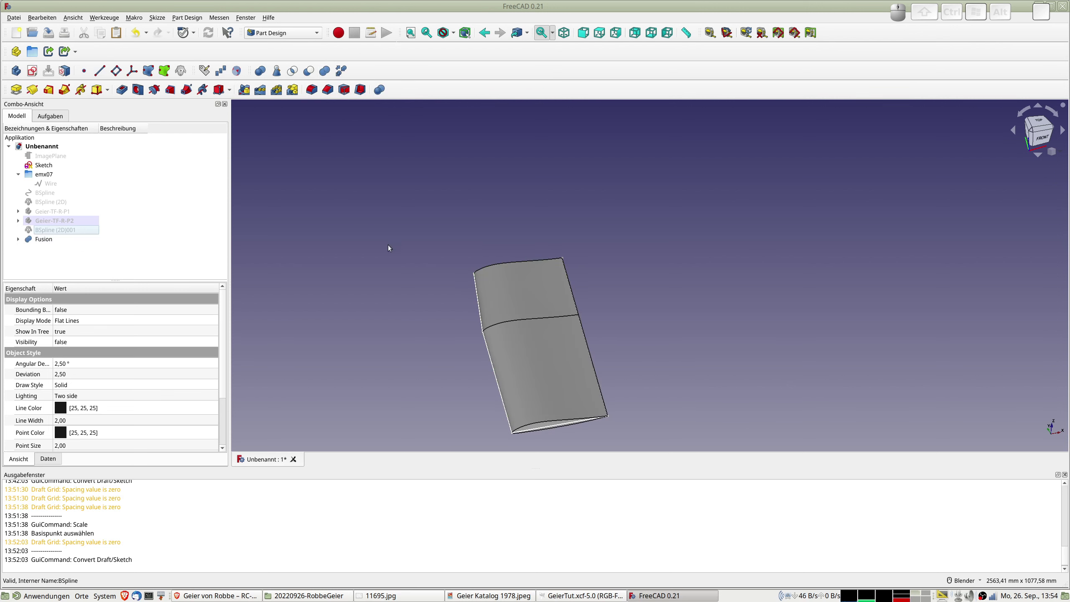
Make a refined-shape copy of the fusion and create a new body with that copy as its base feature
left_click(63, 241)
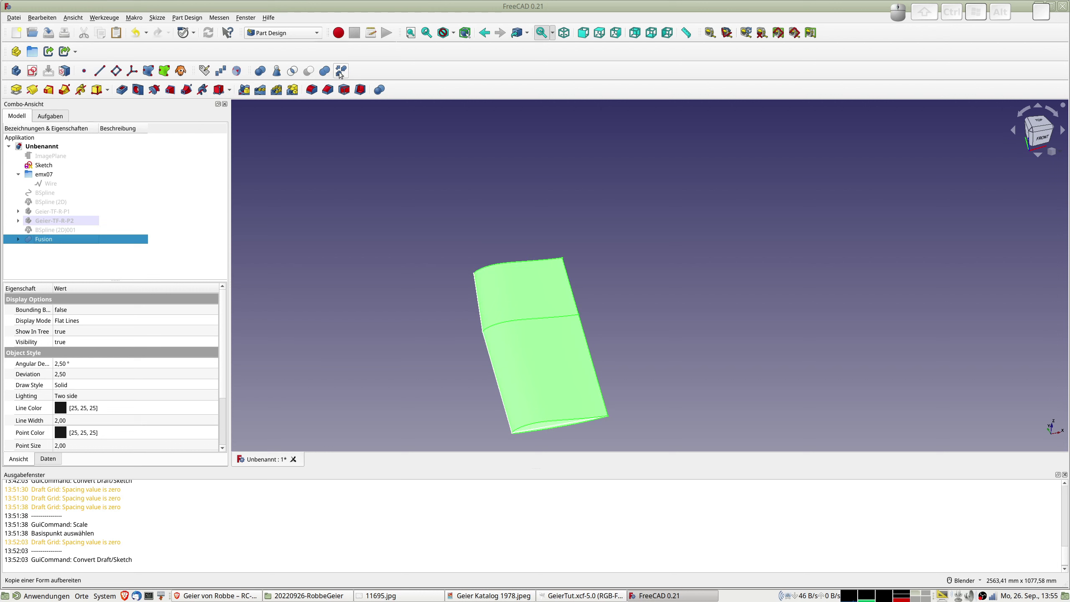
left_click(340, 71)
left_click(58, 250)
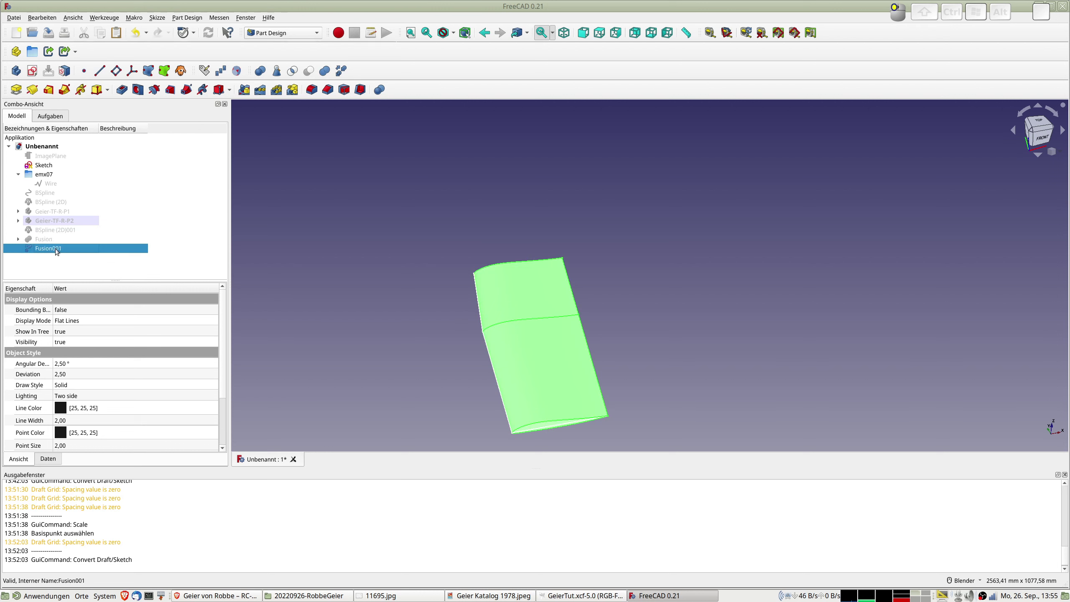
middle_click_drag(354, 341, 365, 198)
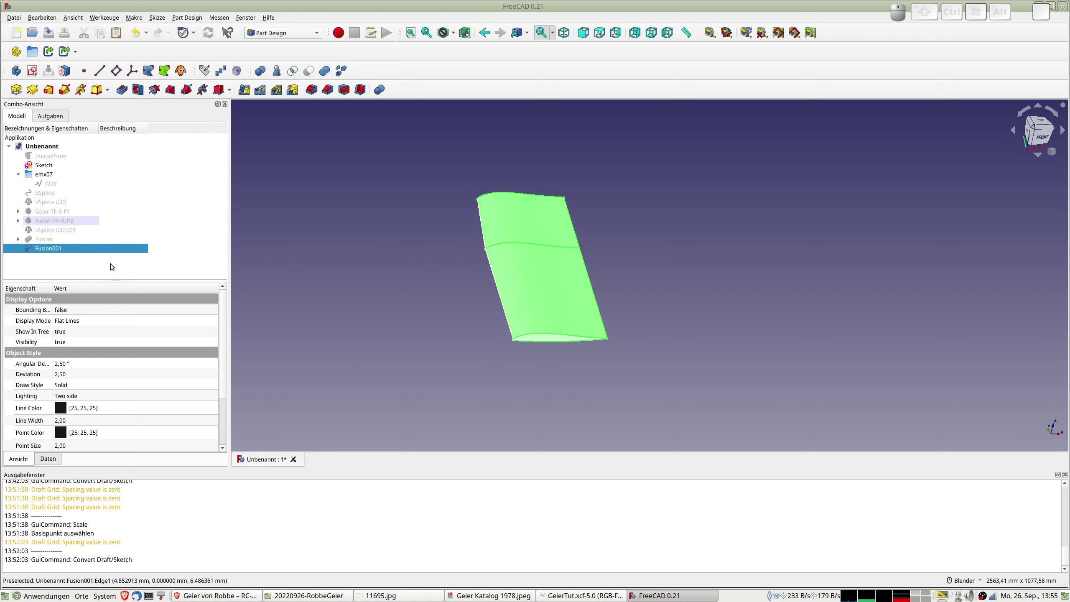
left_click(16, 71)
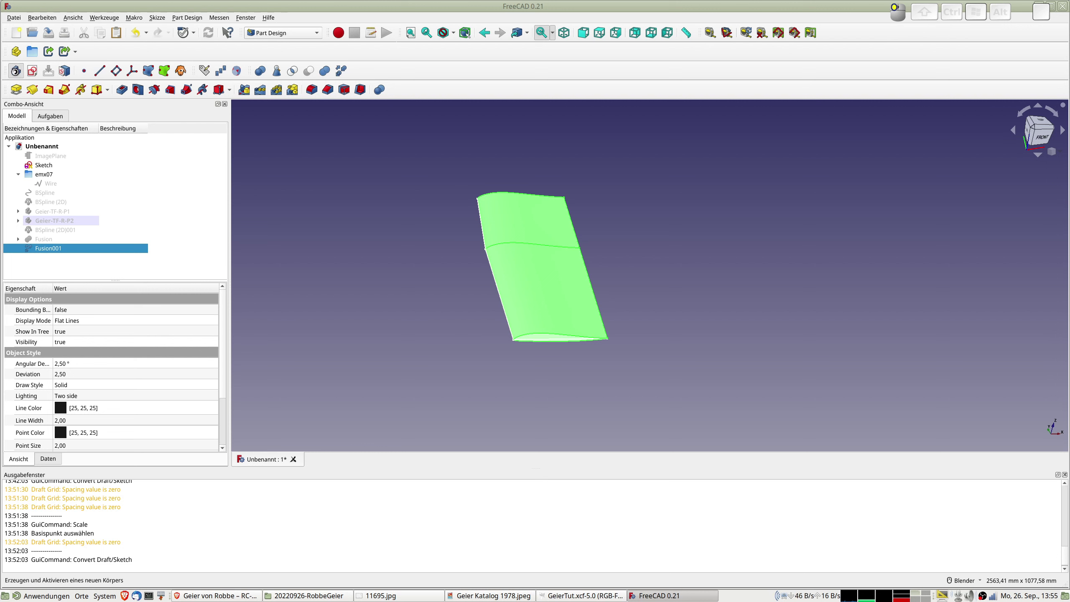
scroll(83, 258, "down", 1)
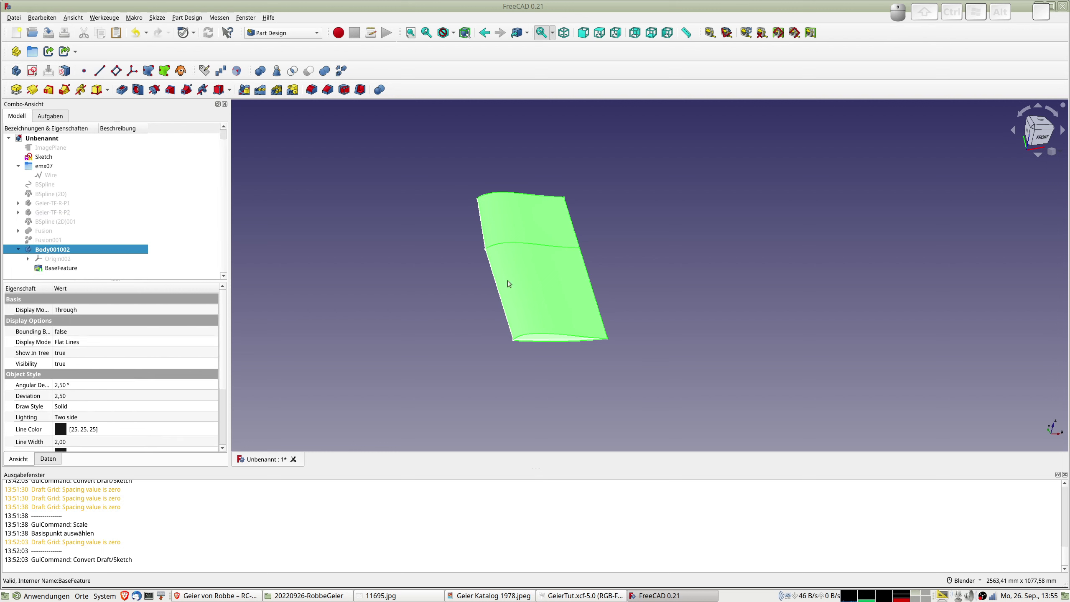
Start a Part Design thickness on the new body's base feature, with the airfoil faces at both wing ends as open faces
left_click(546, 337)
scroll(564, 385, "up", 4)
scroll(437, 295, "down", 5)
middle_click_drag(392, 274, 604, 335)
middle_click_drag(389, 256, 688, 309, "shift")
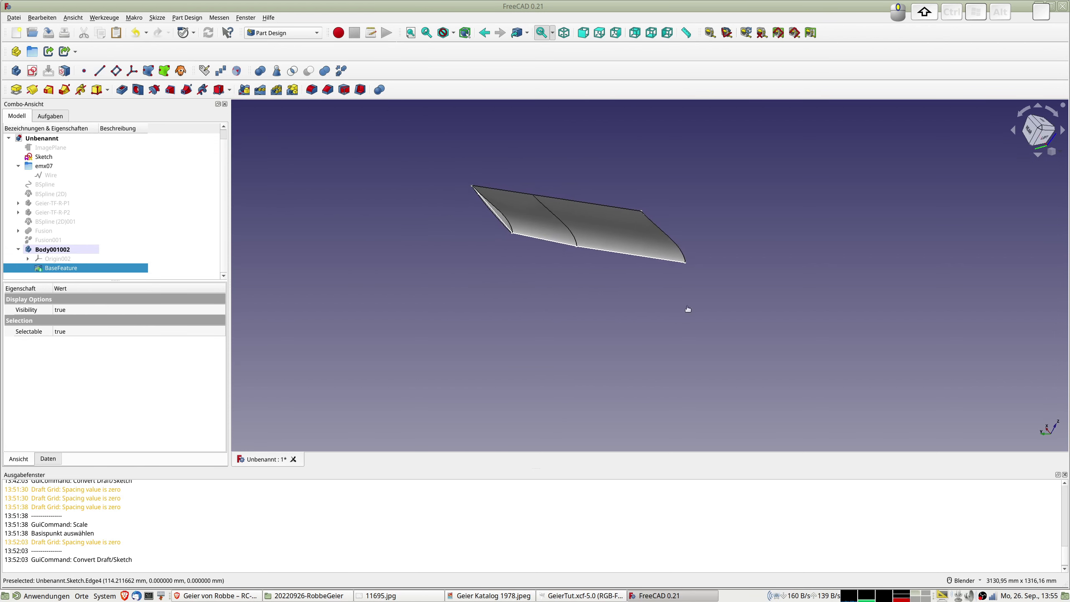
scroll(486, 222, "up", 5)
left_click(514, 200, "ctrl")
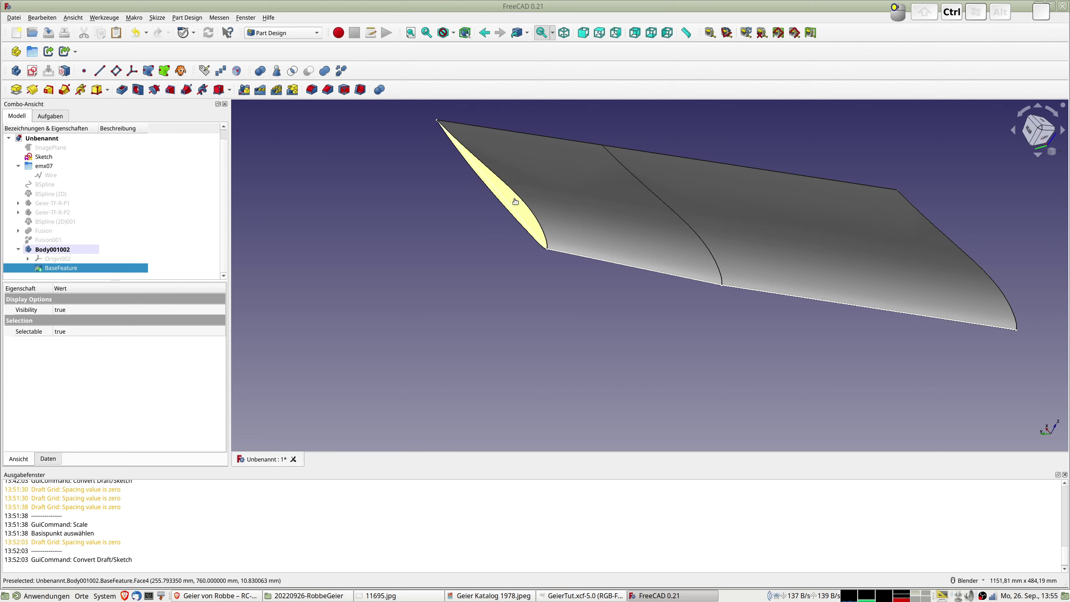
scroll(707, 271, "down", 5)
middle_click_drag(844, 288, 655, 259)
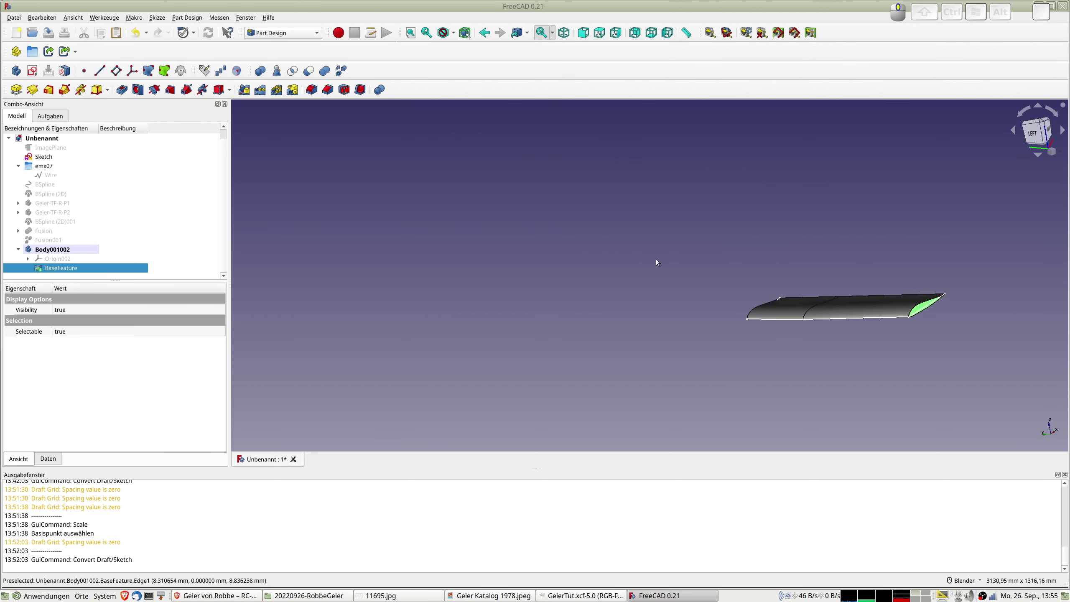
left_click(361, 90)
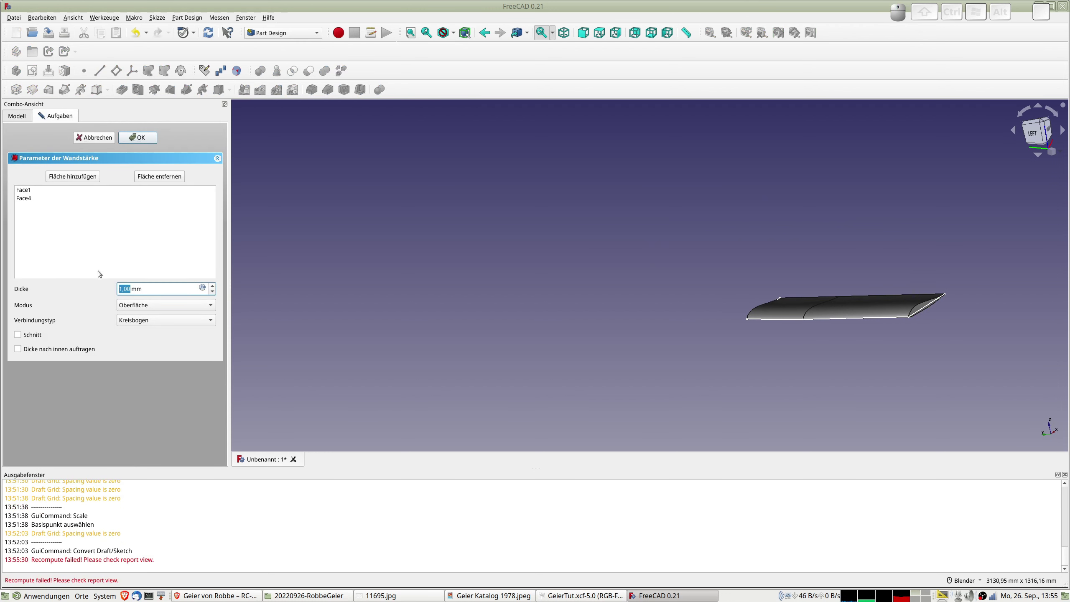
middle_click_drag(772, 280, 941, 343)
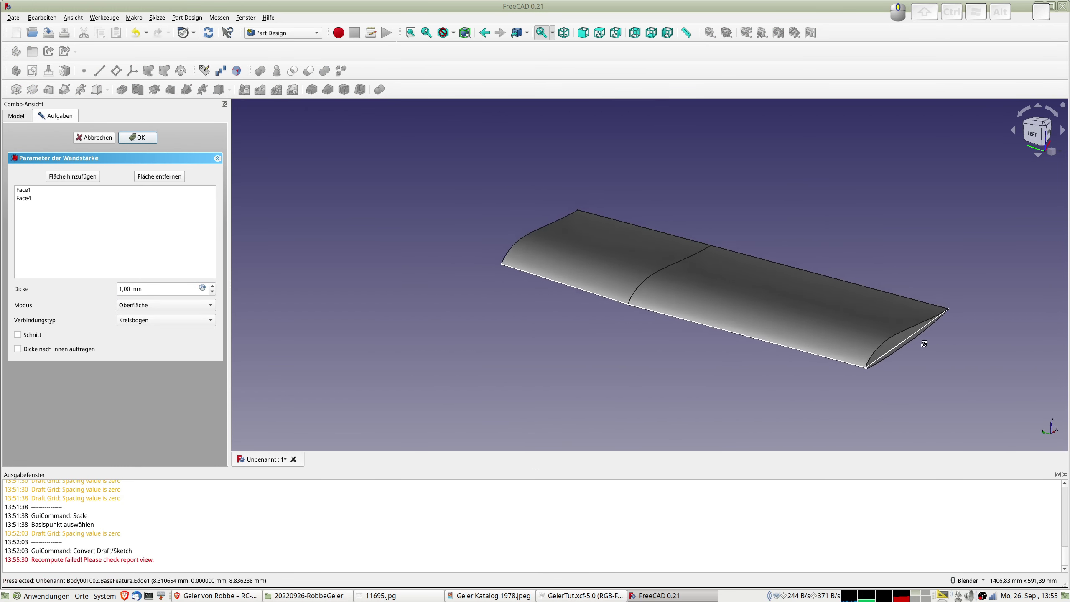
Try a wall thickness of 0,4 mm for the fused wing body and cancel the thickness operation
left_click(168, 288)
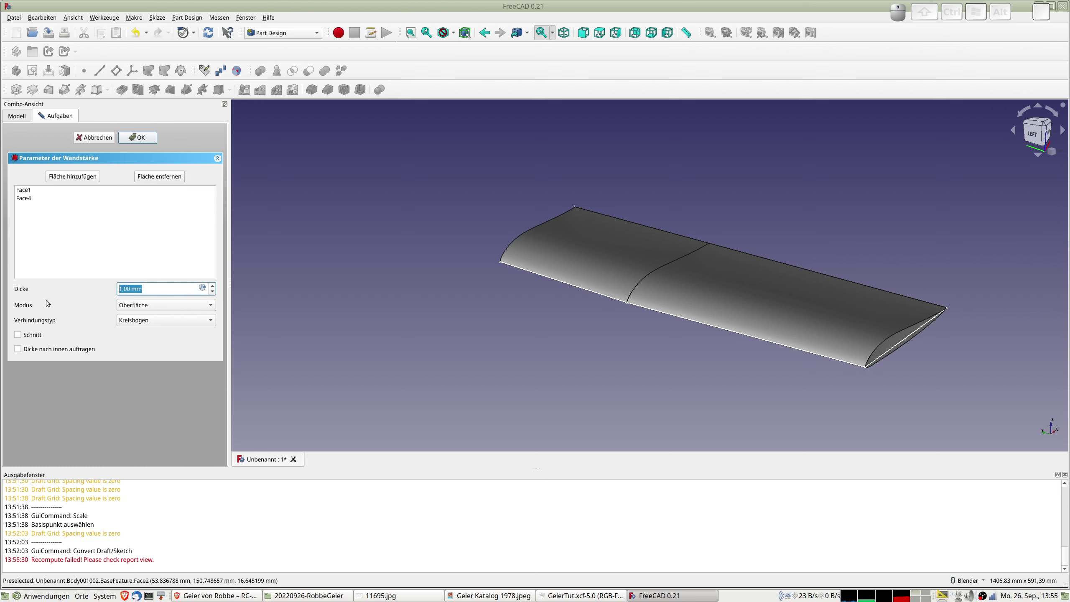
type("0,8")
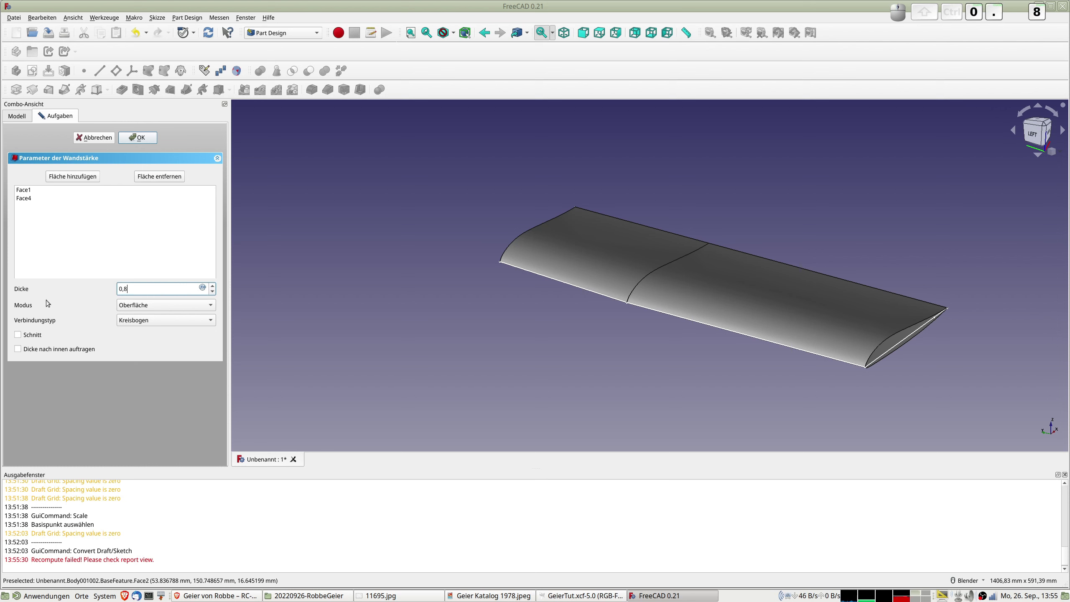
key("BackSpace")
type("4")
key("Tab")
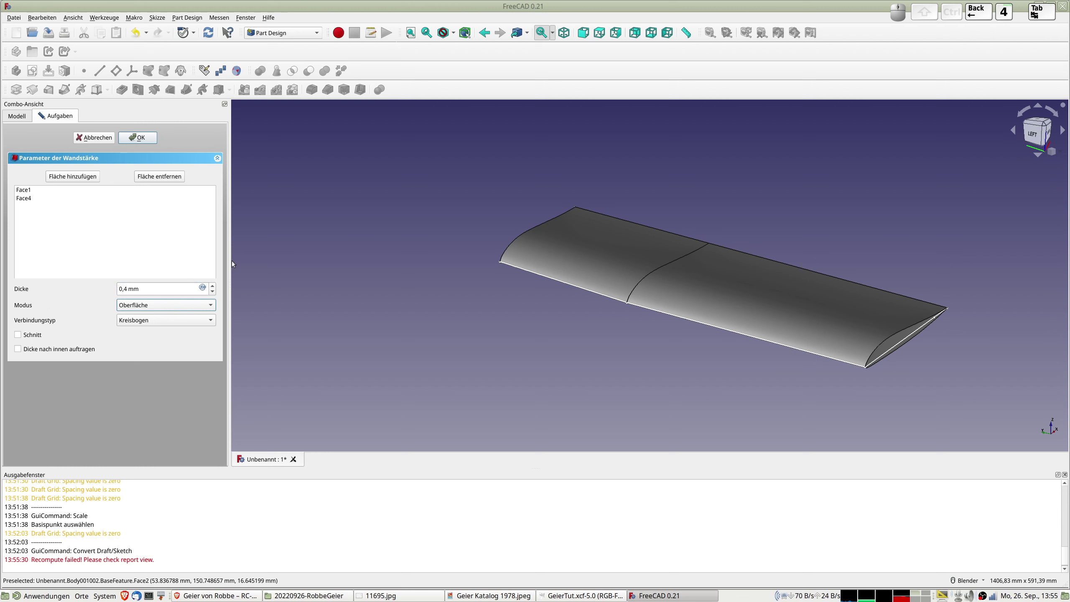
left_click(140, 139)
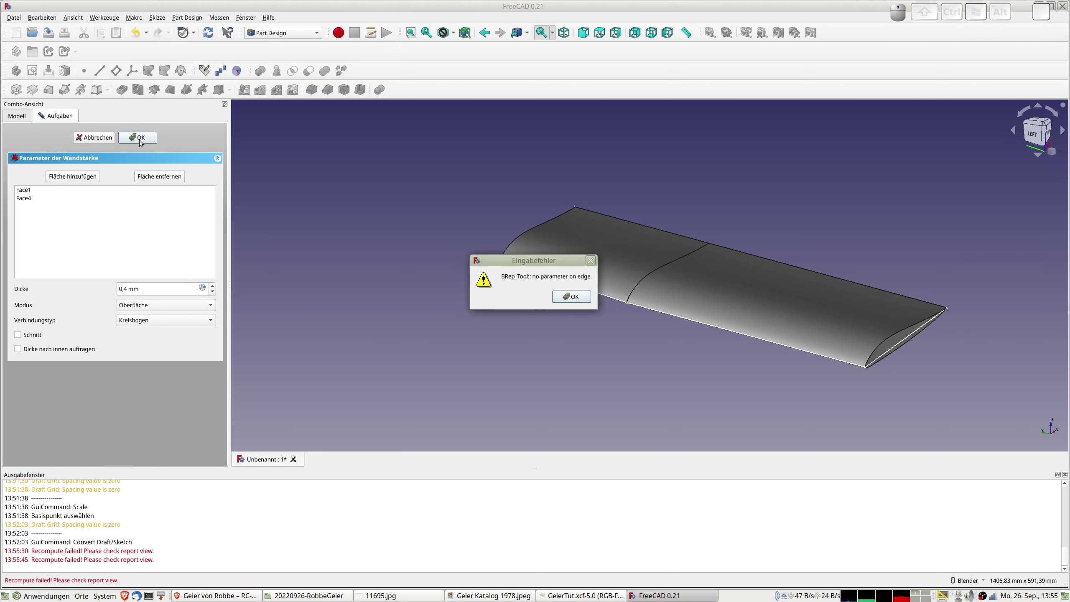
left_click(563, 298)
scroll(749, 321, "down", 5)
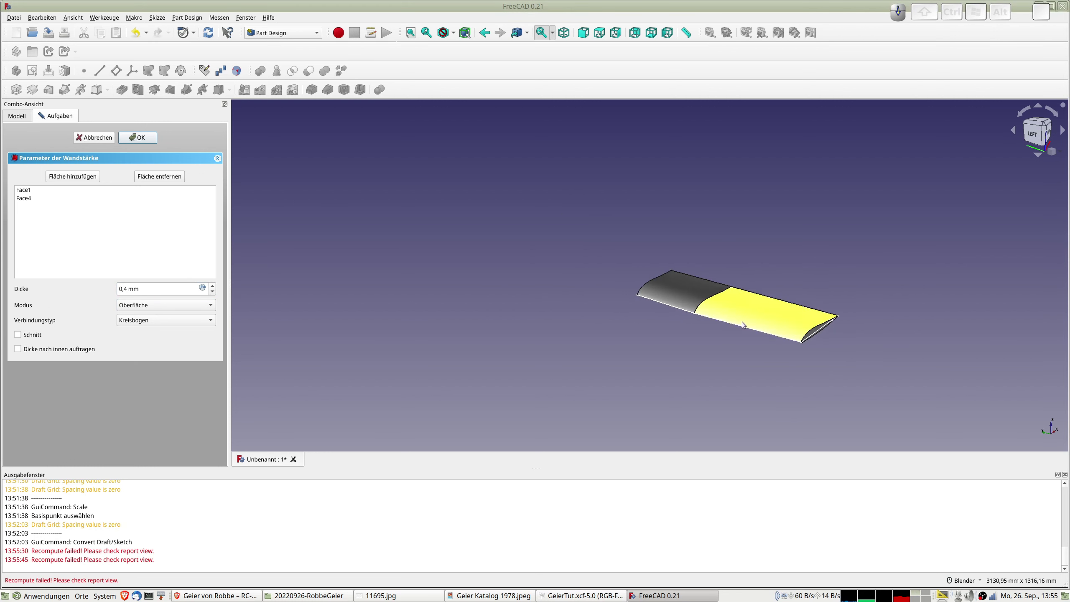
scroll(676, 340, "up", 4)
left_click(96, 139)
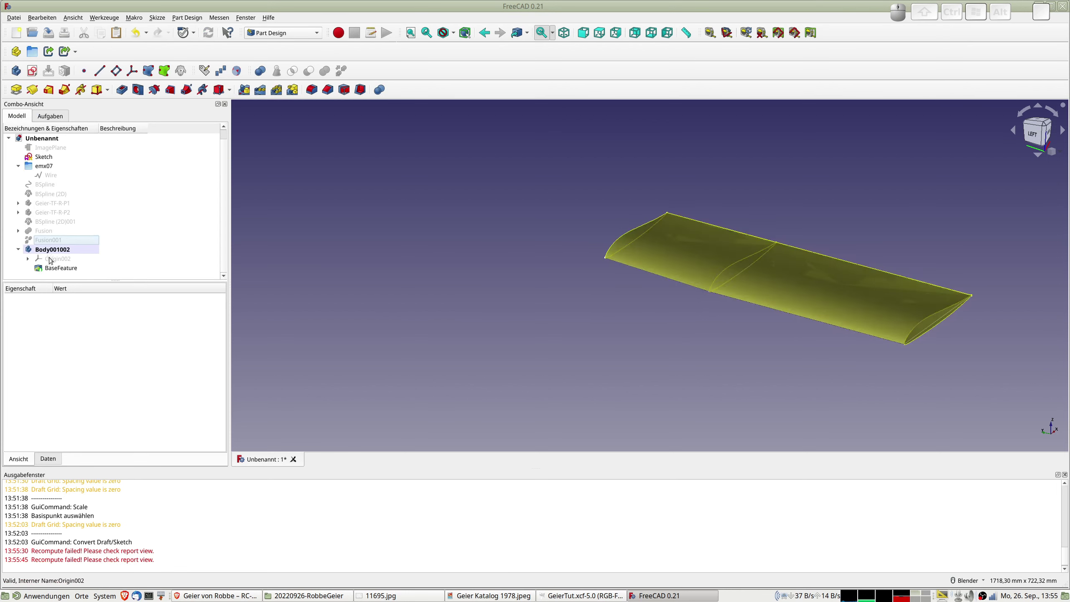
Delete the Body001002 body, the refined copy Fusion001 and the Fusion object, keeping the two refined segment copies
left_click(45, 252)
key("Delete")
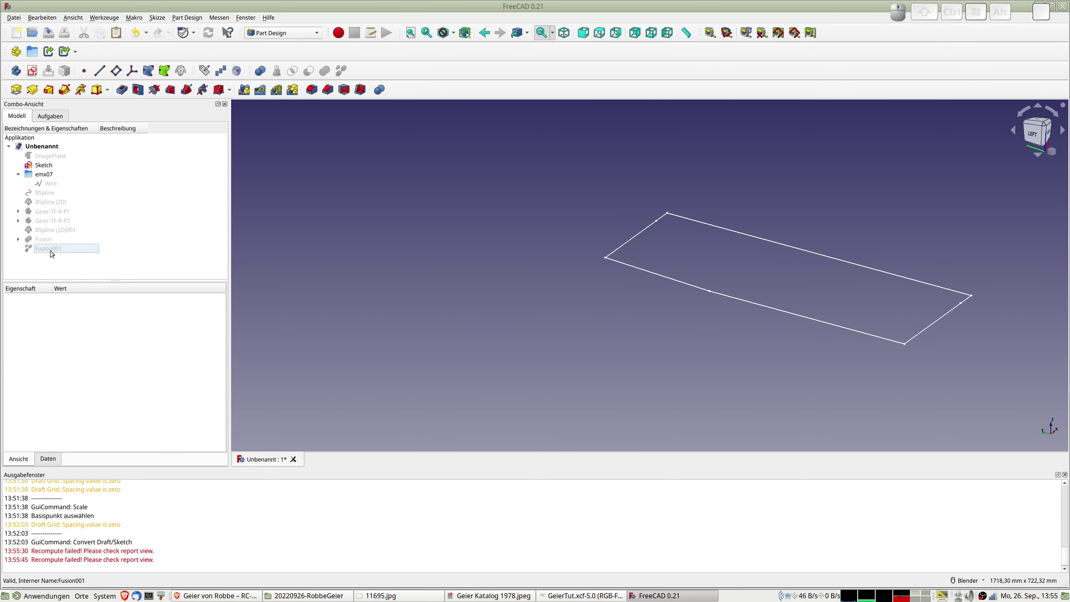
left_click(49, 248)
key("Delete")
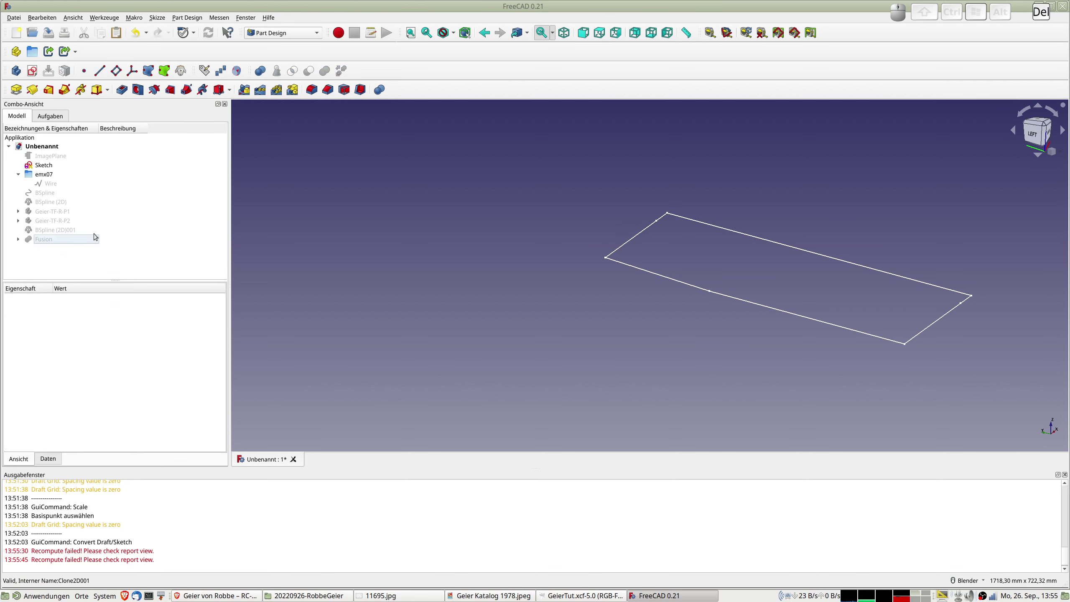
left_click(45, 239)
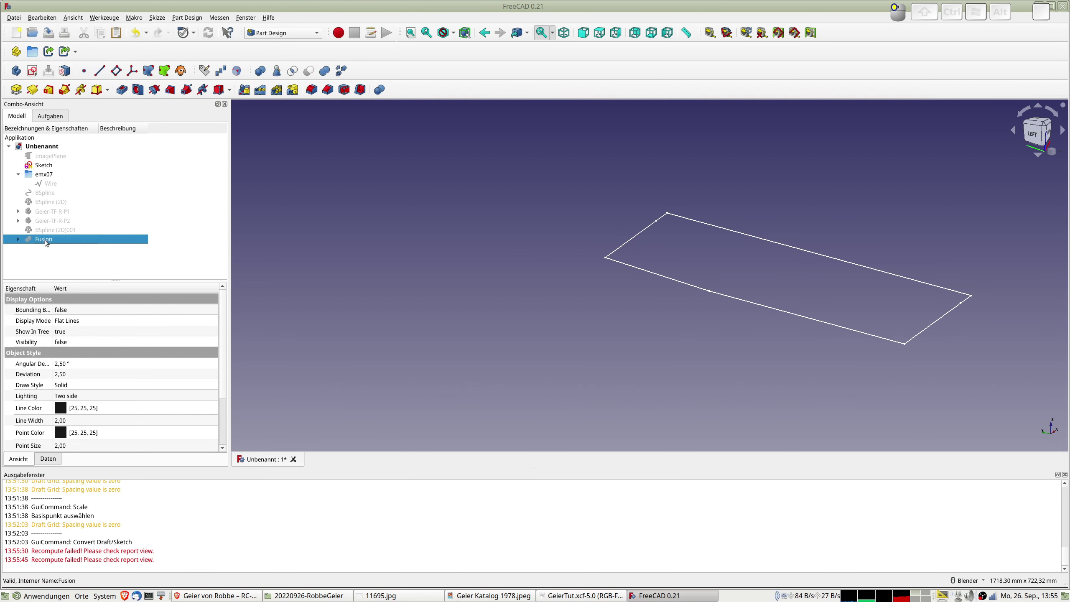
left_click(18, 239)
key("space")
key("space")
key("Delete")
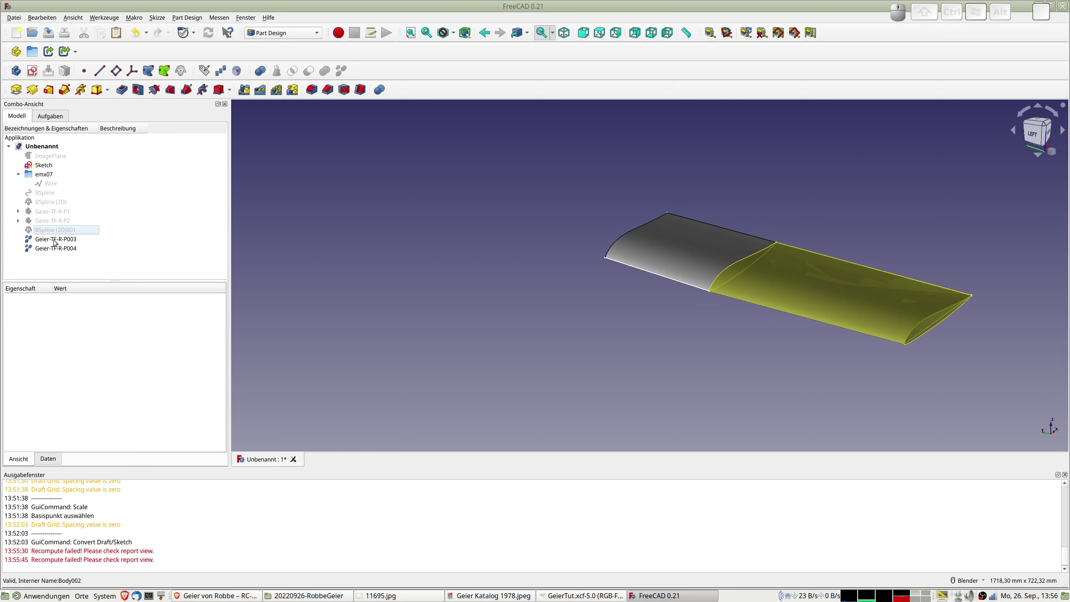
Hide the refined segment copy Geier-TF-R-P004 so that only Geier-TF-R-P003 is shown
left_click(55, 242)
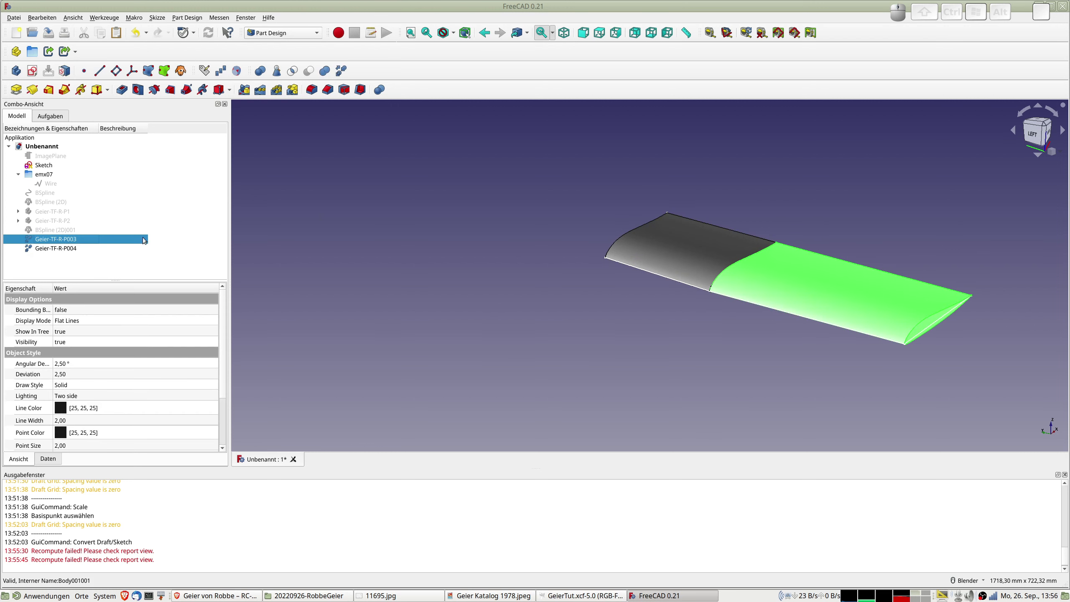
left_click(67, 250)
key("space")
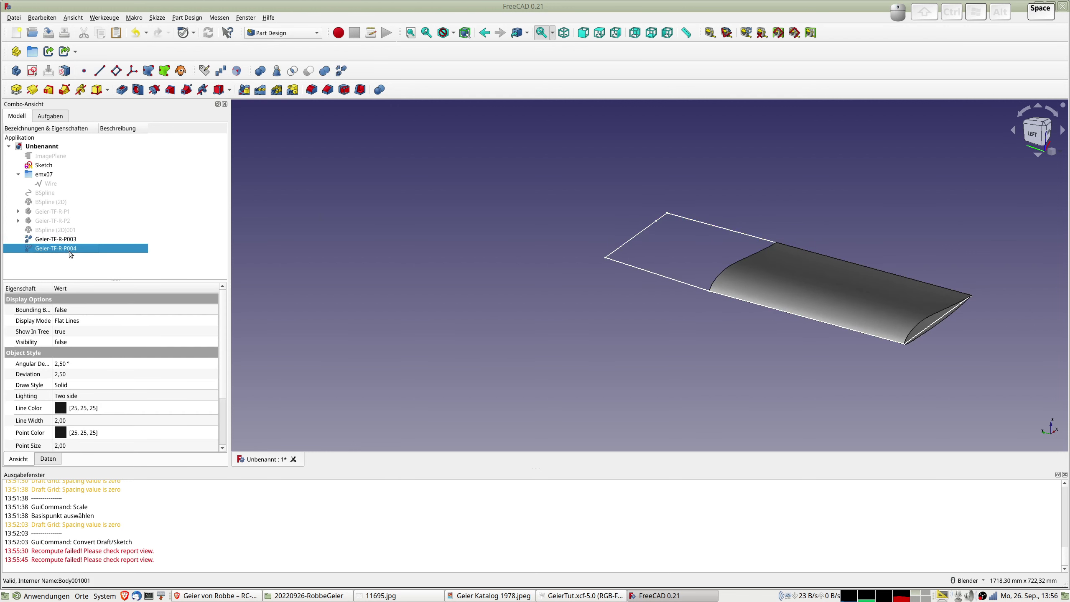
Select both airfoil end faces of Geier-TF-R-P003 and start the Thickness operation of the Part workbench on them
left_click(930, 323)
middle_click_drag(929, 322, 947, 381)
middle_click_drag(638, 428, 664, 324)
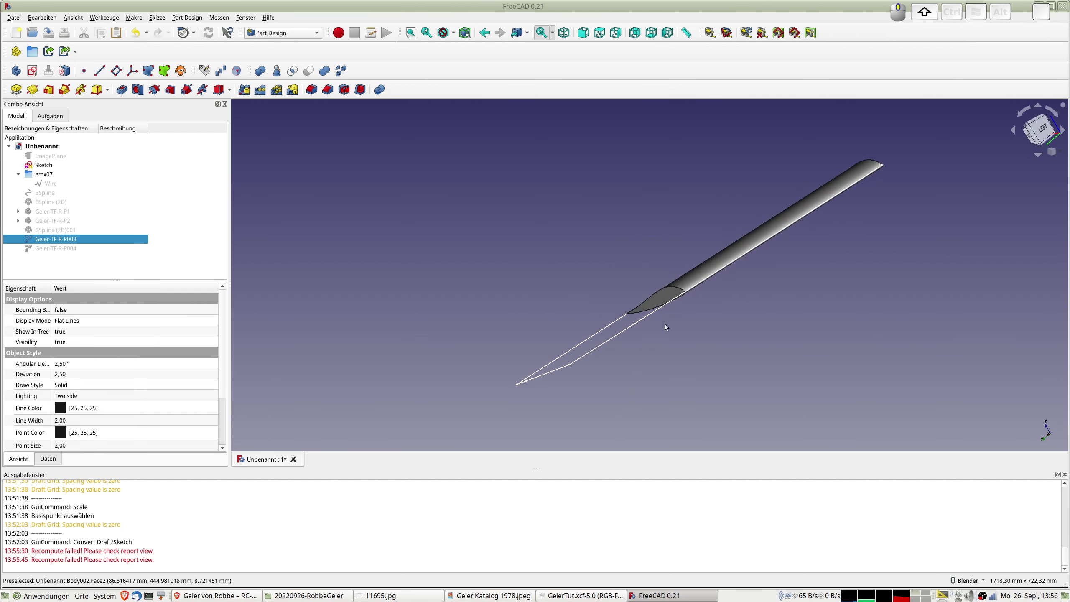
left_click(665, 297)
scroll(559, 239, "down", 4)
middle_click_drag(717, 206, 631, 236)
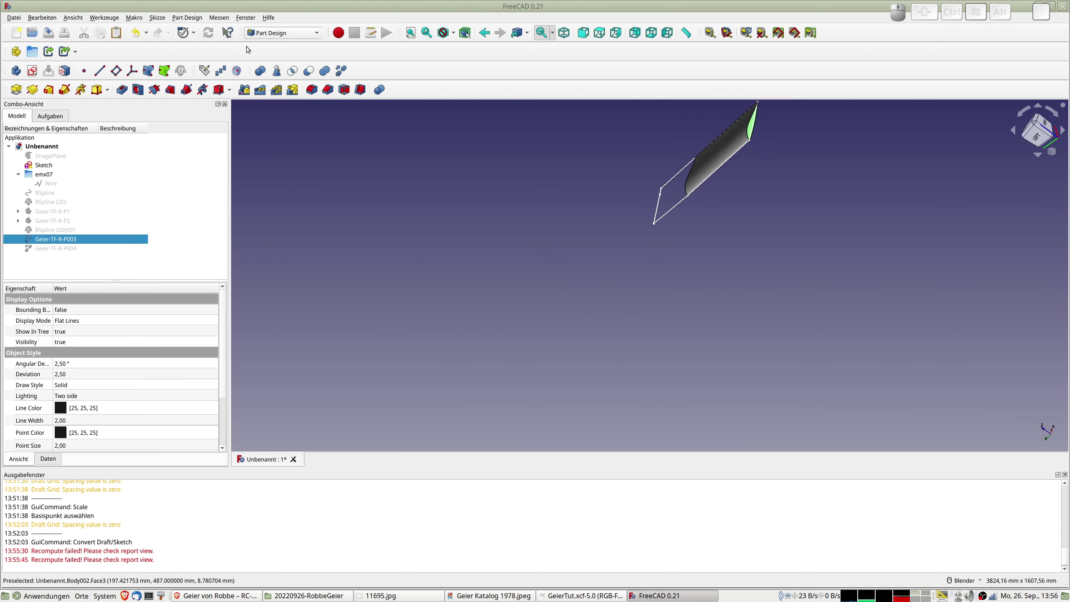
left_click(272, 33)
left_click(266, 26)
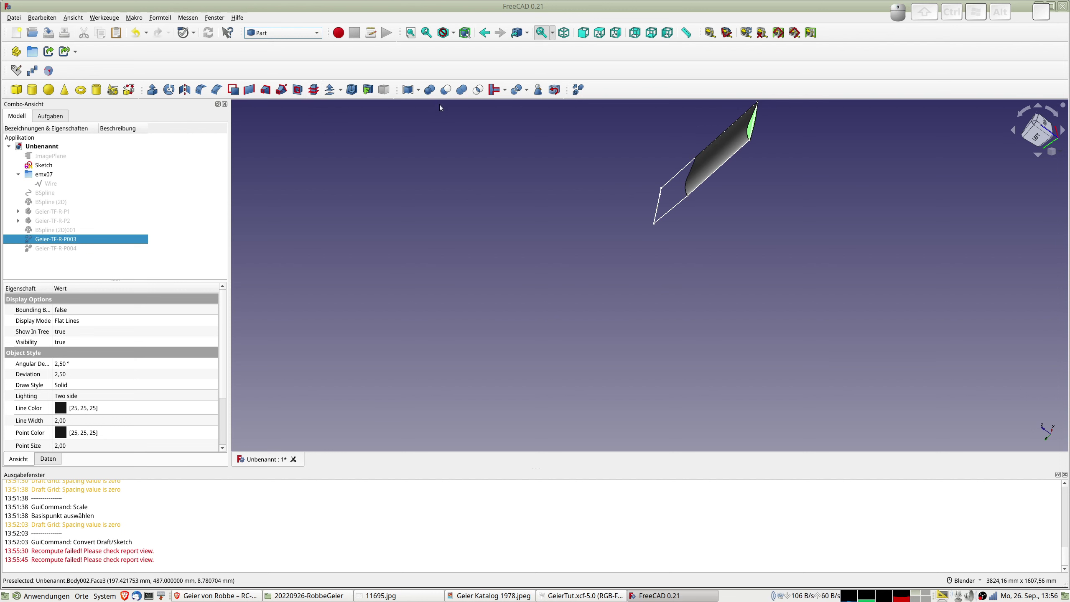
left_click(353, 90)
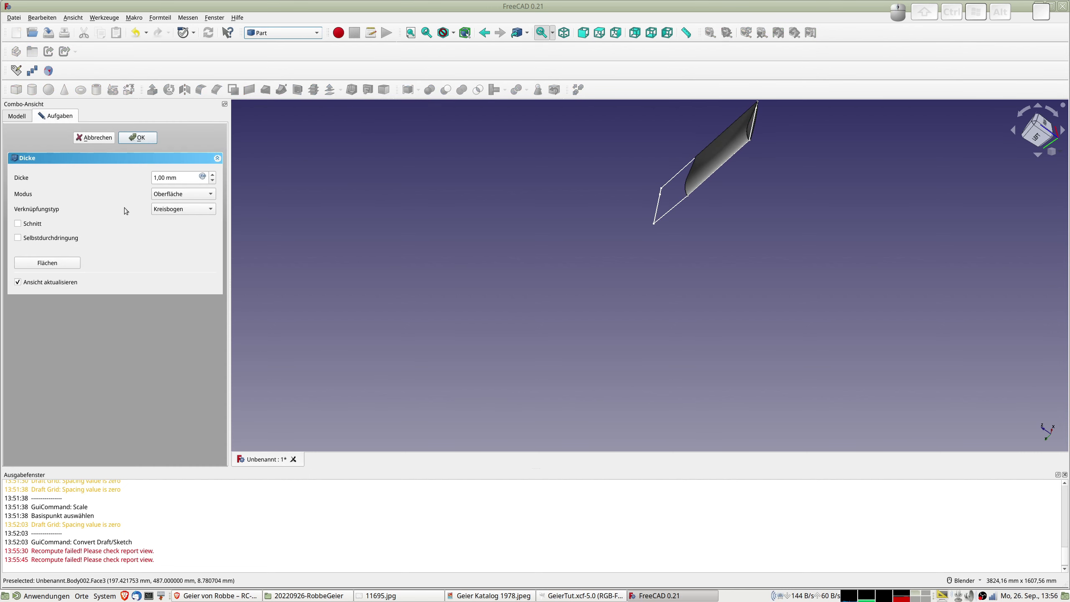
Set the thickness of the Geier-TF-R-P003 shell to 0,4 mm and create it
middle_click_drag(803, 160, 507, 255)
scroll(634, 237, "up", 5)
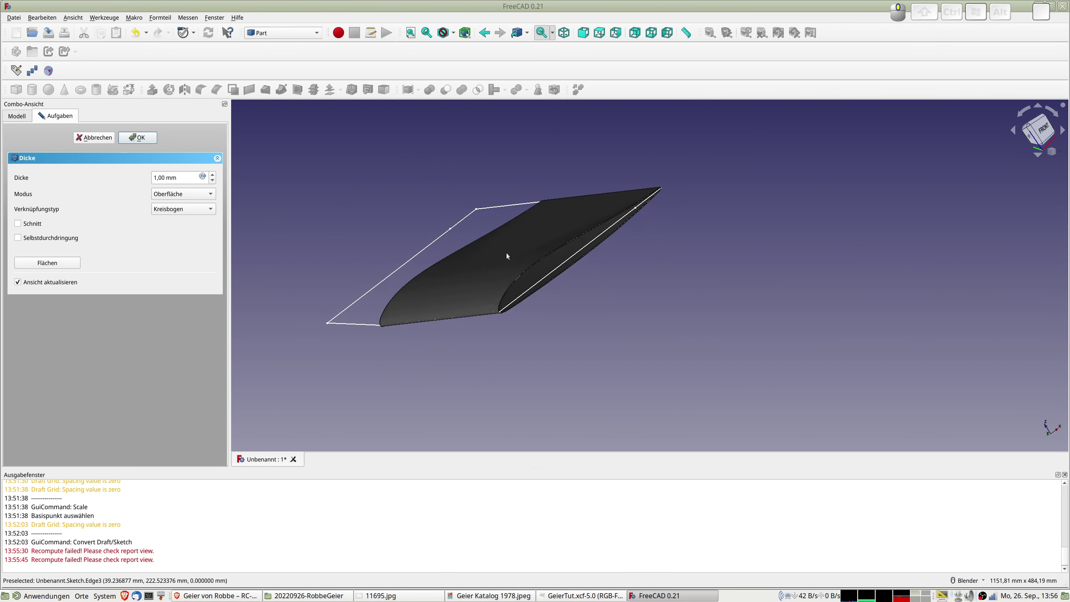
left_click_drag(189, 178, 143, 208)
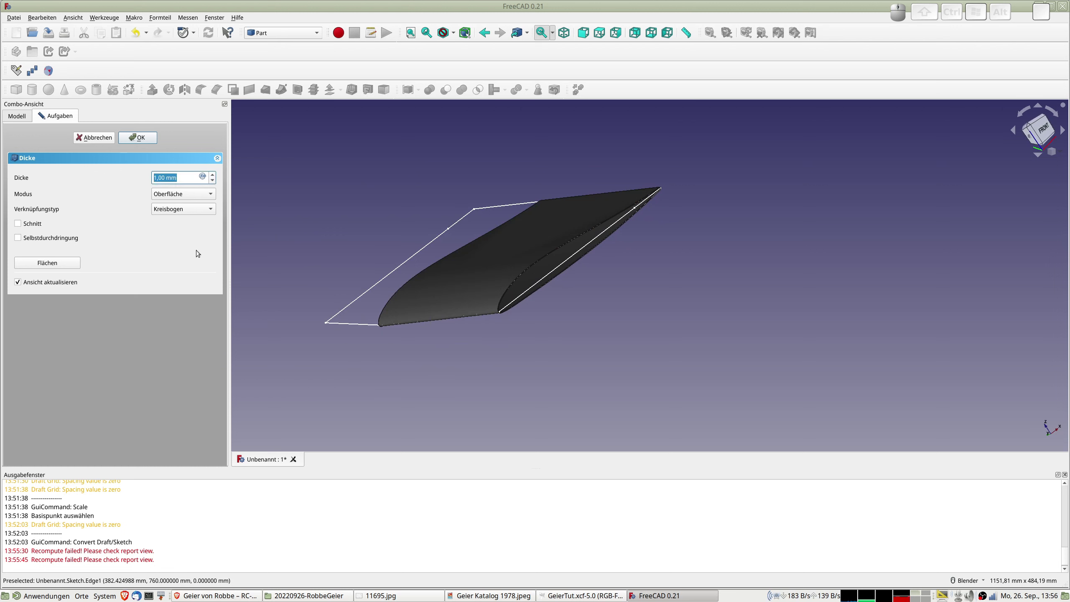
type("0,4")
key("Tab")
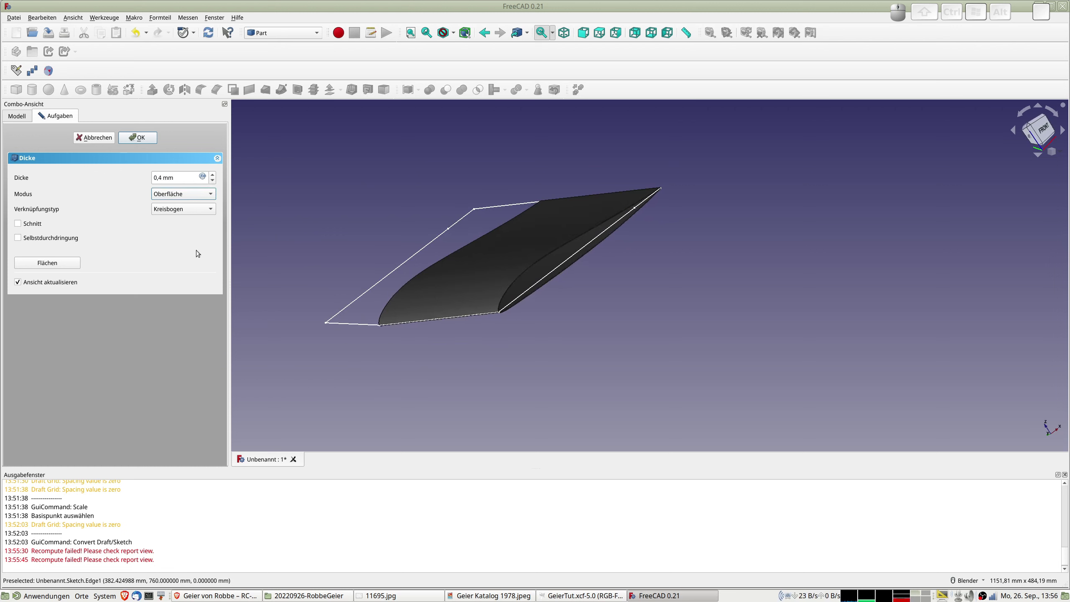
left_click(139, 138)
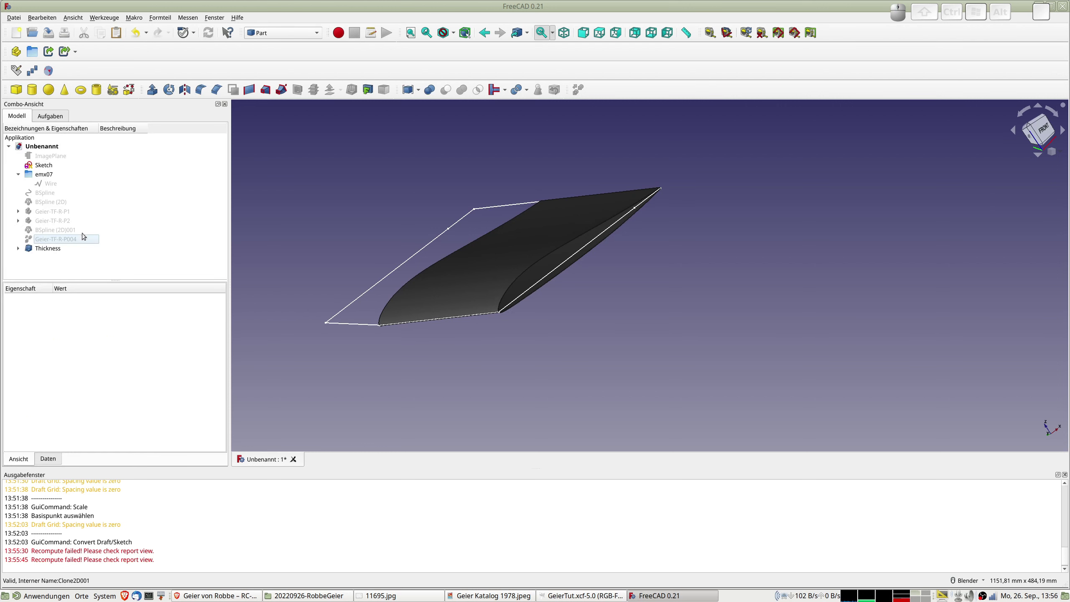
Show the refined segment copy Geier-TF-R-P004 and hide the finished Thickness shell
left_click(49, 241)
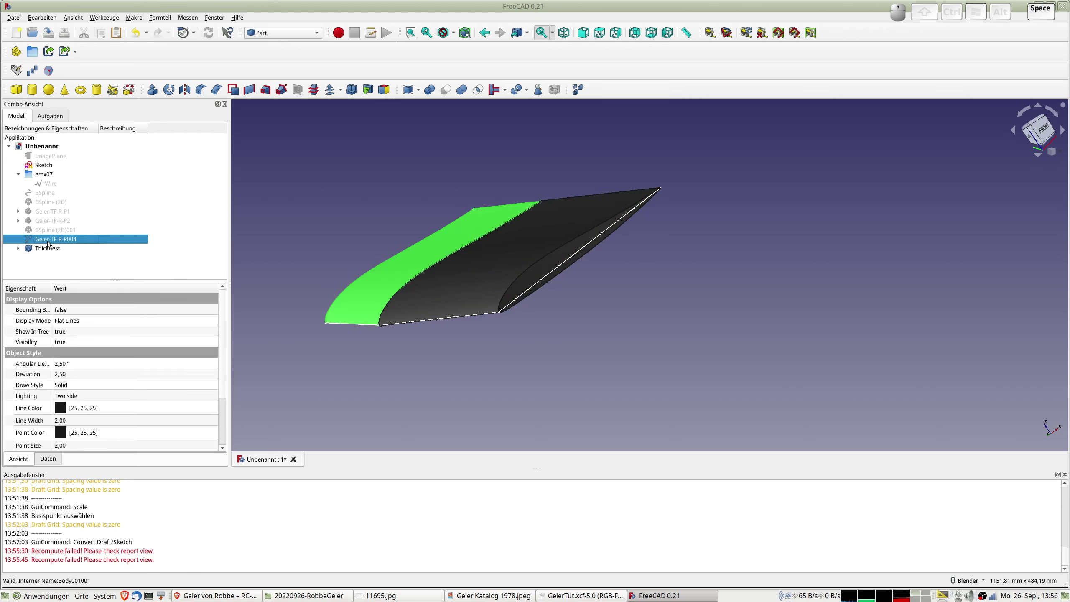
left_click(48, 250)
key("space")
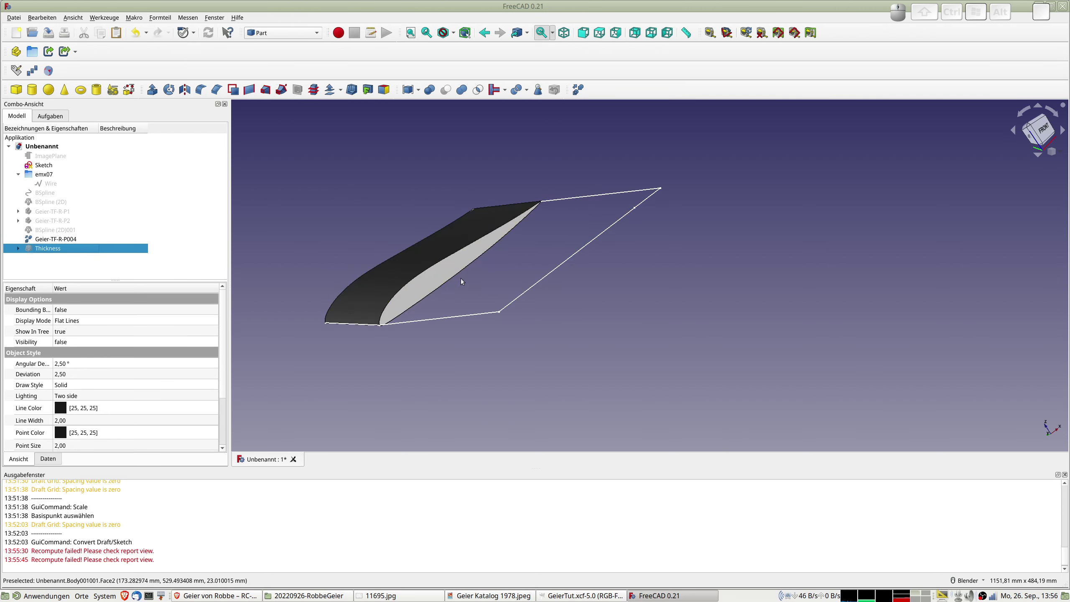
Select both airfoil end faces of Geier-TF-R-P004 and start the Thickness operation on them
left_click(435, 274)
middle_click_drag(283, 358, 691, 287)
scroll(545, 372, "up", 3)
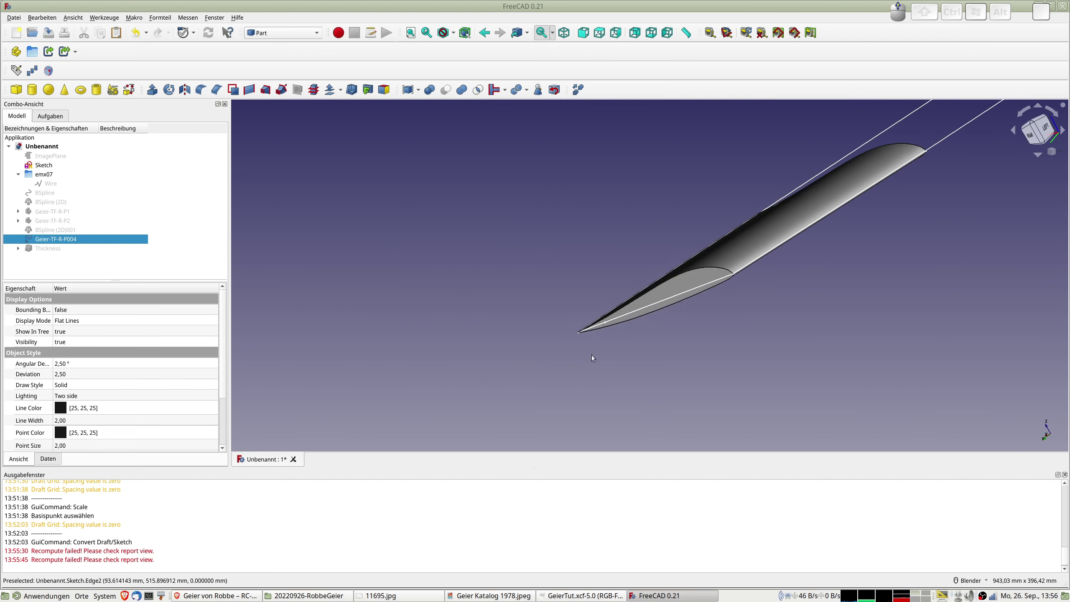
middle_click_drag(757, 265, 657, 287)
left_click(847, 198, "ctrl")
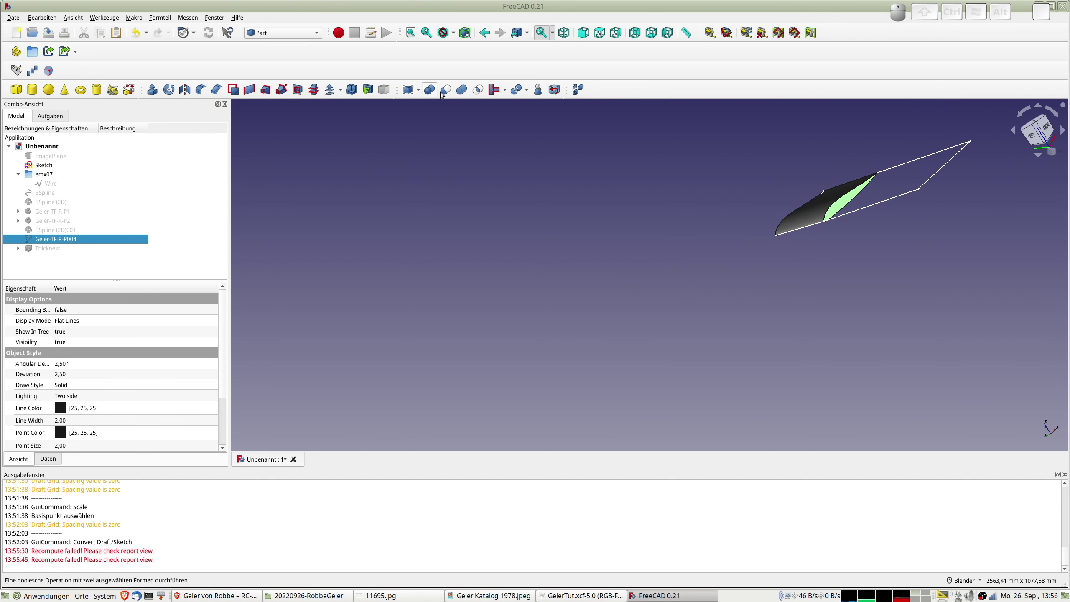
left_click(352, 90)
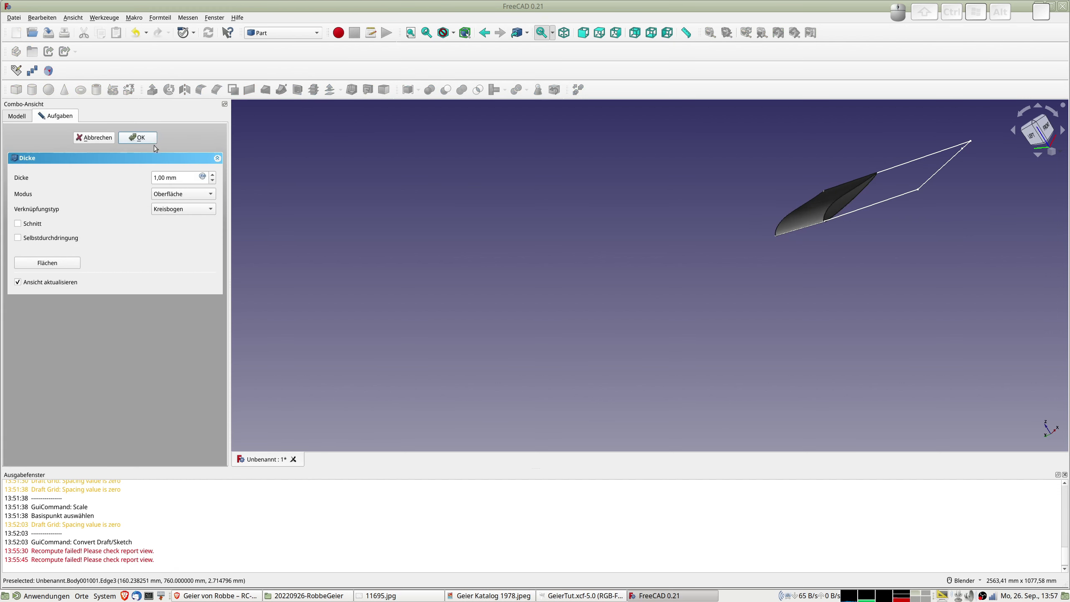
Set the thickness of the Geier-TF-R-P004 shell to 0,4 mm and create it
triple_click(188, 177)
type("0,")
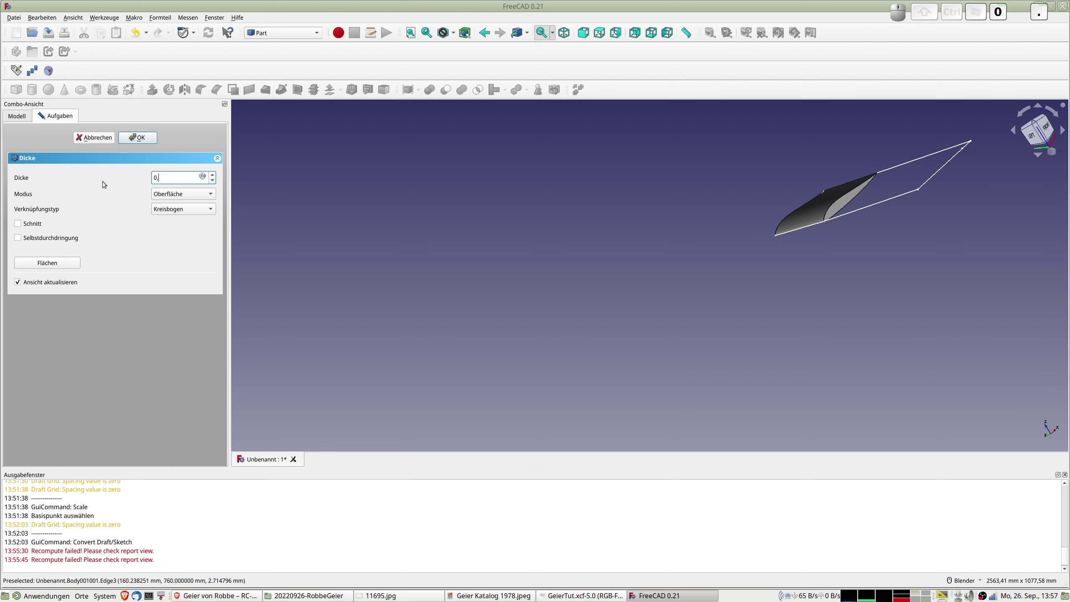
type("4")
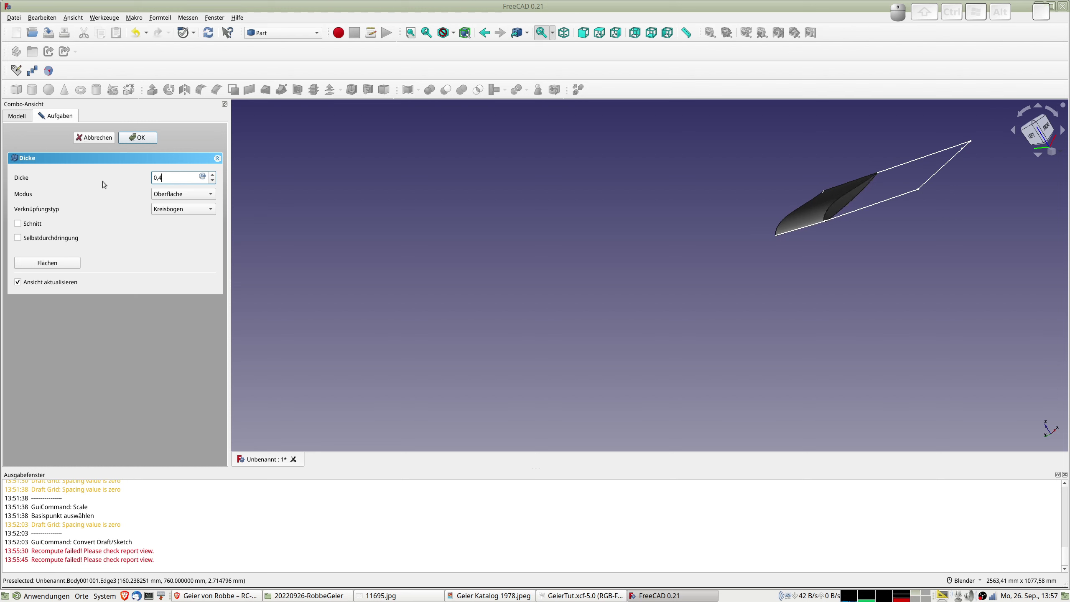
left_click(138, 138)
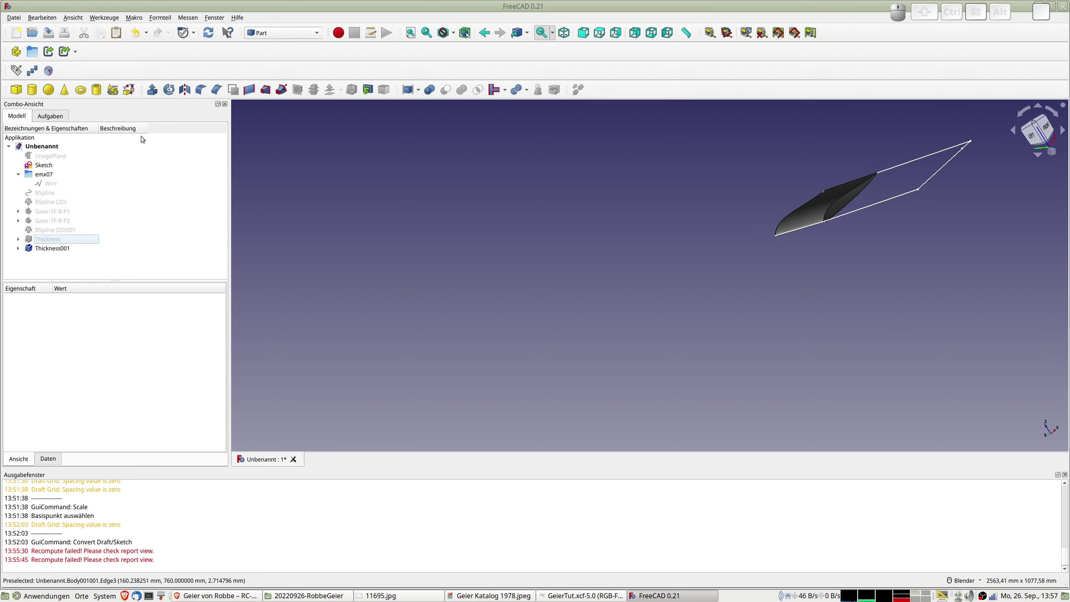
Show the first Thickness shell again beside Thickness001 and inspect both wing segments together
scroll(779, 201, "up", 3)
middle_click_drag(779, 201, 796, 219)
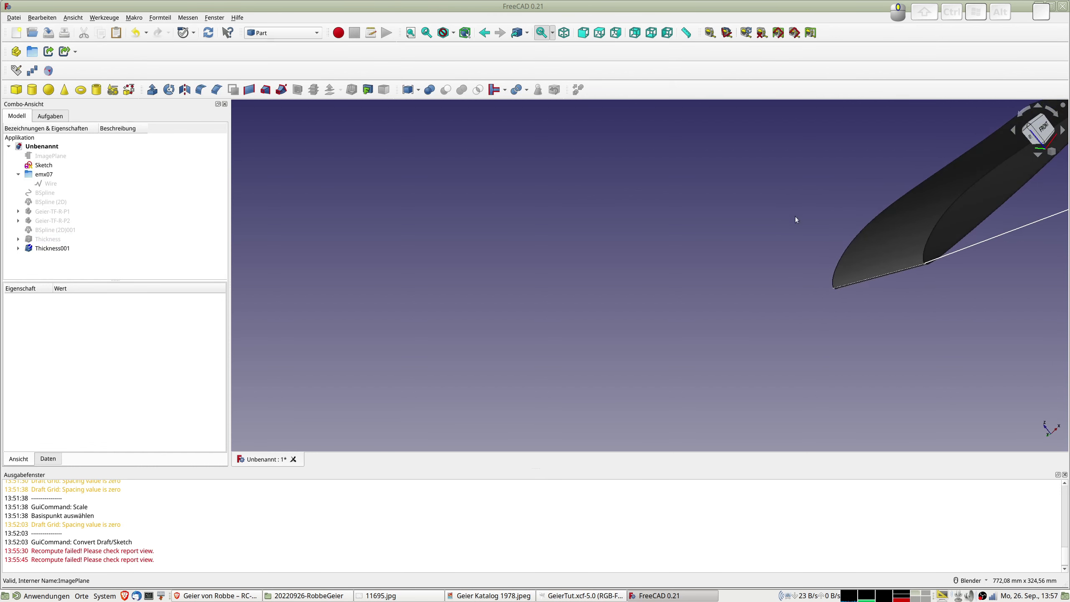
left_click(48, 241)
scroll(718, 152, "down", 3)
middle_click_drag(718, 152, 397, 259)
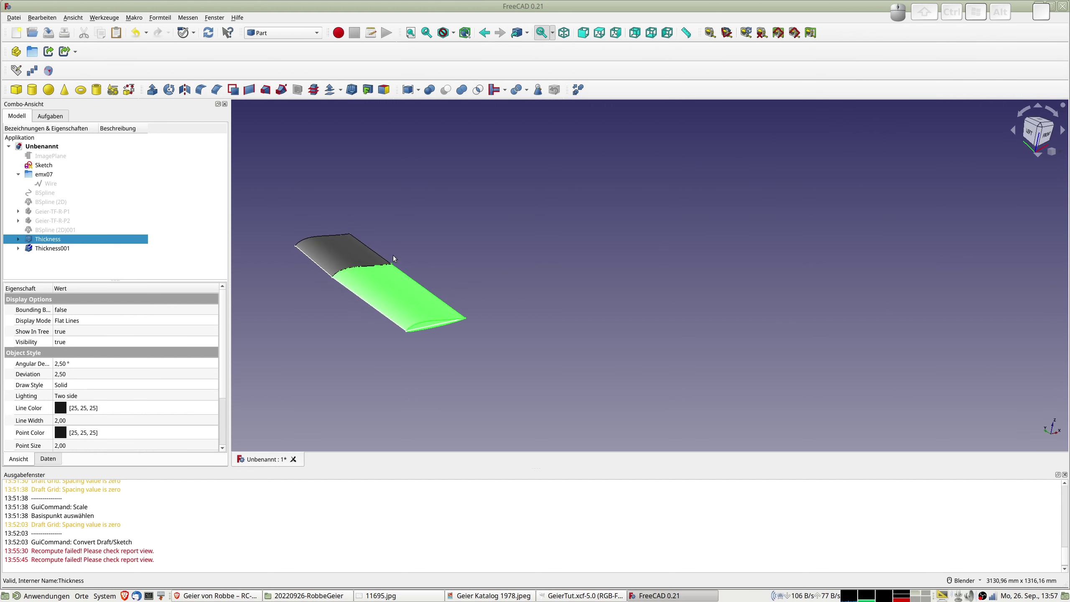
Expand both Thickness objects and create refined shape copies of their source solids Geier-TF-R-P003 and Geier-TF-R-P004
left_click(18, 239)
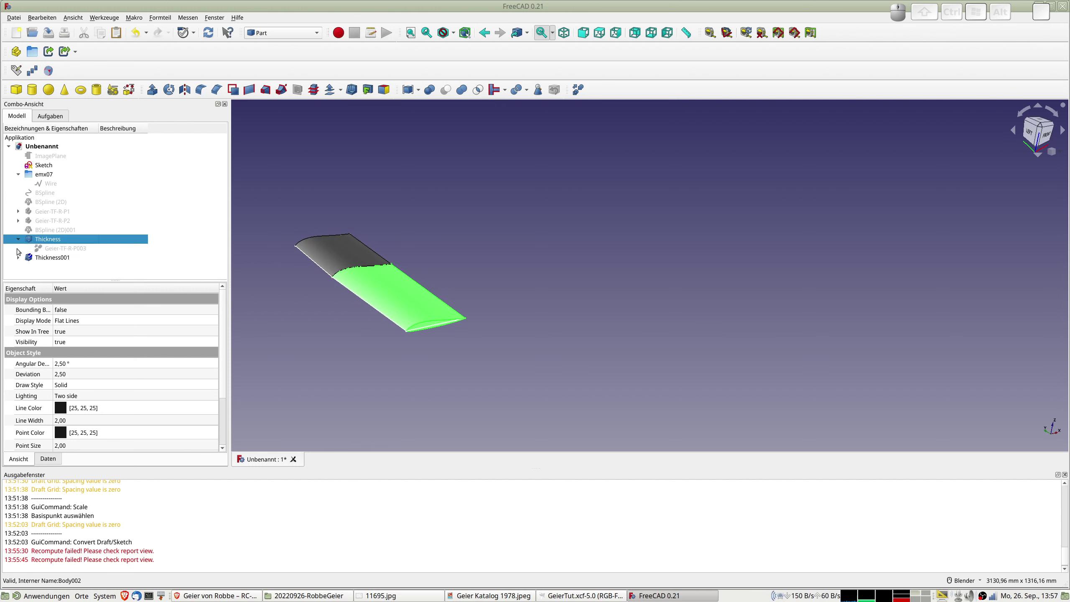
left_click(23, 258)
left_click(18, 257)
left_click(60, 250)
key("space")
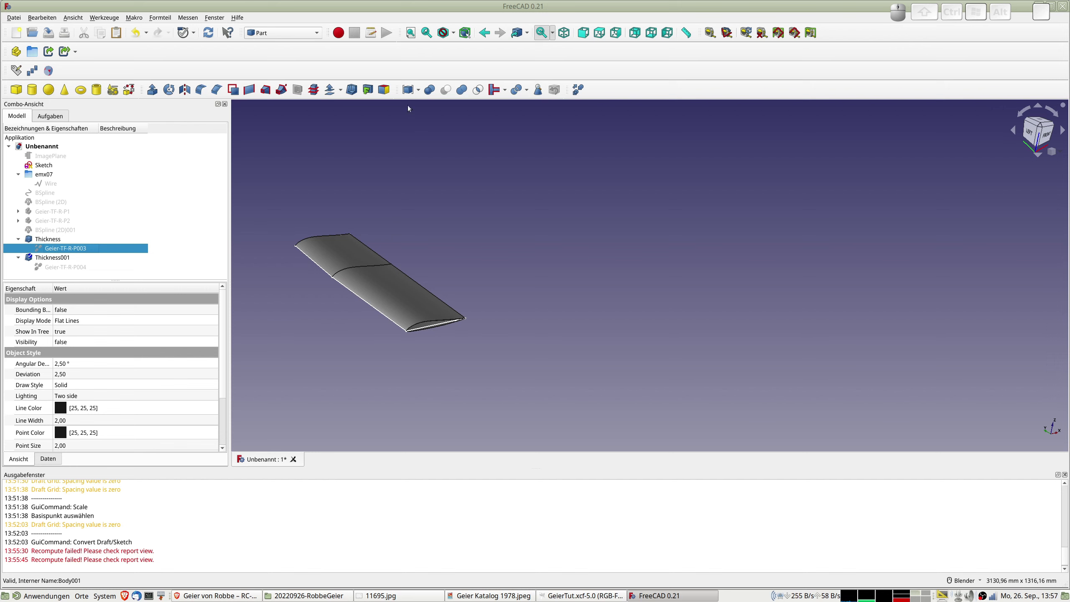
left_click(578, 90)
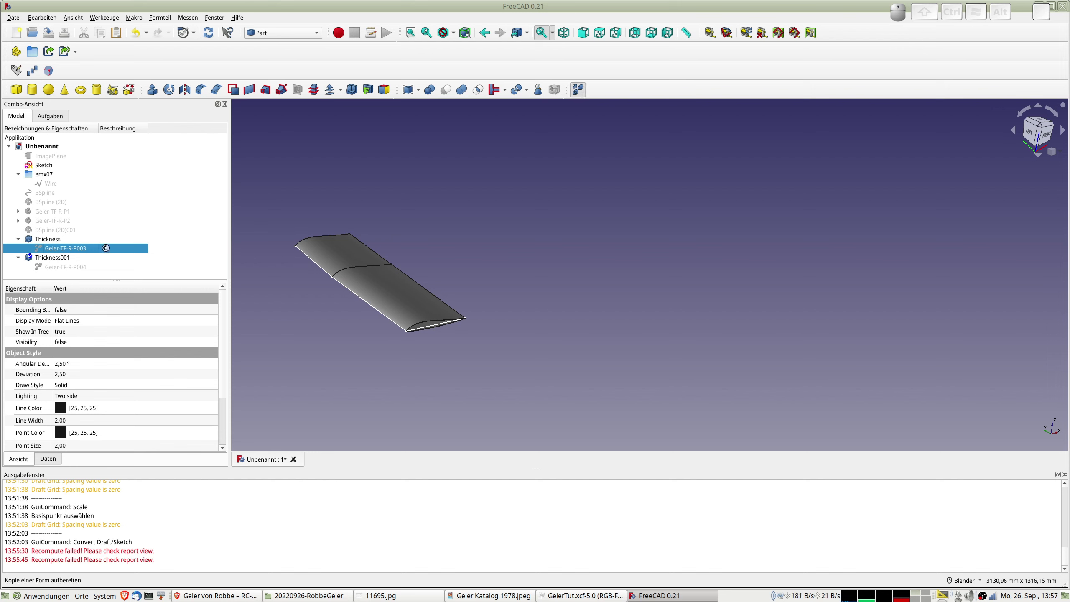
left_click(53, 260)
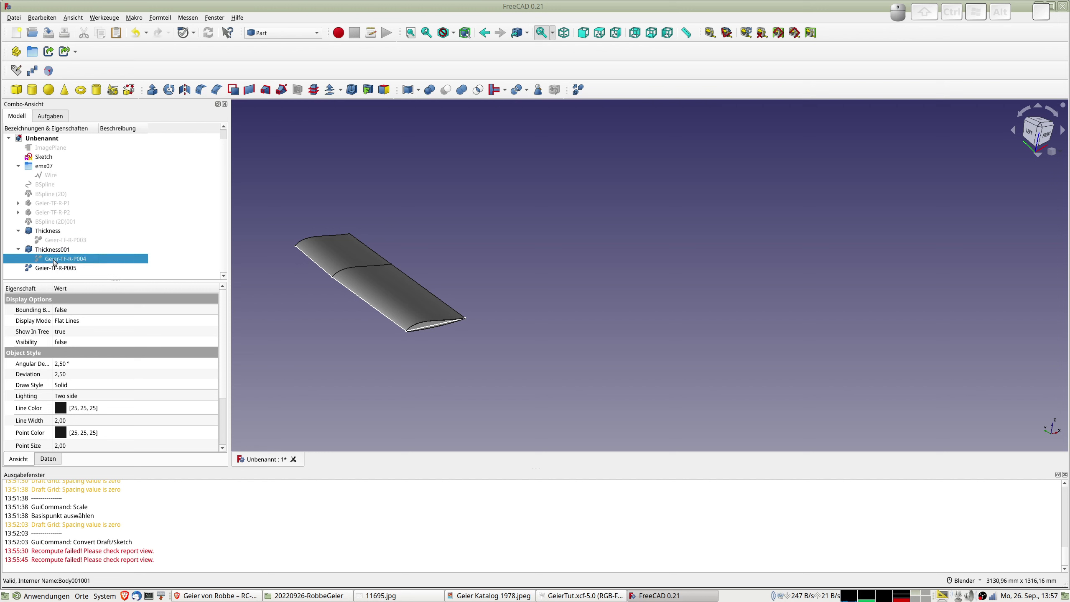
left_click(578, 90)
Hide the Thickness001 and Thickness shells so that only the new refined solids are shown
left_click(62, 261)
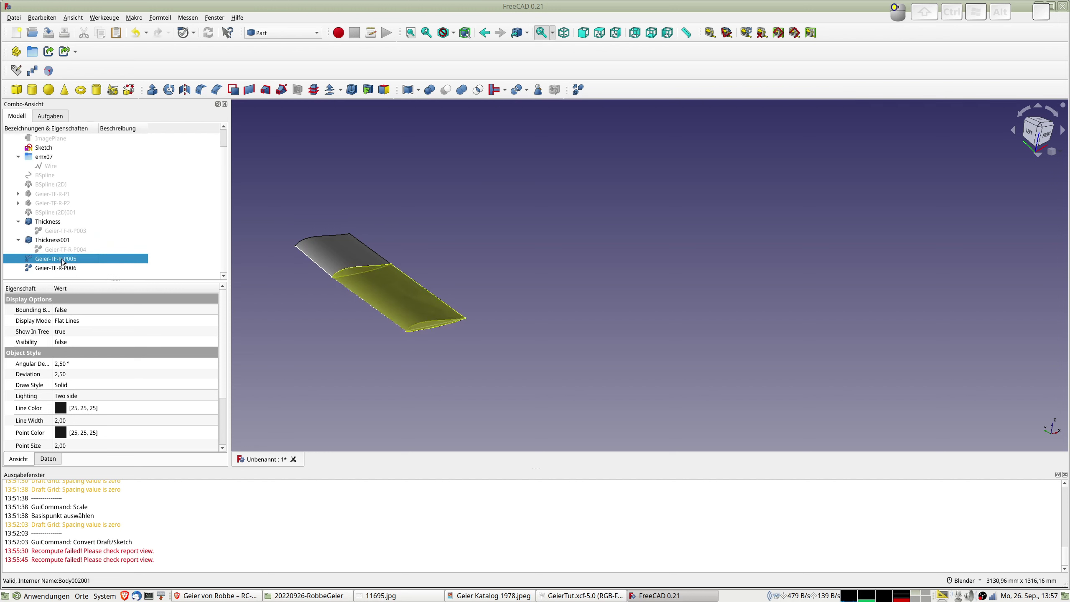
left_click(46, 240)
key("space")
left_click(42, 222)
key("space")
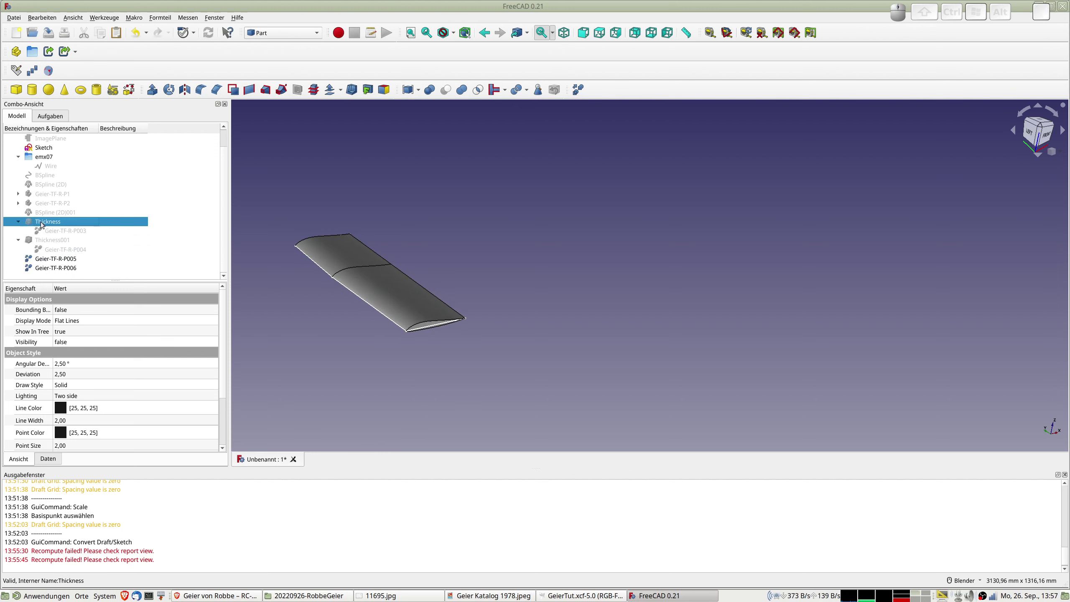
Fuse the refined solids Geier-TF-R-P005 and Geier-TF-R-P006 with the Union operation in the Part Design workbench
left_click(42, 259)
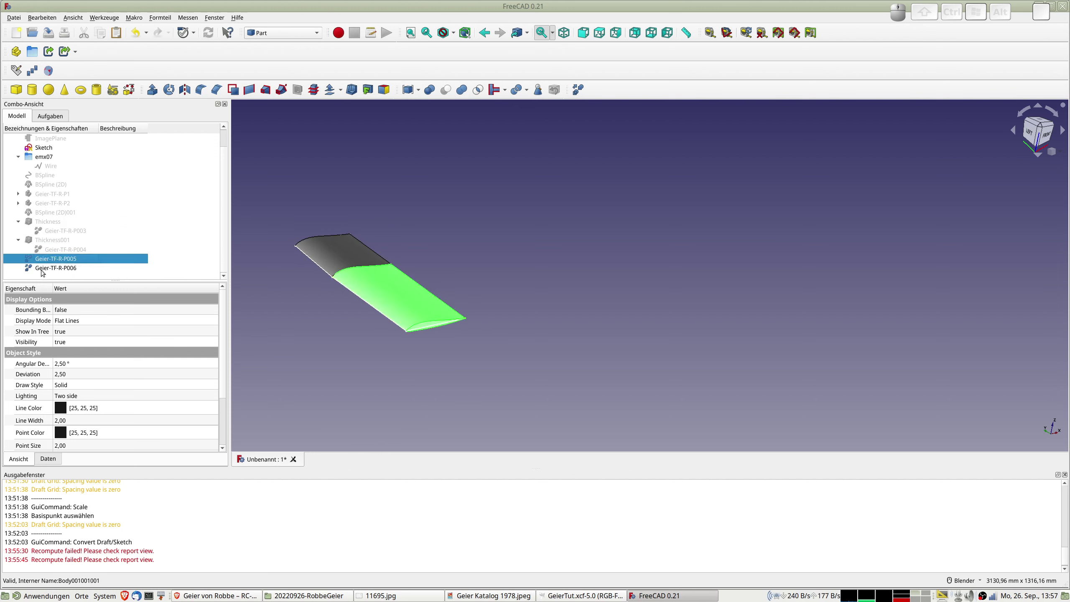
left_click(43, 269)
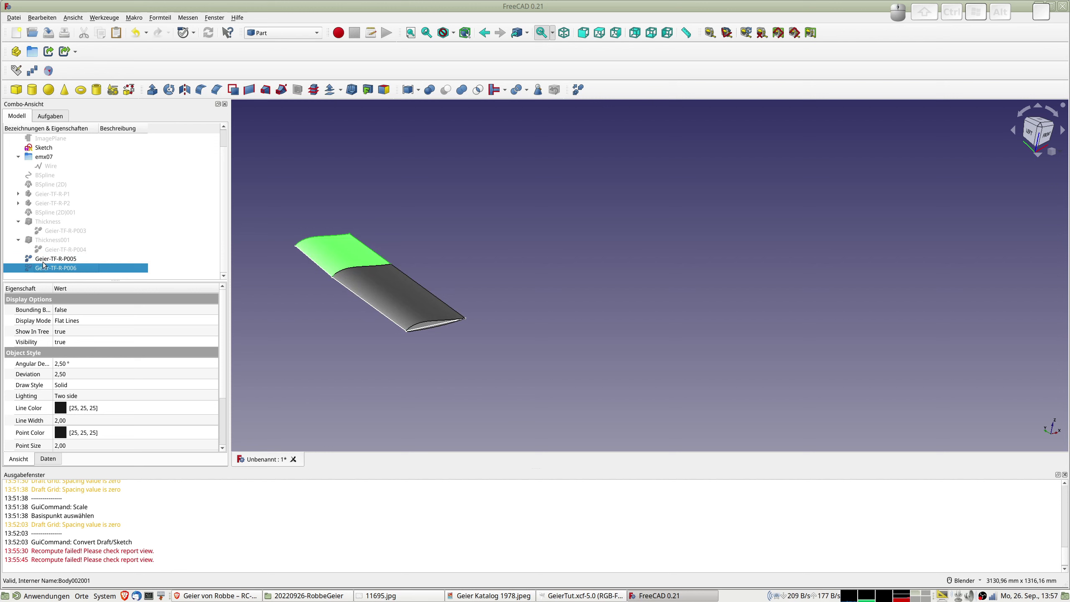
left_click(42, 259)
left_click(51, 268, "shift")
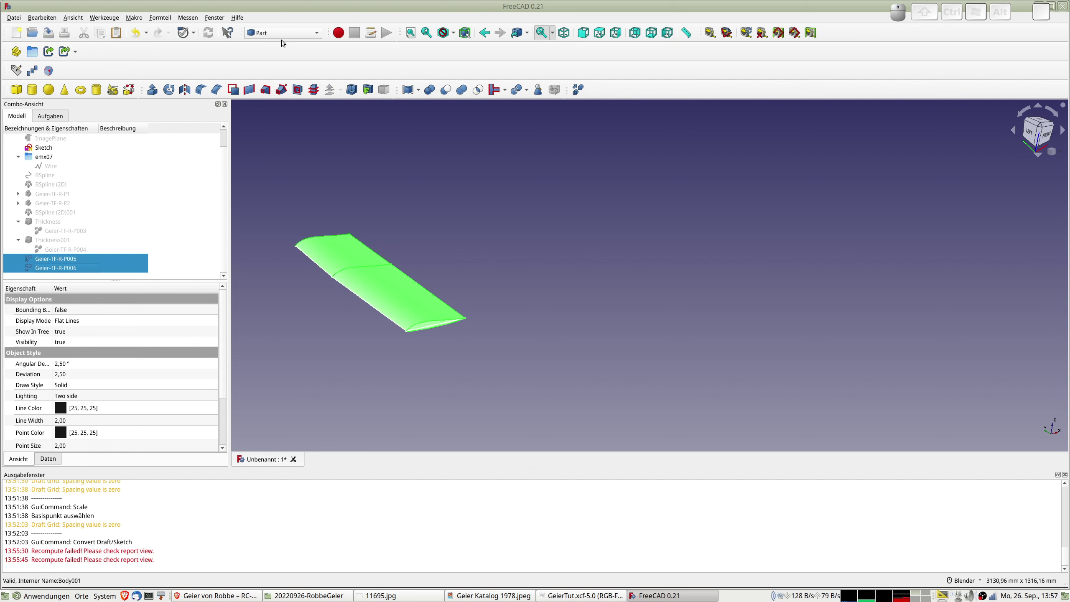
left_click(268, 34)
left_click(271, 51)
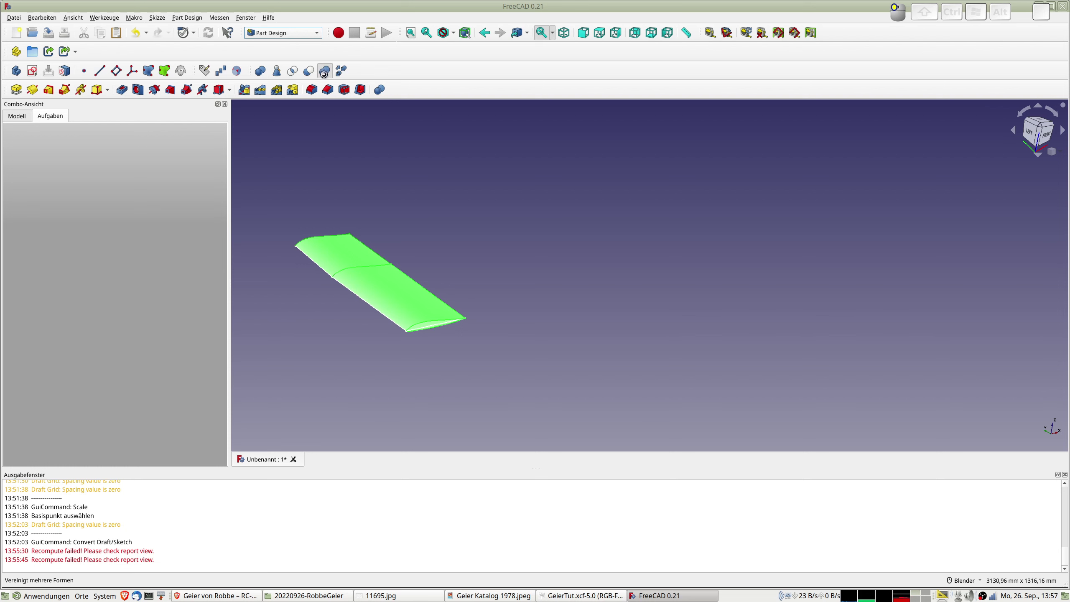
left_click(248, 191)
Create a refined shape copy of the Fusion object
left_click(17, 116)
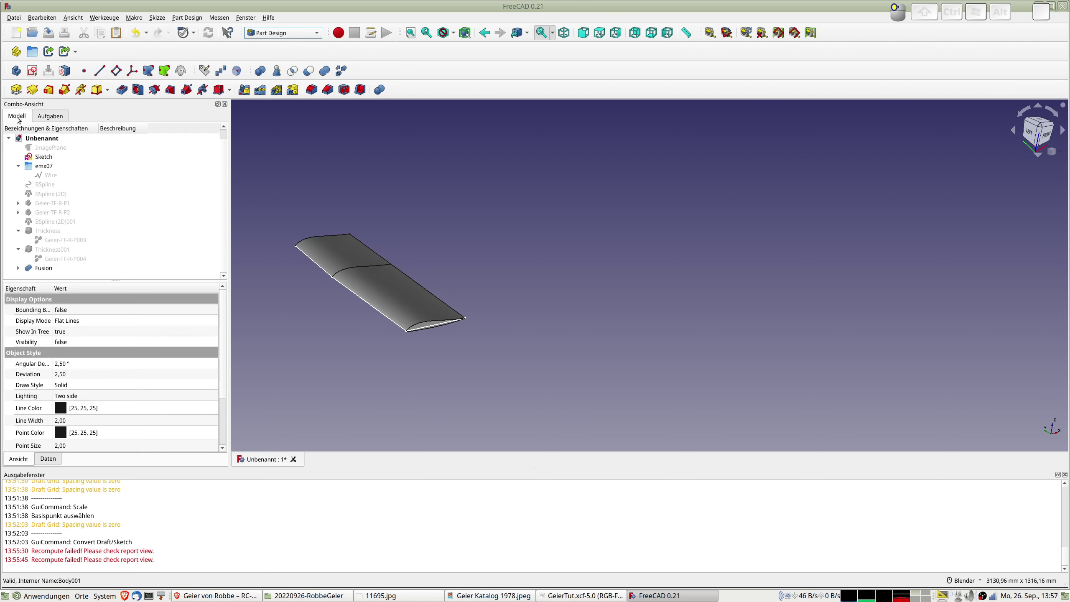
left_click(44, 269)
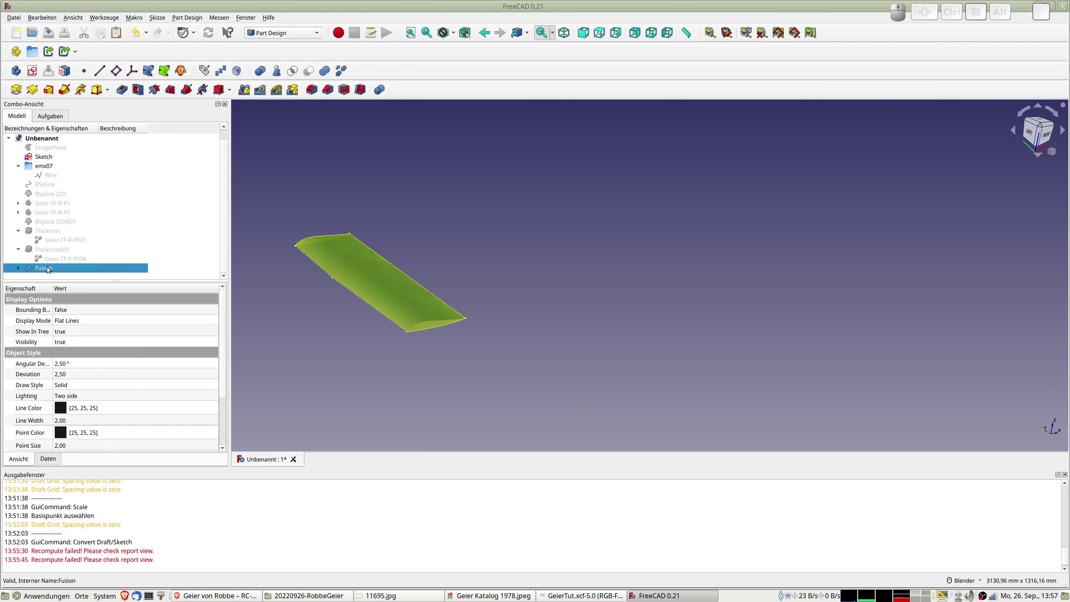
left_click(341, 71)
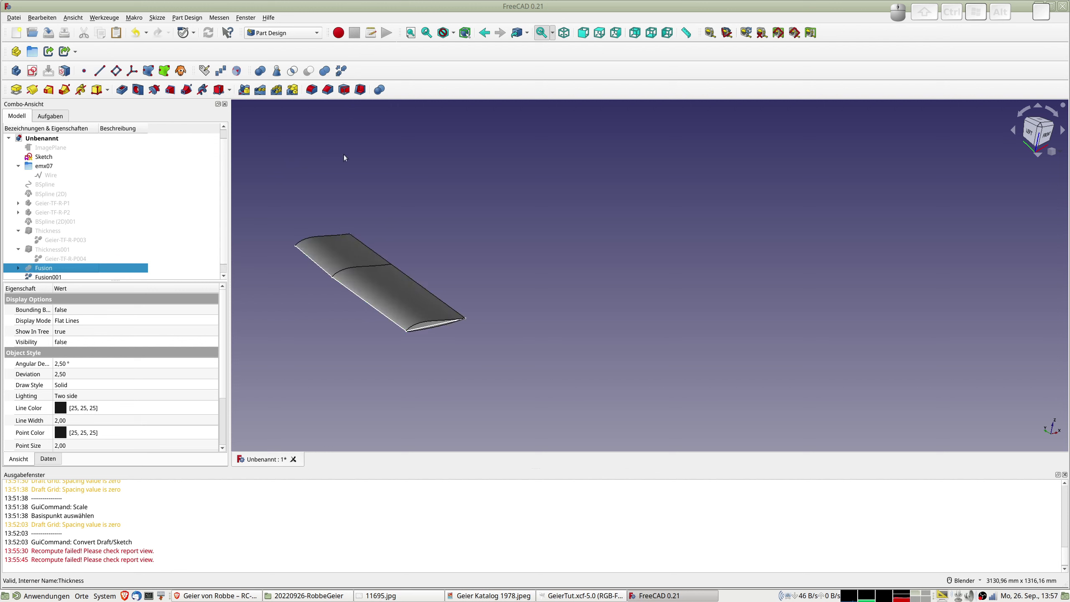
Select the refined copy Fusion001 and view the fused wing from the top
scroll(48, 274, "down", 1)
left_click(47, 269)
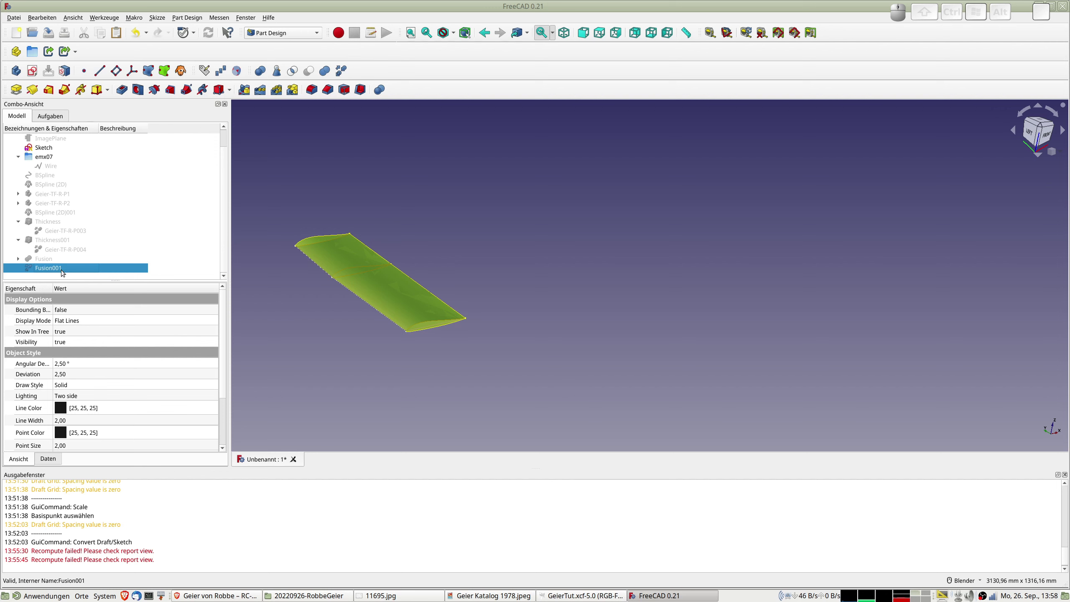
middle_click_drag(475, 259, 512, 270)
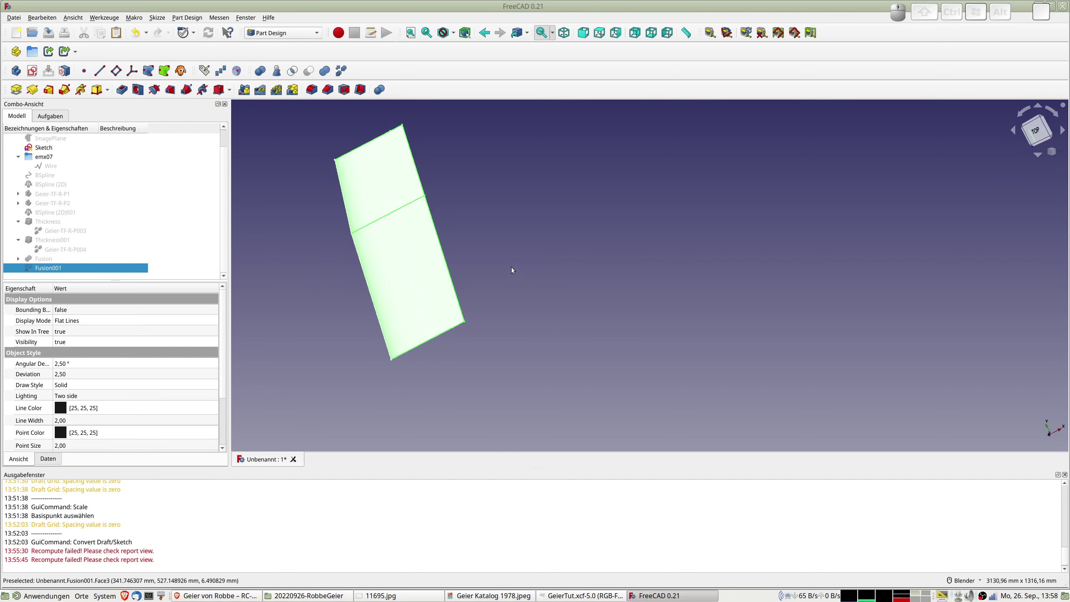
key("2")
scroll(459, 205, "down", 5)
middle_click_drag(474, 201, 497, 252, "shift")
scroll(497, 253, "up", 3)
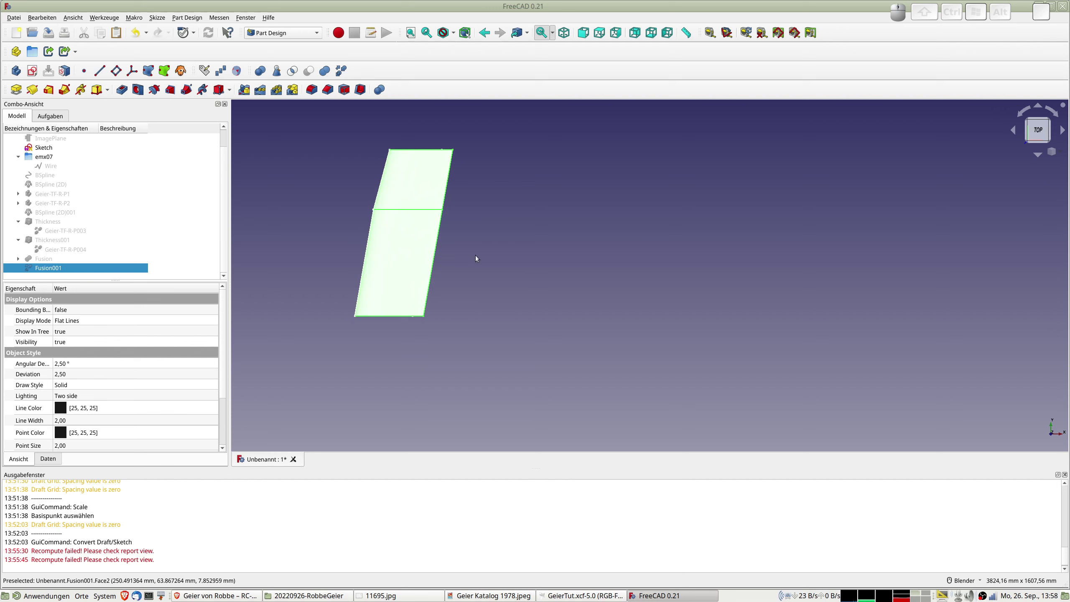